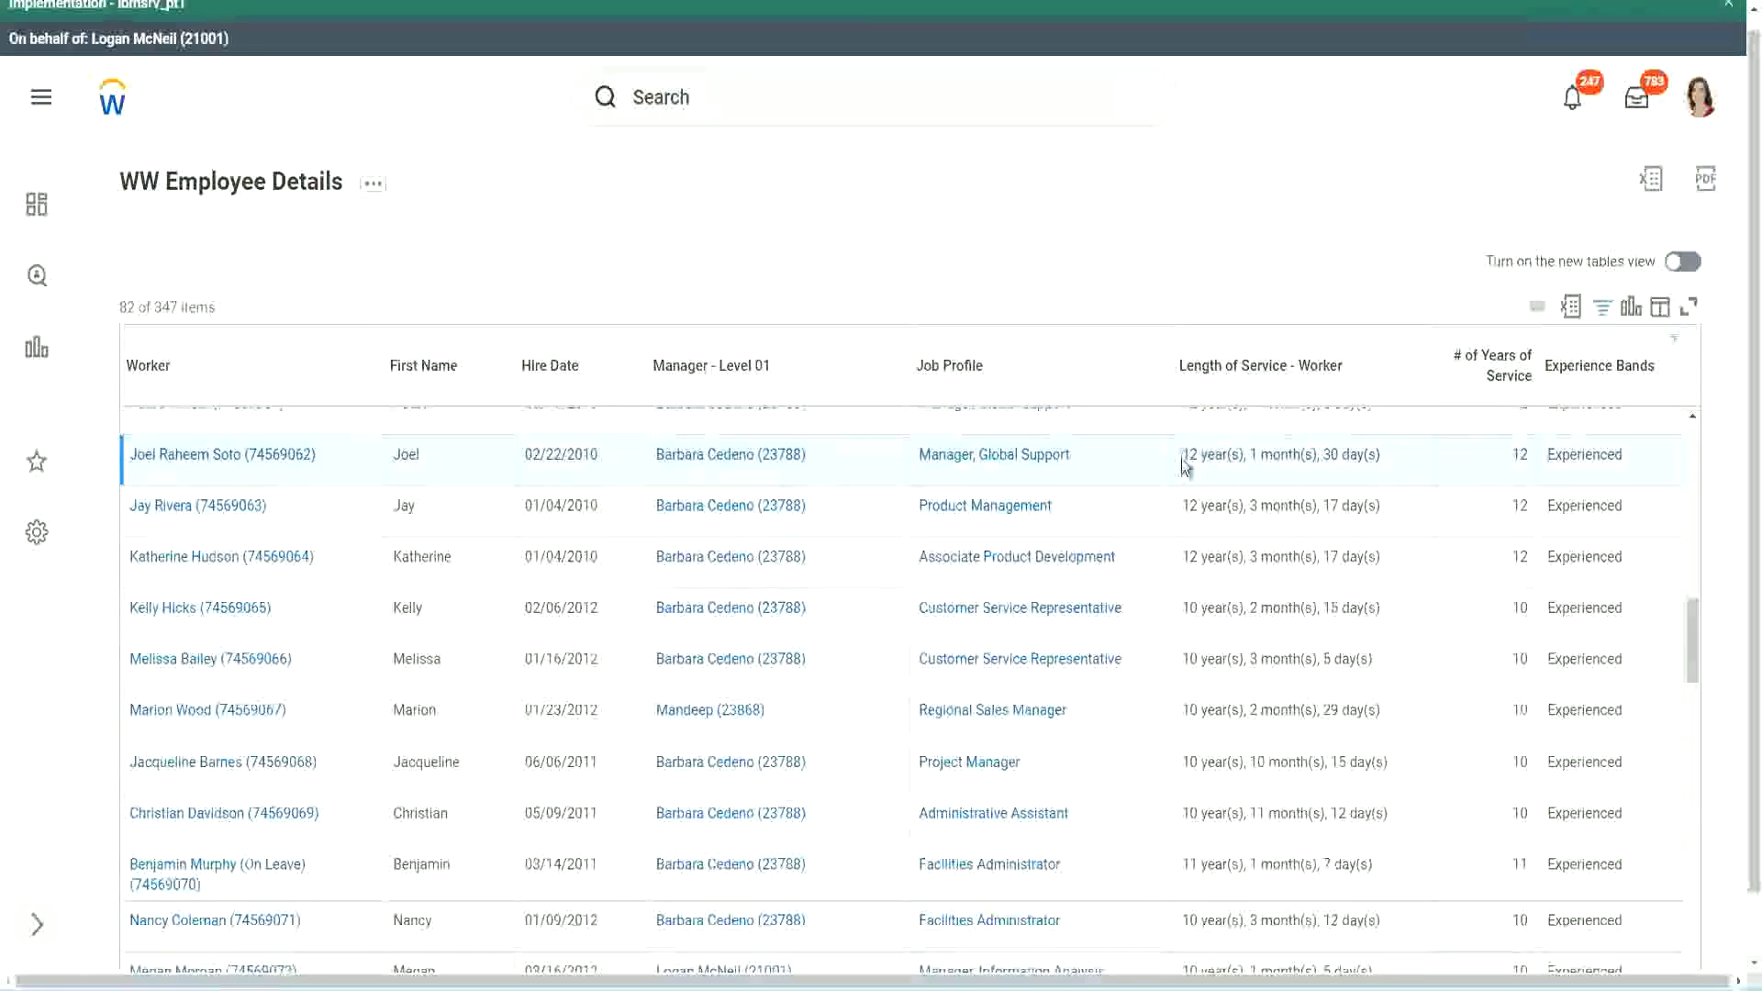
# Step: Compare the length of service with the number of years of service for several workers in the WW Employee Details report
pyautogui.moveTo(1193, 456); pyautogui.dragTo(1181, 456)
pyautogui.click(1245, 455)
pyautogui.moveTo(1180, 457); pyautogui.dragTo(1351, 454)
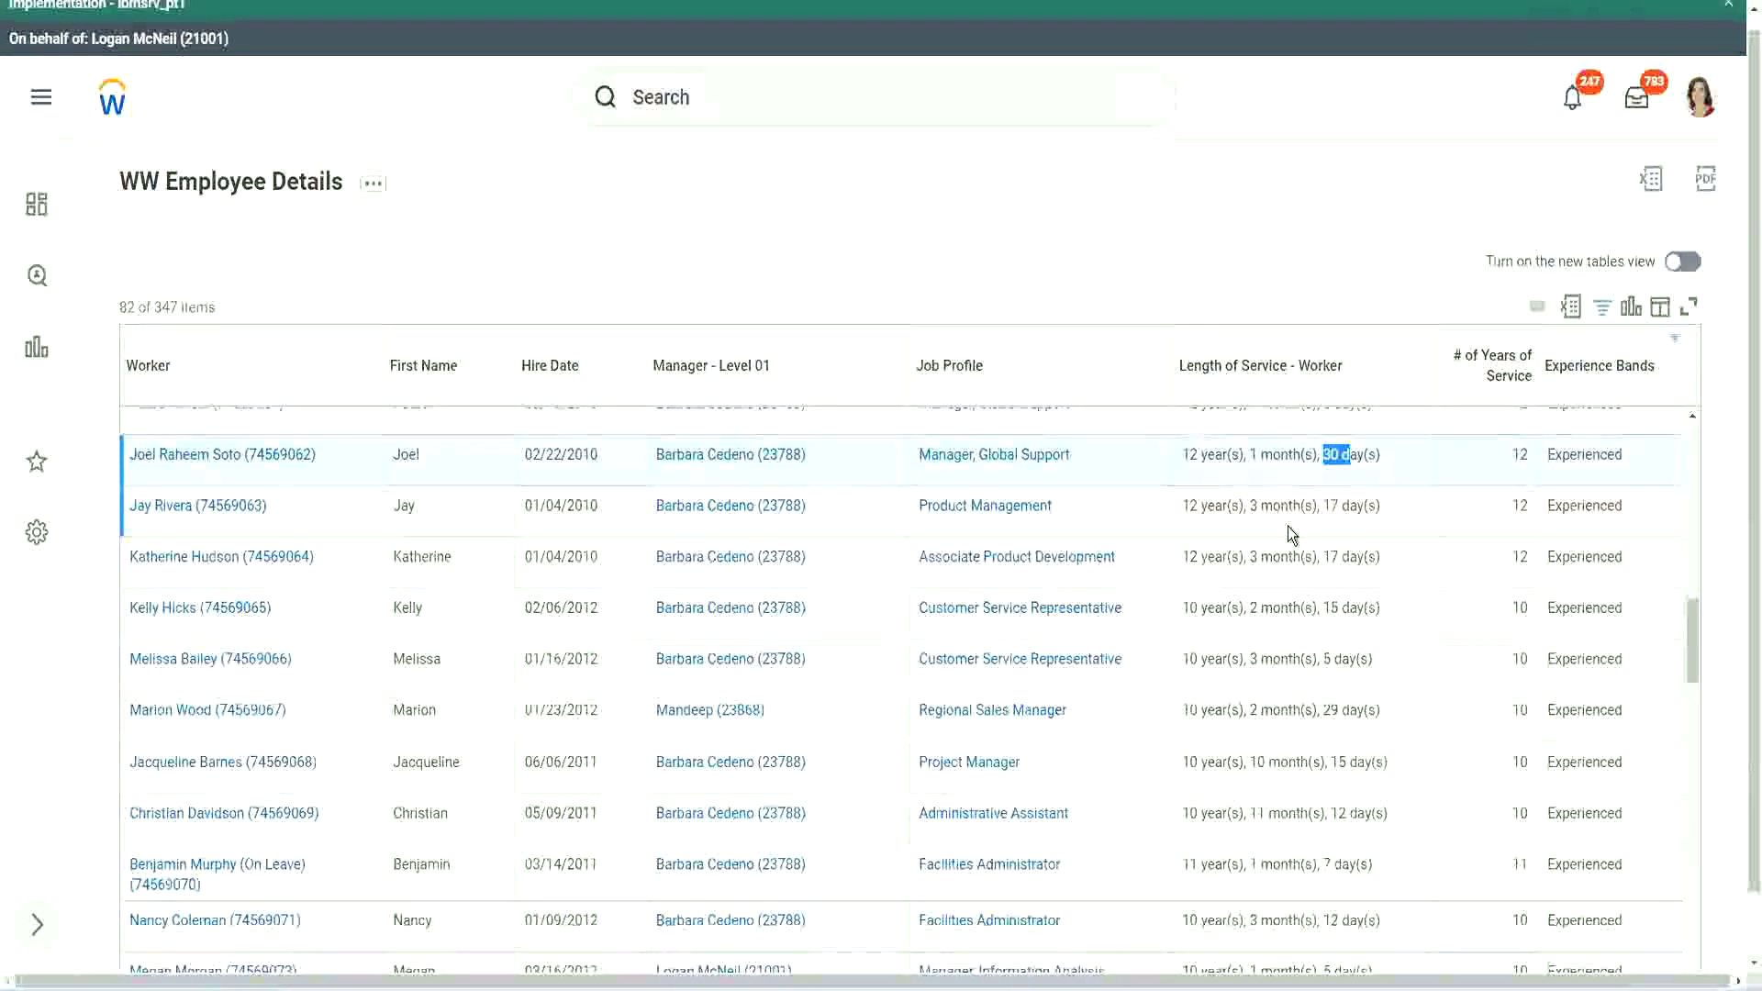
pyautogui.doubleClick(1526, 453)
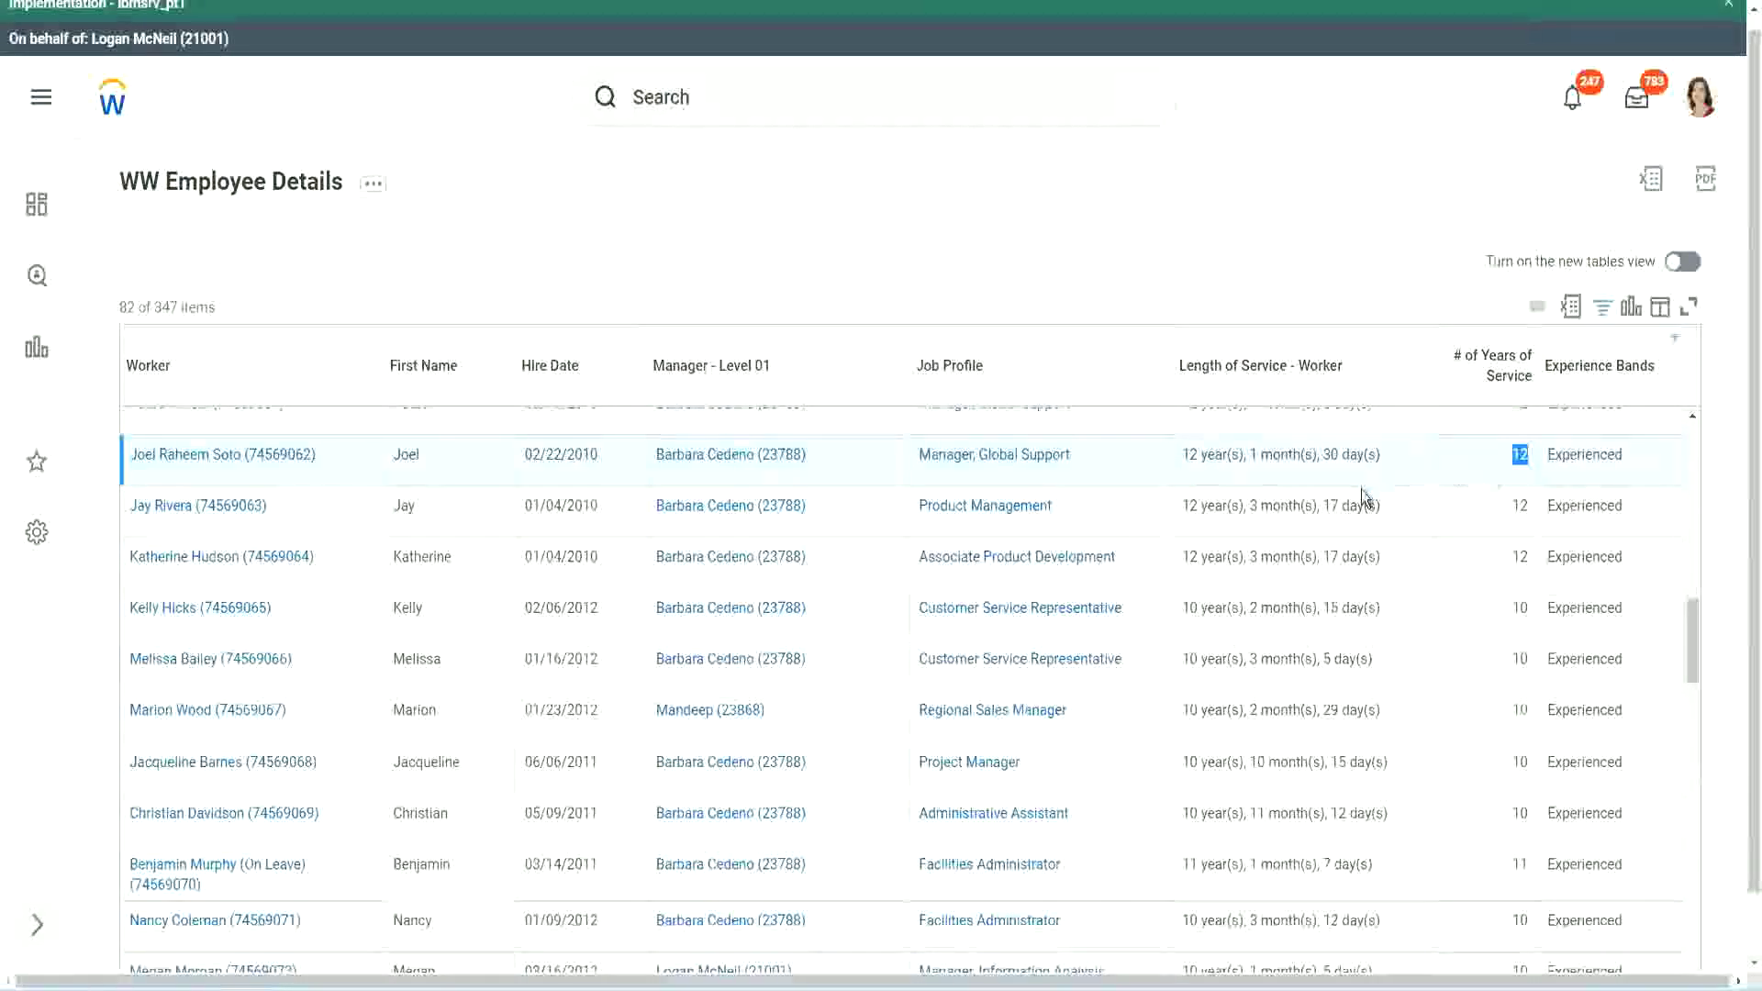
pyautogui.click(1217, 814)
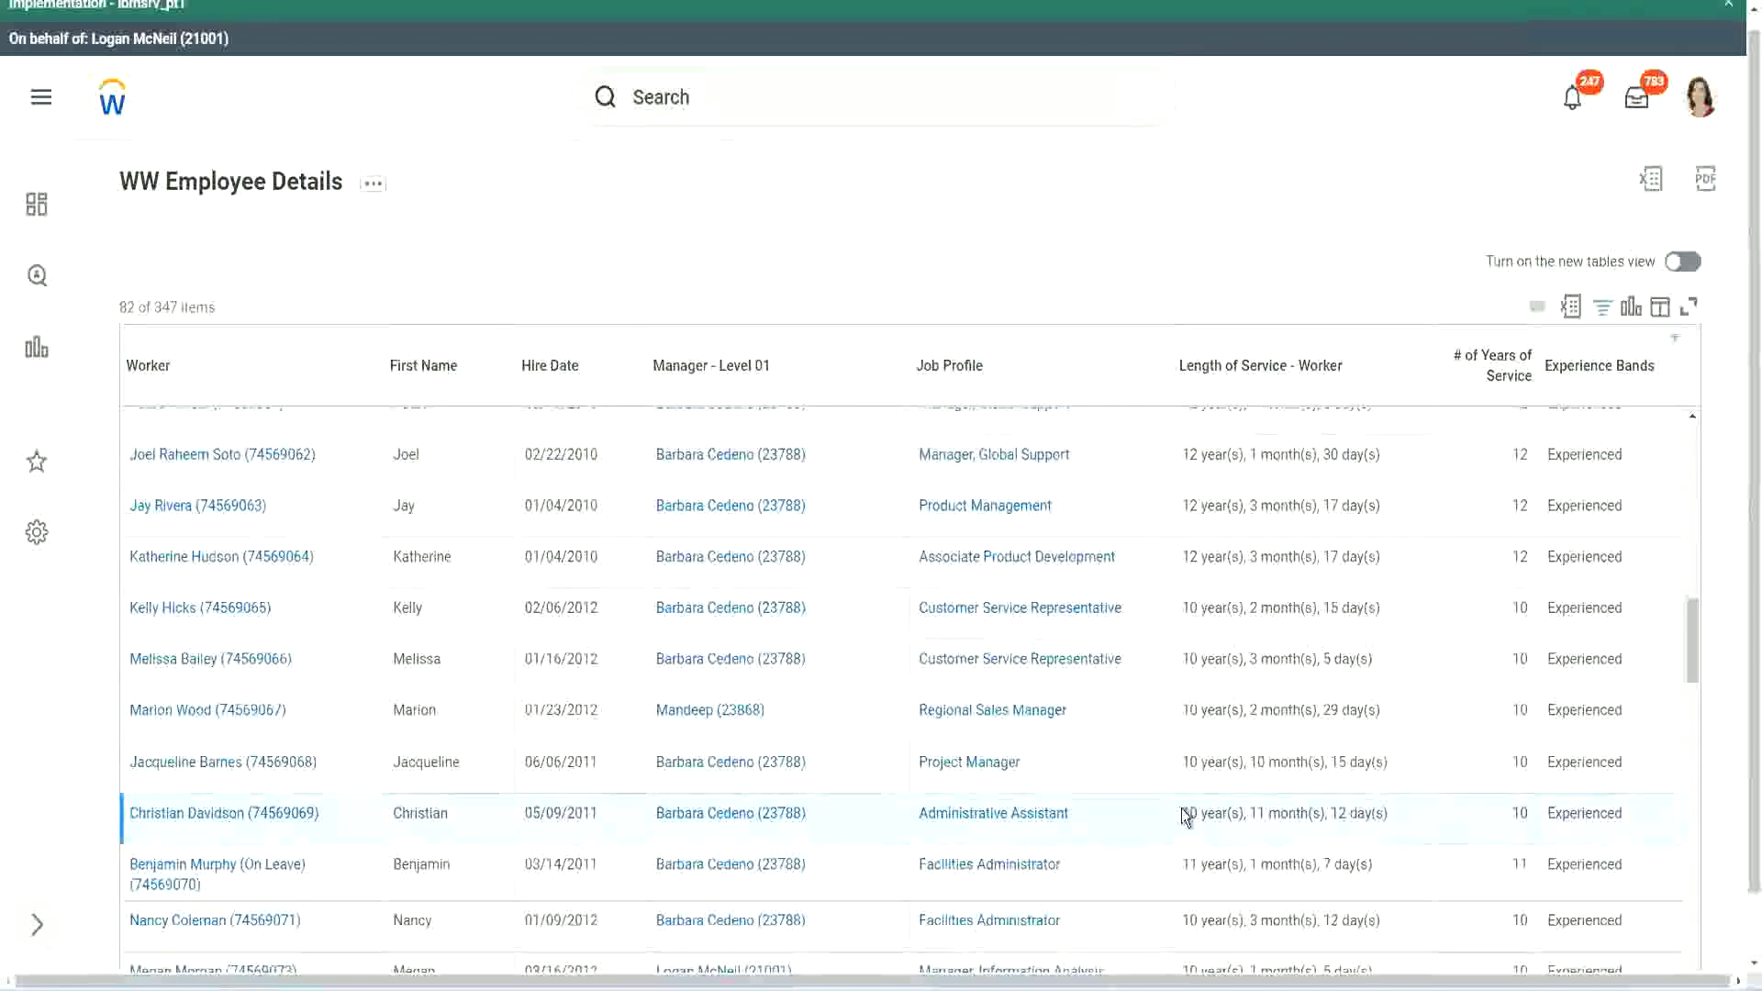
pyautogui.doubleClick(1256, 813)
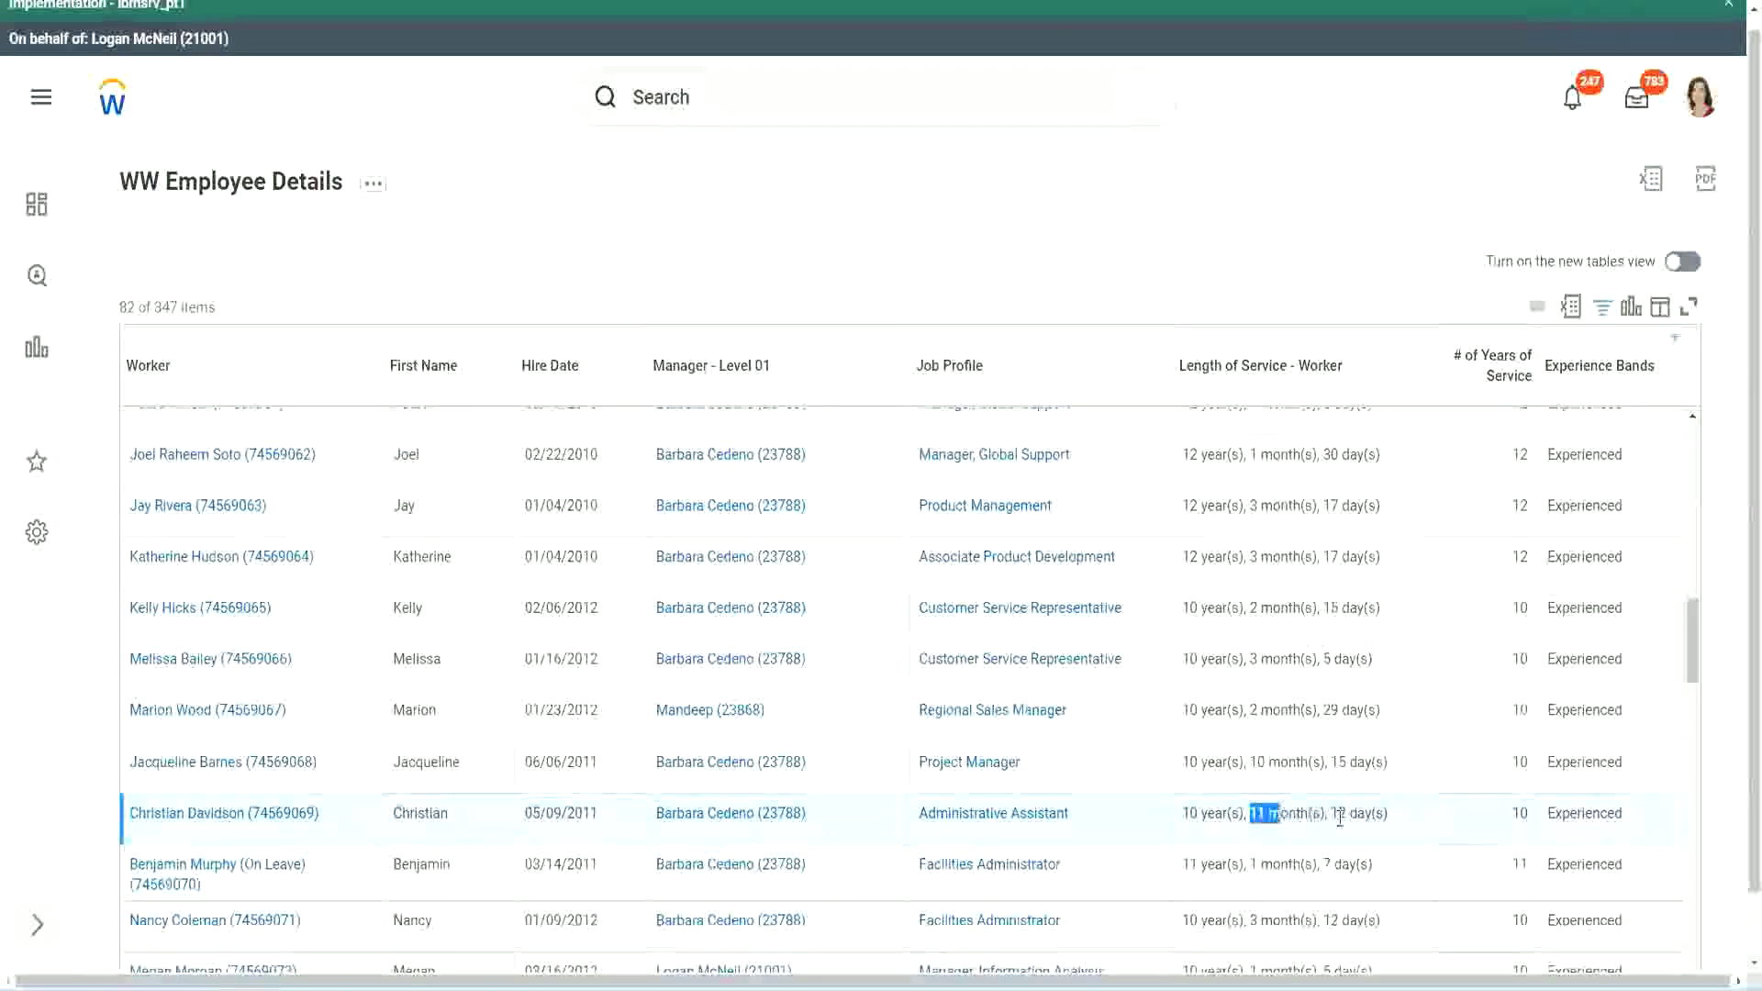
pyautogui.doubleClick(1340, 813)
pyautogui.click(1368, 813)
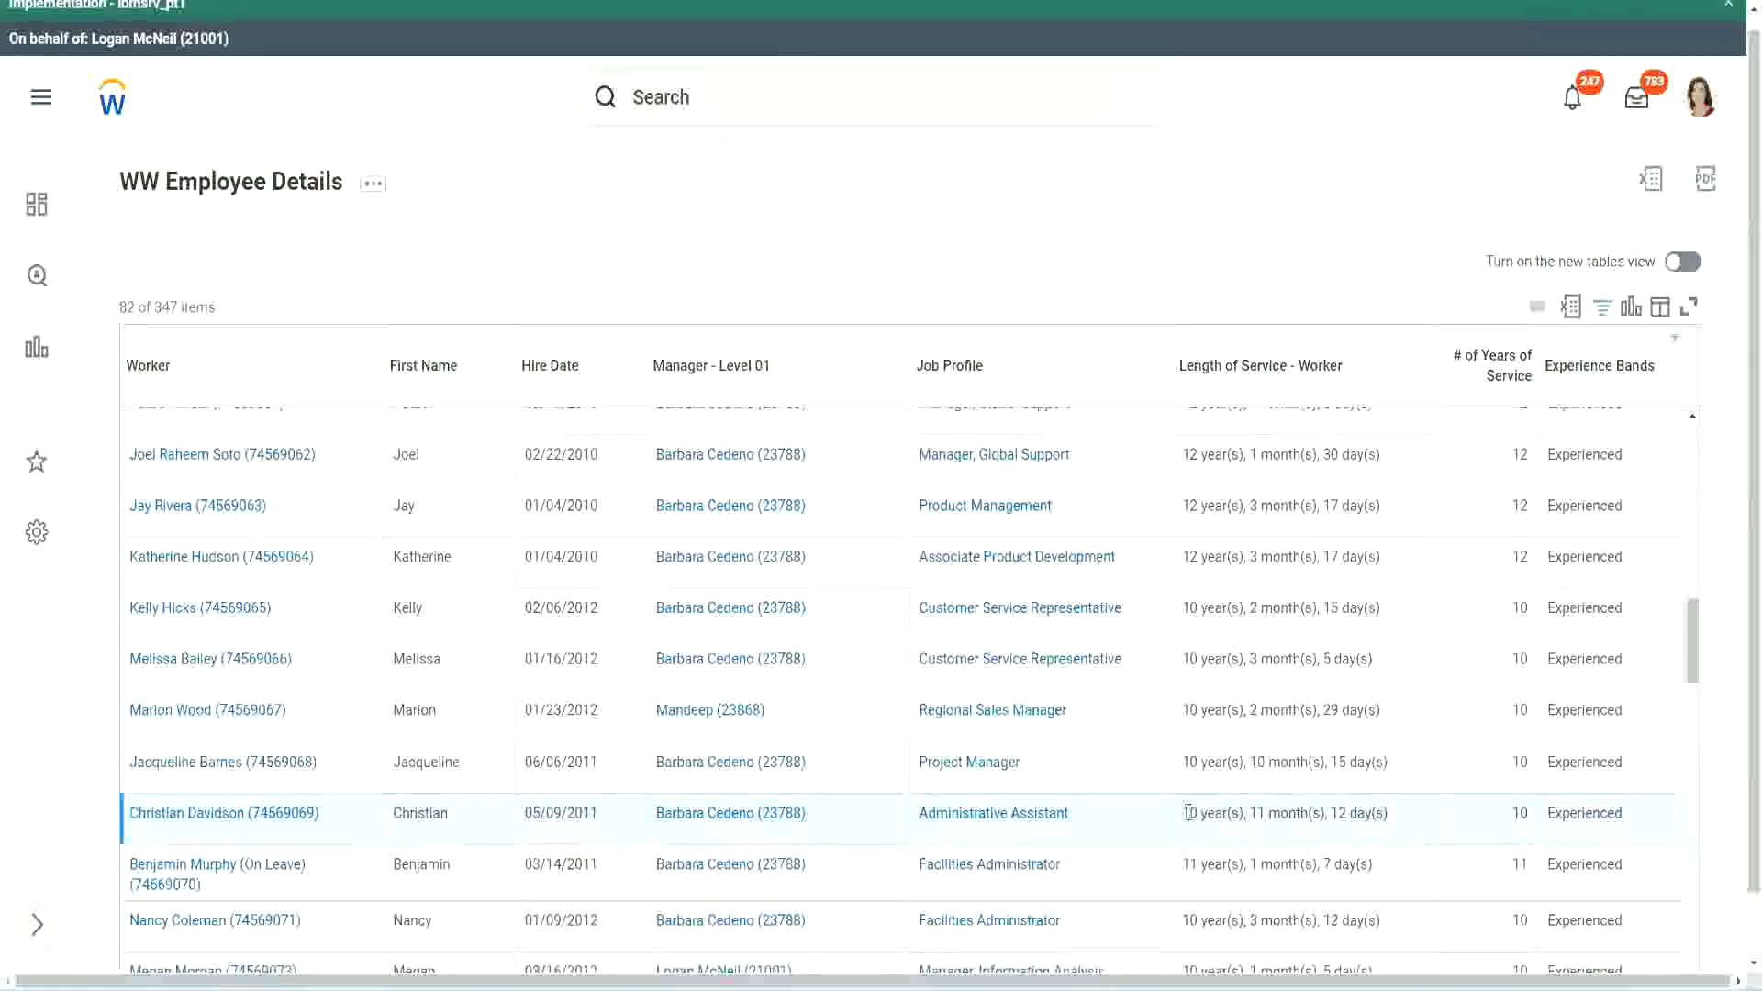
pyautogui.doubleClick(1520, 813)
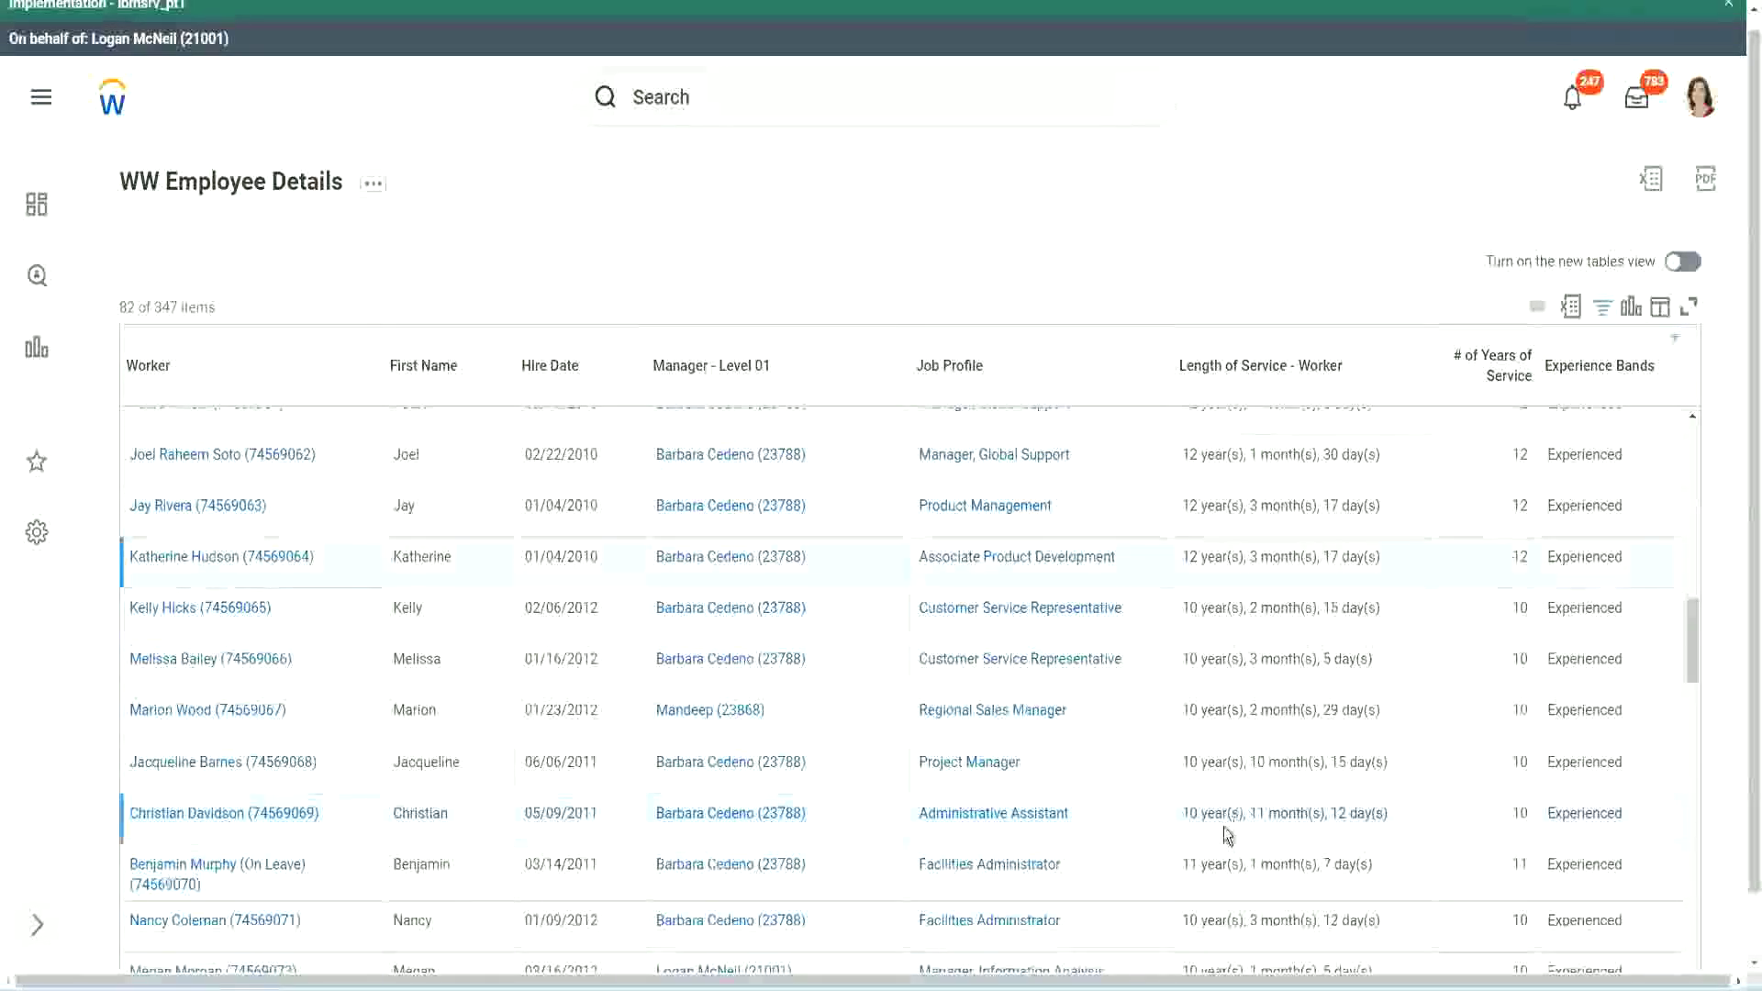
pyautogui.doubleClick(1191, 813)
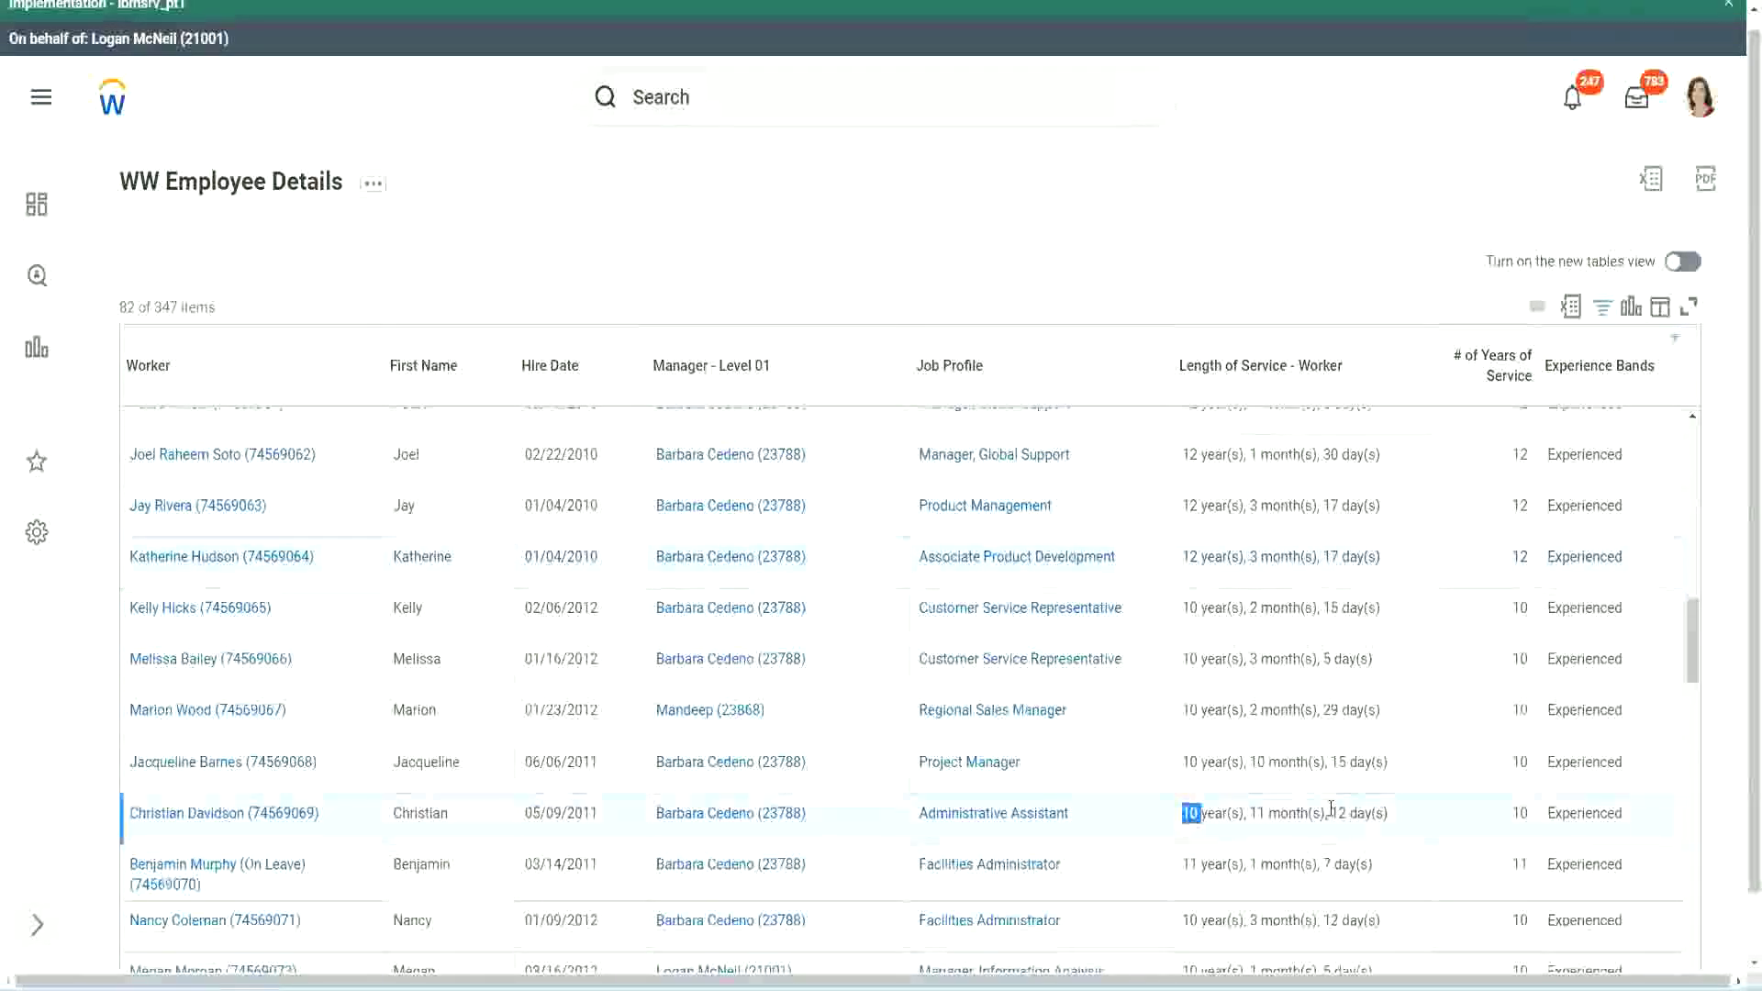
pyautogui.click(1331, 809)
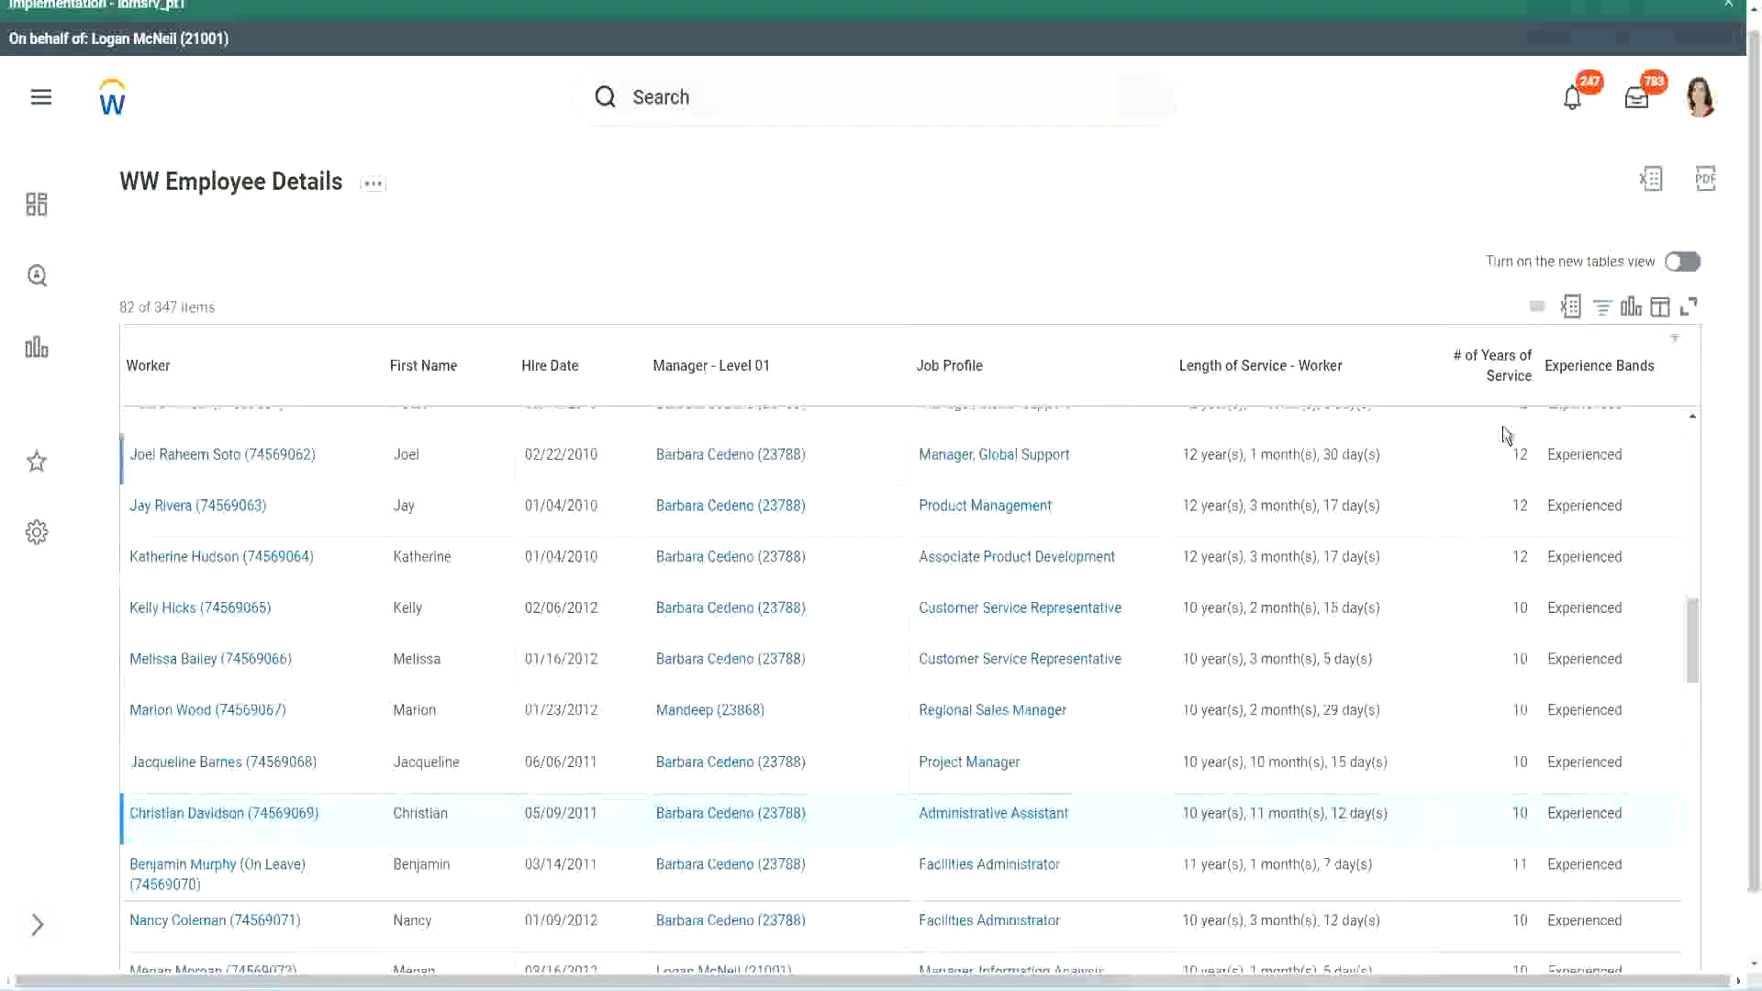
pyautogui.doubleClick(1527, 457)
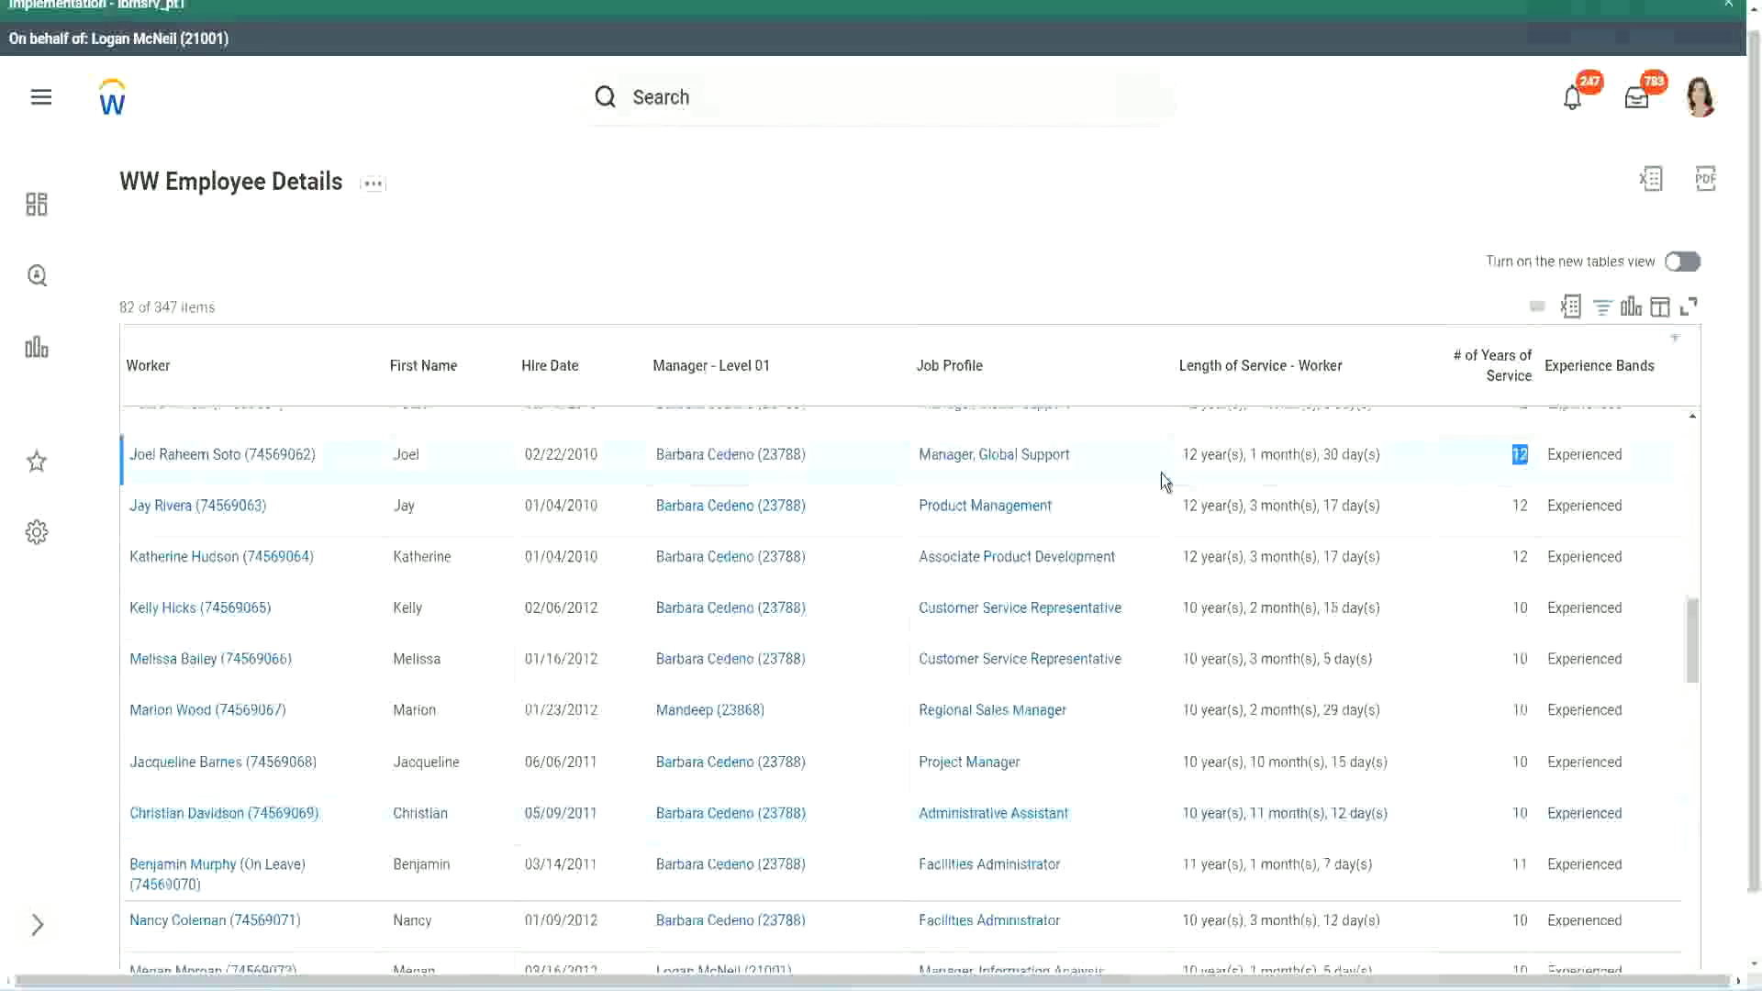
pyautogui.moveTo(1182, 456); pyautogui.dragTo(1406, 455)
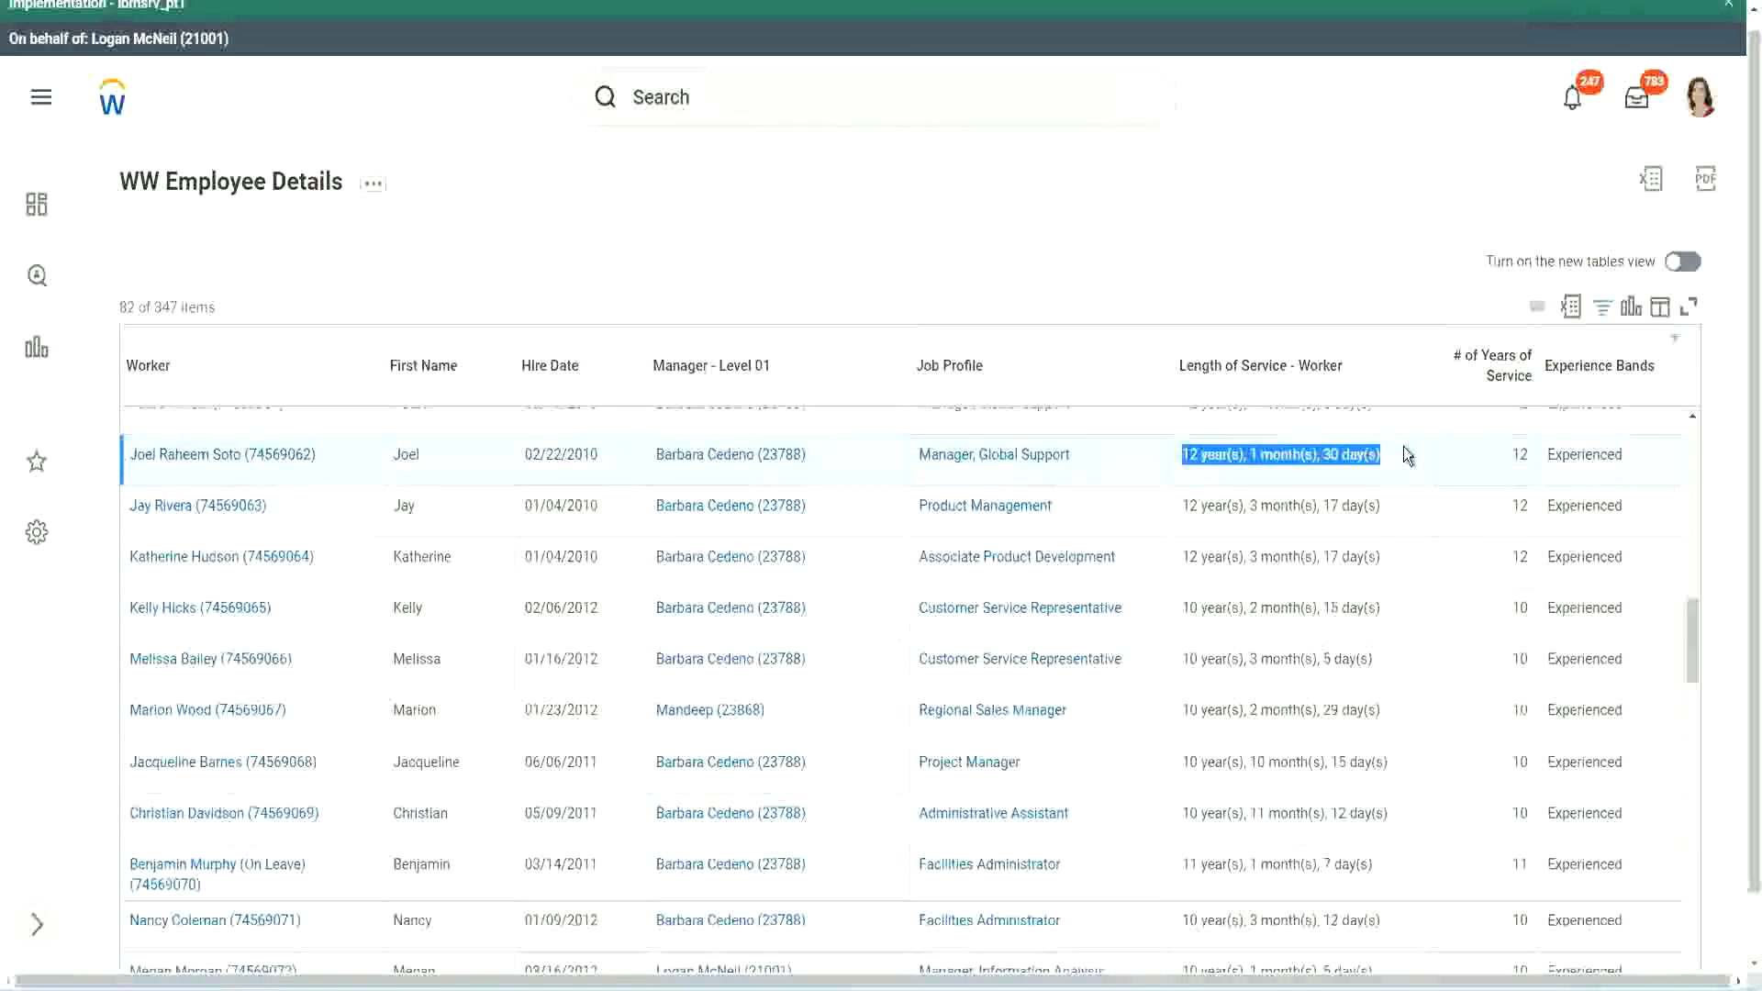
pyautogui.click(1367, 811)
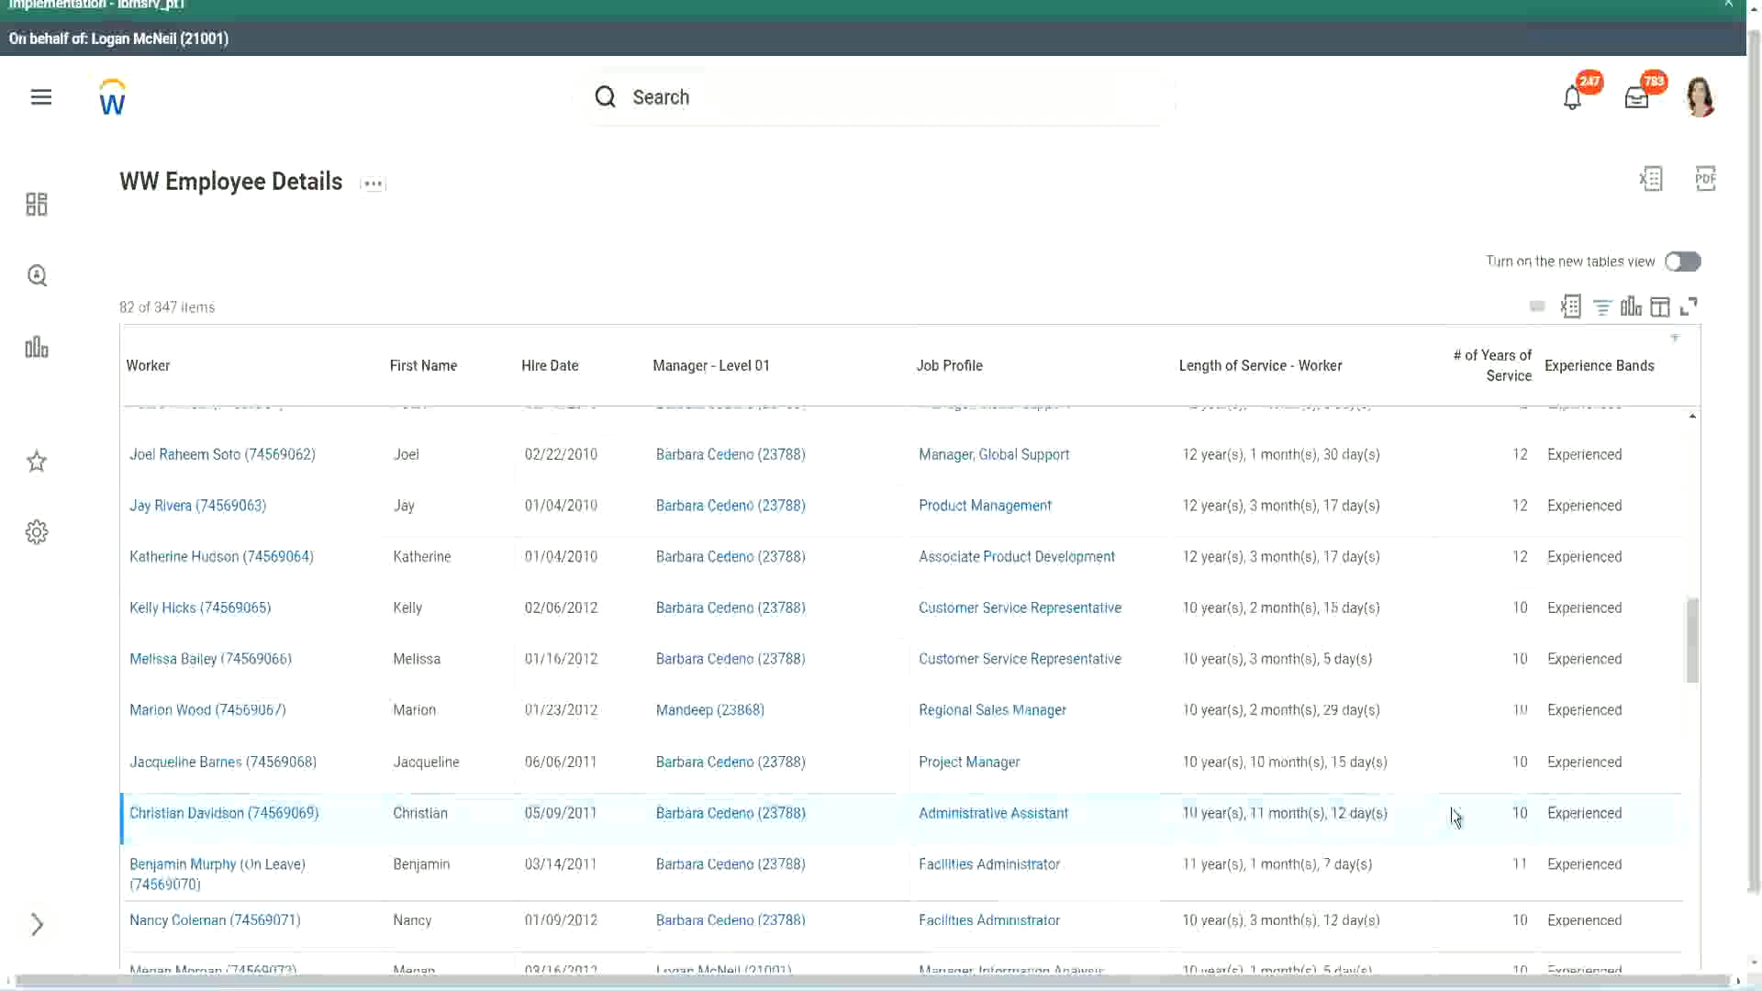
pyautogui.doubleClick(1521, 812)
pyautogui.click(1456, 818)
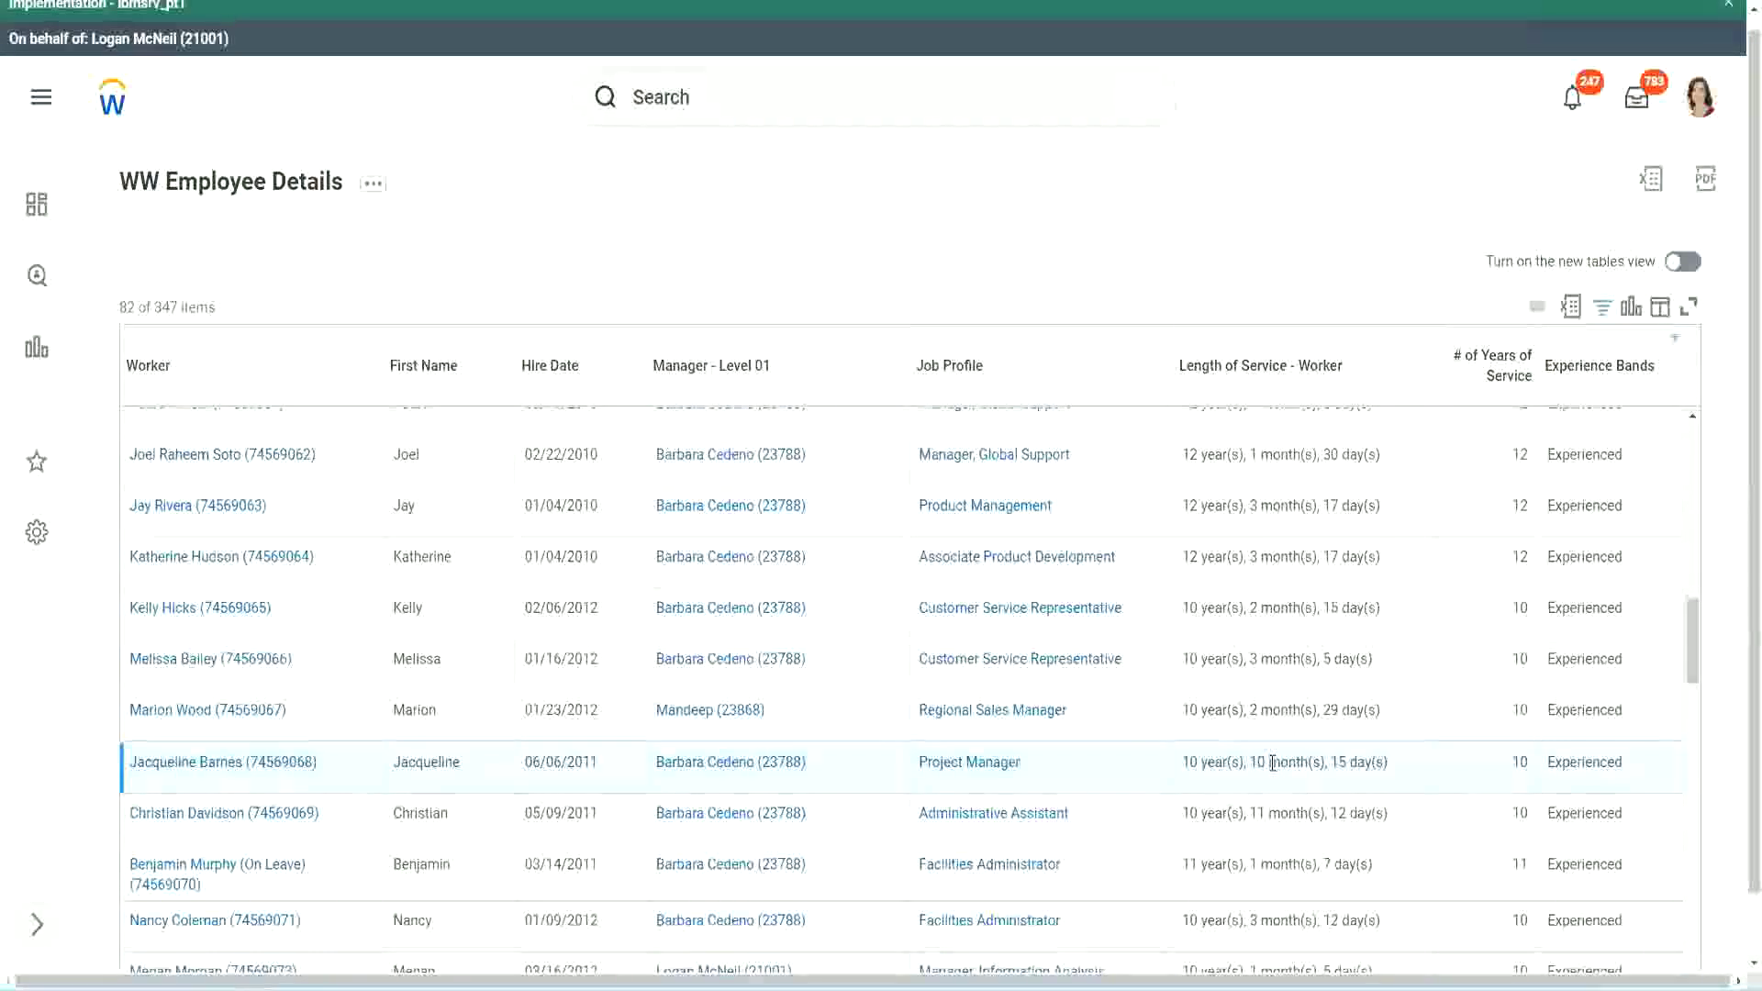
pyautogui.moveTo(1273, 763); pyautogui.dragTo(1250, 763)
pyautogui.click(1316, 762)
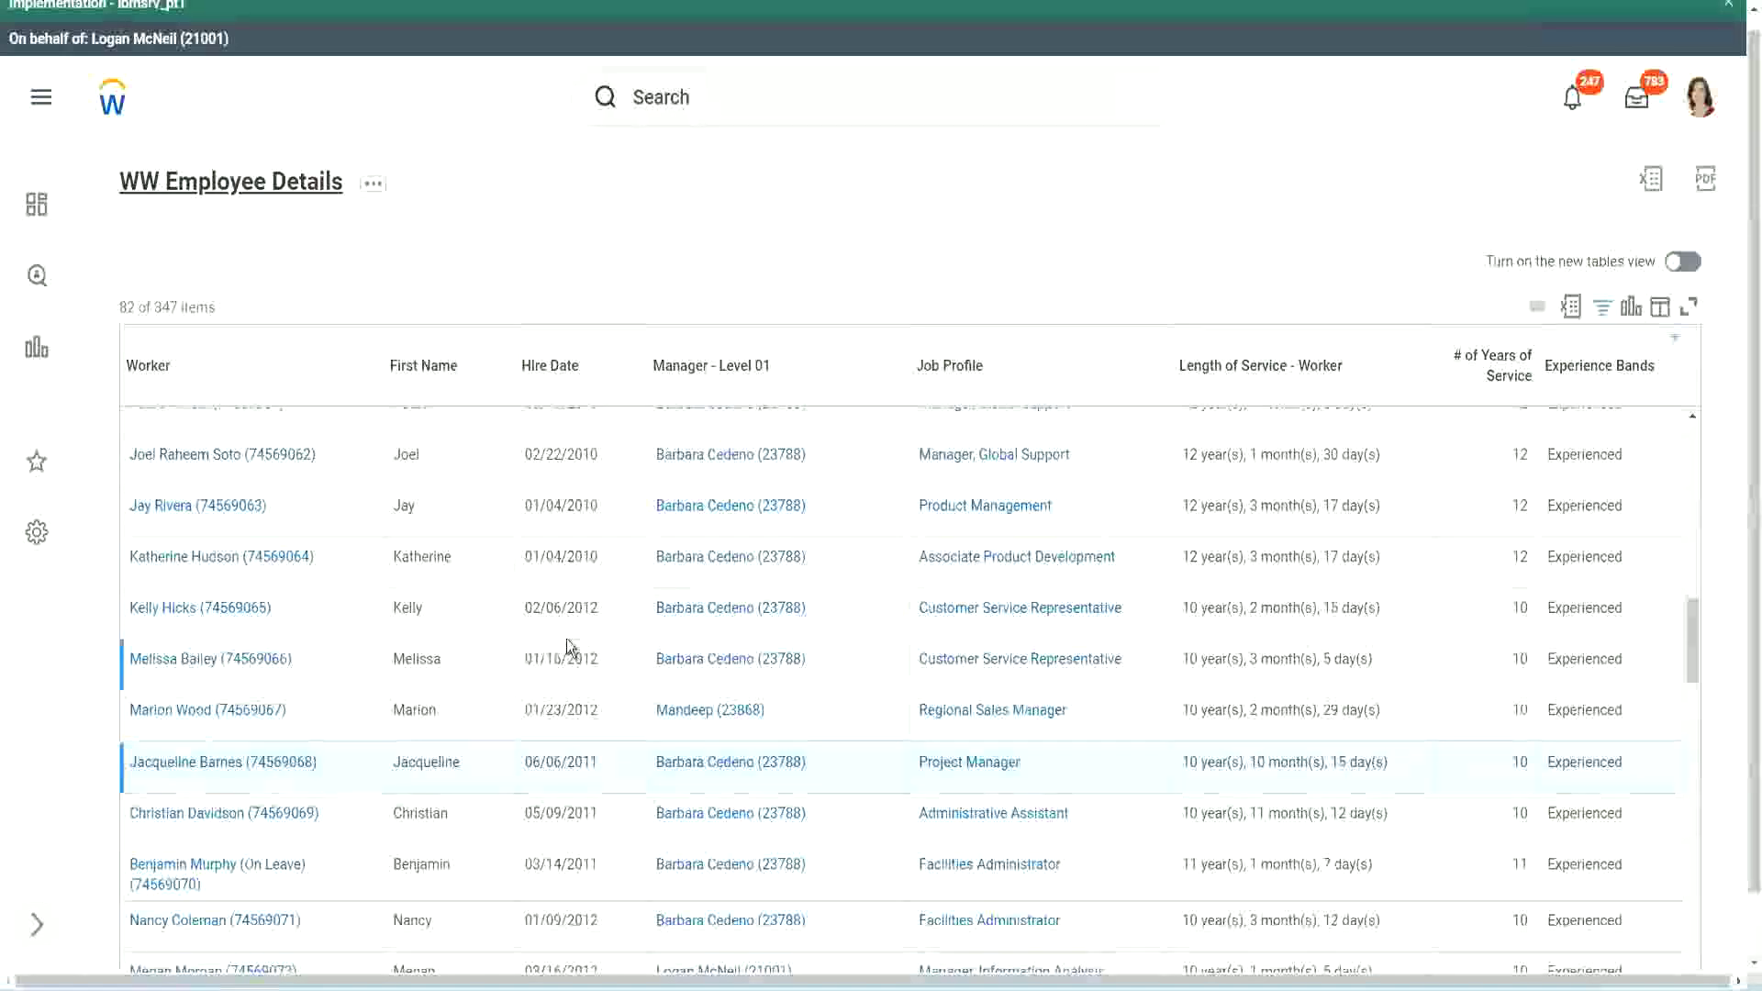
# Step: Open the calculated field behind the Experience Bands column separately from the report definition and review its conditions and return values
pyautogui.scroll(-4, 590, 641)
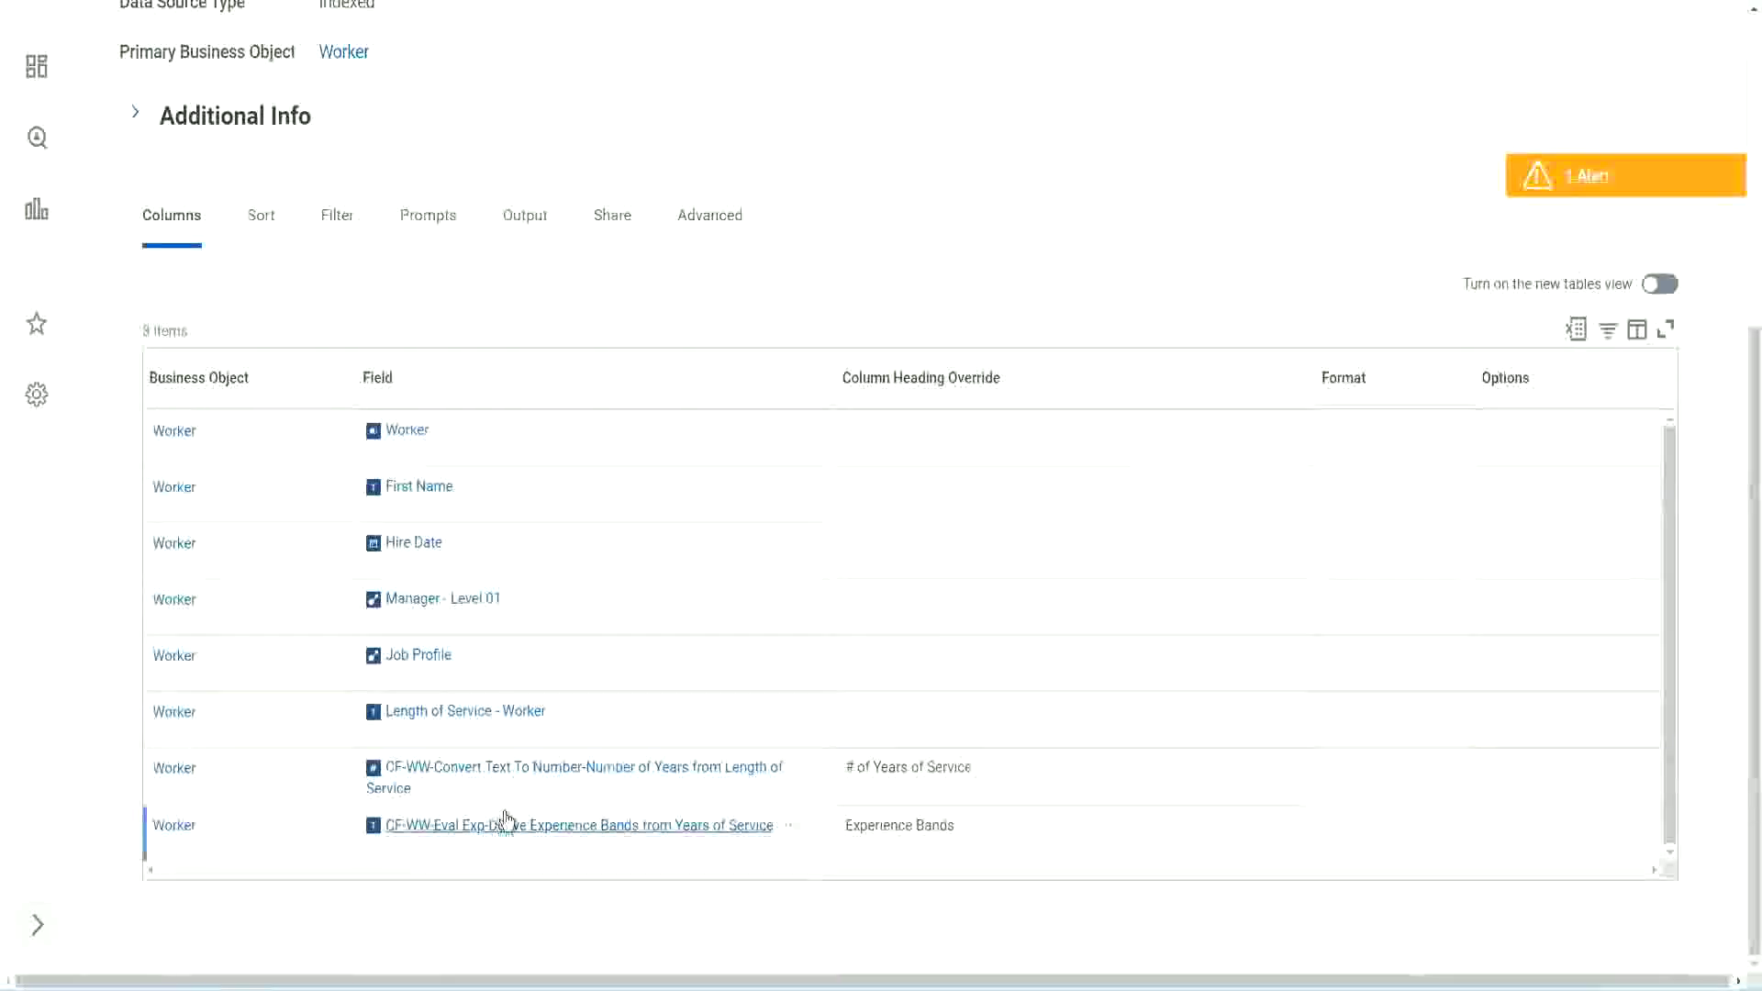
pyautogui.rightClick(480, 832)
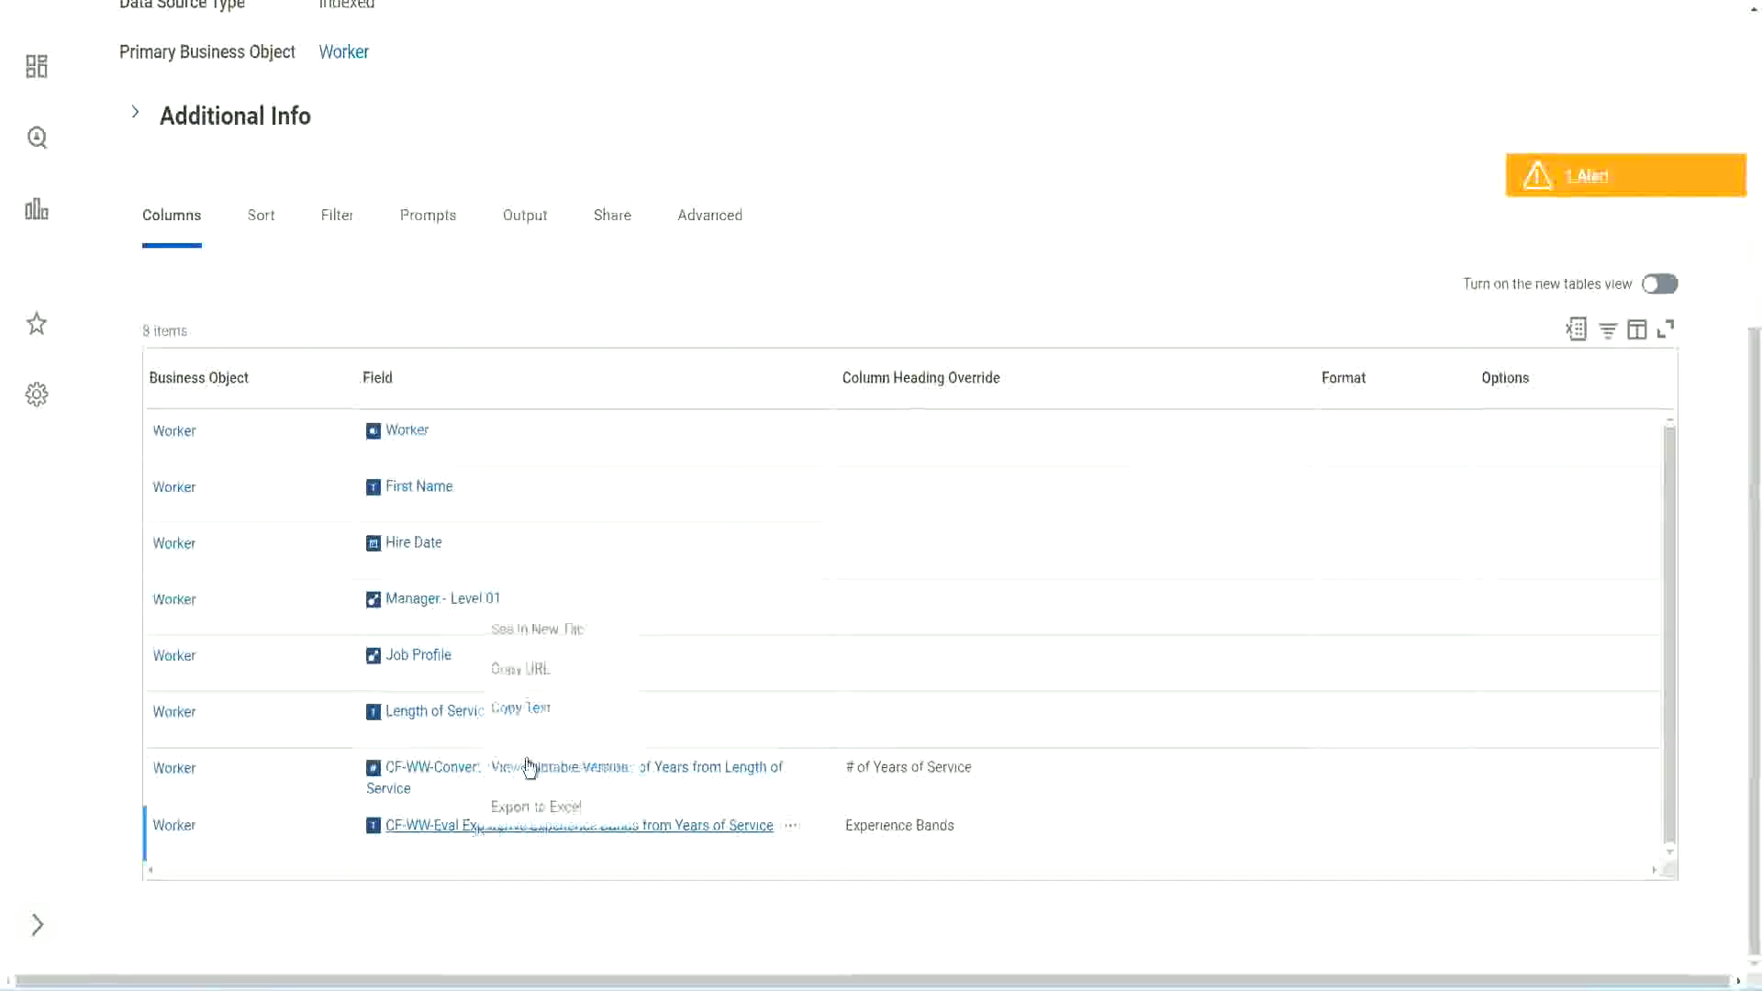
pyautogui.click(558, 625)
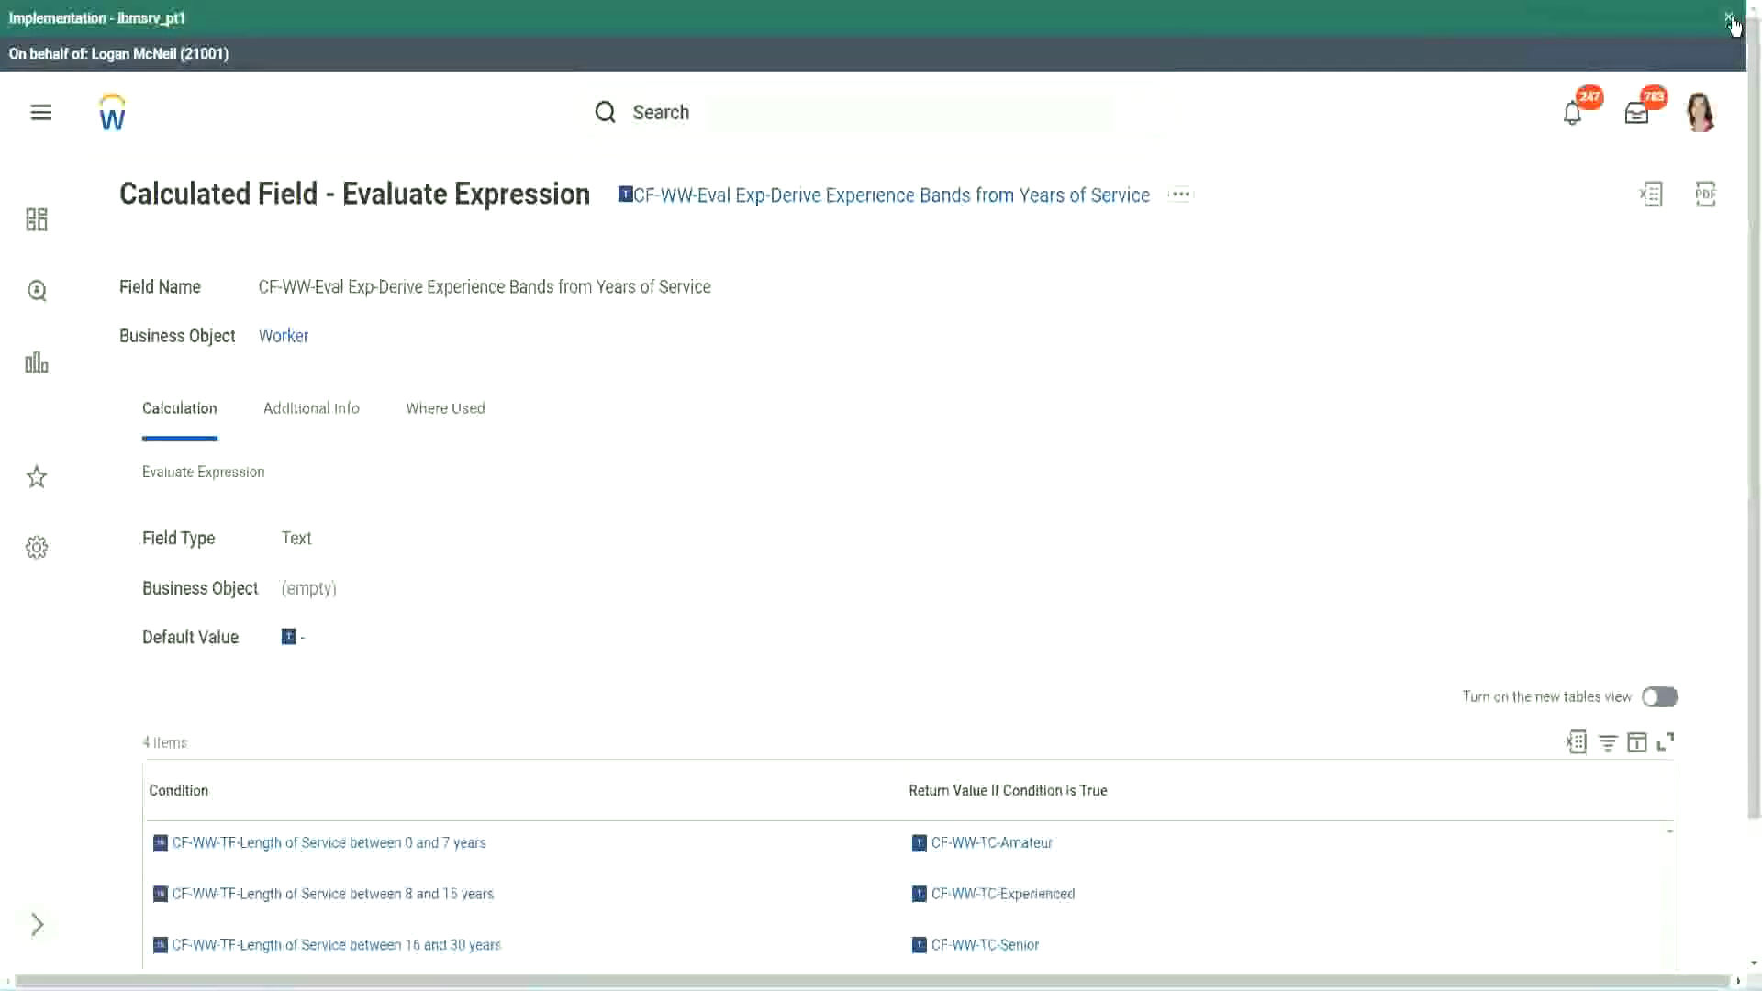
pyautogui.click(1732, 18)
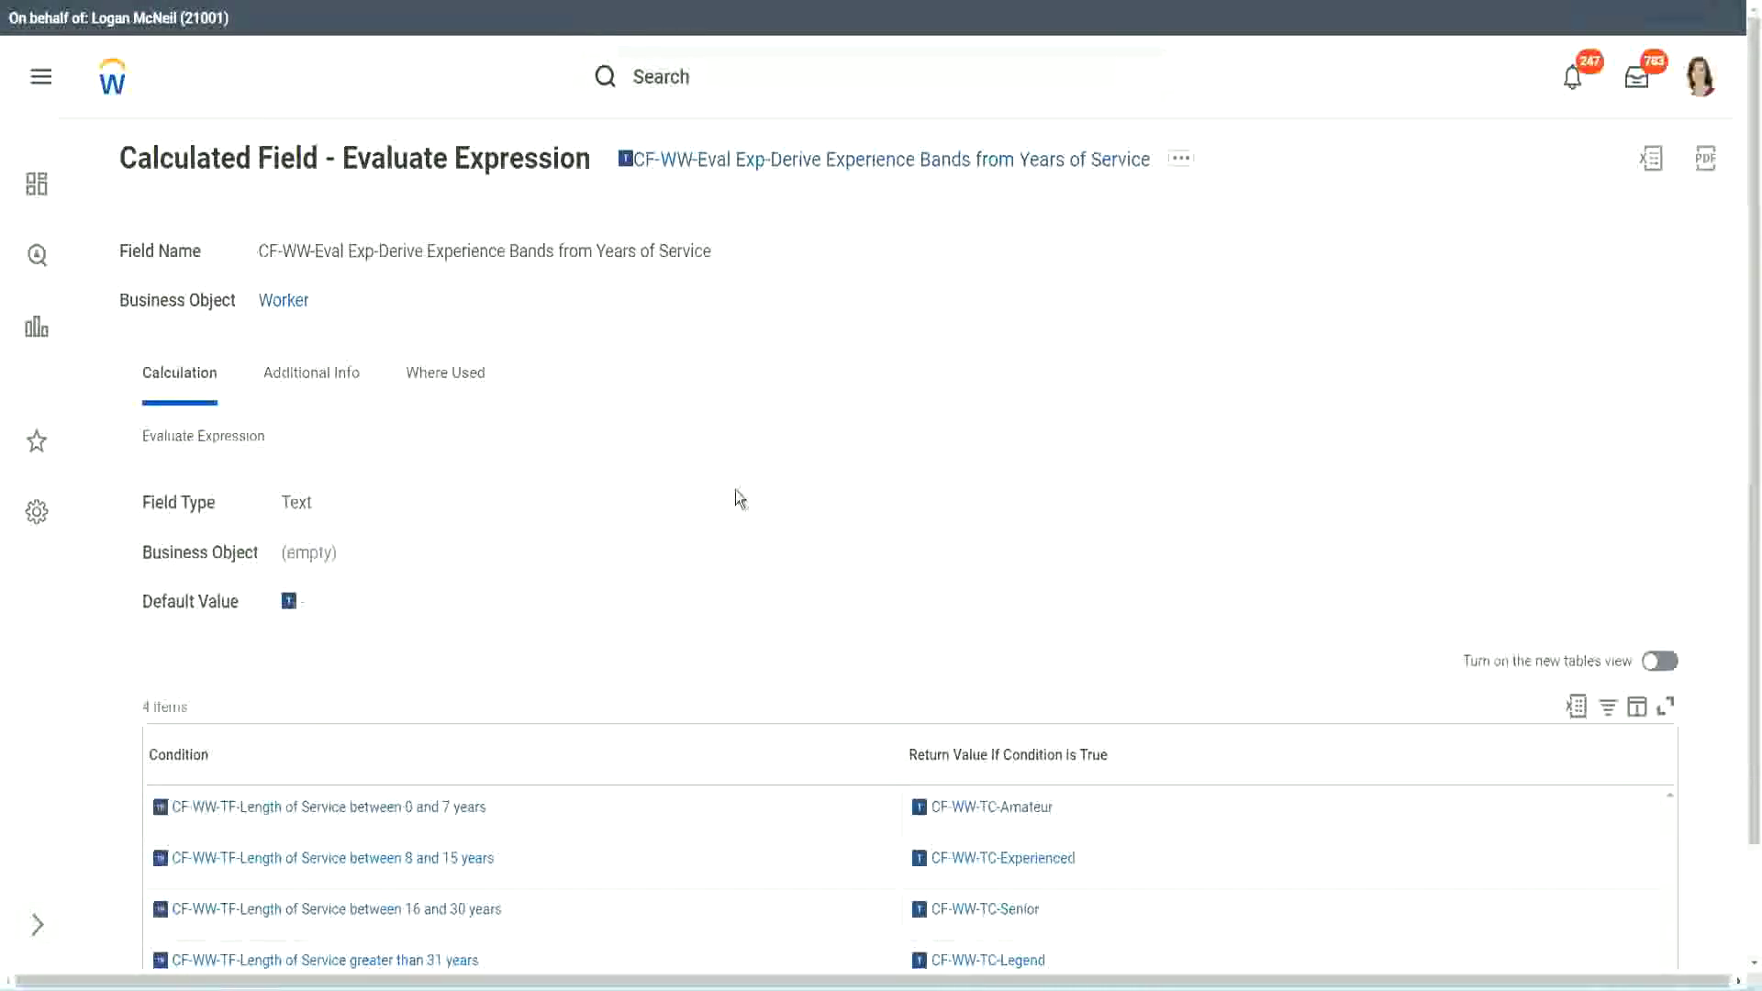
pyautogui.scroll(-1, 735, 489)
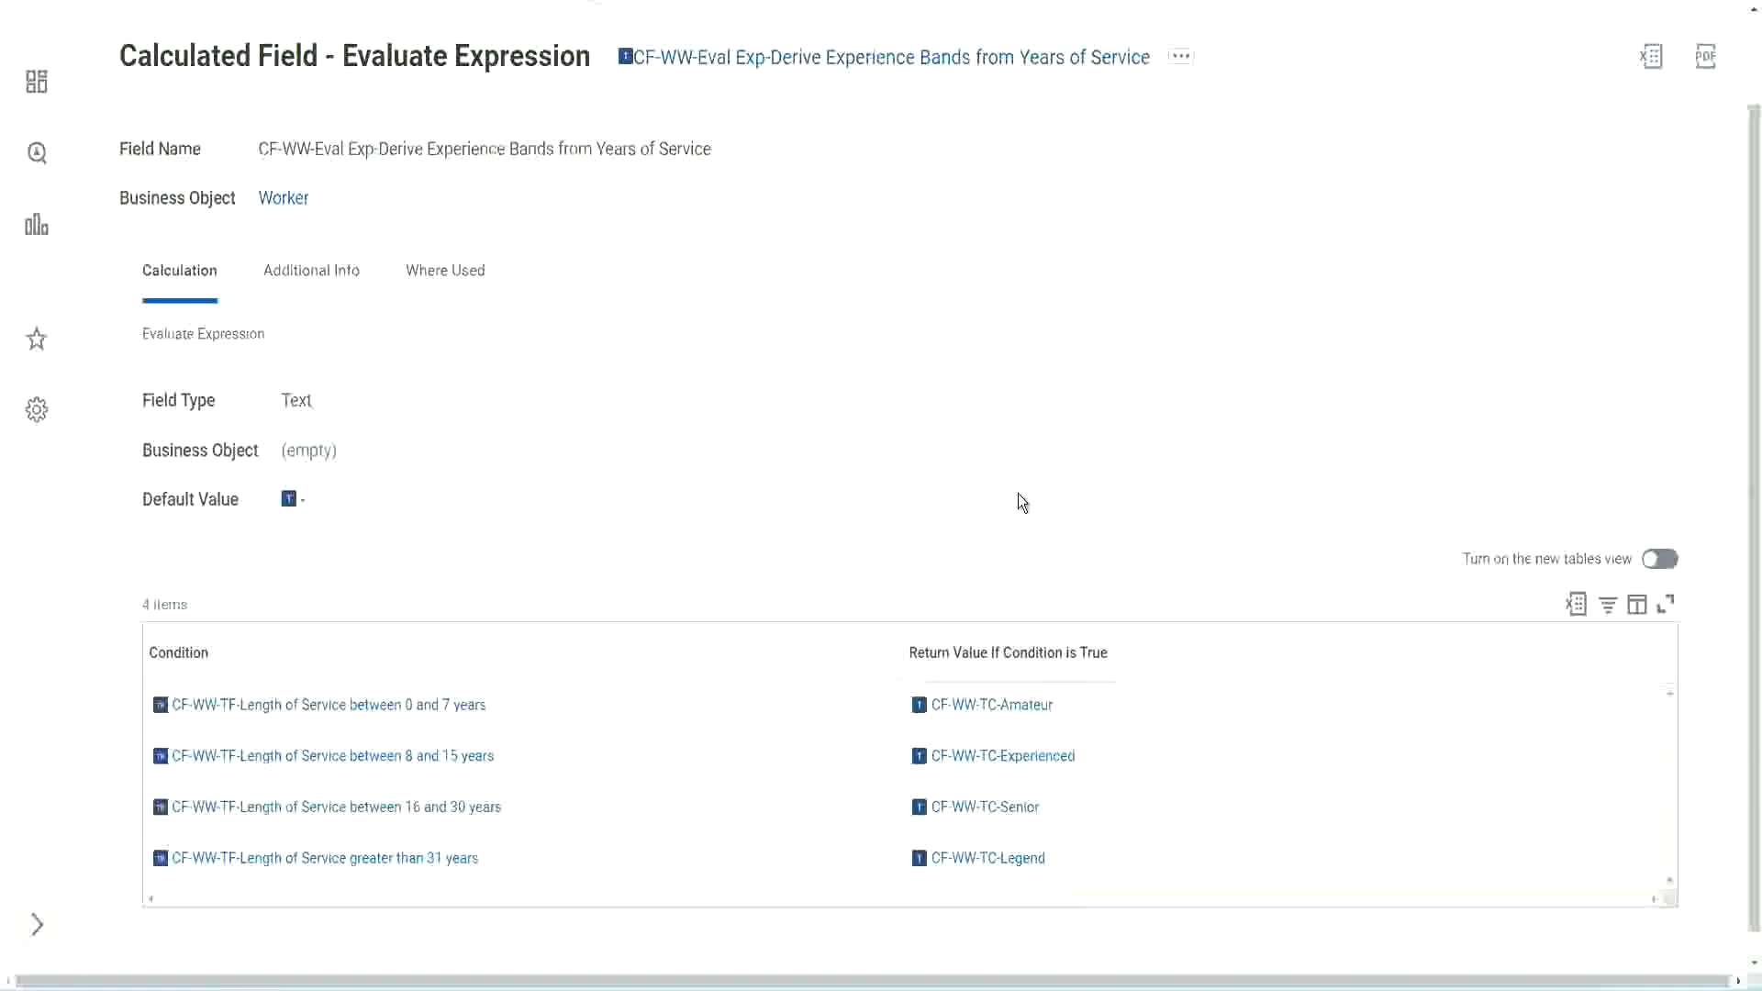
pyautogui.click(798, 648)
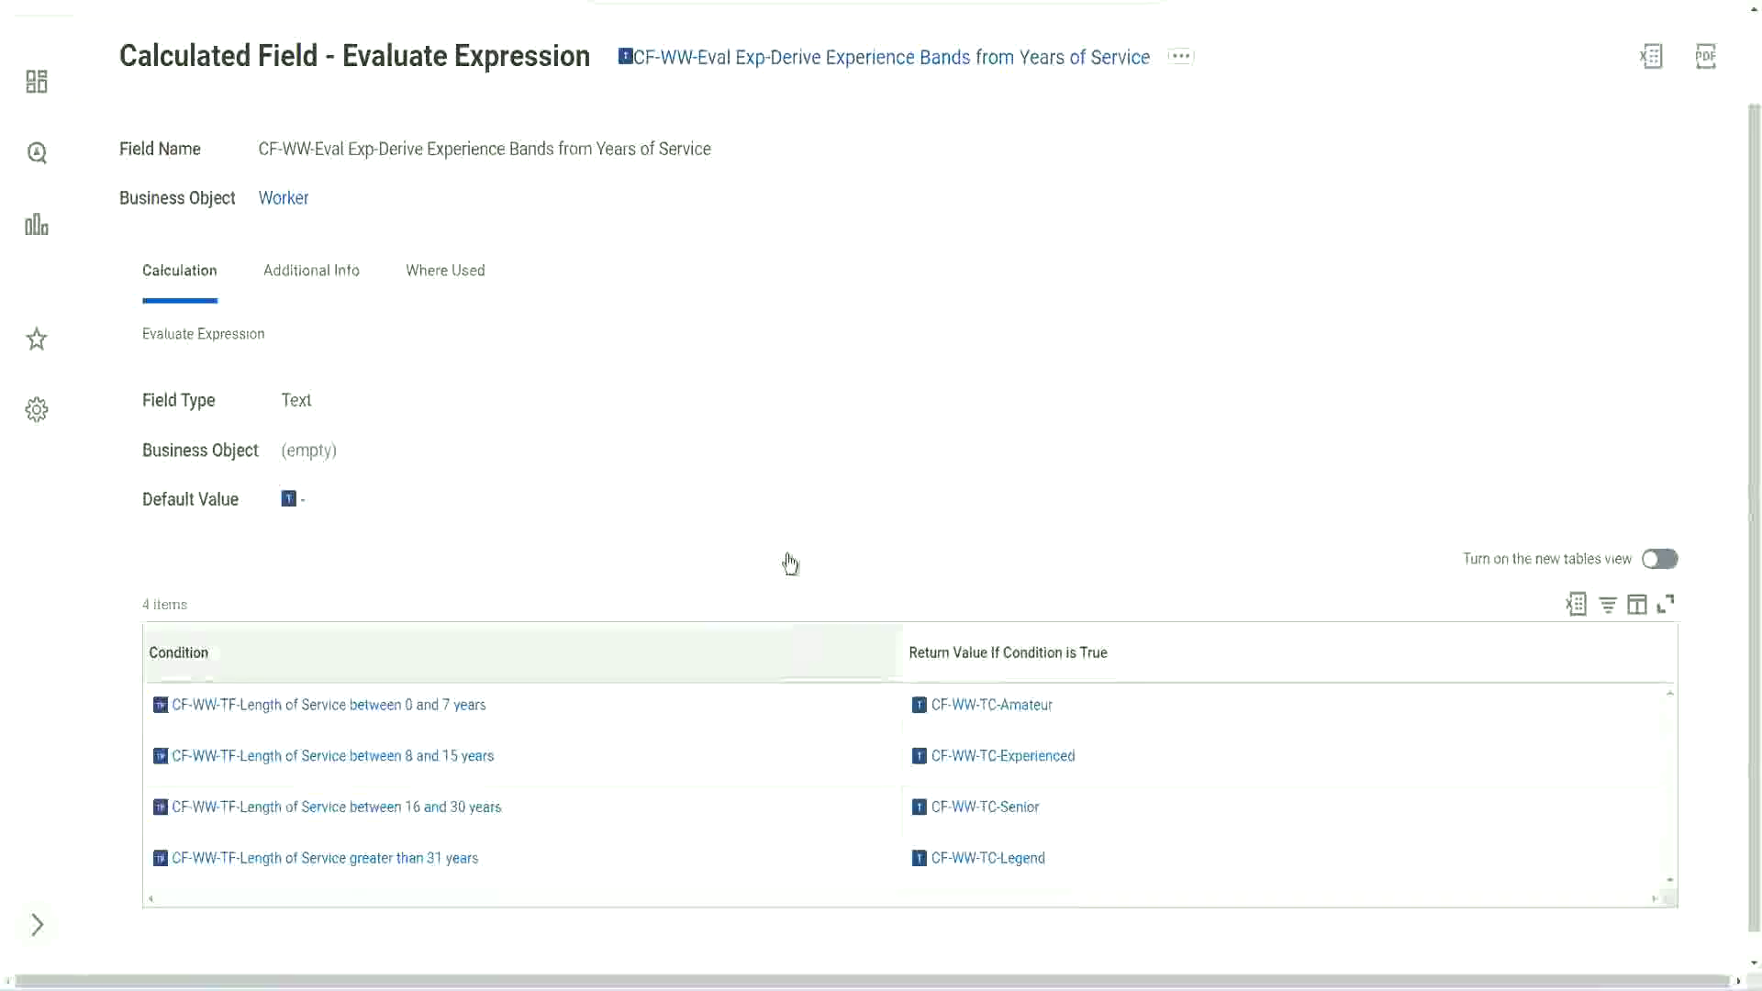
pyautogui.click(790, 431)
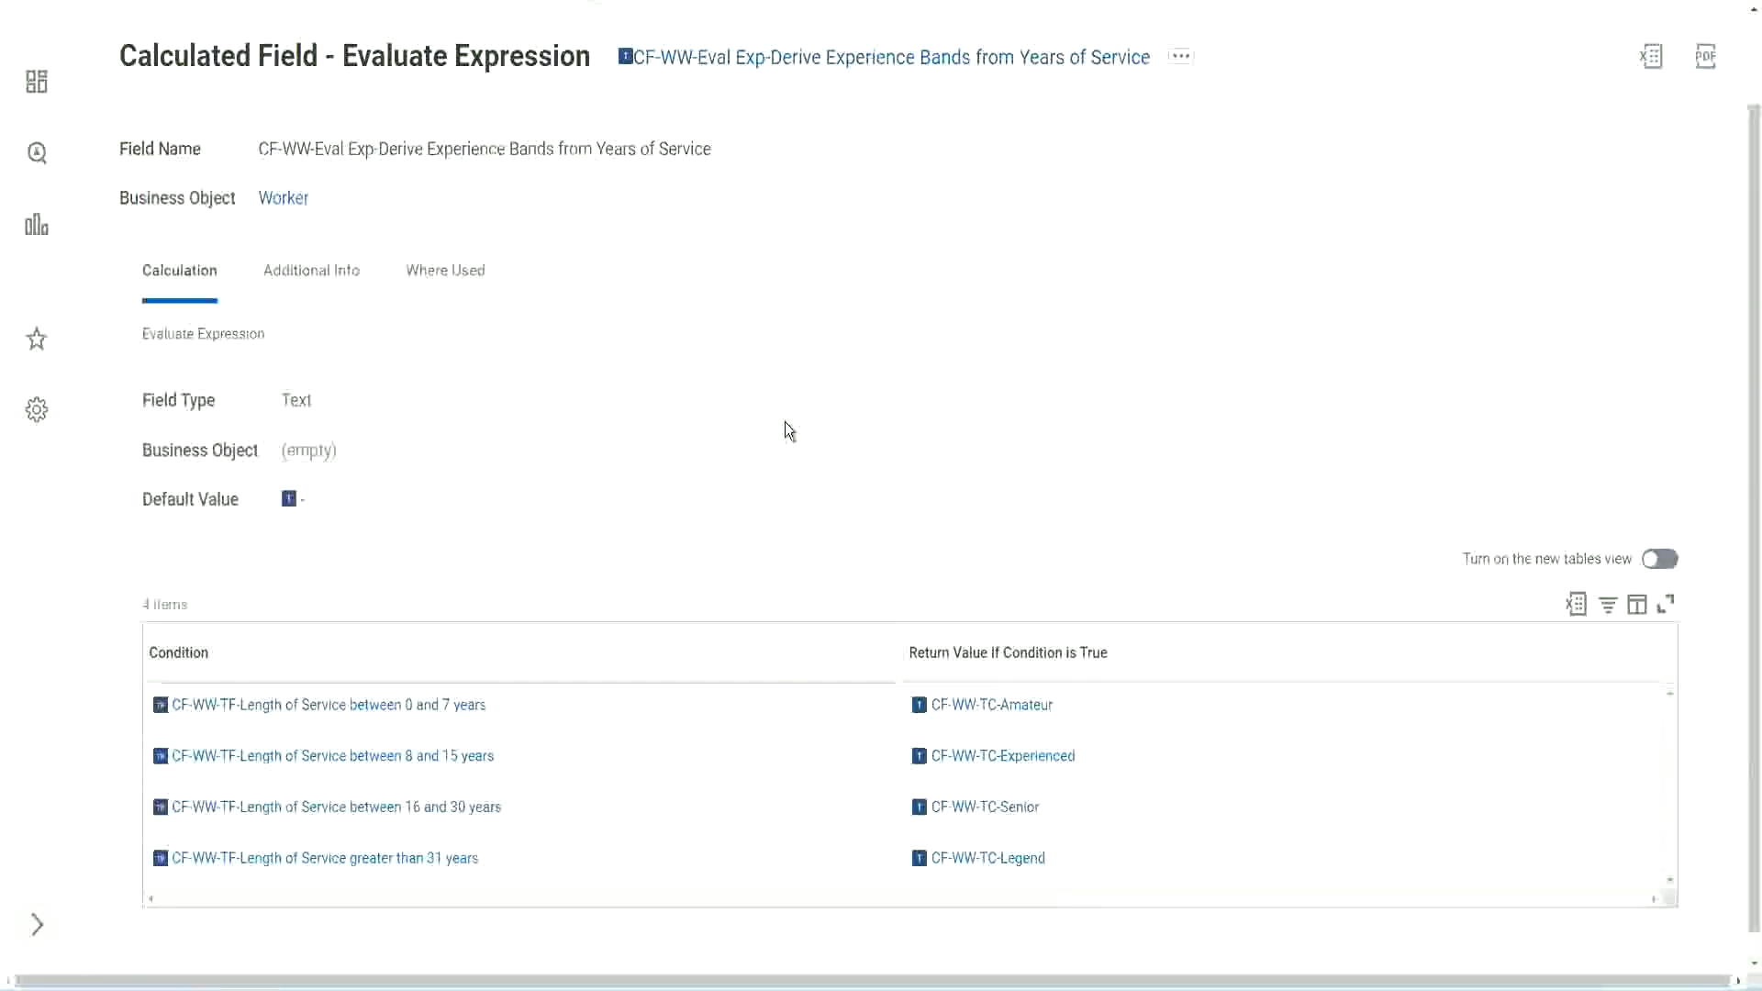
# Step: Copy the existing Evaluate Expression field's name and open the Create Calculated Field task
pyautogui.rightClick(774, 72)
pyautogui.click(823, 170)
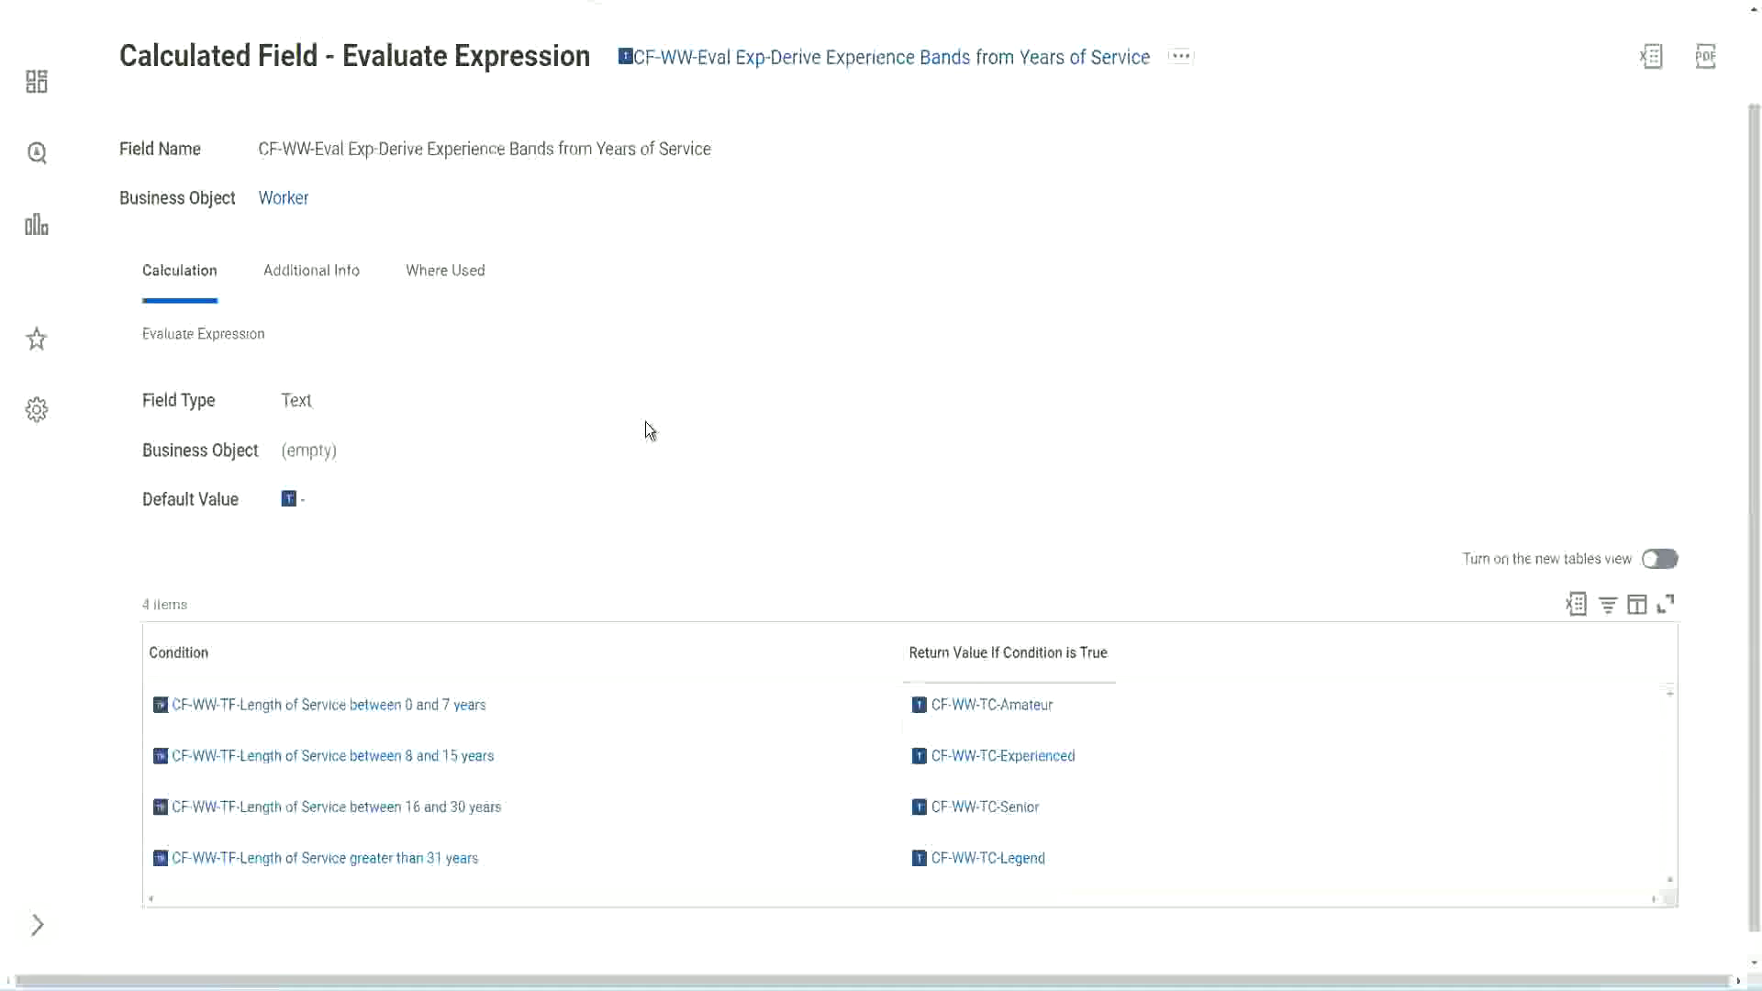
pyautogui.scroll(2, 685, 364)
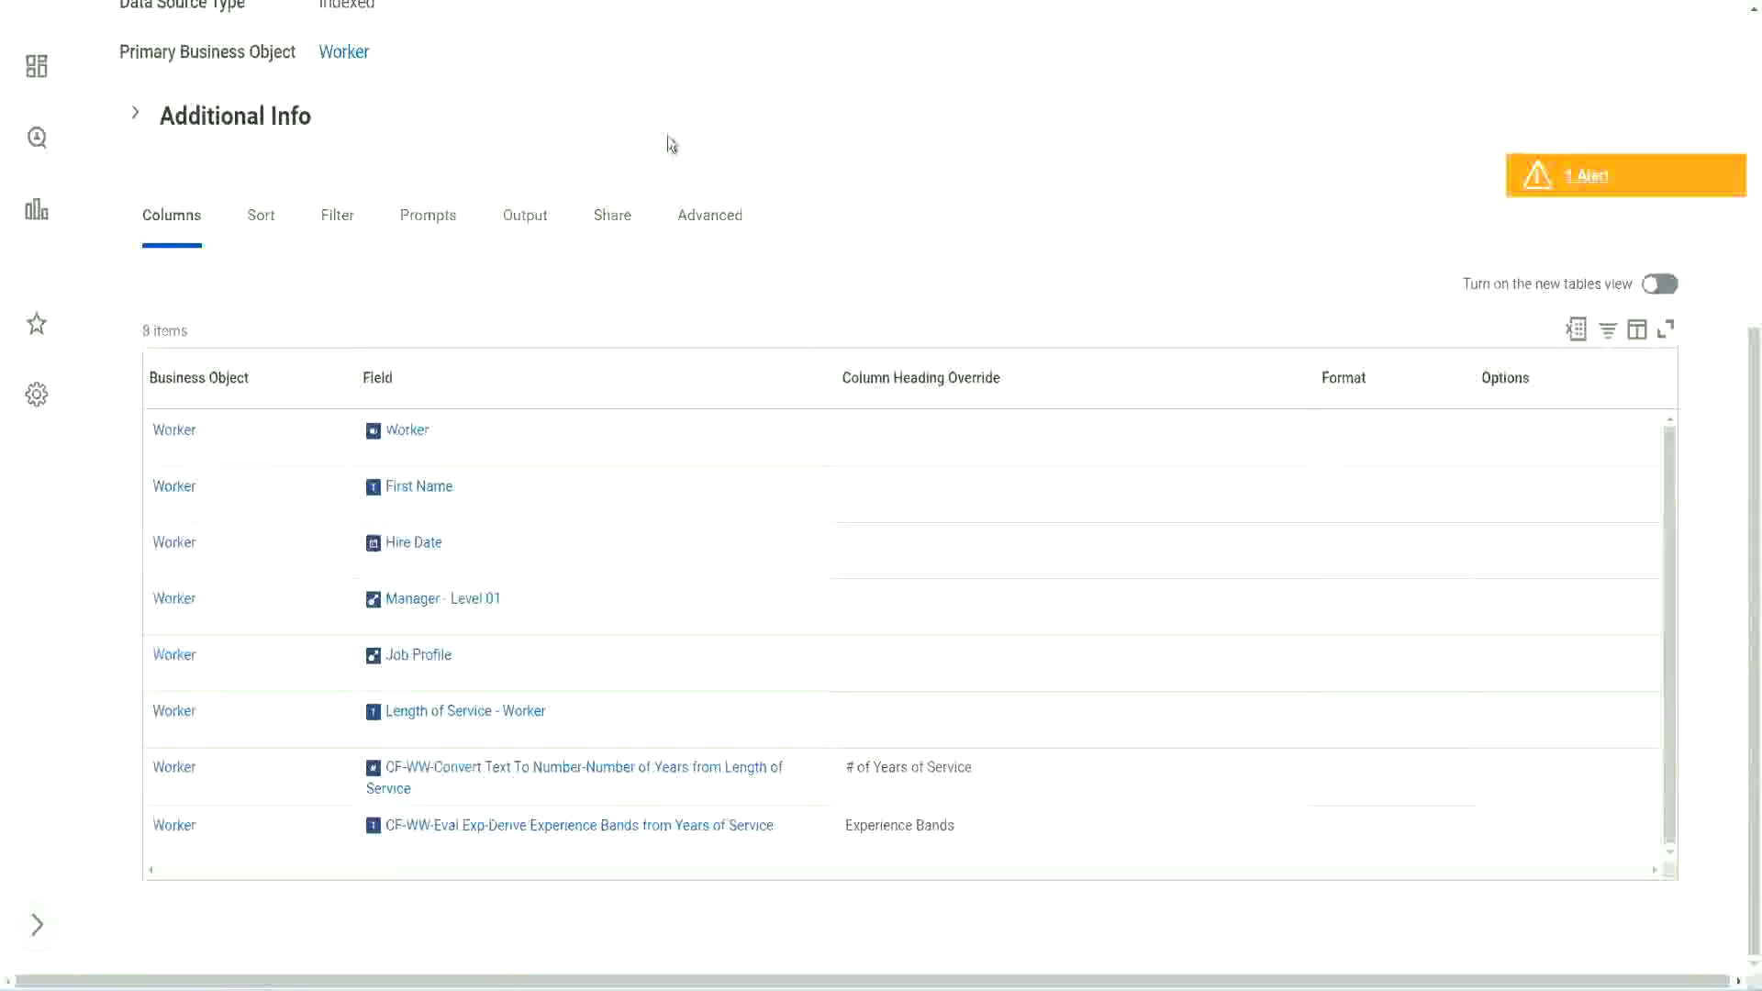
pyautogui.scroll(5, 668, 141)
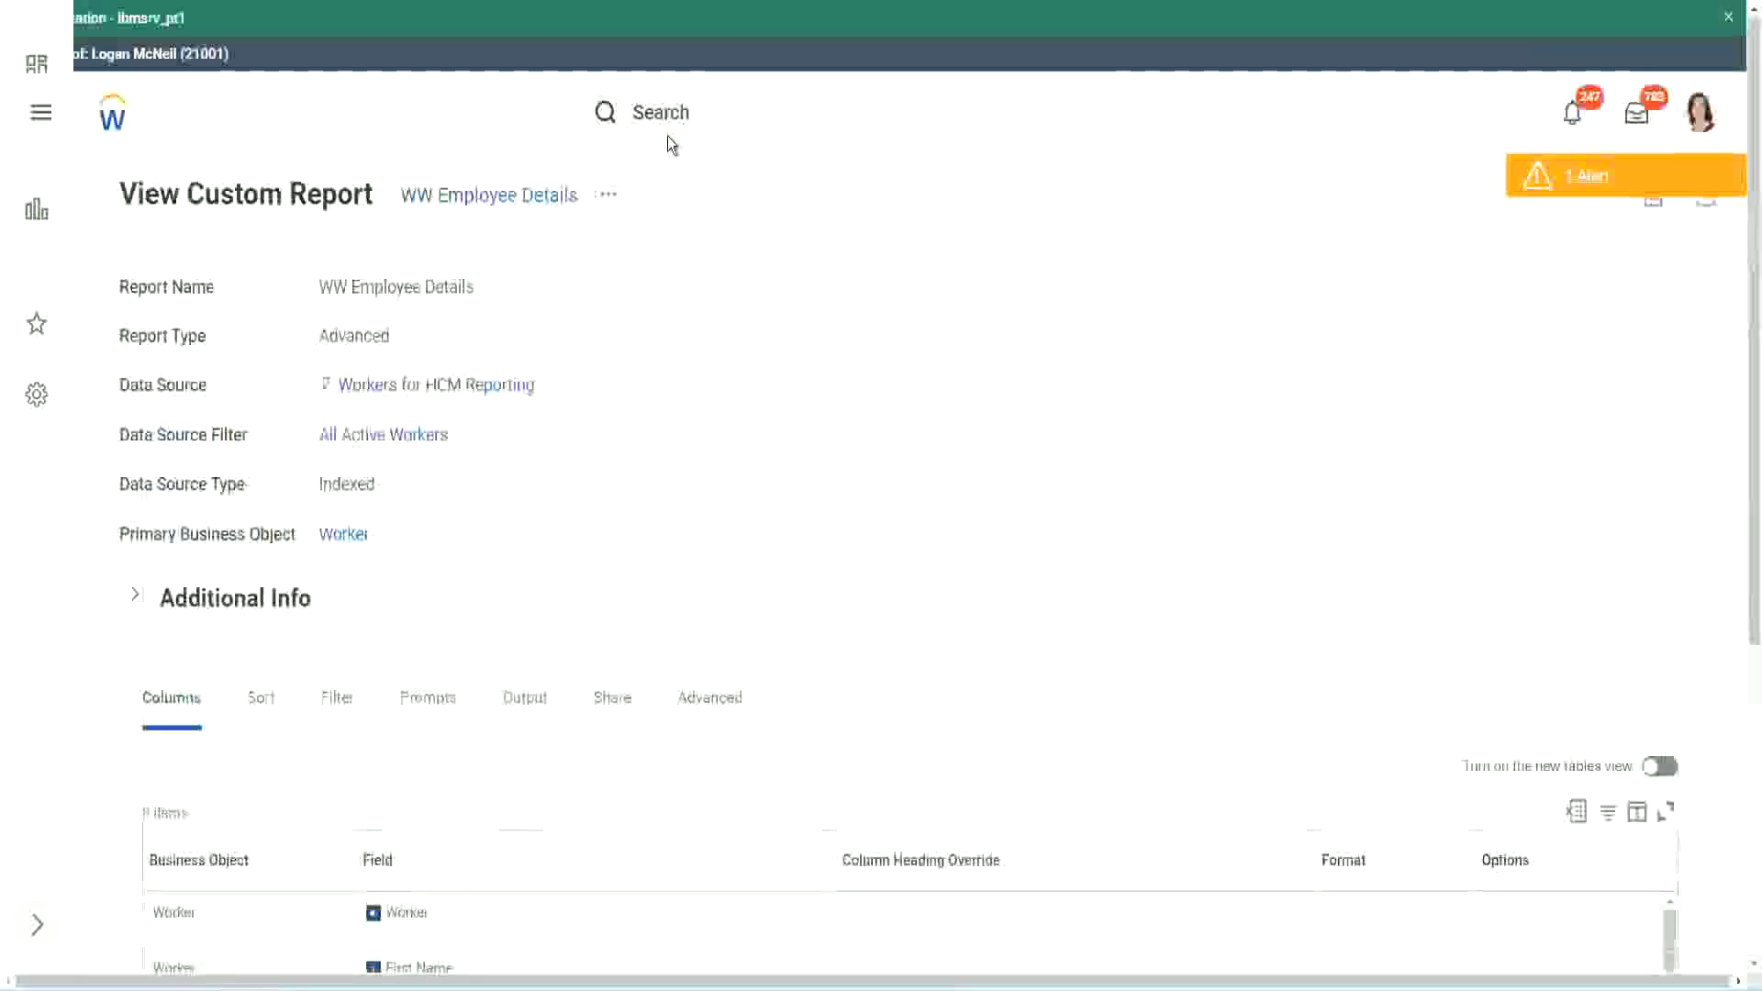
pyautogui.click(716, 109)
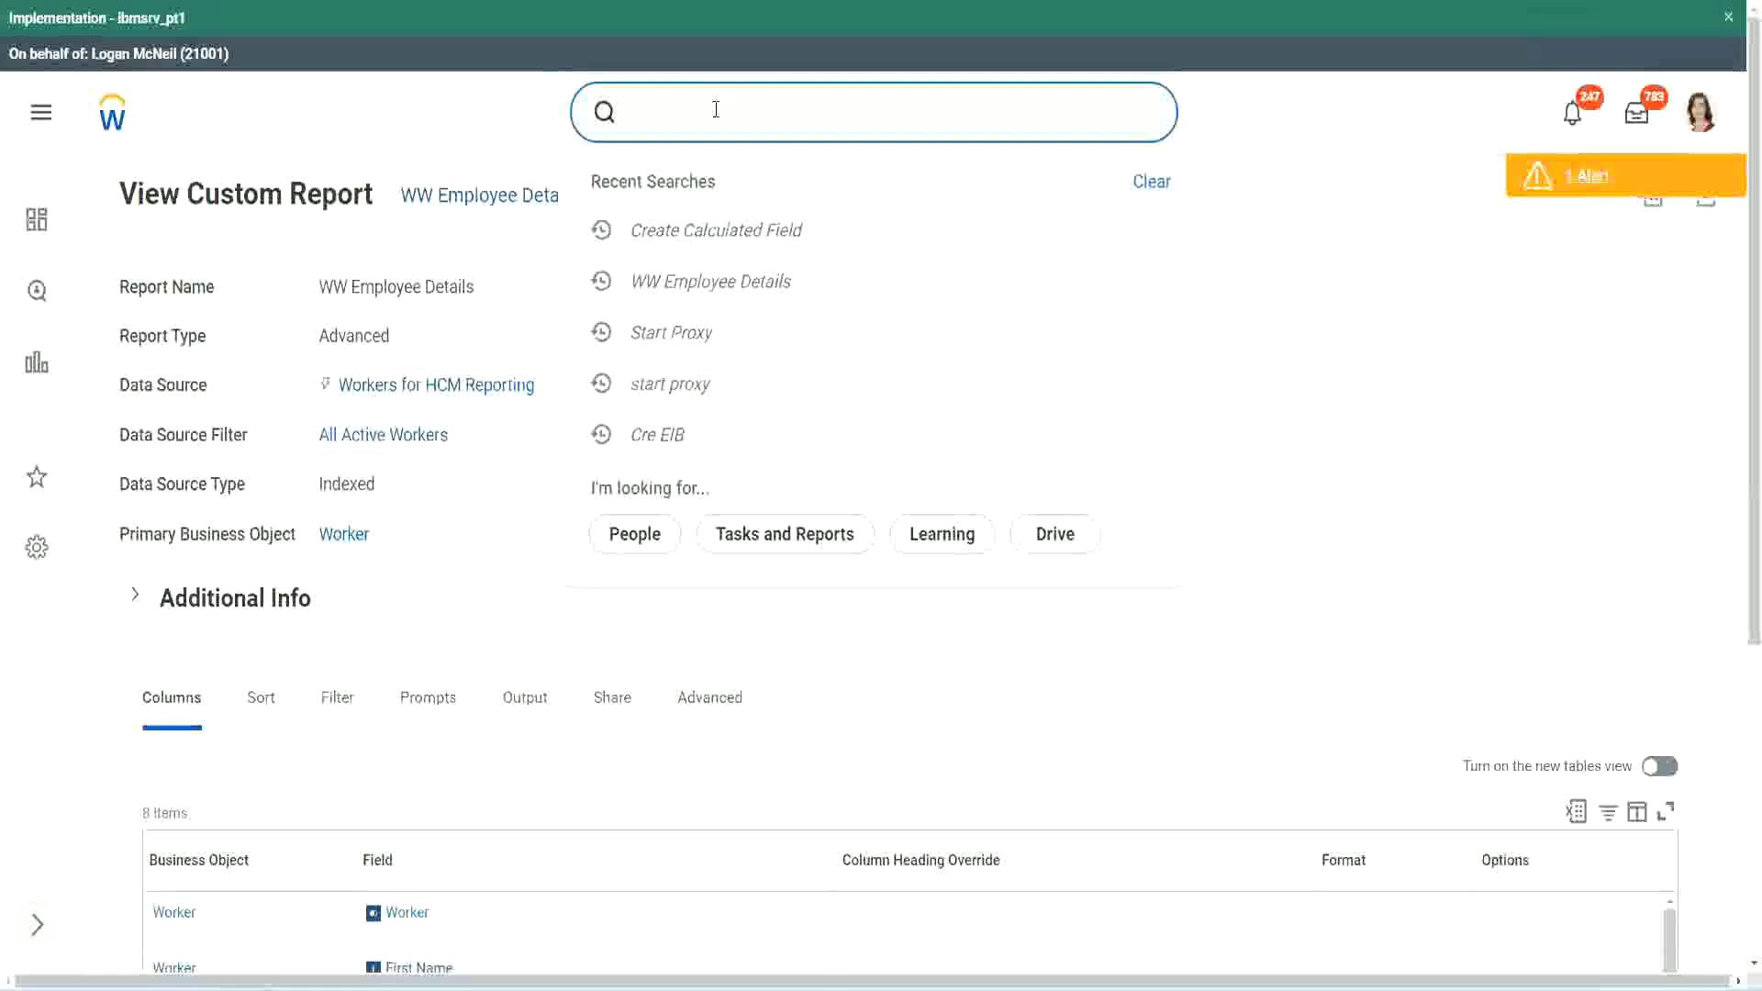
pyautogui.write('create cal field')
pyautogui.click(738, 189)
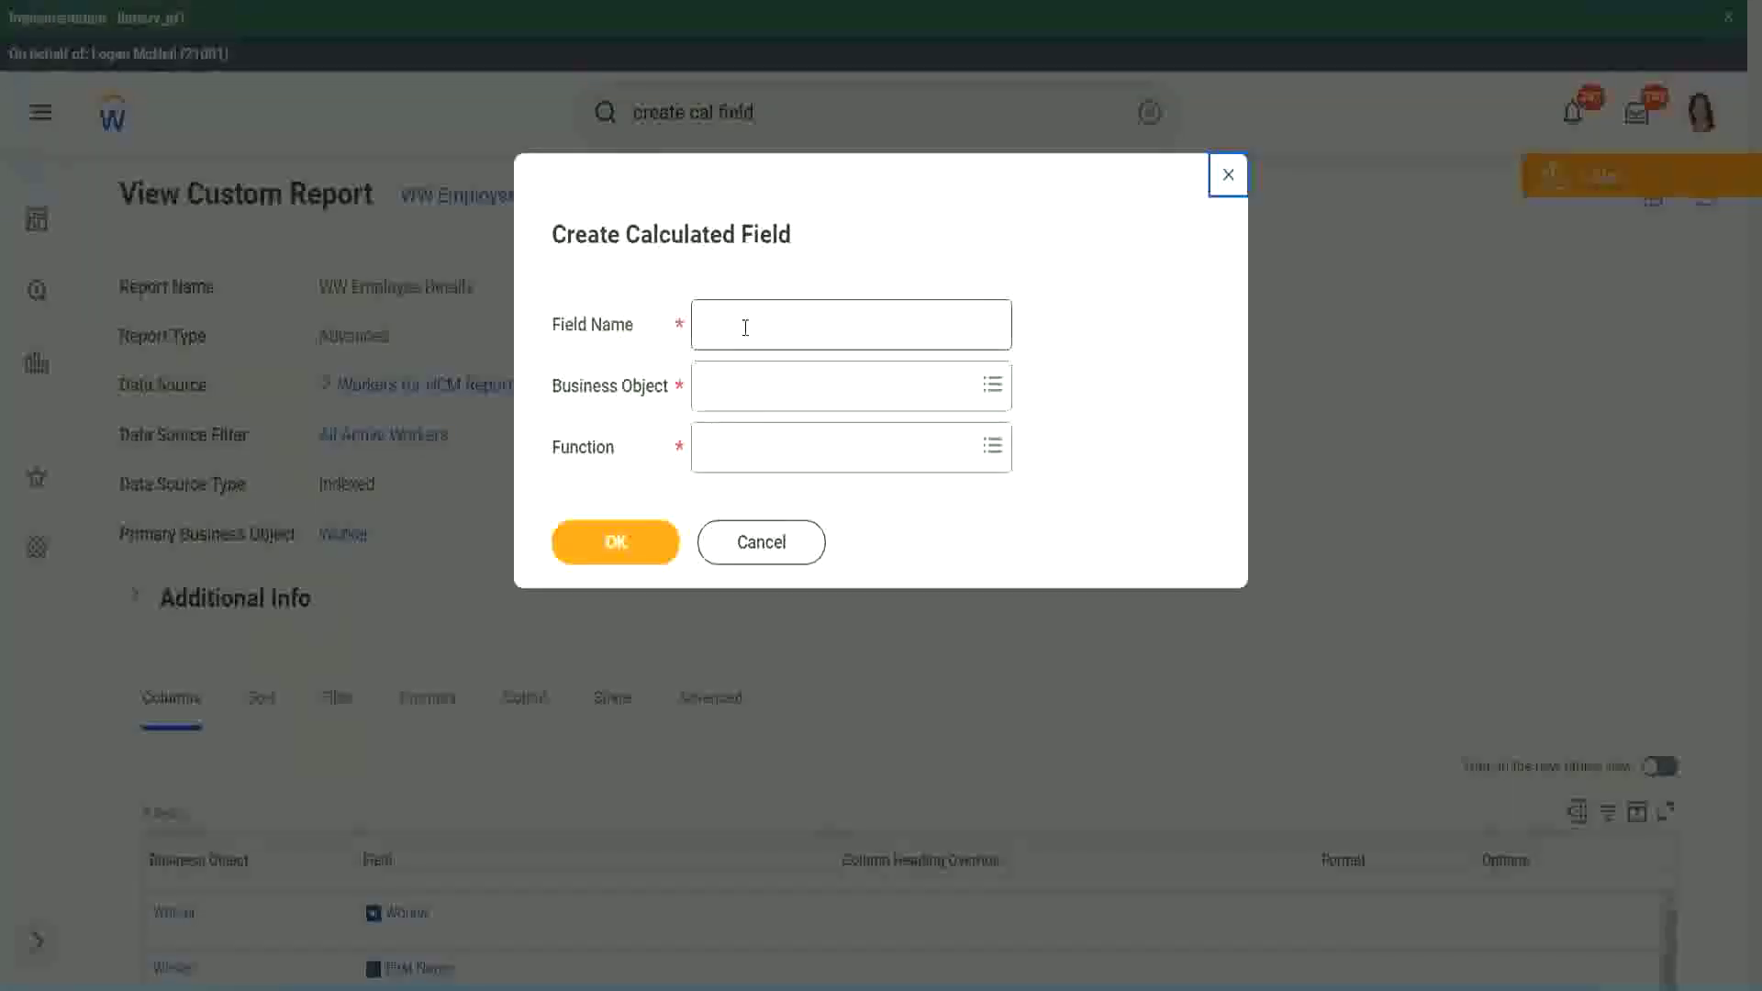
# Step: Enter the copied name as the new calculated field's name and insert "Bands" after "Eval Exp"
pyautogui.click(745, 328)
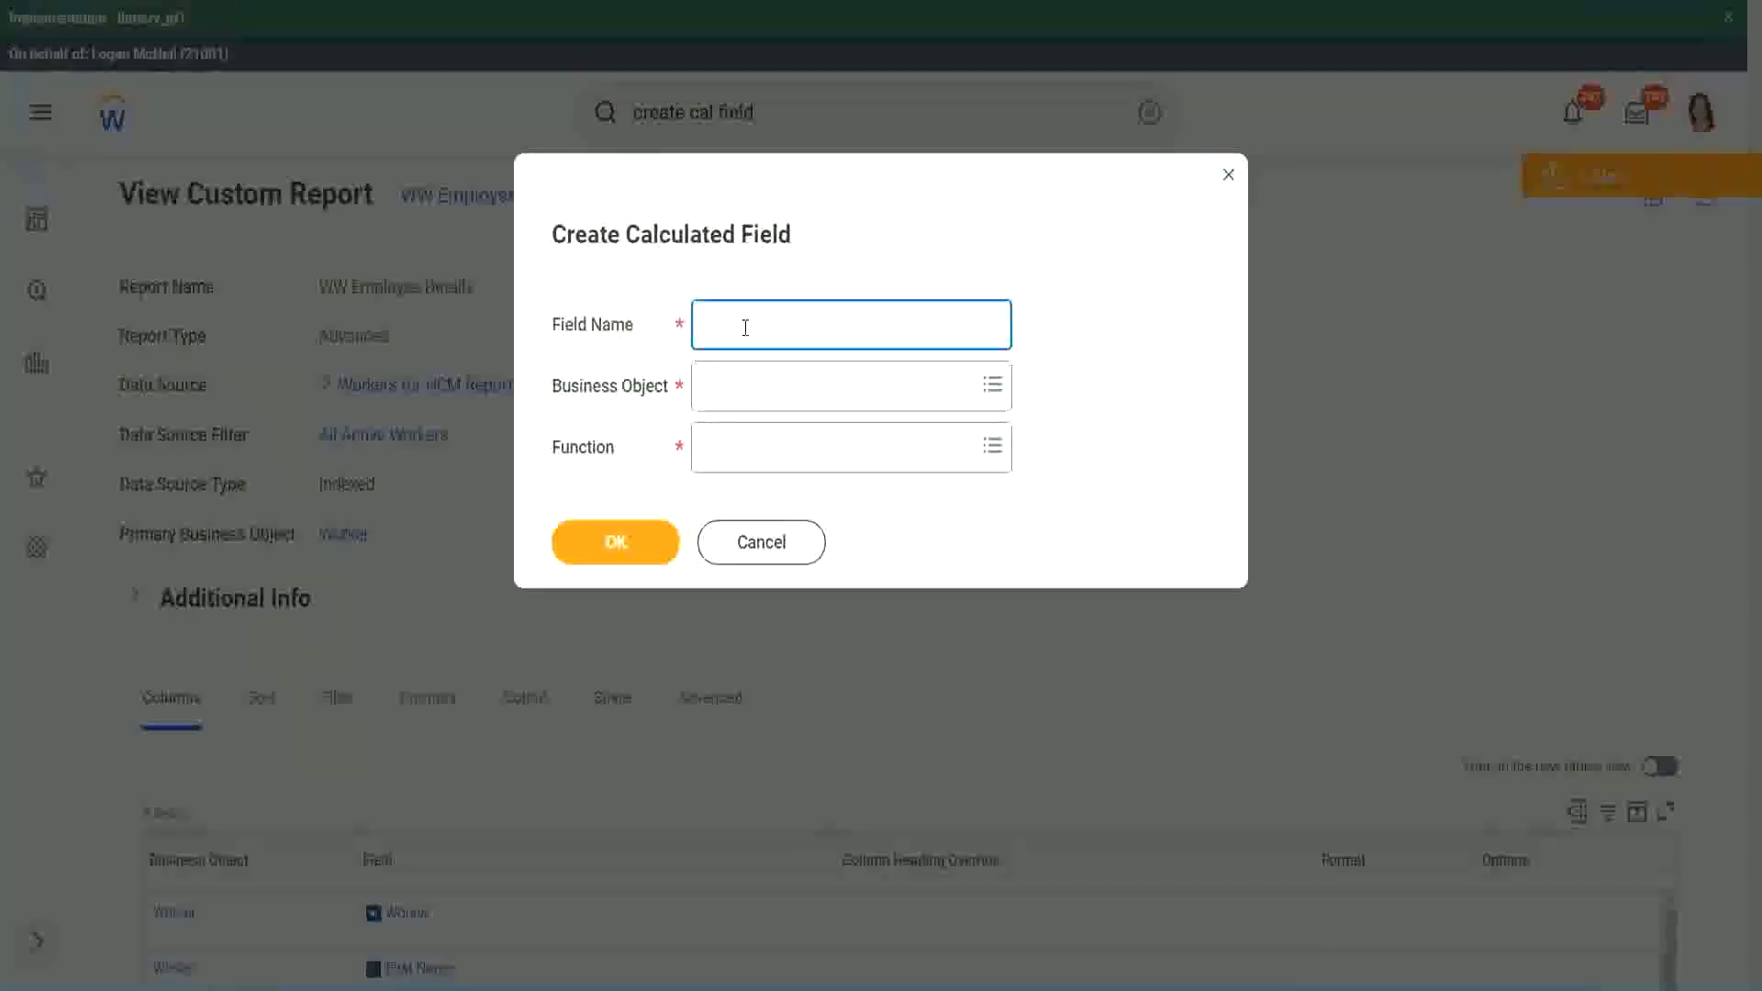
pyautogui.hotkey('ctrl', 'v')
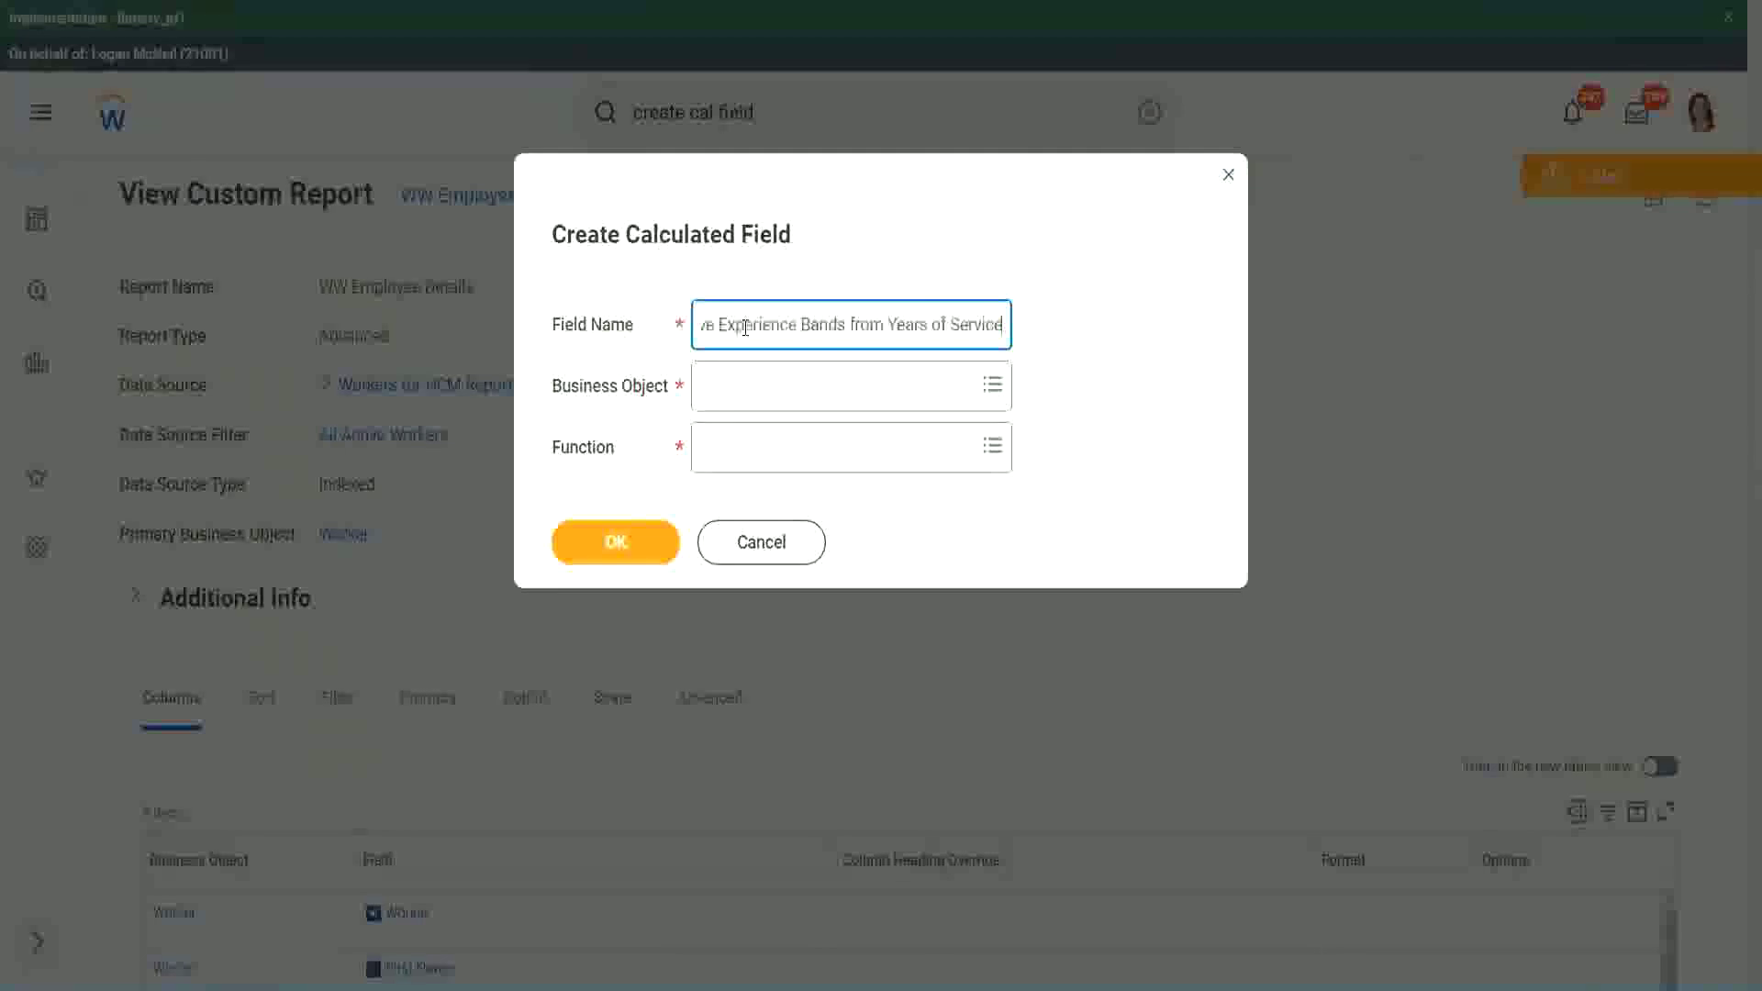
pyautogui.moveTo(801, 326); pyautogui.dragTo(642, 303)
pyautogui.click(795, 324)
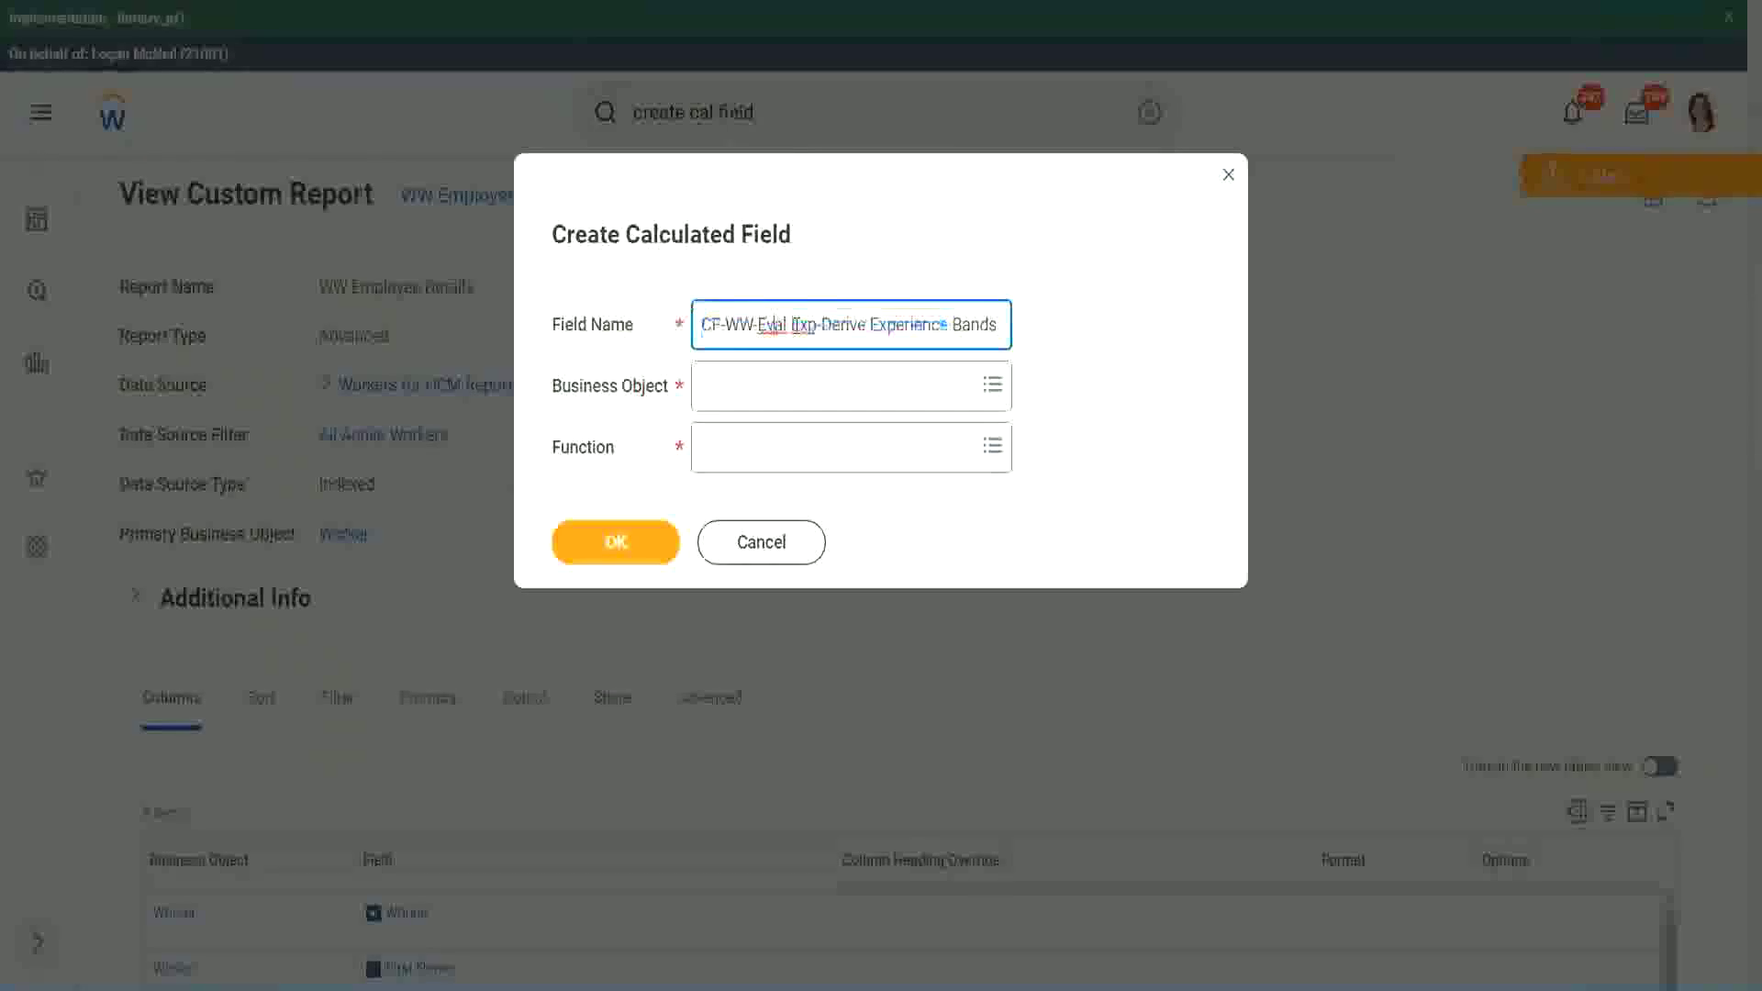
pyautogui.doubleClick(800, 324)
pyautogui.press('Right')
pyautogui.write('bands')
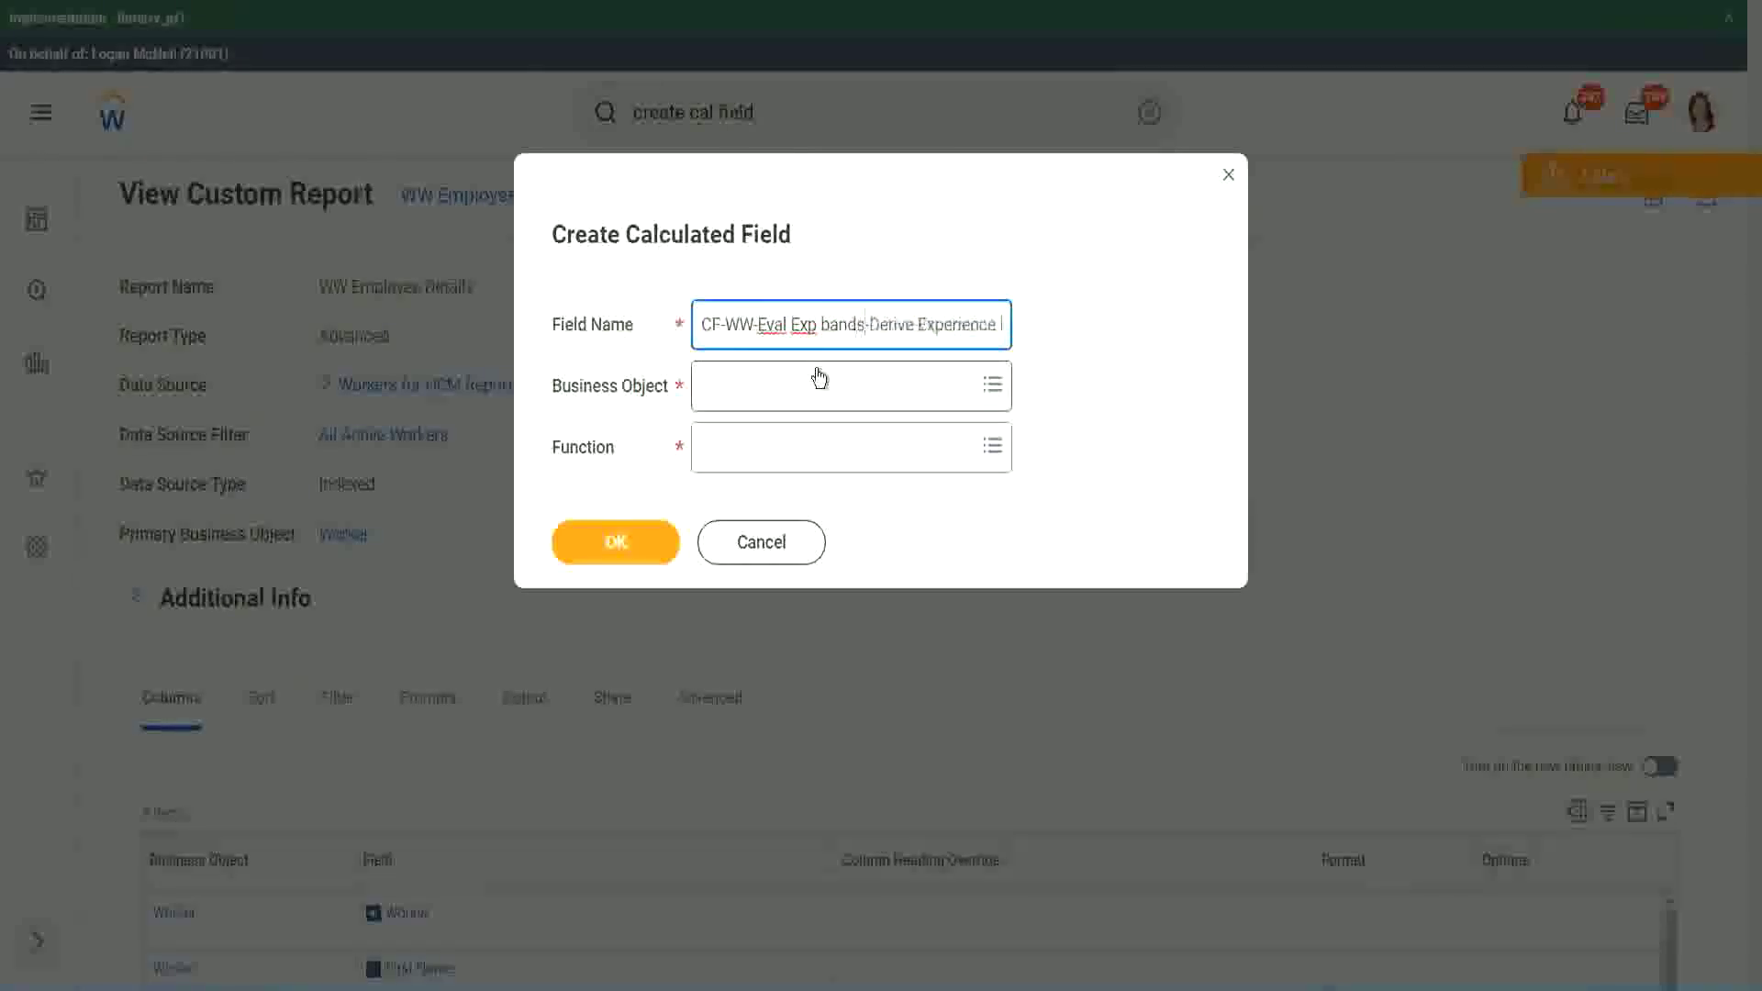
pyautogui.press('Left')
pyautogui.press('Left')
pyautogui.press('Left')
pyautogui.press('Left')
pyautogui.hotkey('shift', 'Left')
pyautogui.write('B')
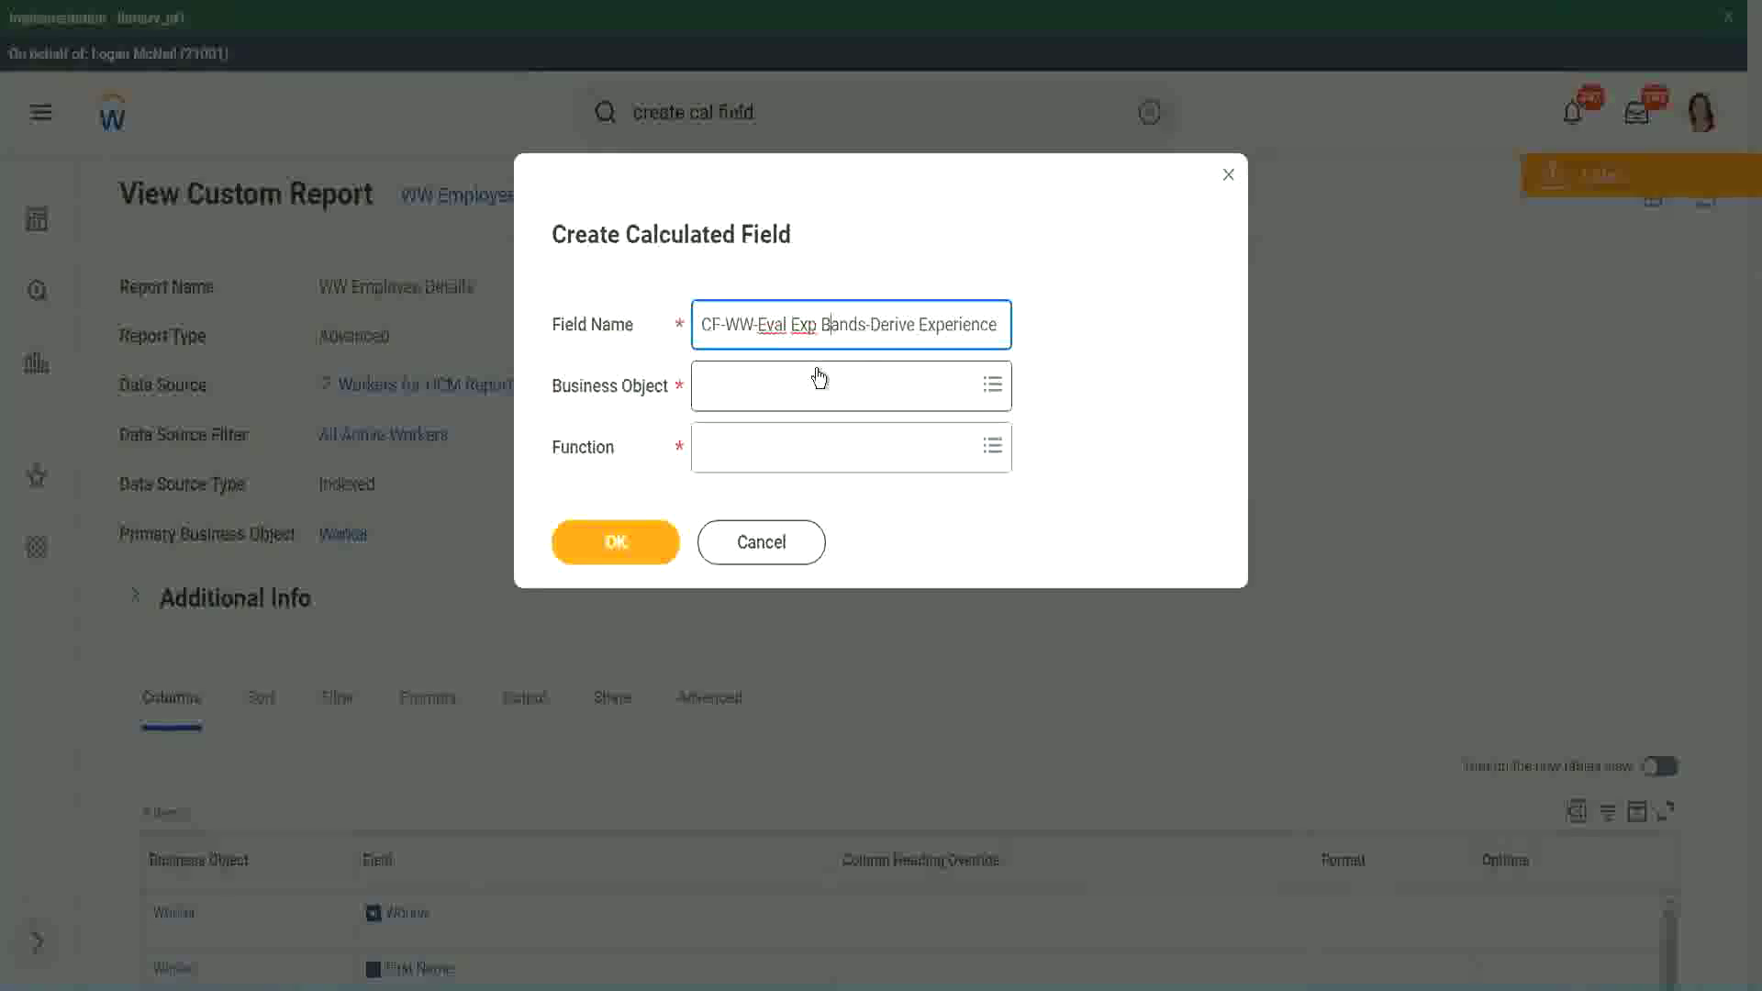
# Step: Replace "Derive" with "Determine" in the new calculated field's name
pyautogui.press('Right')
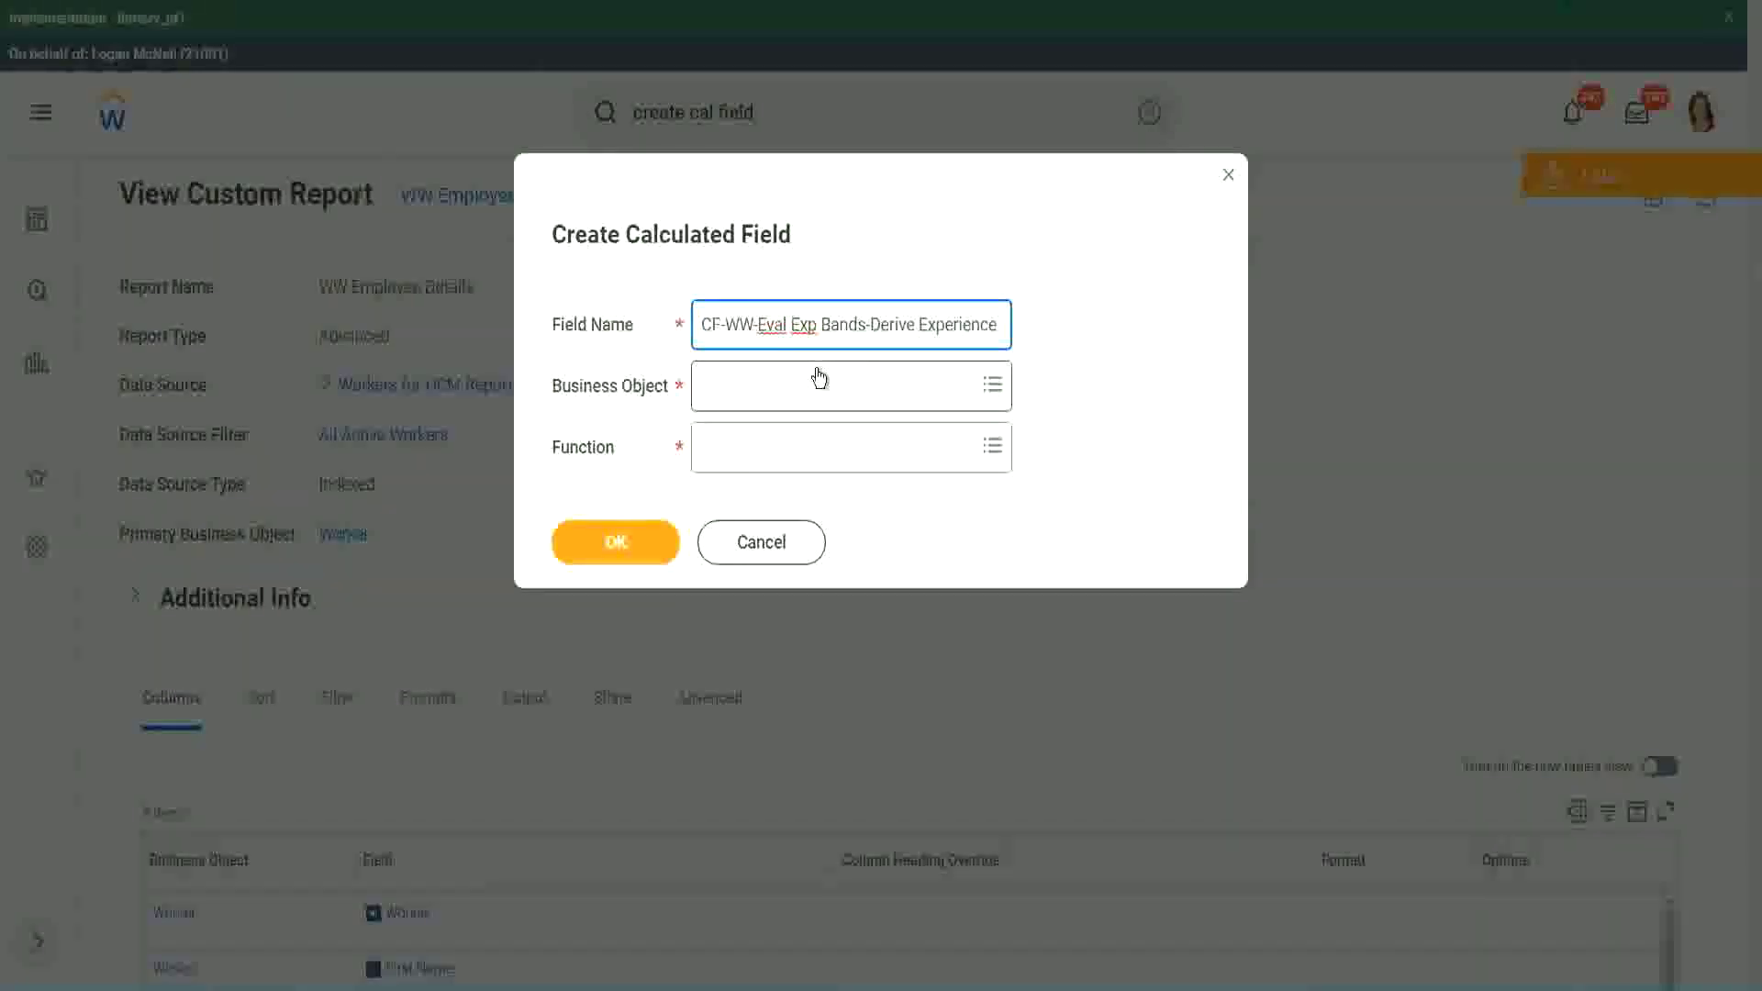
pyautogui.press('Right')
pyautogui.press('End')
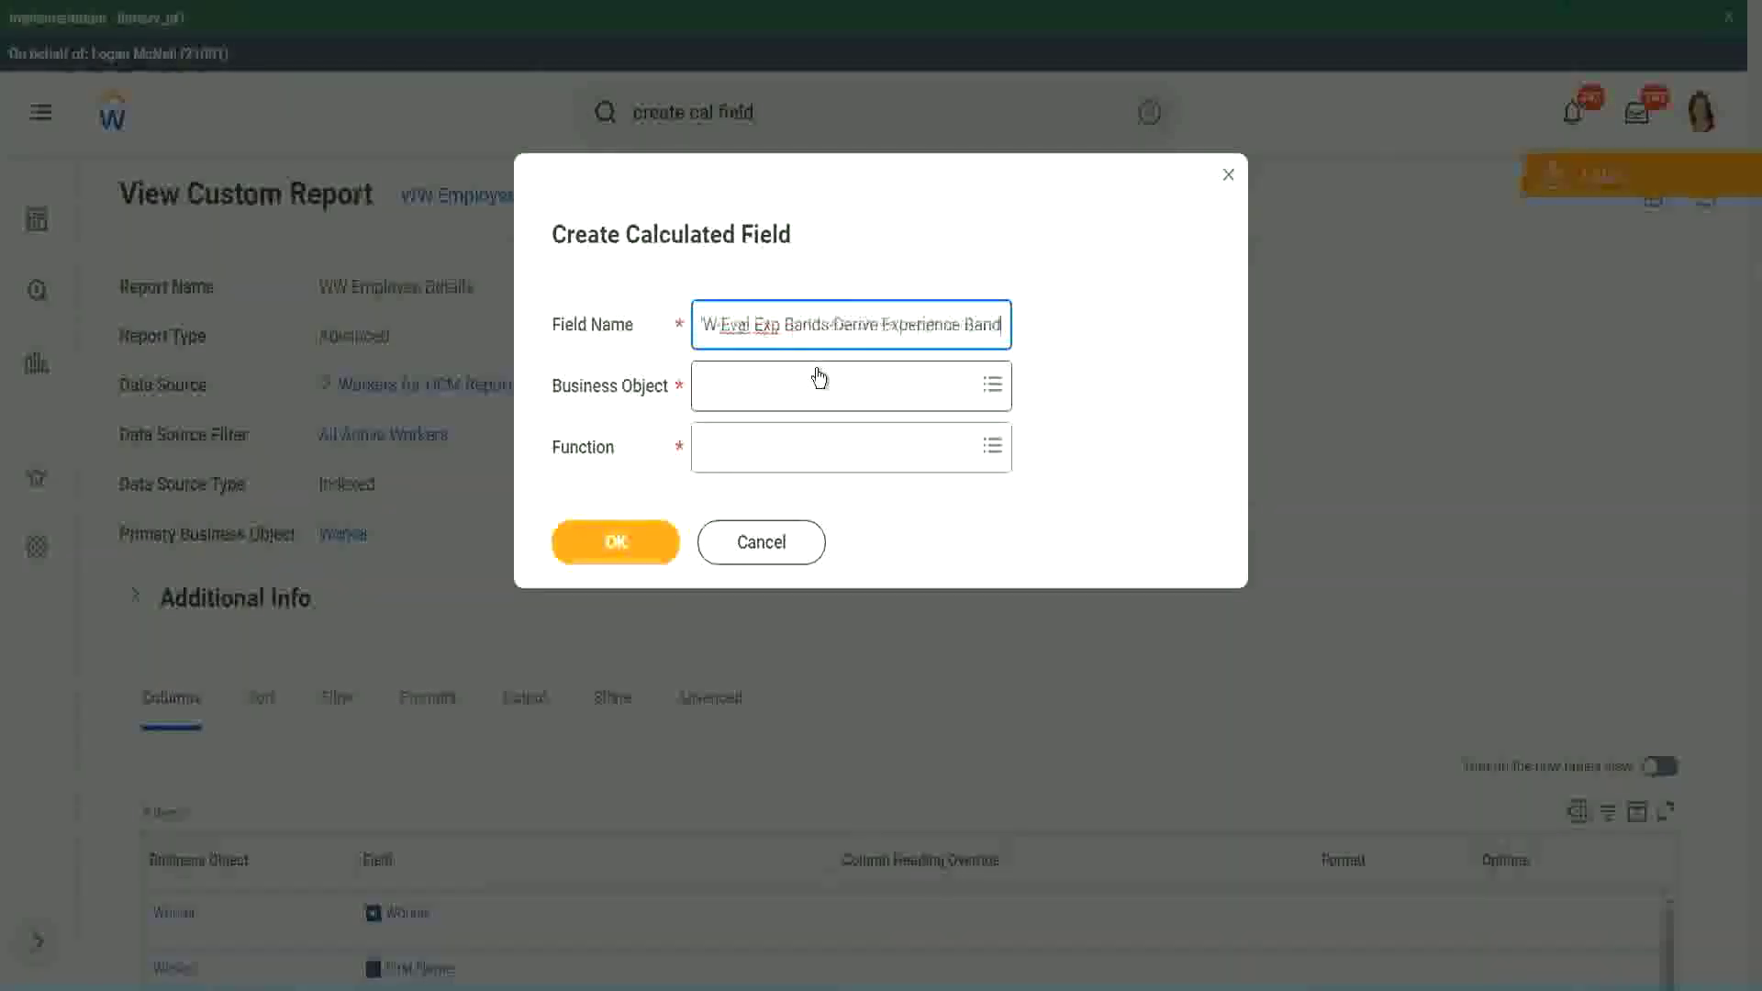
pyautogui.press('Right')
pyautogui.press('Right')
pyautogui.press('Right')
pyautogui.press('Right')
pyautogui.press('Right')
pyautogui.press('Right')
pyautogui.press('Right')
pyautogui.press('Right')
pyautogui.press('Right')
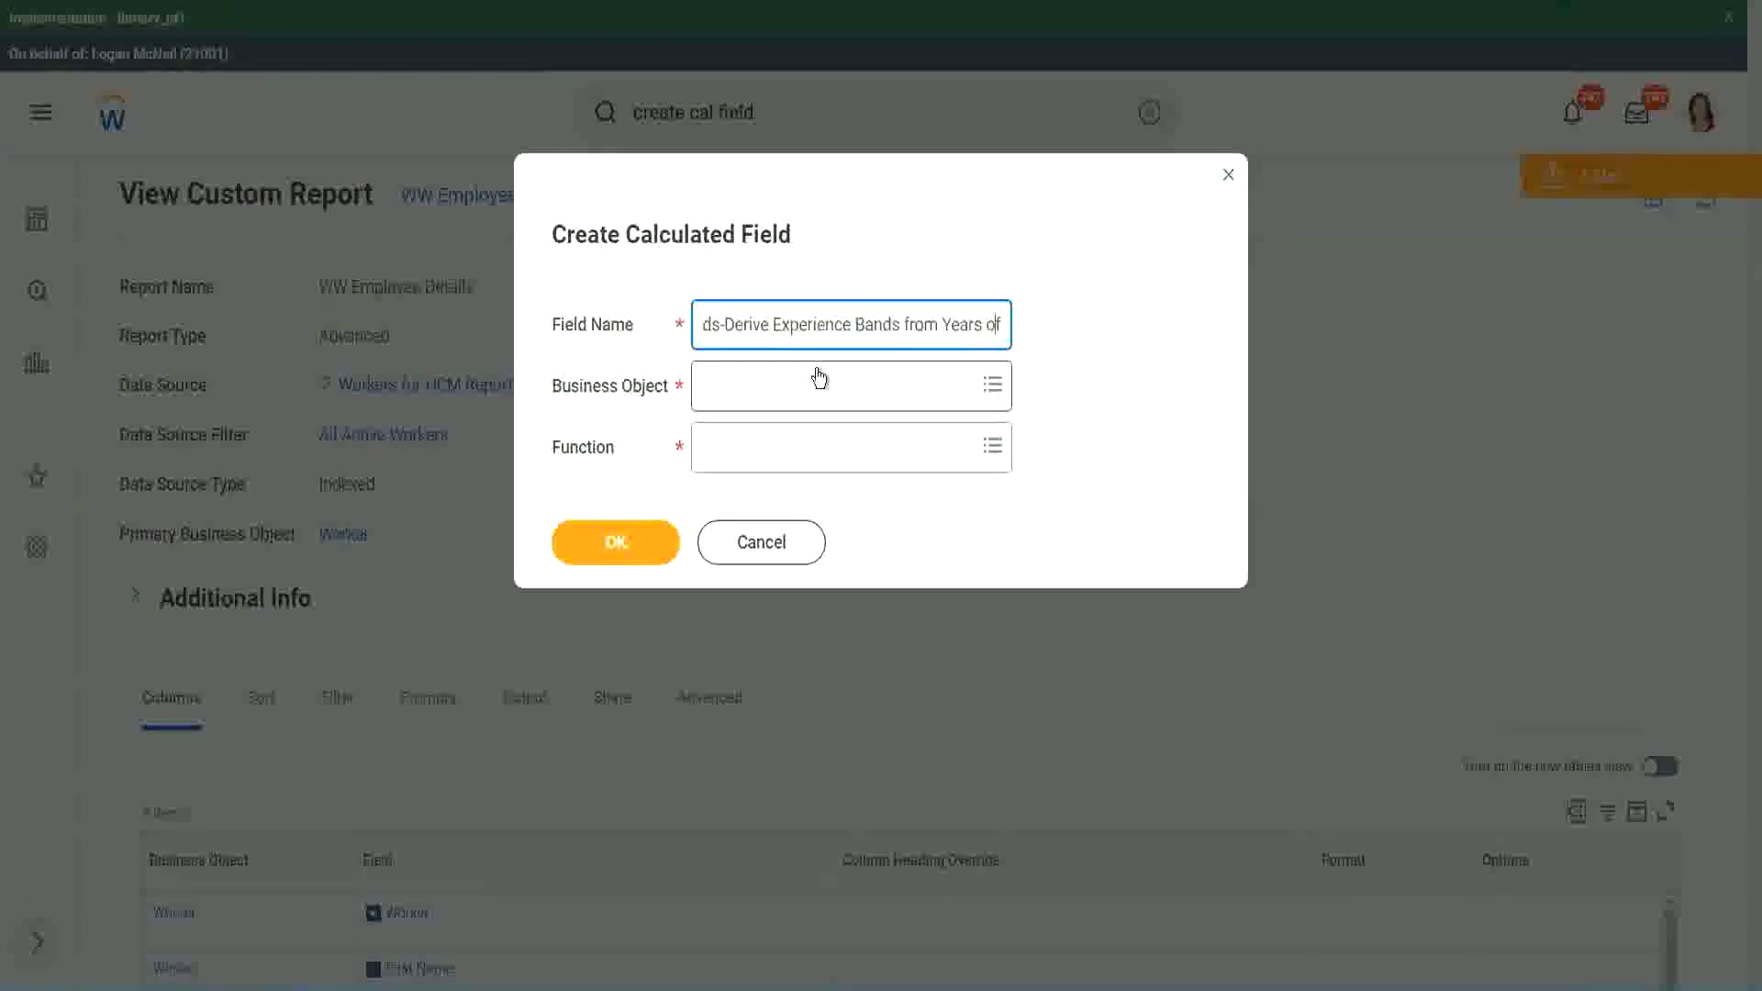
pyautogui.press('Left')
pyautogui.press('Left')
pyautogui.press('Left')
pyautogui.press('Left')
pyautogui.press('Left')
pyautogui.press('Left')
pyautogui.press('Left')
pyautogui.press('Left')
pyautogui.press('Left')
pyautogui.press('Left')
pyautogui.press('Left')
pyautogui.press('Left')
pyautogui.press('Left')
pyautogui.press('Left')
pyautogui.press('Left')
pyautogui.press('Left')
pyautogui.press('Left')
pyautogui.press('Left')
pyautogui.press('Left')
pyautogui.press('Left')
pyautogui.press('Left')
pyautogui.hotkey('shift', 'Left')
pyautogui.hotkey('shift', 'Left')
pyautogui.hotkey('shift', 'Left')
pyautogui.hotkey('shift', 'Left')
pyautogui.hotkey('shift', 'Left')
pyautogui.hotkey('shift', 'Left')
pyautogui.write('Dele')
pyautogui.write('rmine')
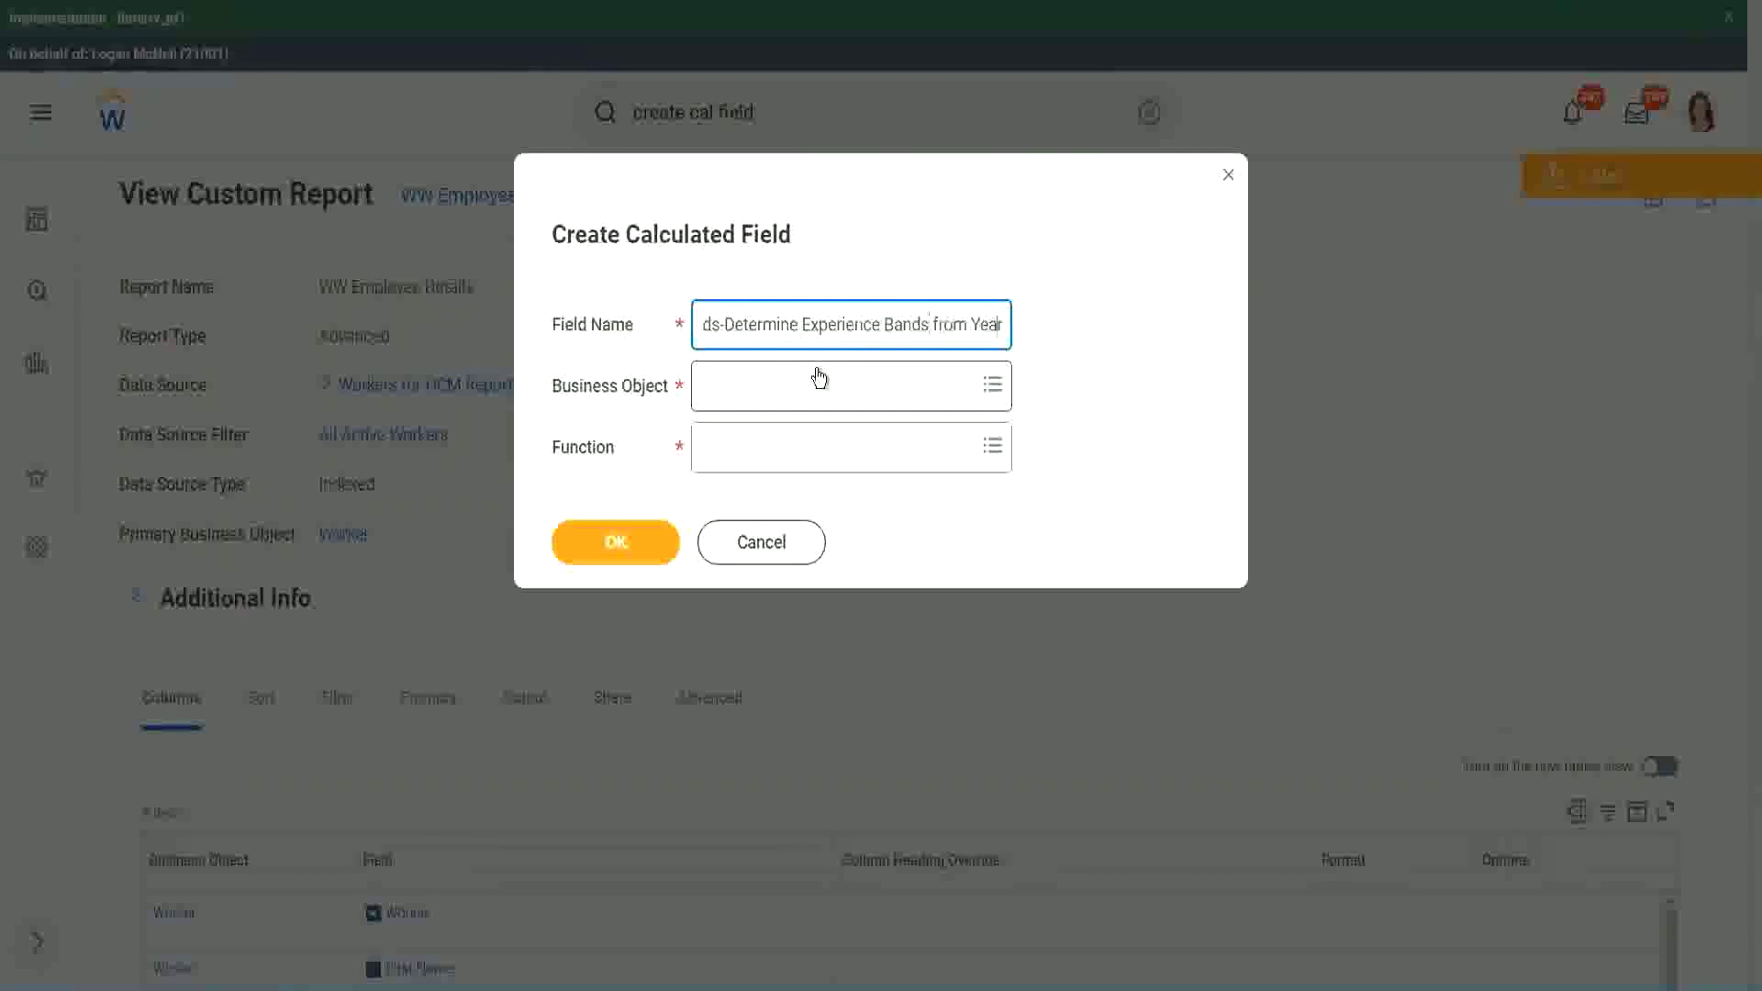
pyautogui.press('End')
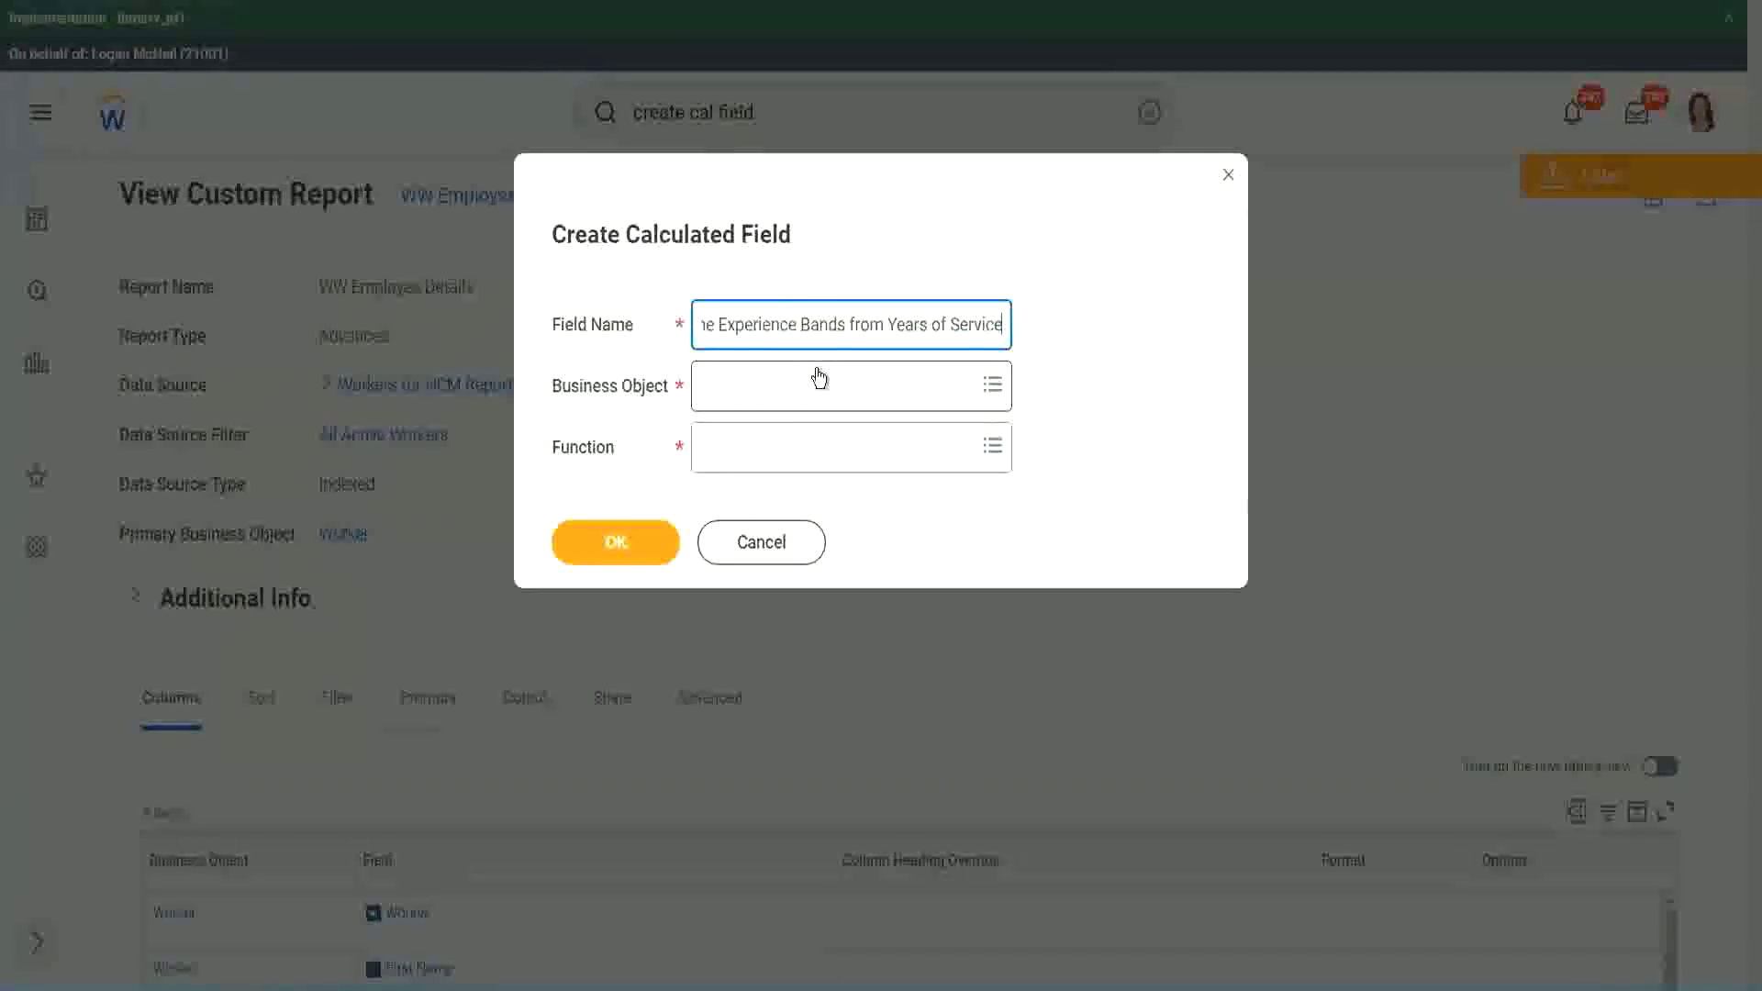
# Step: Set the new calculated field's business object to Worker and its function to Evaluate Expression Band
pyautogui.click(784, 386)
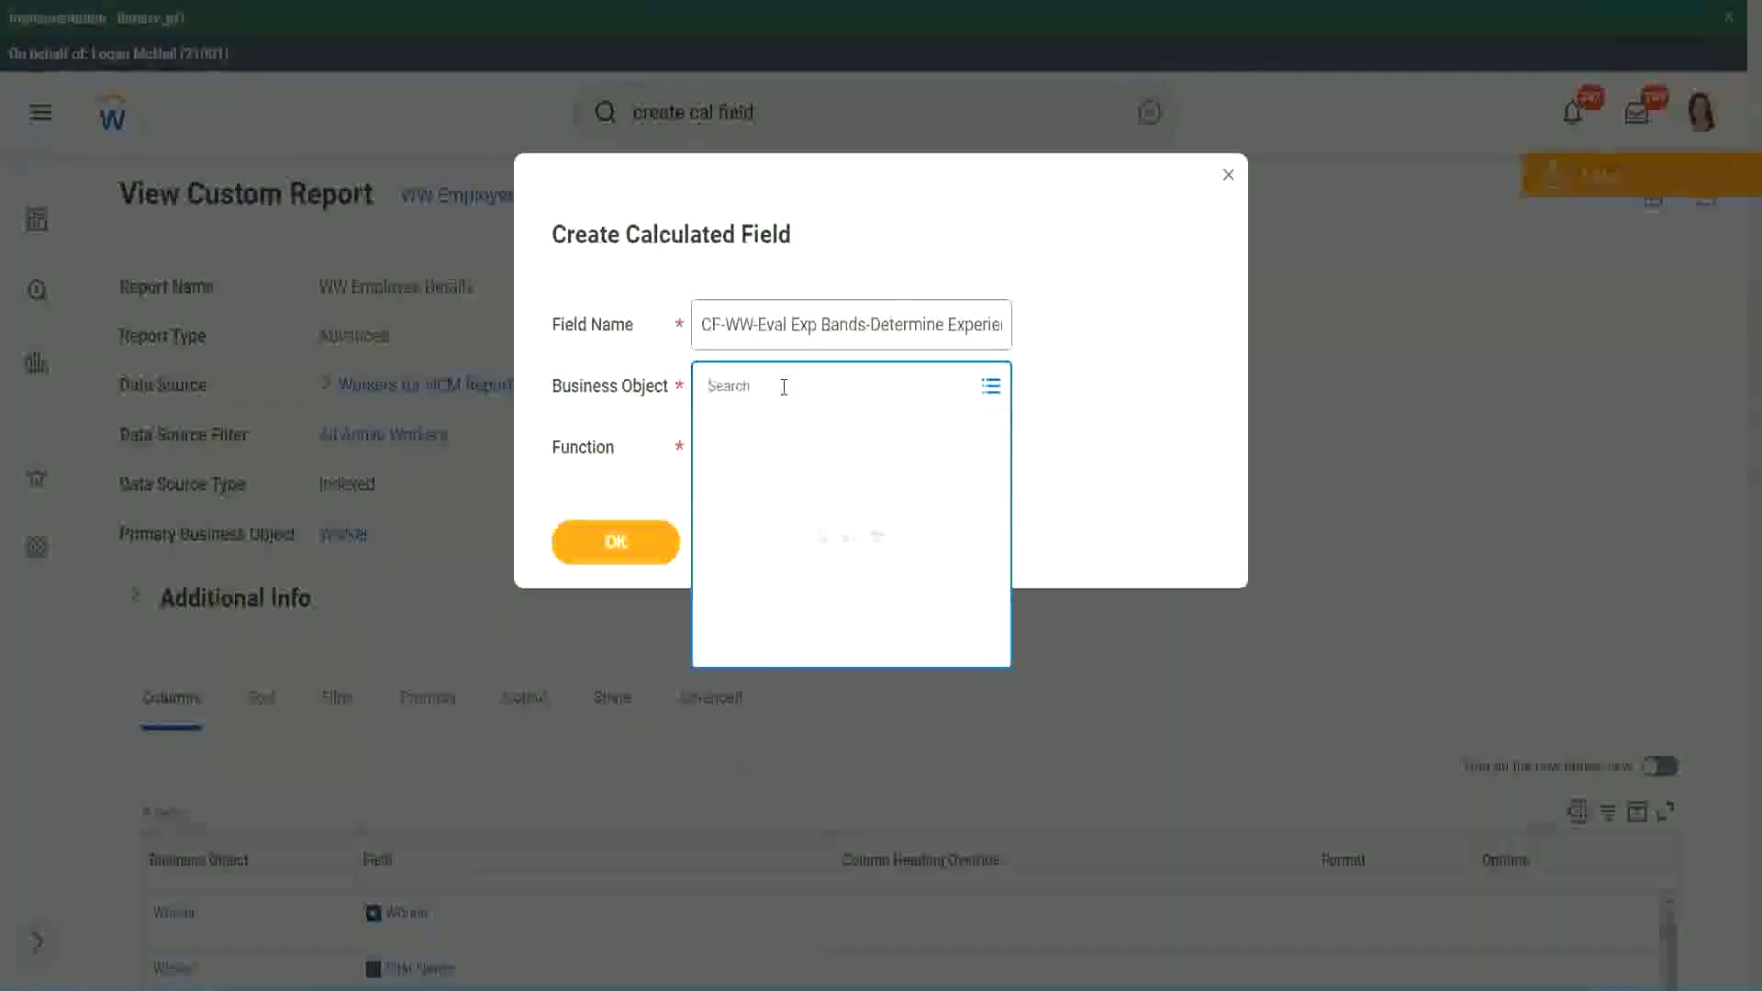
pyautogui.write('worker')
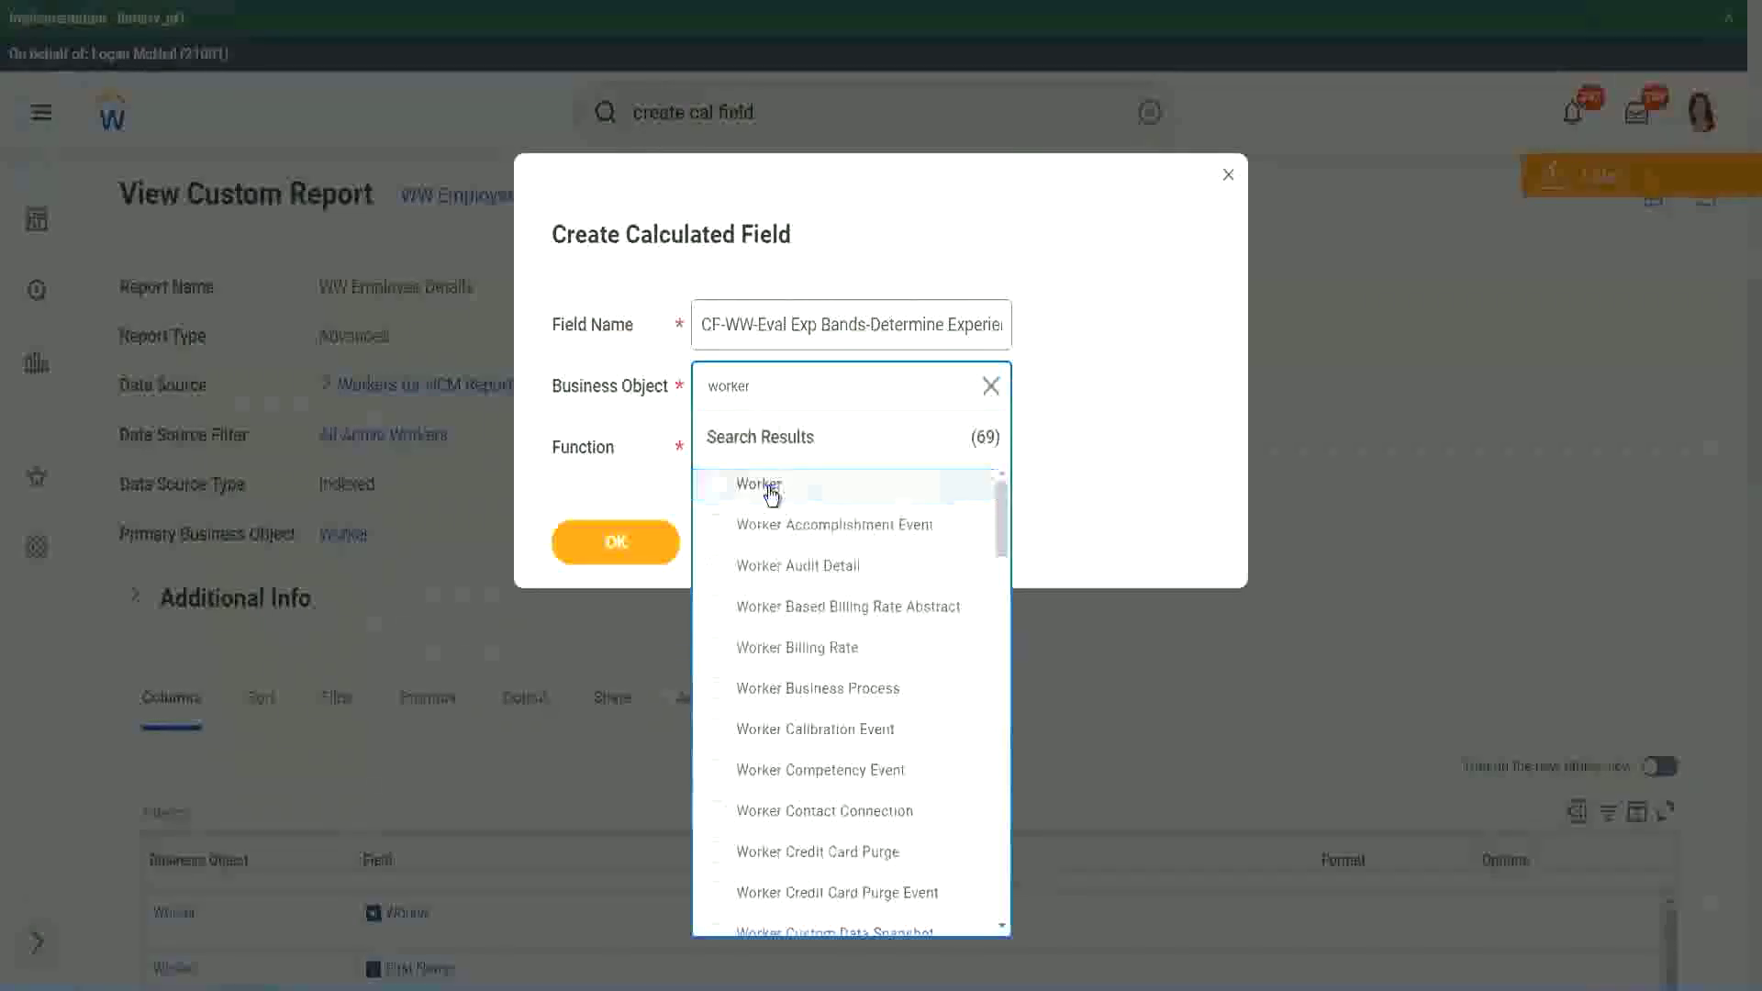
pyautogui.click(768, 494)
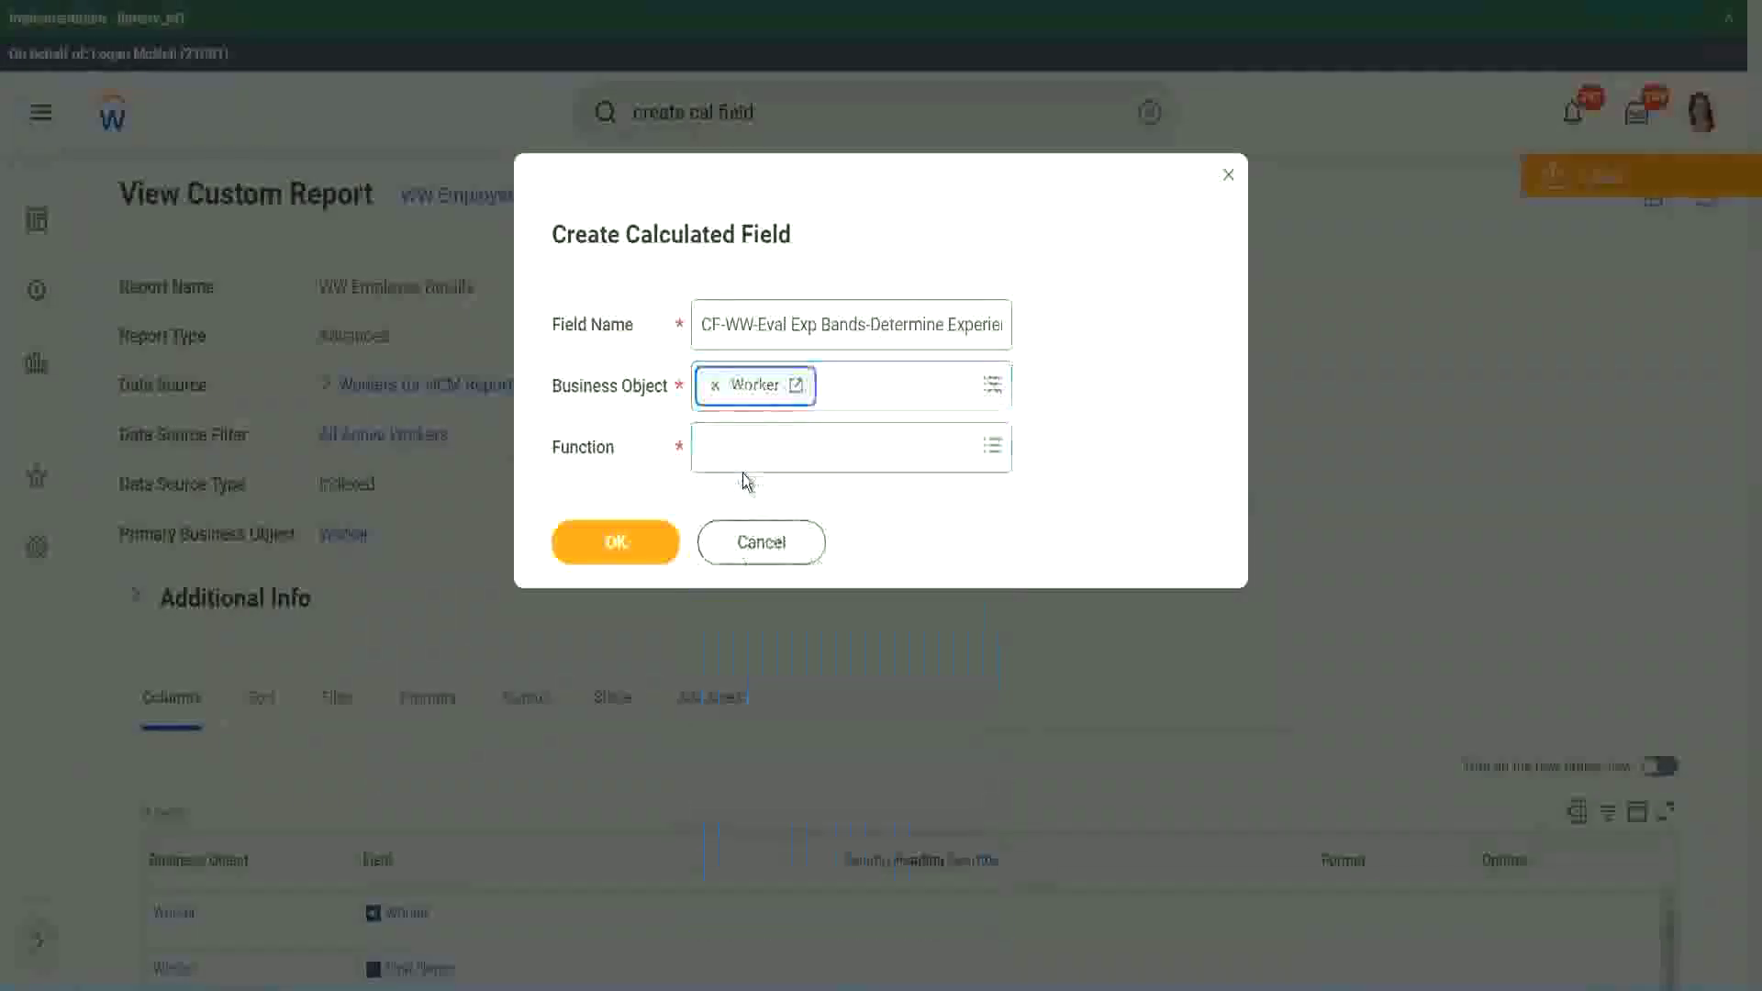
pyautogui.click(744, 442)
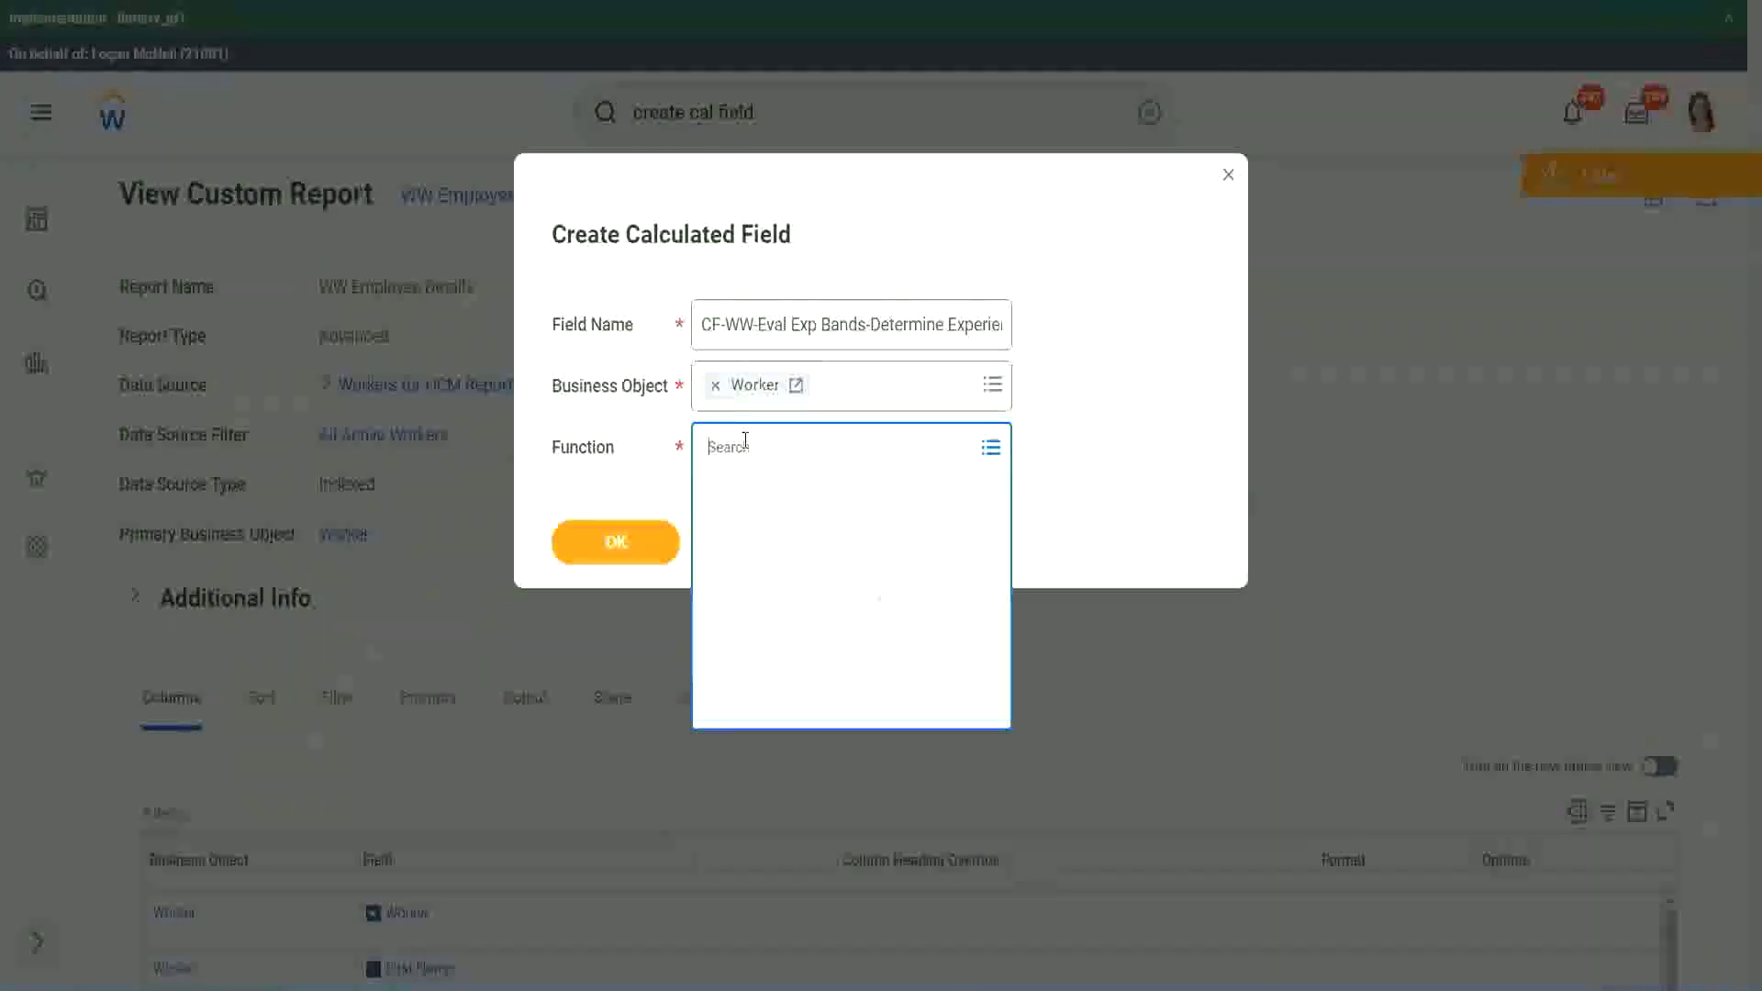
pyautogui.write('eval ex')
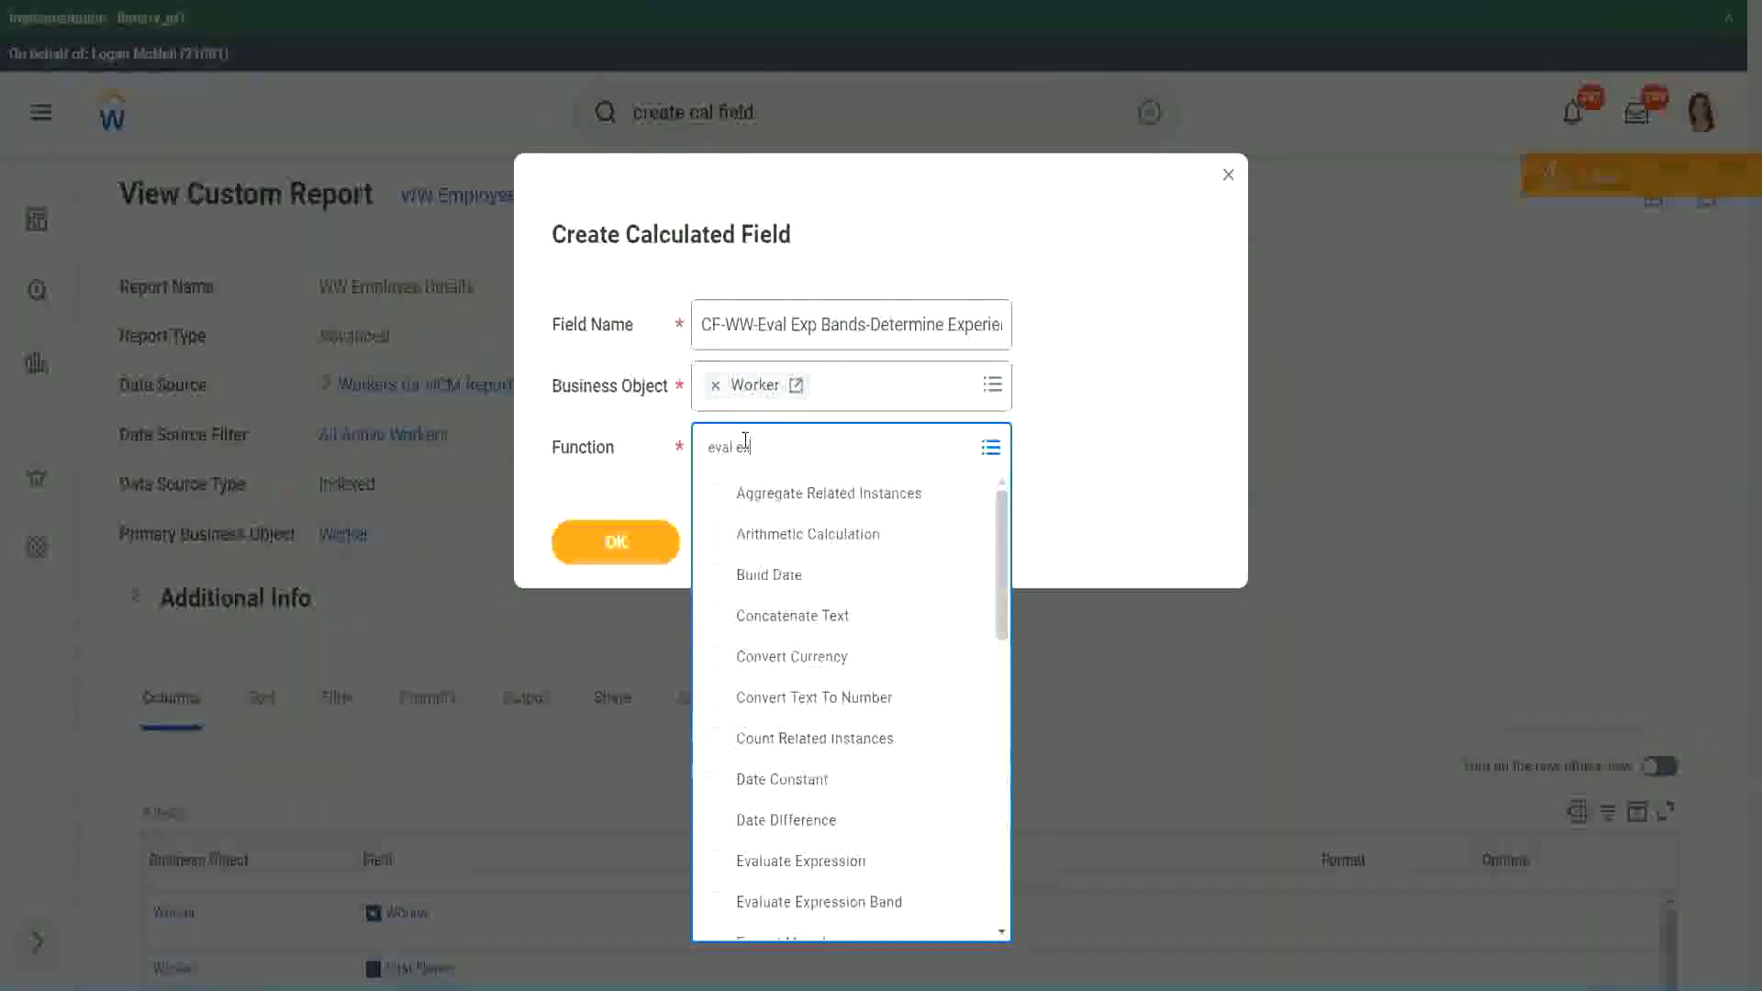
pyautogui.write('p')
pyautogui.press('Return')
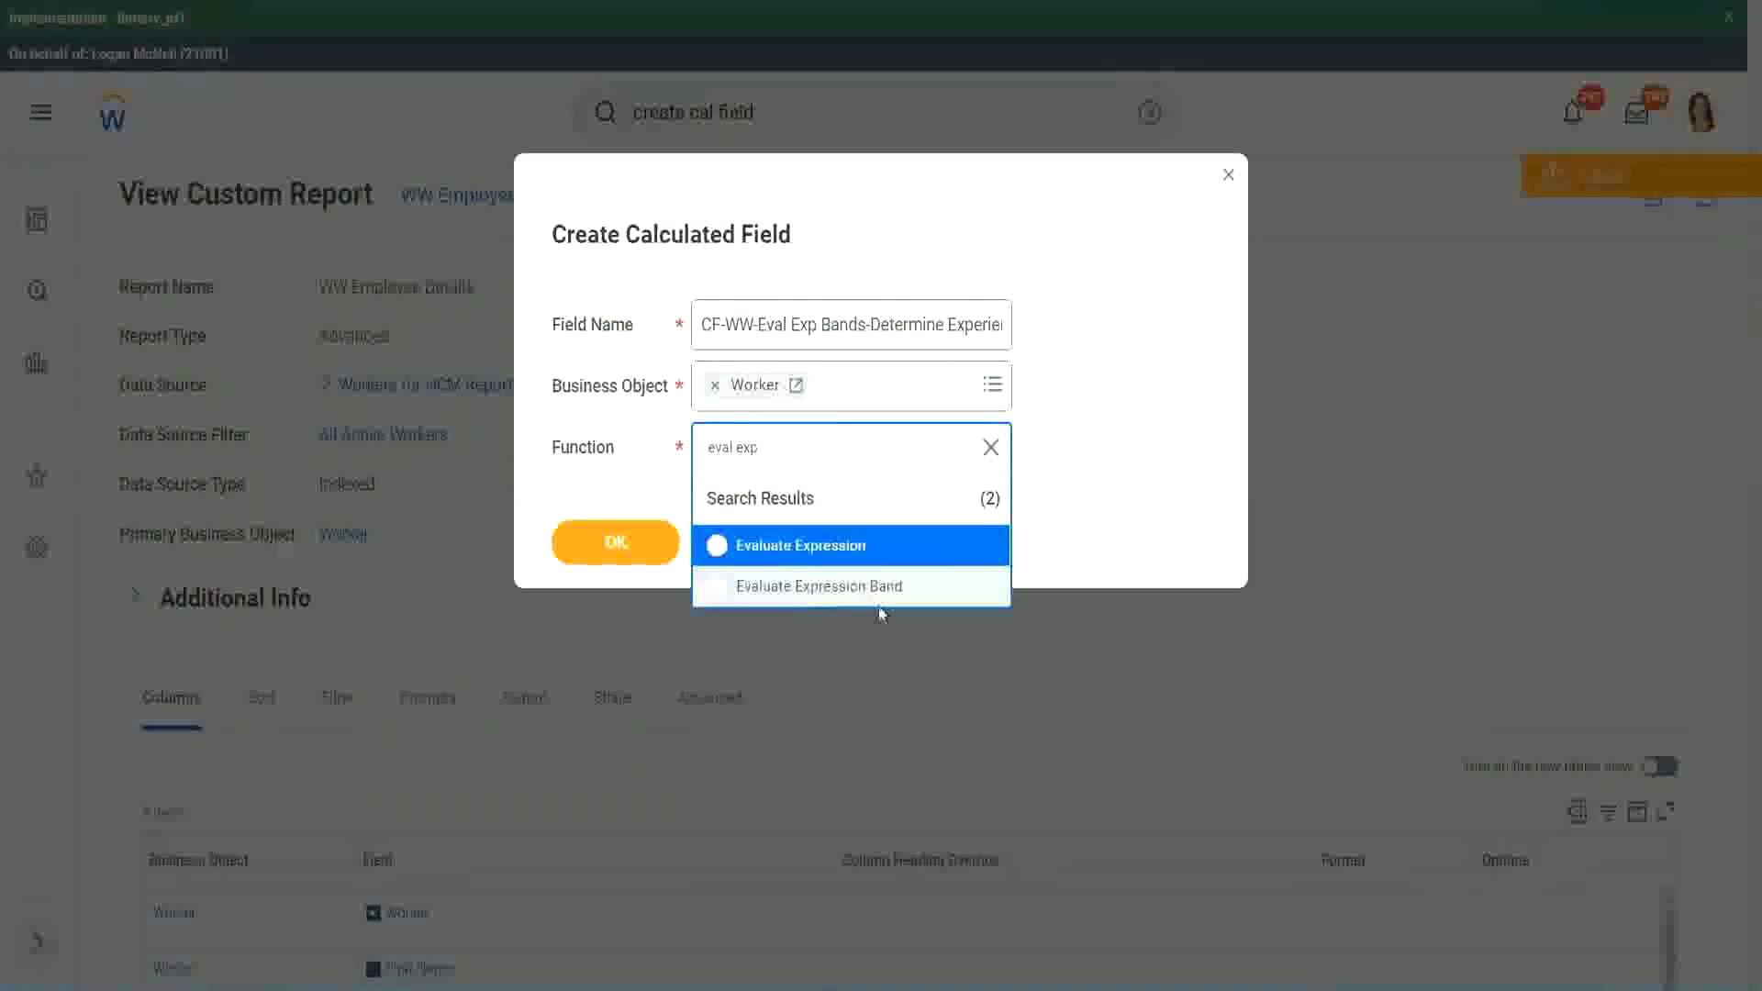
pyautogui.click(888, 594)
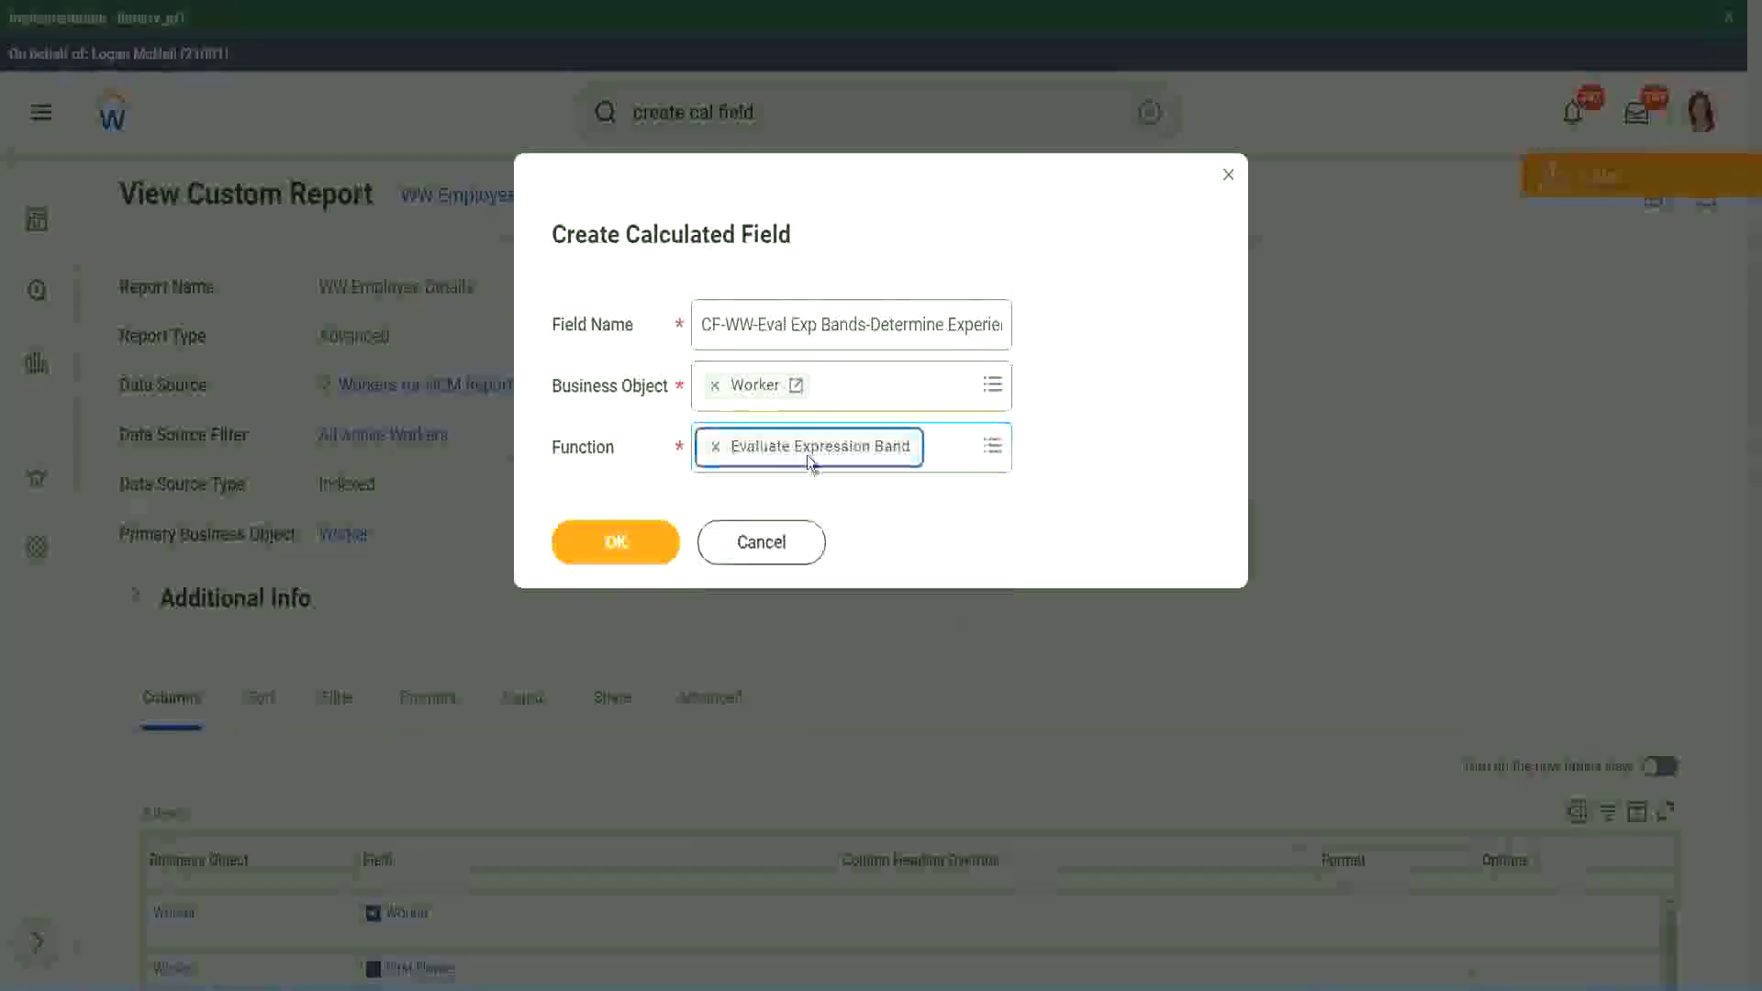
# Step: Change "Bands" to "Band" after "Eval Exp" in the field name and proceed to the calculation definition
pyautogui.click(867, 323)
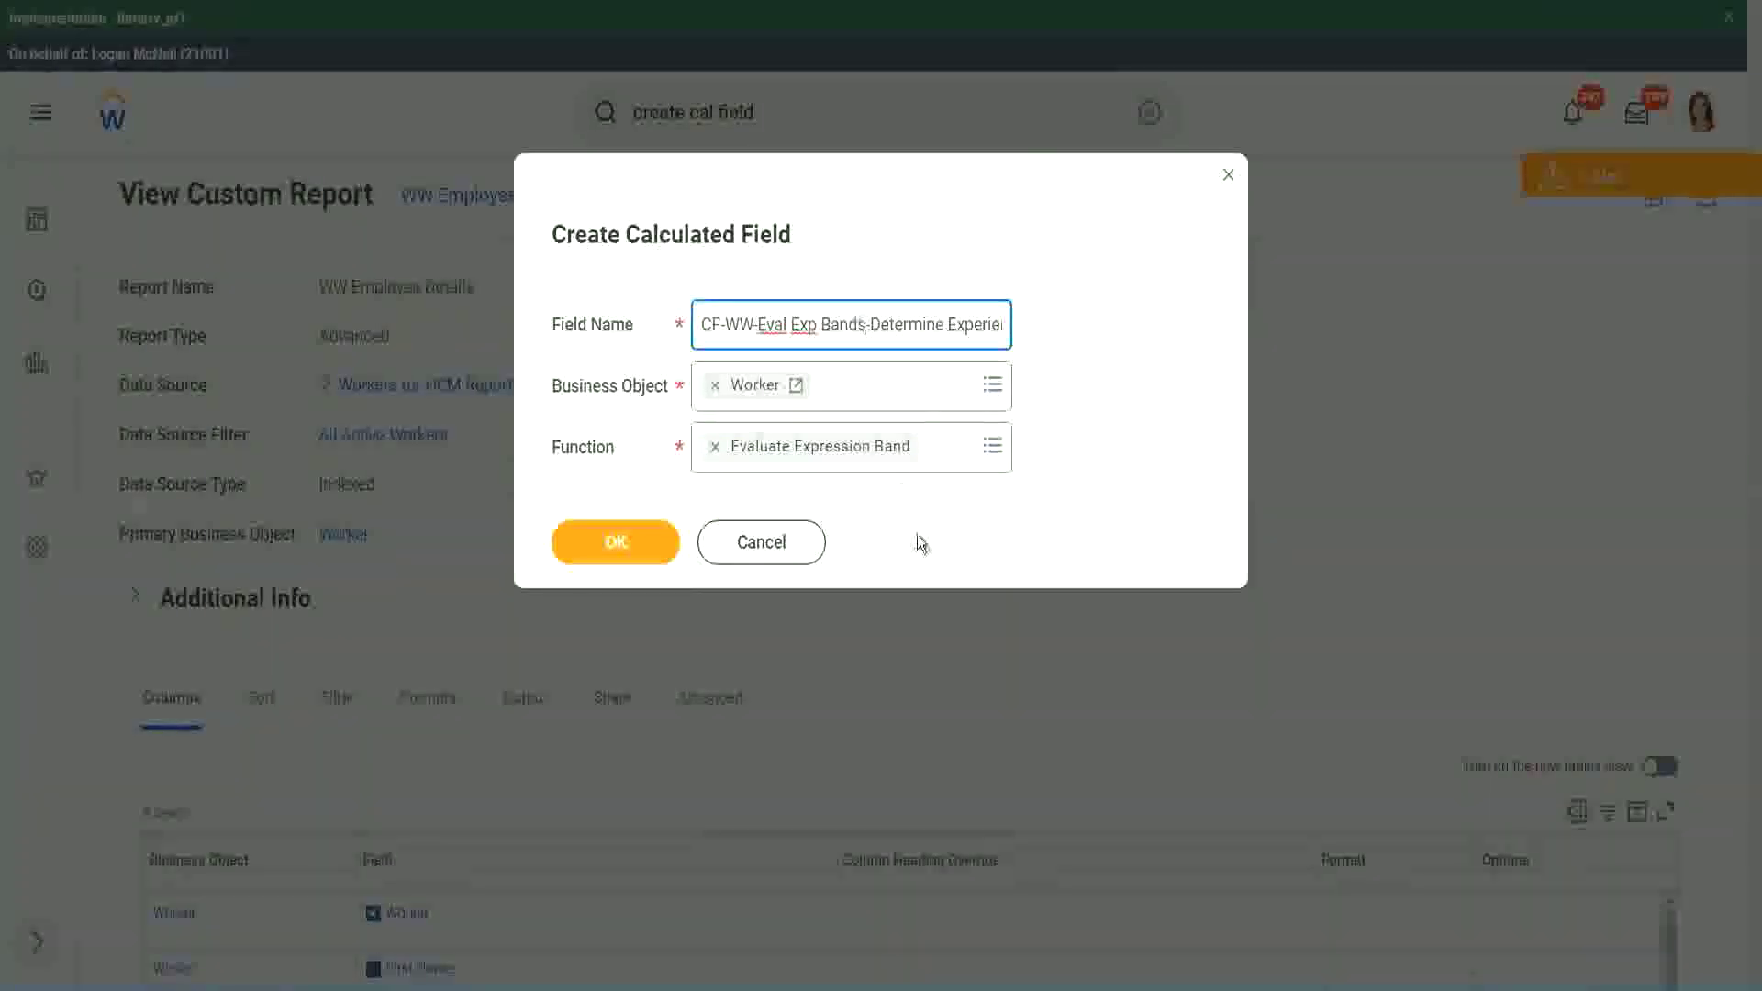
pyautogui.press('BackSpace')
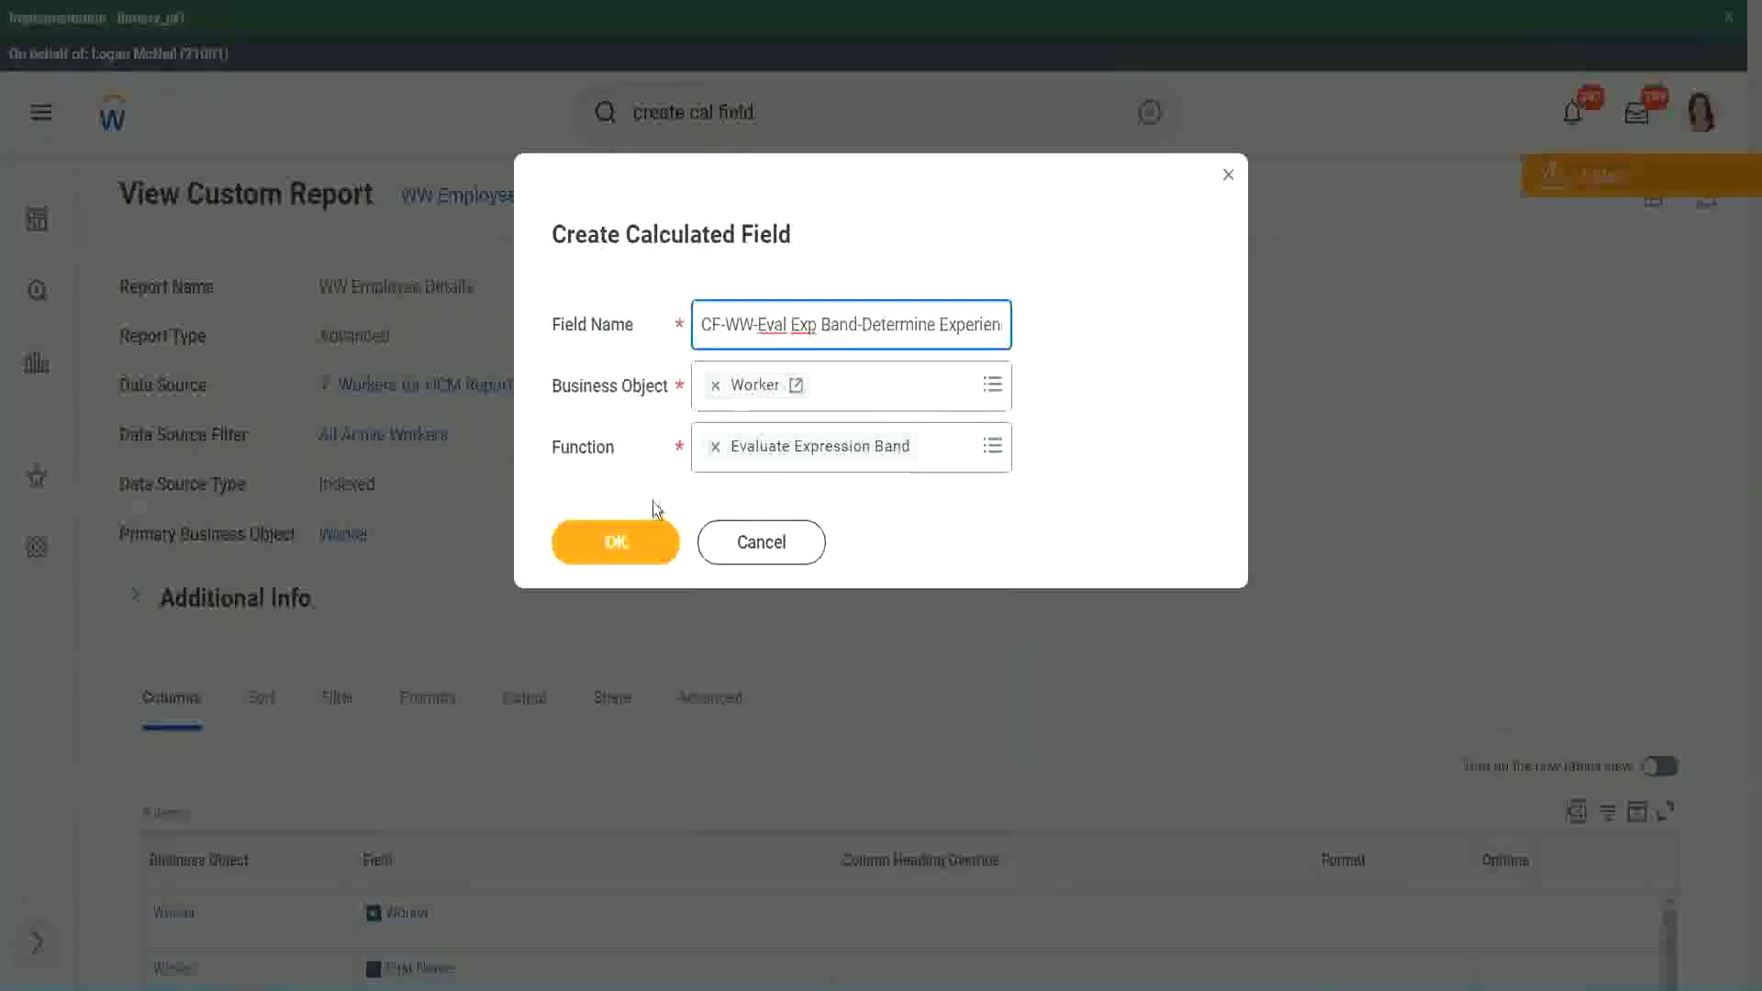
pyautogui.click(617, 542)
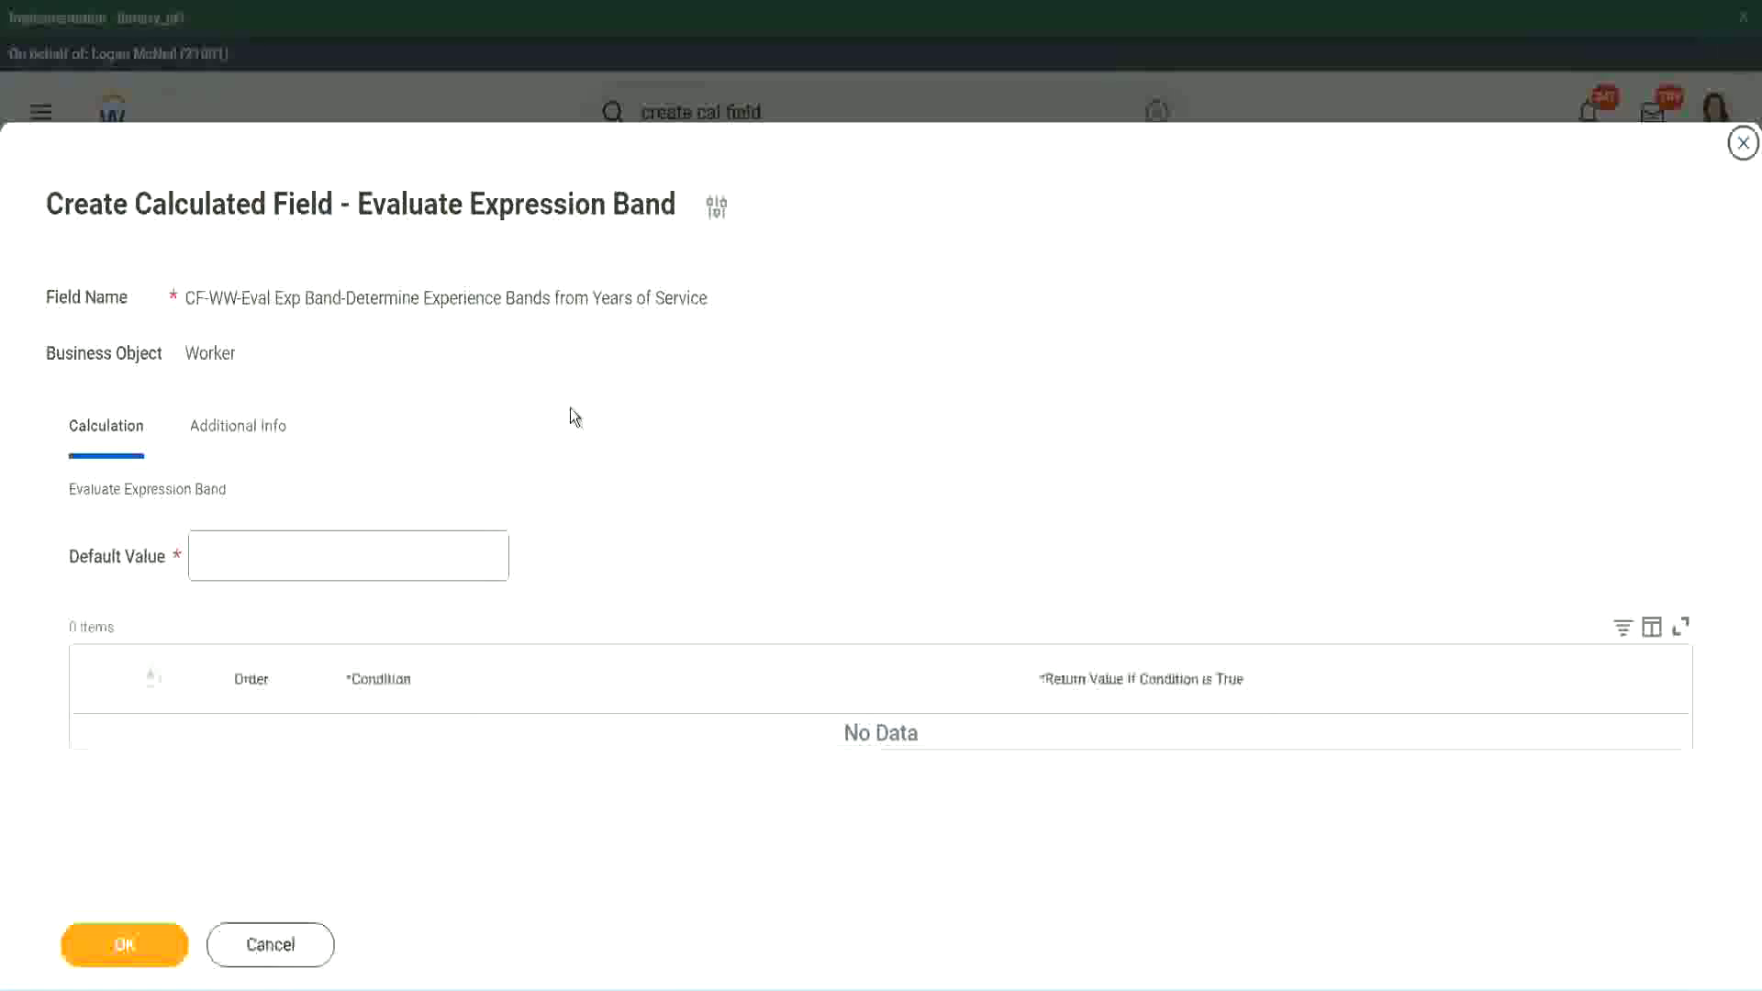
# Step: Enter "-" as the default value and add the first condition row
pyautogui.click(255, 566)
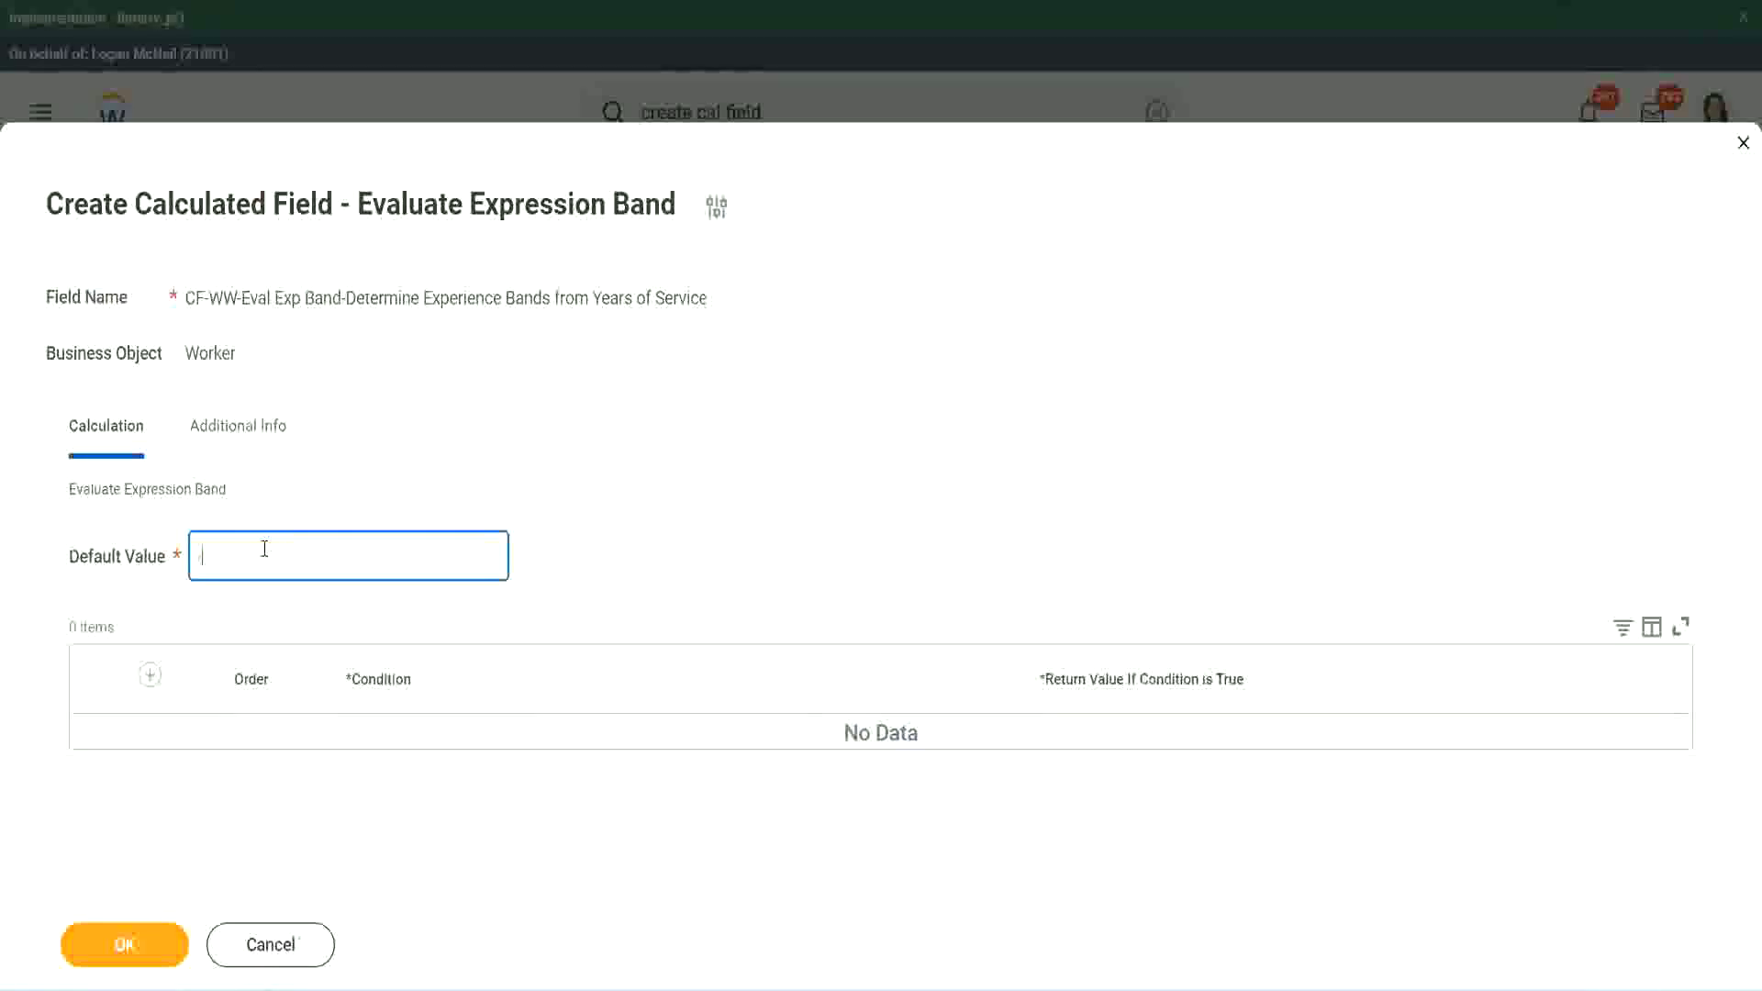
pyautogui.write('-')
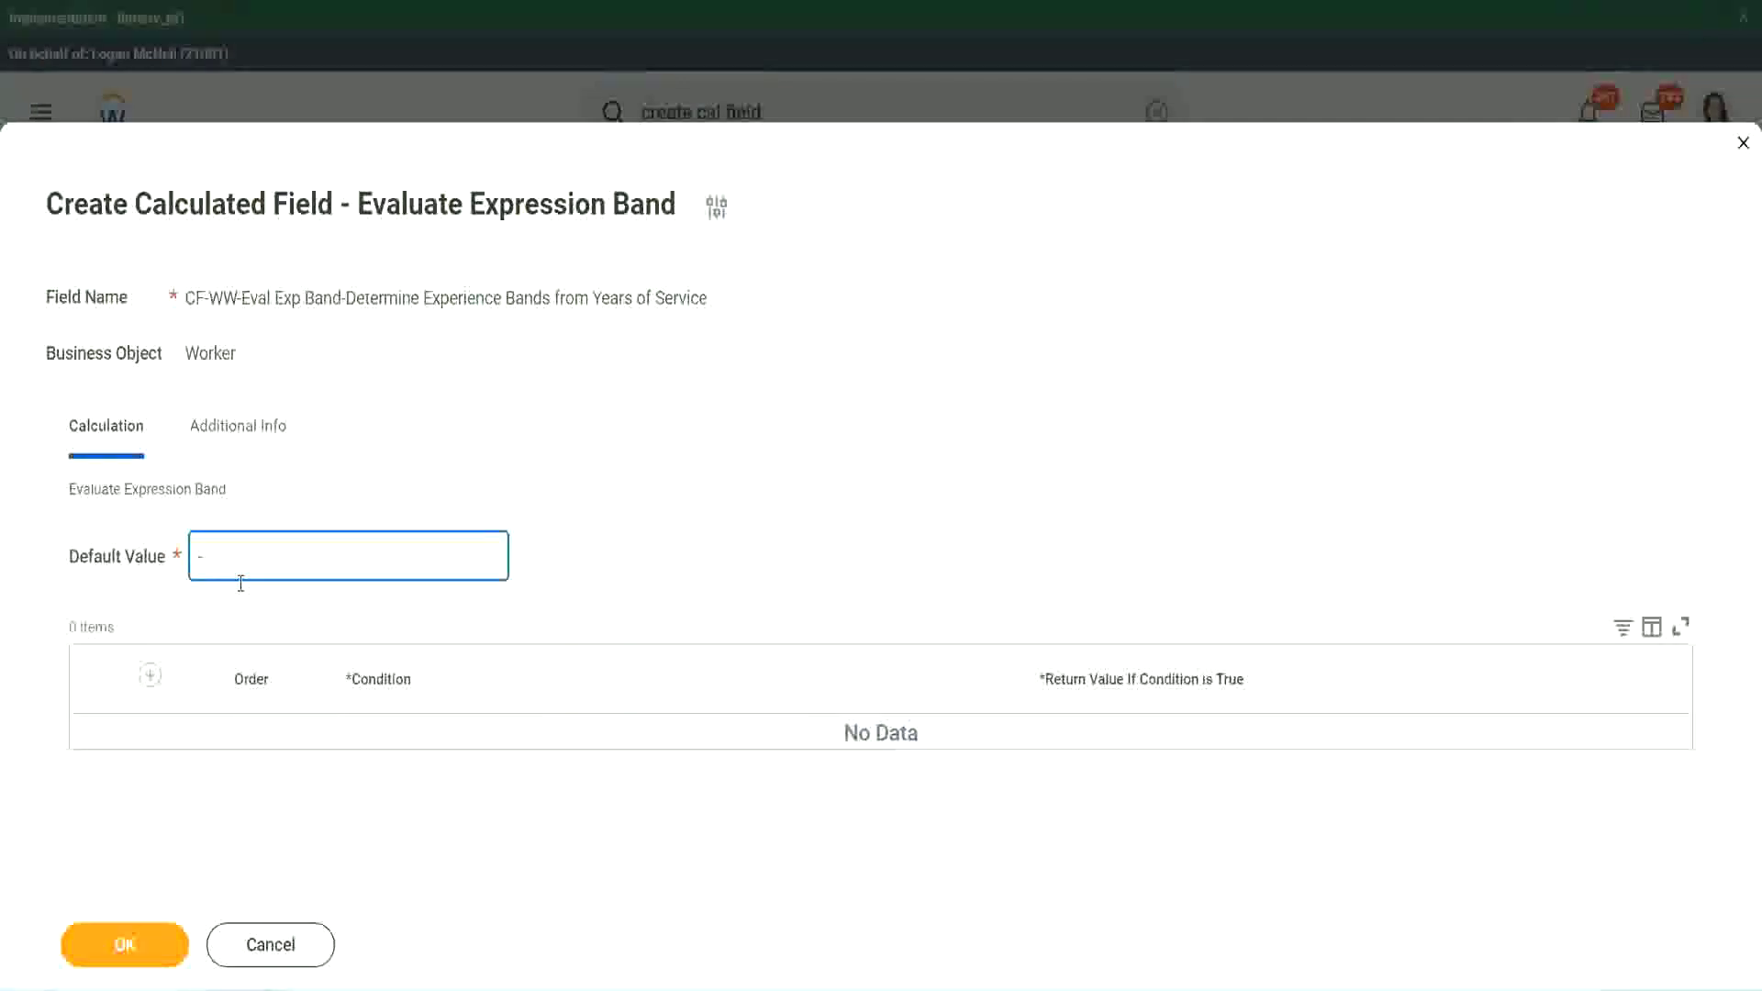
pyautogui.click(153, 679)
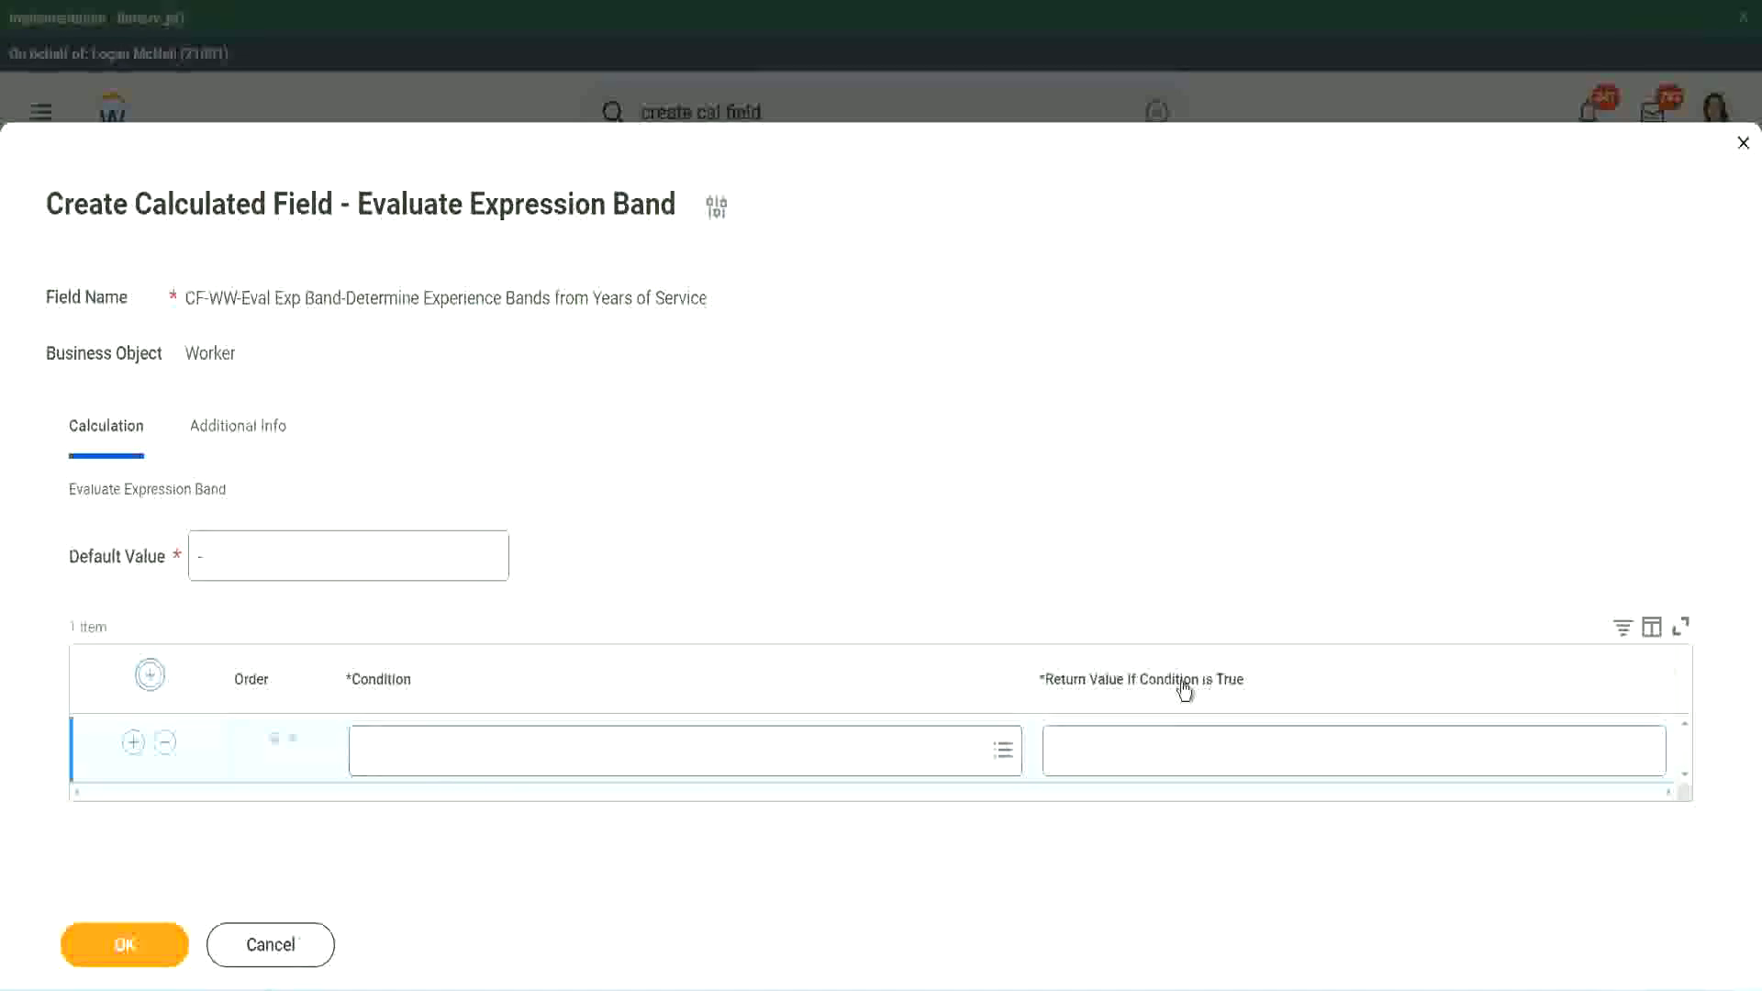
pyautogui.click(1148, 749)
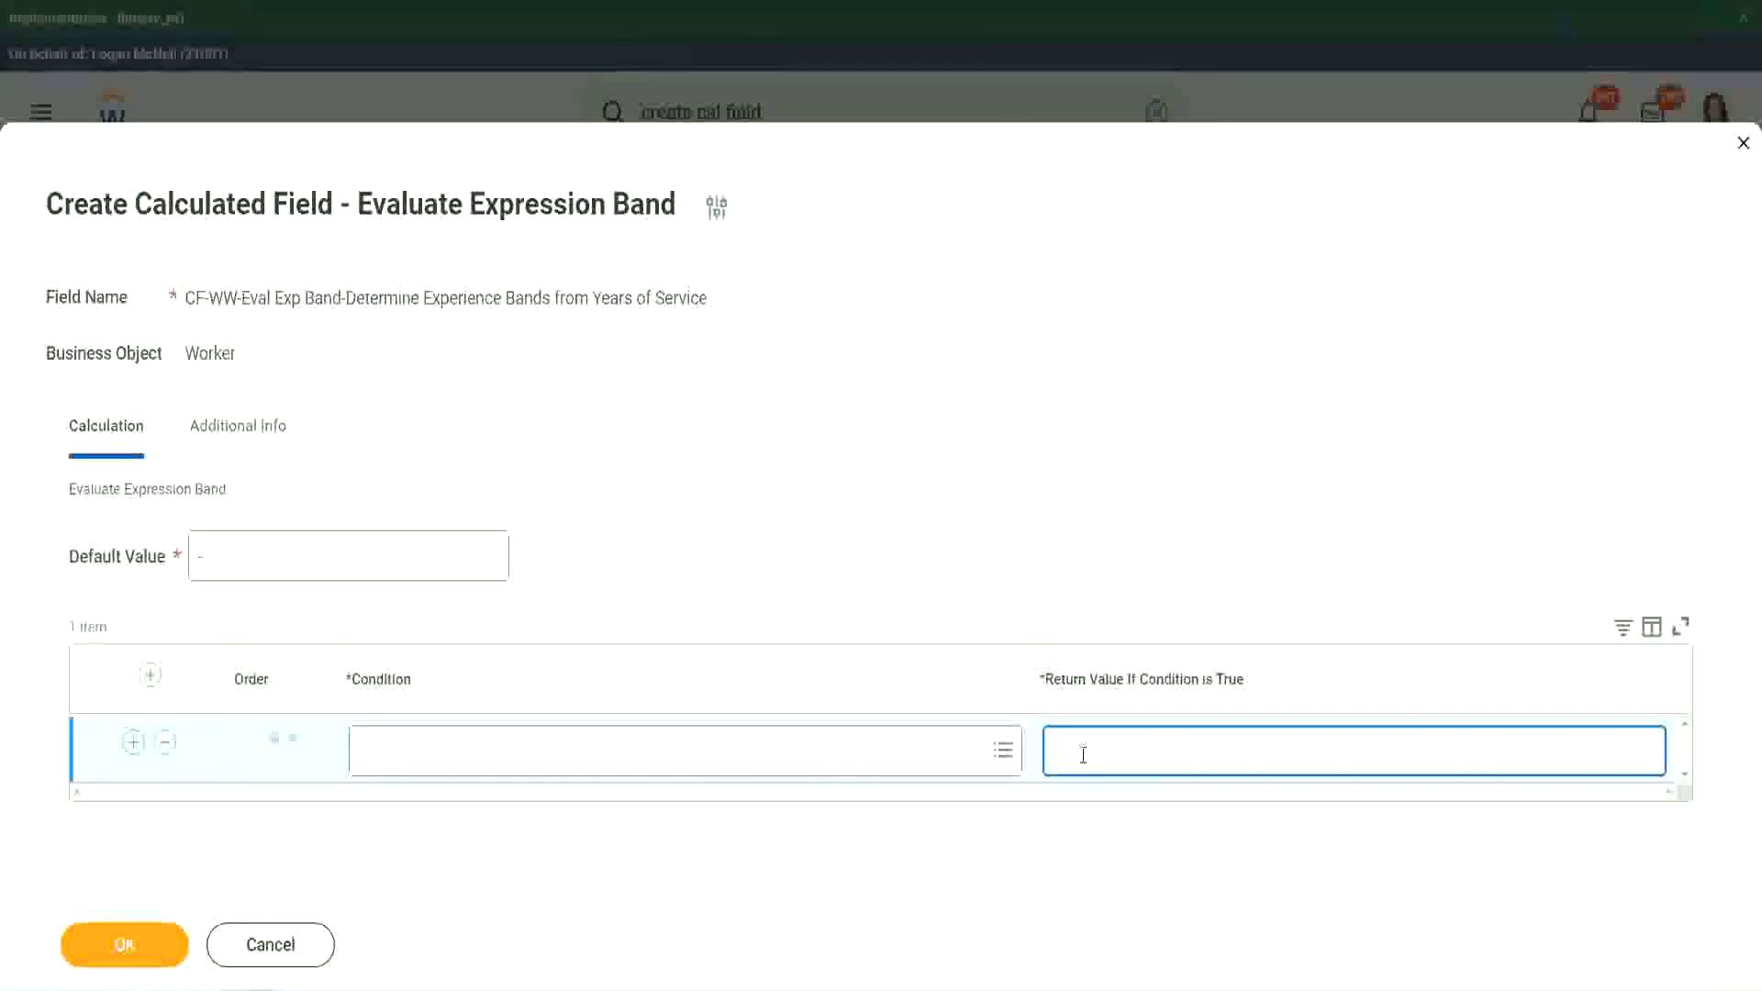
pyautogui.write('adkjdjaidjaijdi')
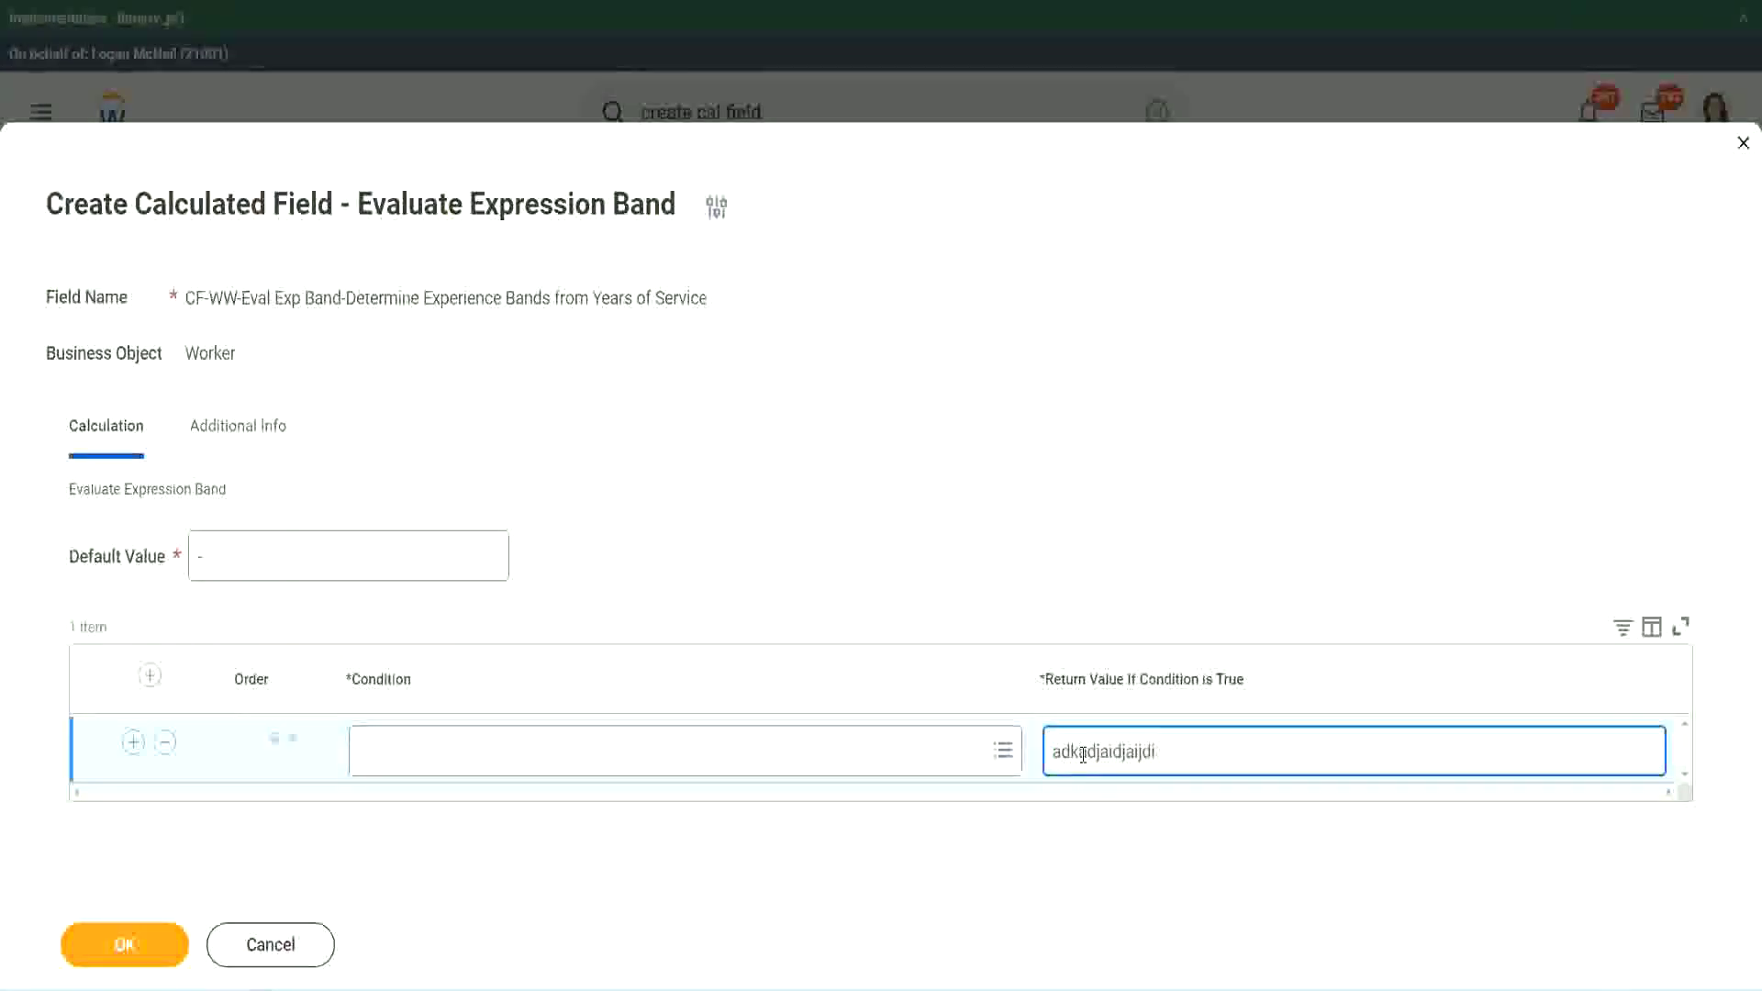
pyautogui.press('BackSpace')
pyautogui.press('BackSpace')
pyautogui.press('BackSpace')
pyautogui.press('BackSpace')
pyautogui.press('BackSpace')
pyautogui.press('BackSpace')
pyautogui.press('BackSpace')
pyautogui.press('BackSpace')
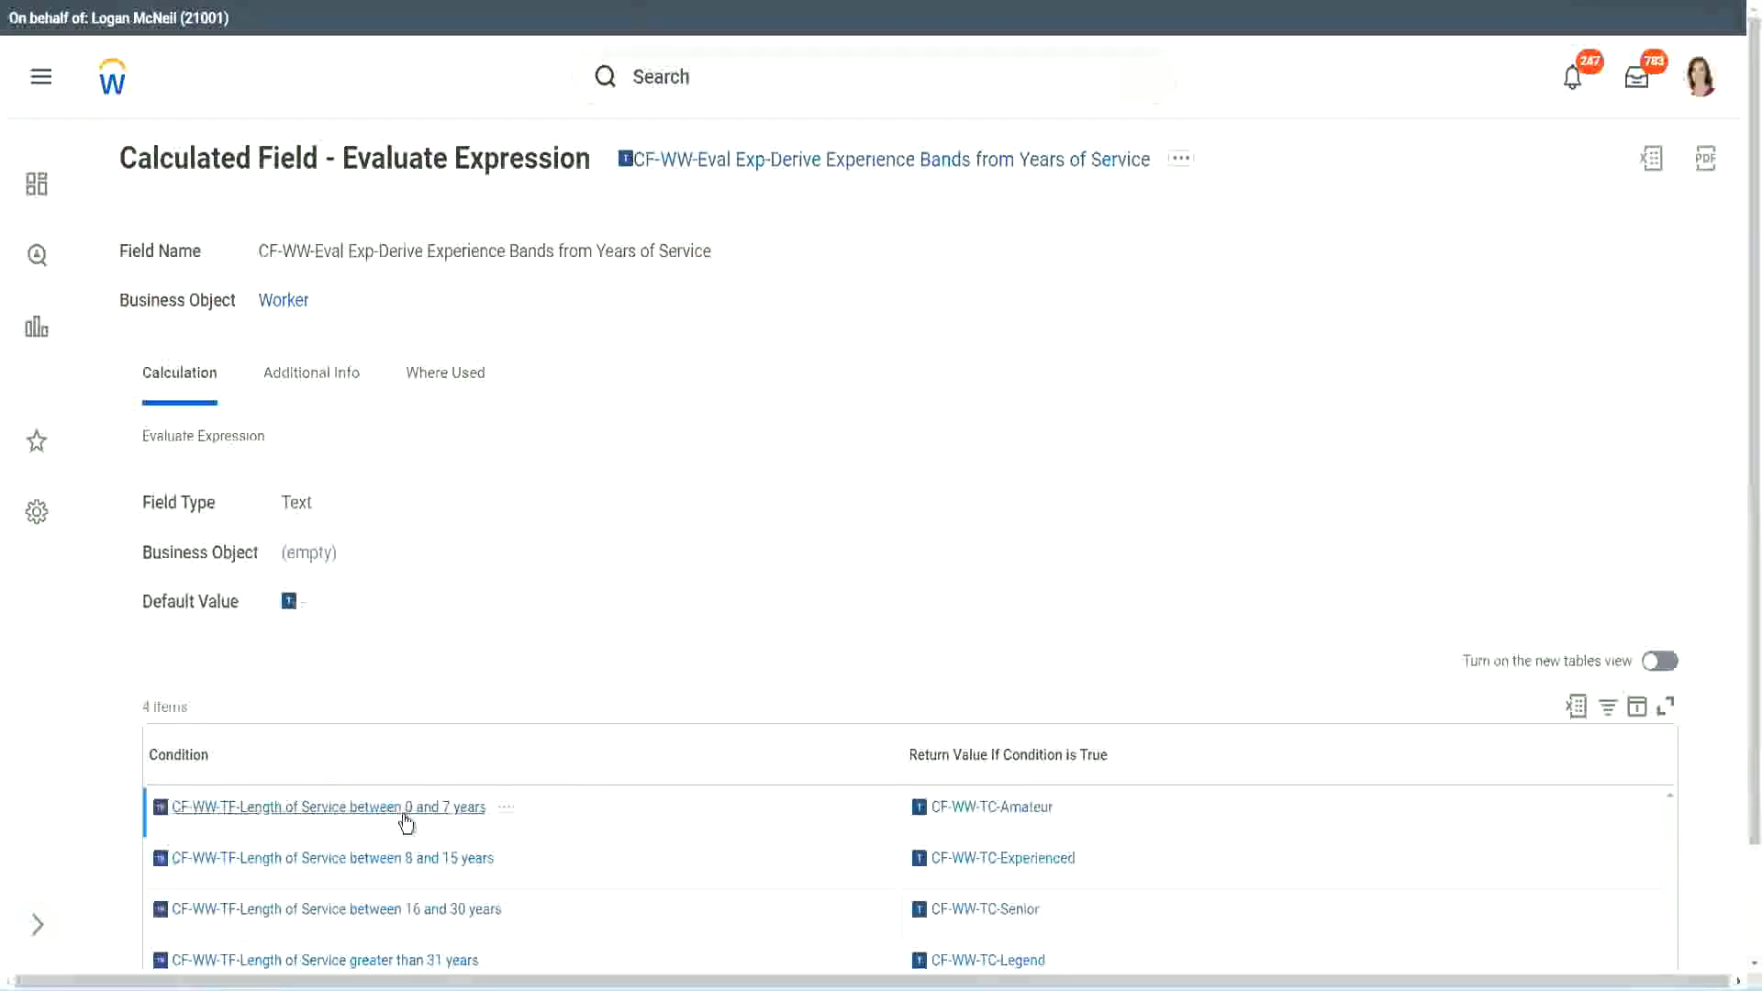
# Step: Copy CF-WW-TF-Length of Service between 0 and 7 years from the existing field into the first condition, with return value "Amateur"
pyautogui.rightClick(406, 821)
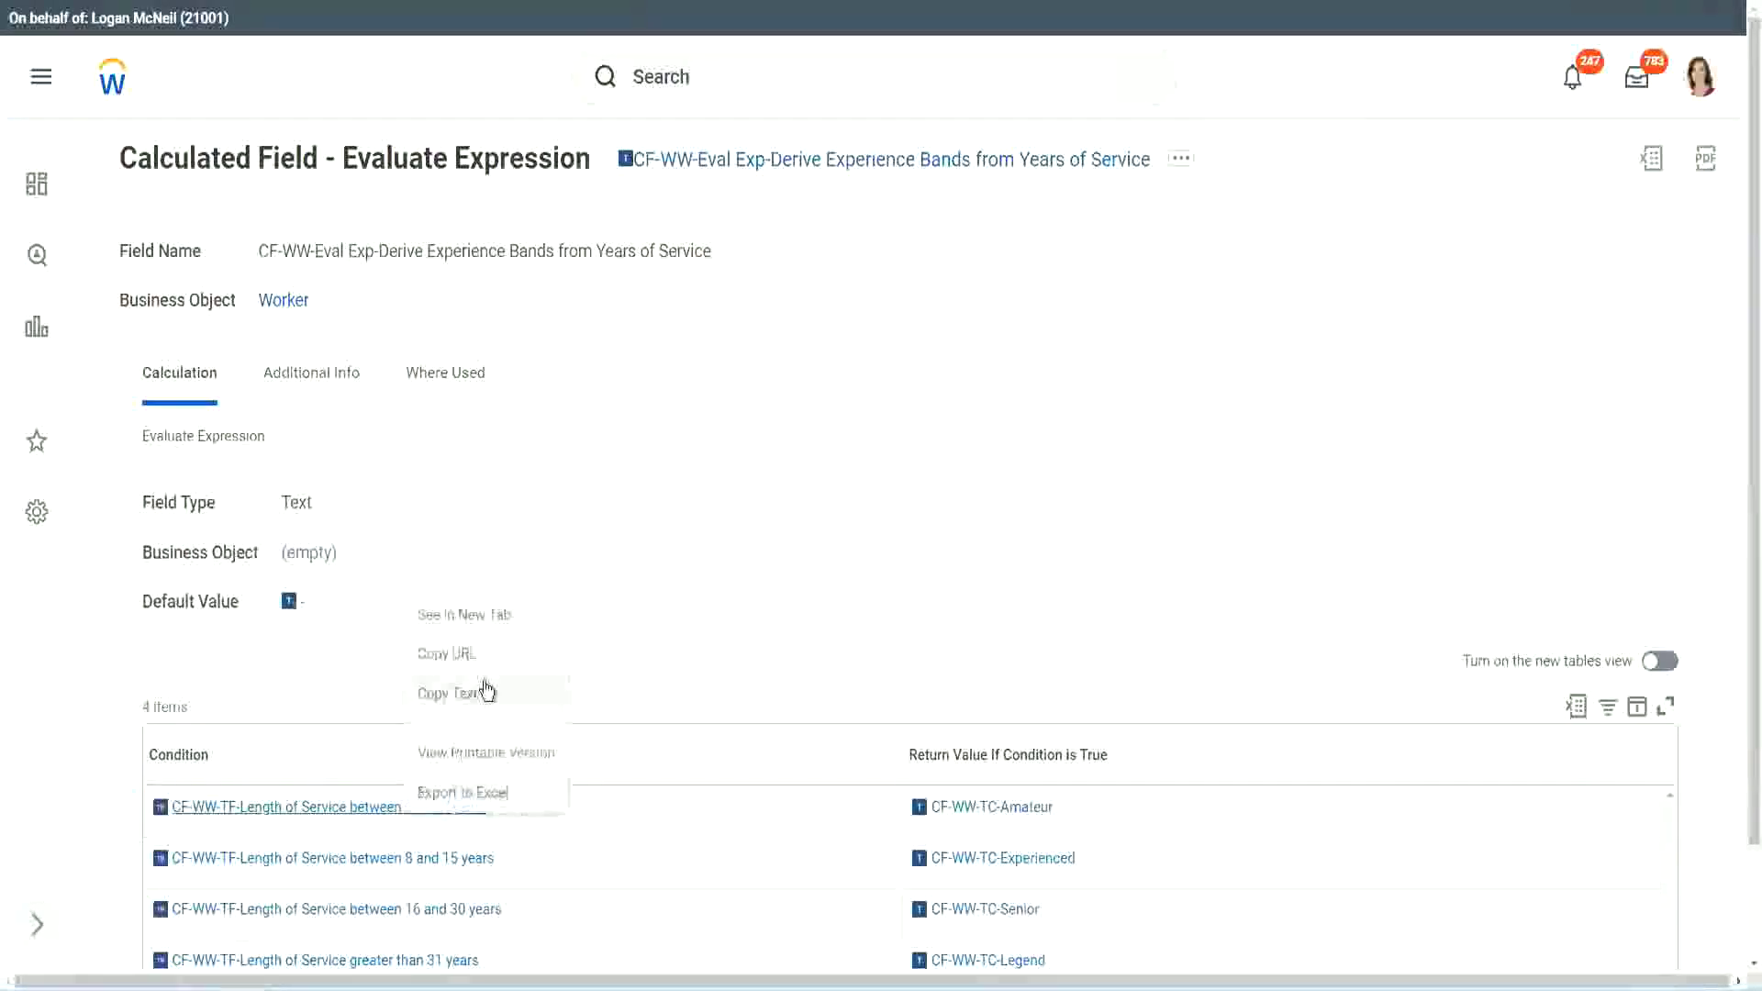
pyautogui.click(459, 693)
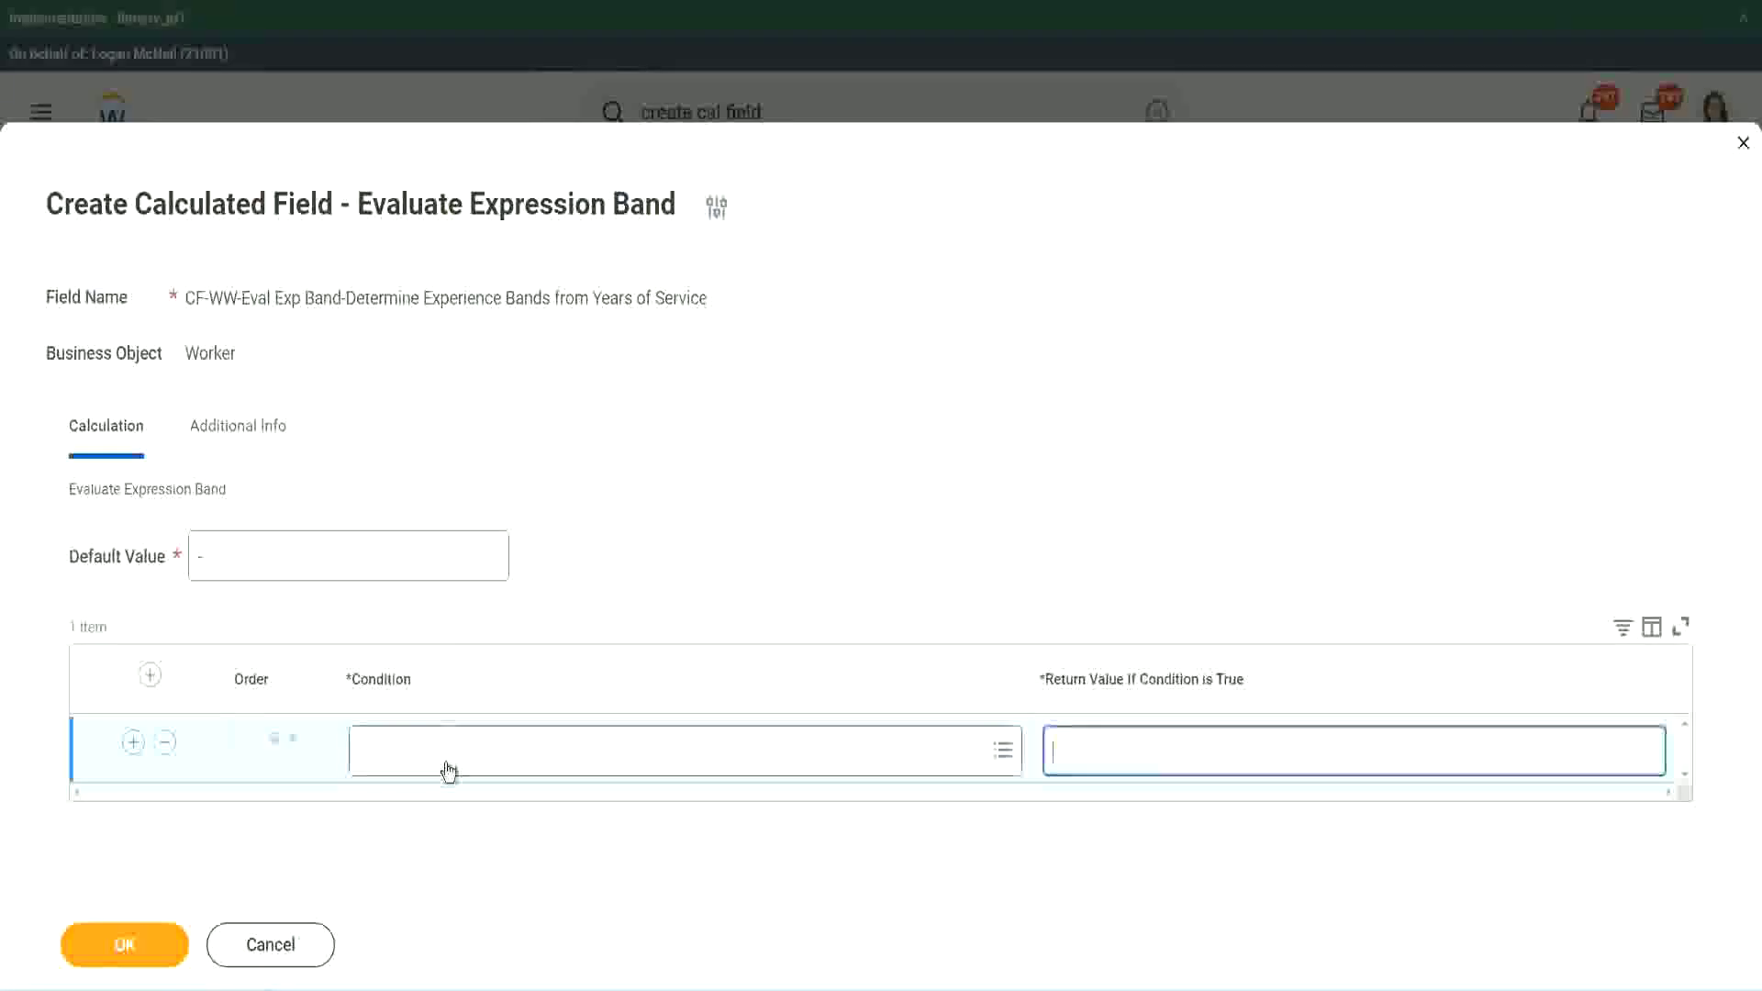
pyautogui.click(446, 766)
pyautogui.hotkey('ctrl', 'v')
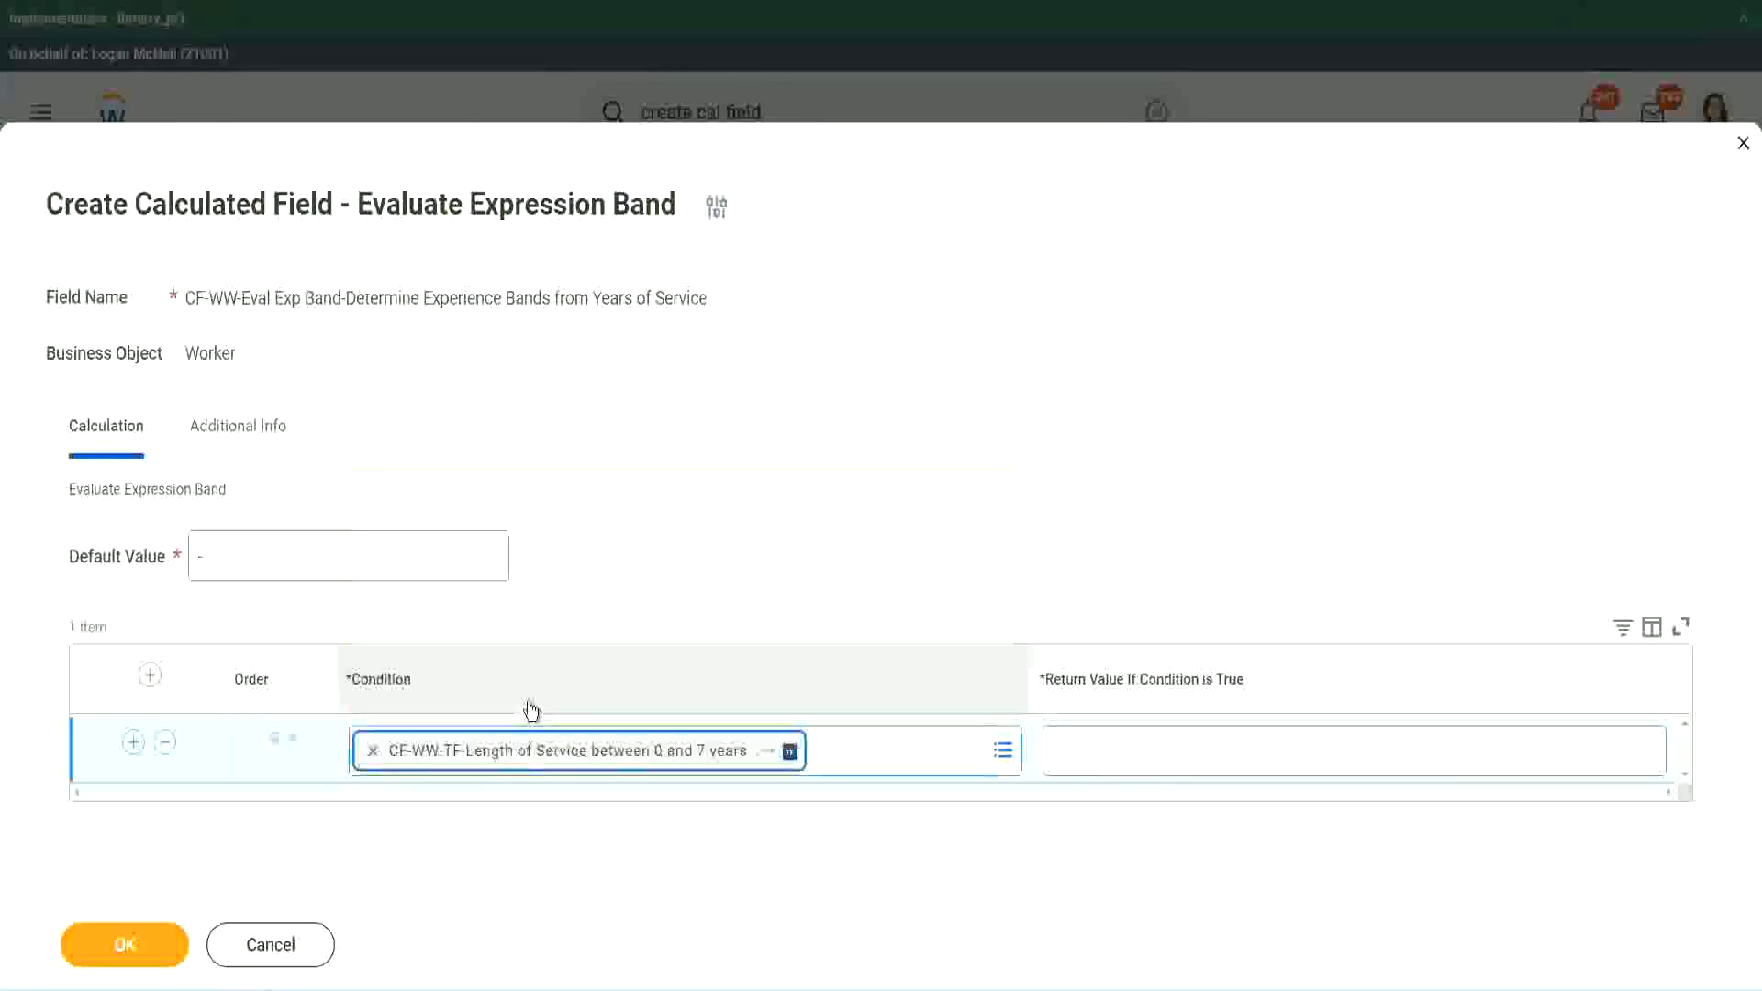
pyautogui.click(1114, 735)
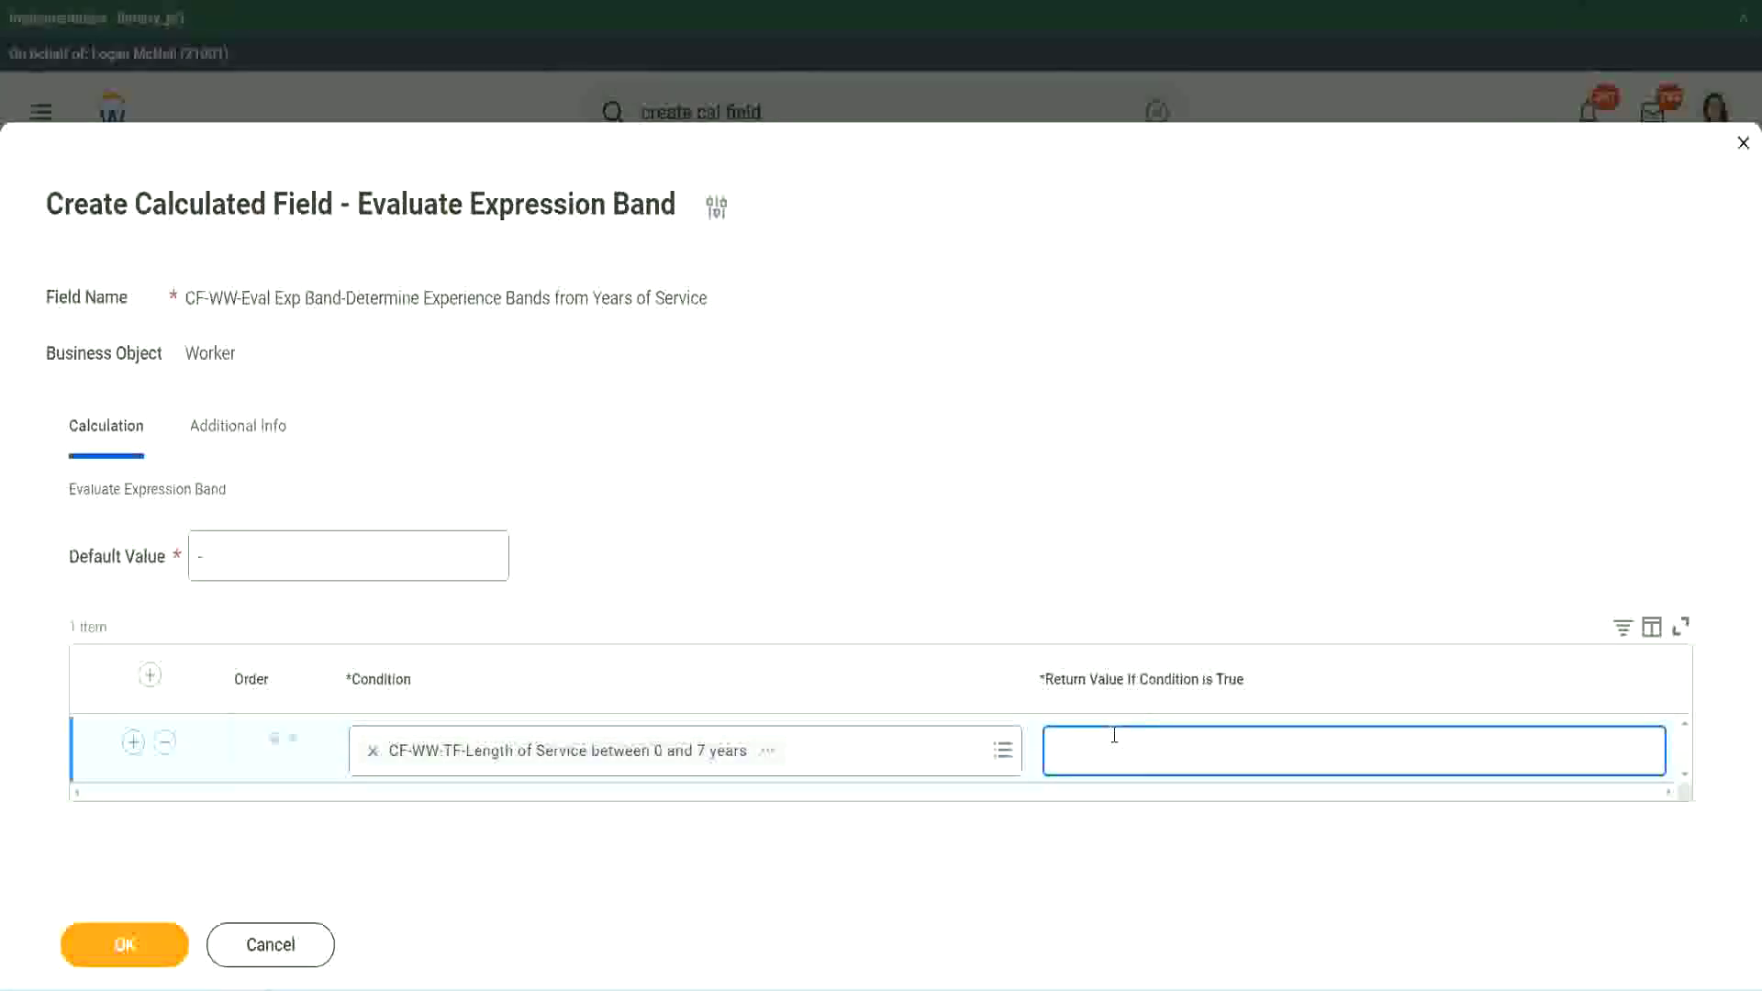
pyautogui.write('Amateur')
# Step: Add three more empty condition rows below the Amateur row
pyautogui.click(133, 742)
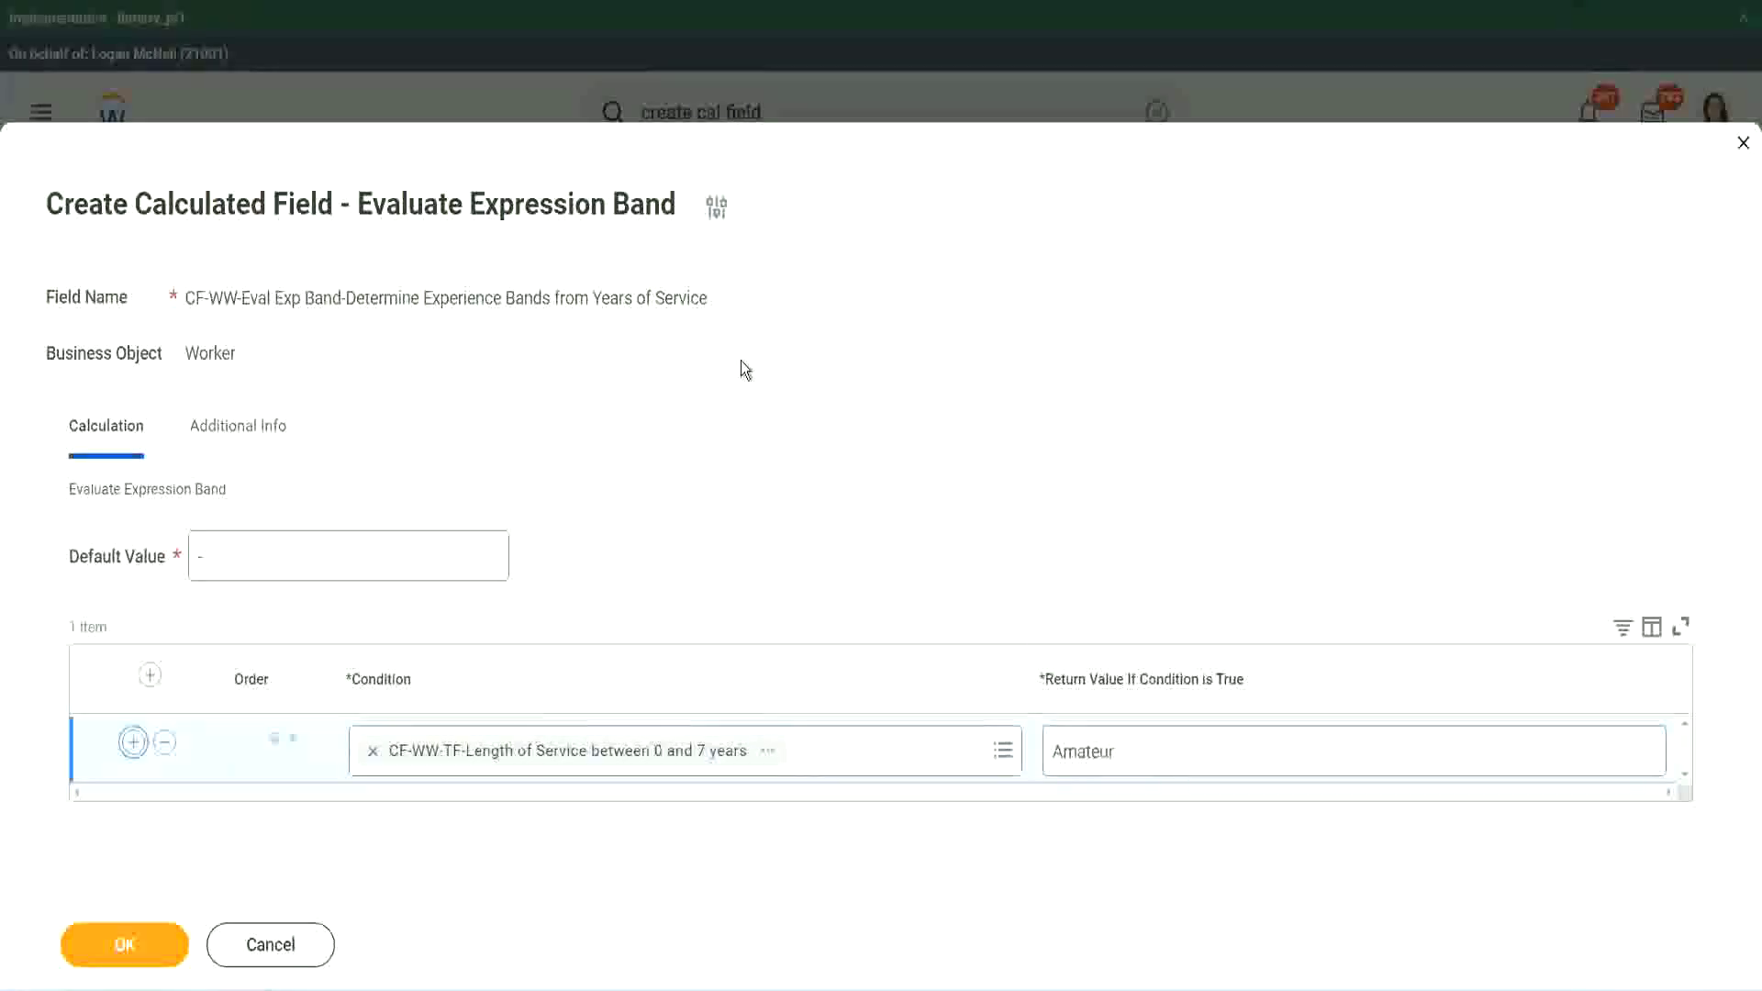
pyautogui.click(132, 812)
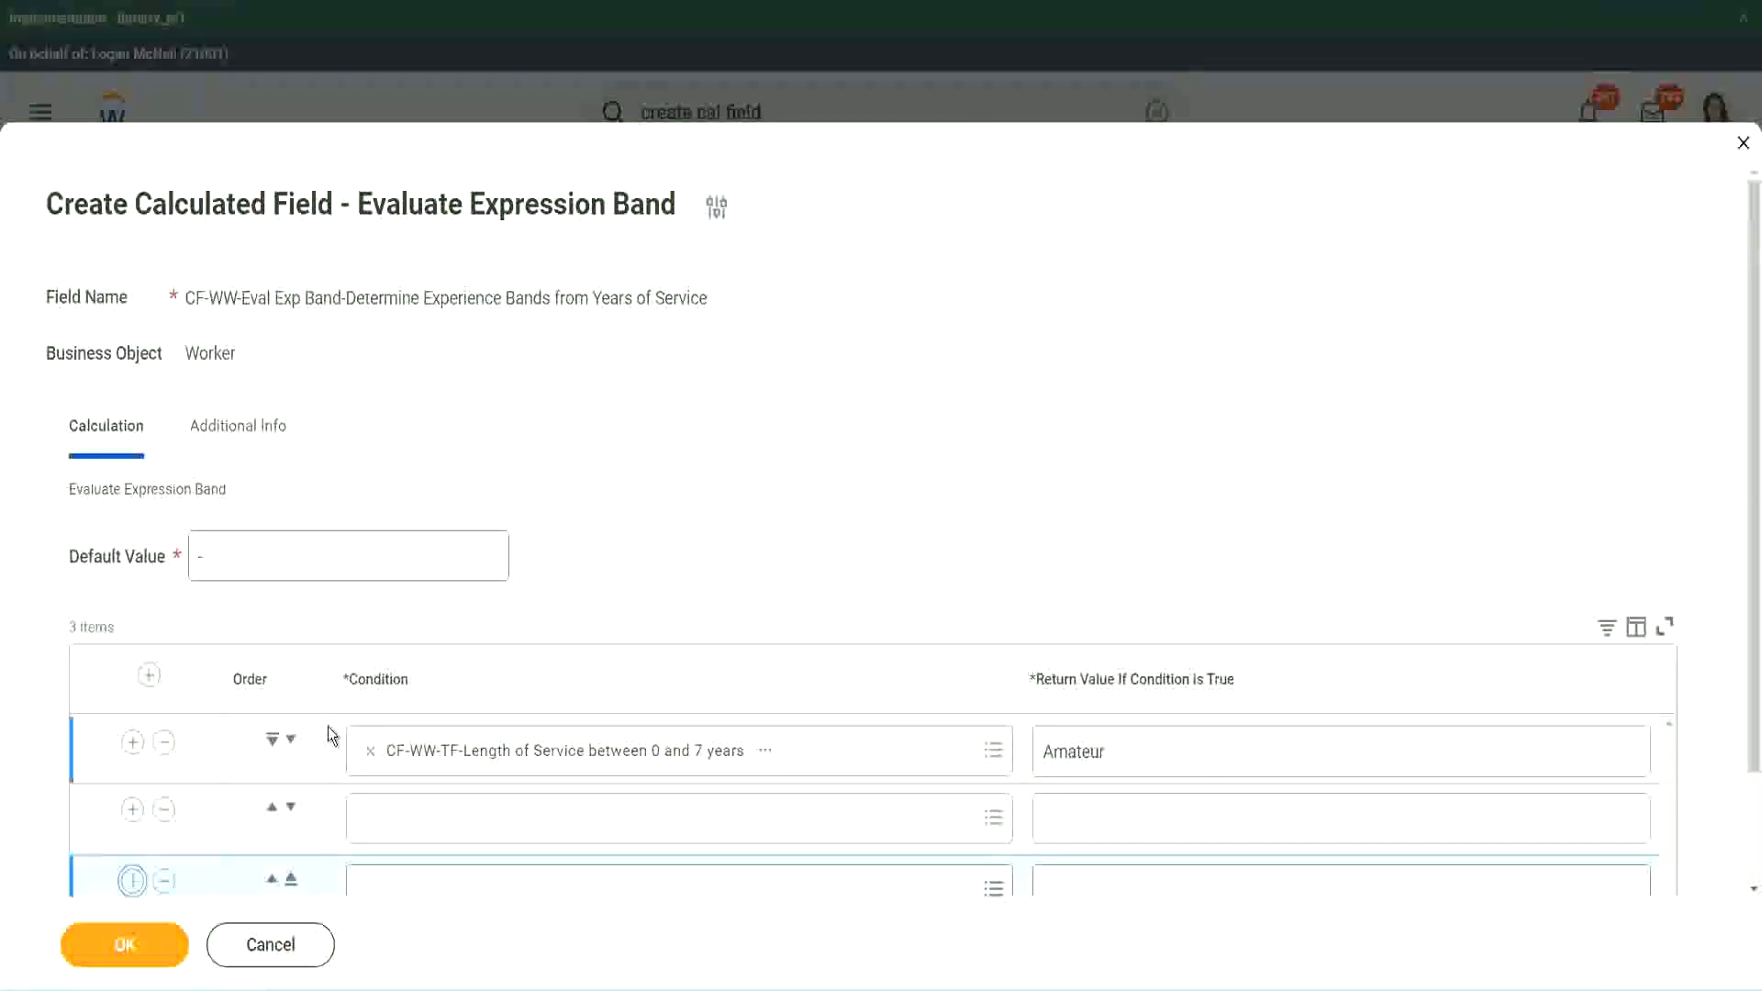
pyautogui.click(132, 745)
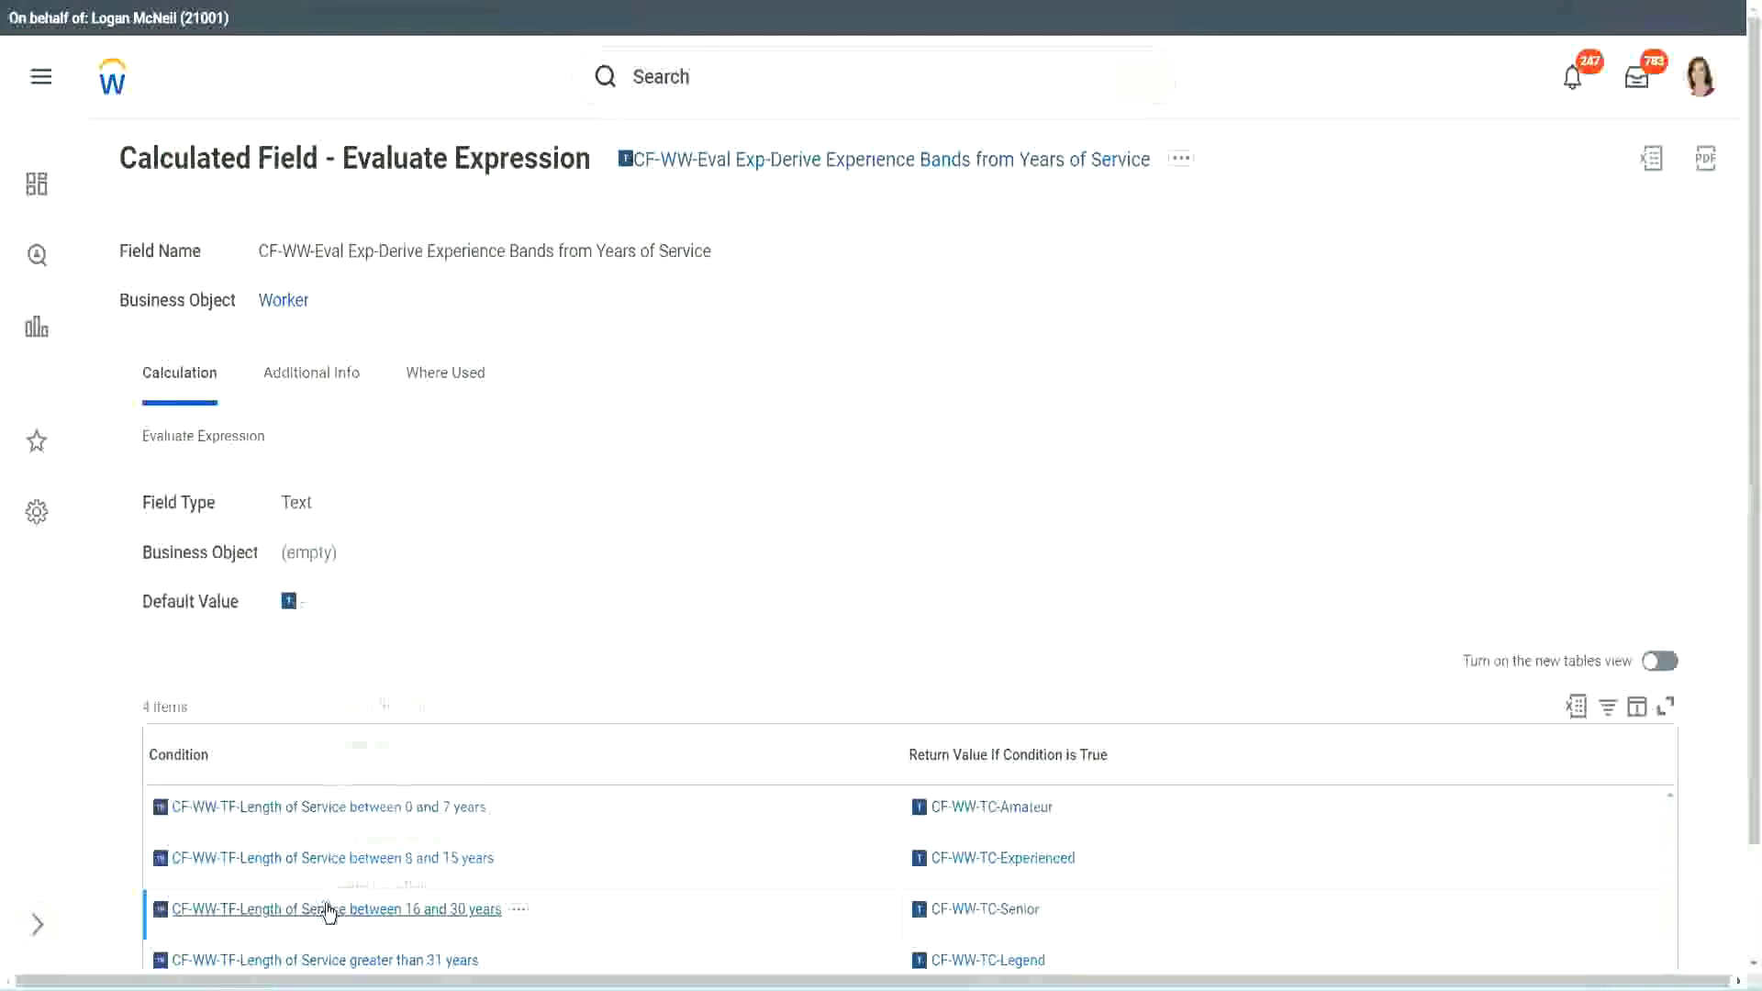
# Step: Copy the condition CF-WW-TF-Length of Service between 16 and 30 years into the second row and move that row down to third place
pyautogui.rightClick(342, 909)
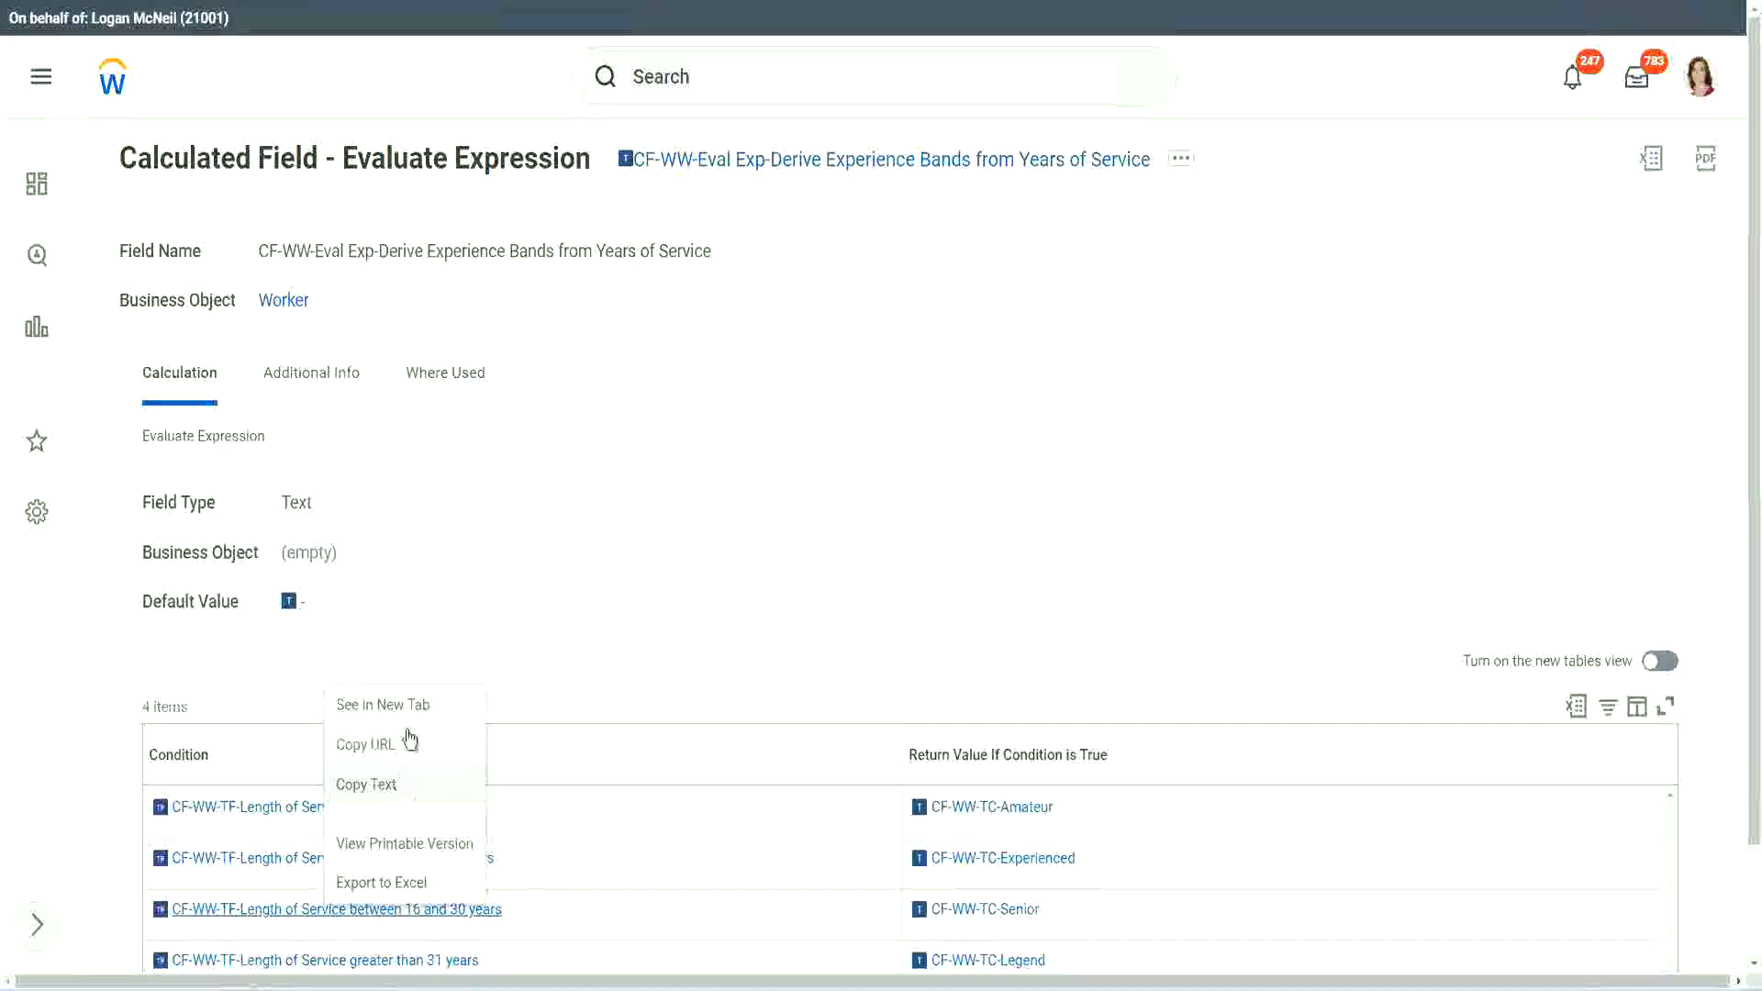
pyautogui.click(397, 741)
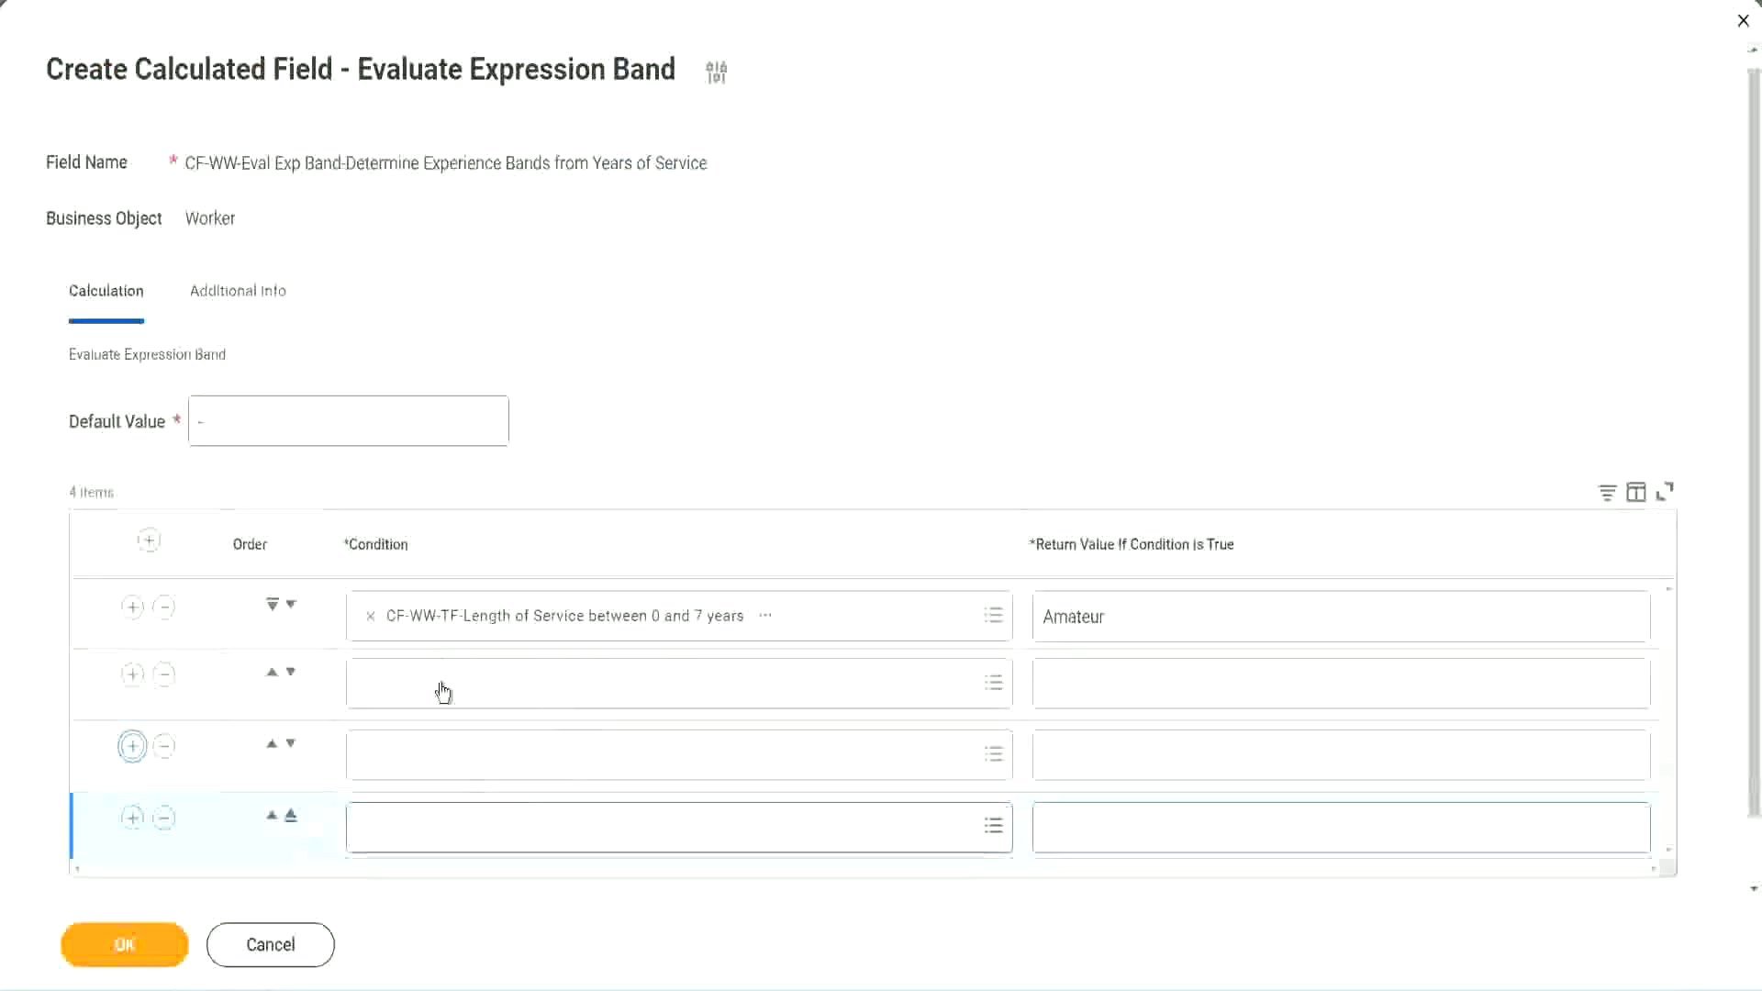
pyautogui.click(444, 680)
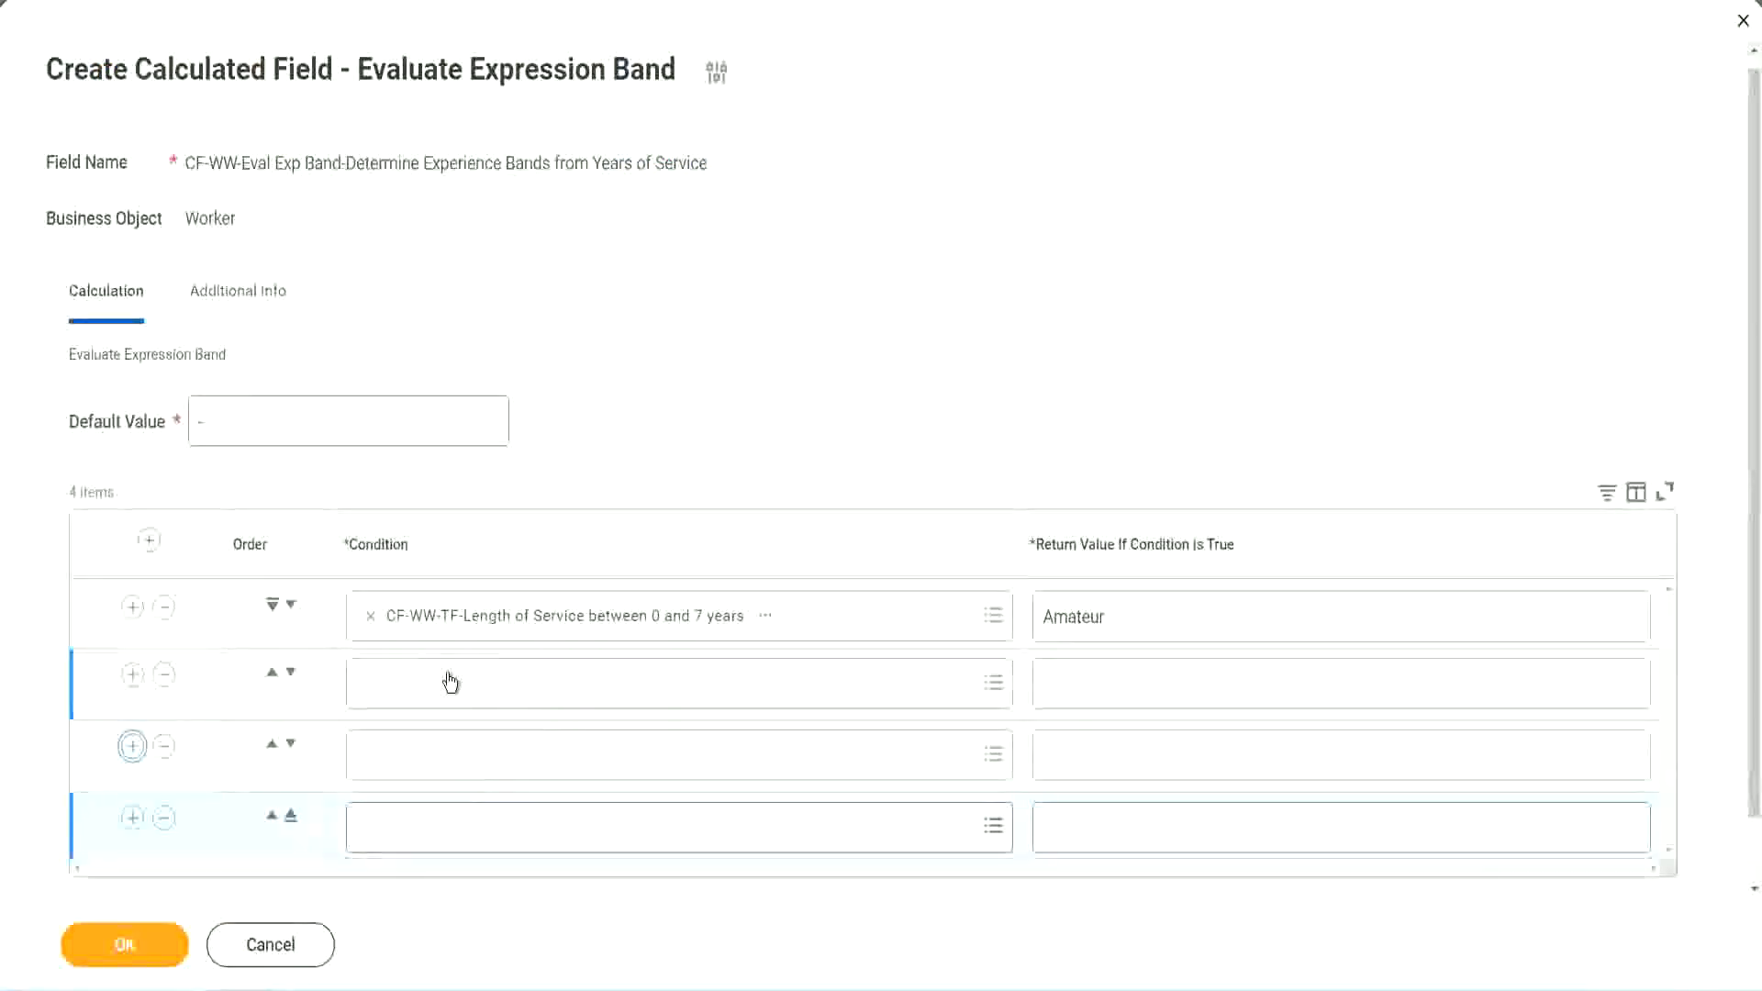
pyautogui.hotkey('ctrl', 'v')
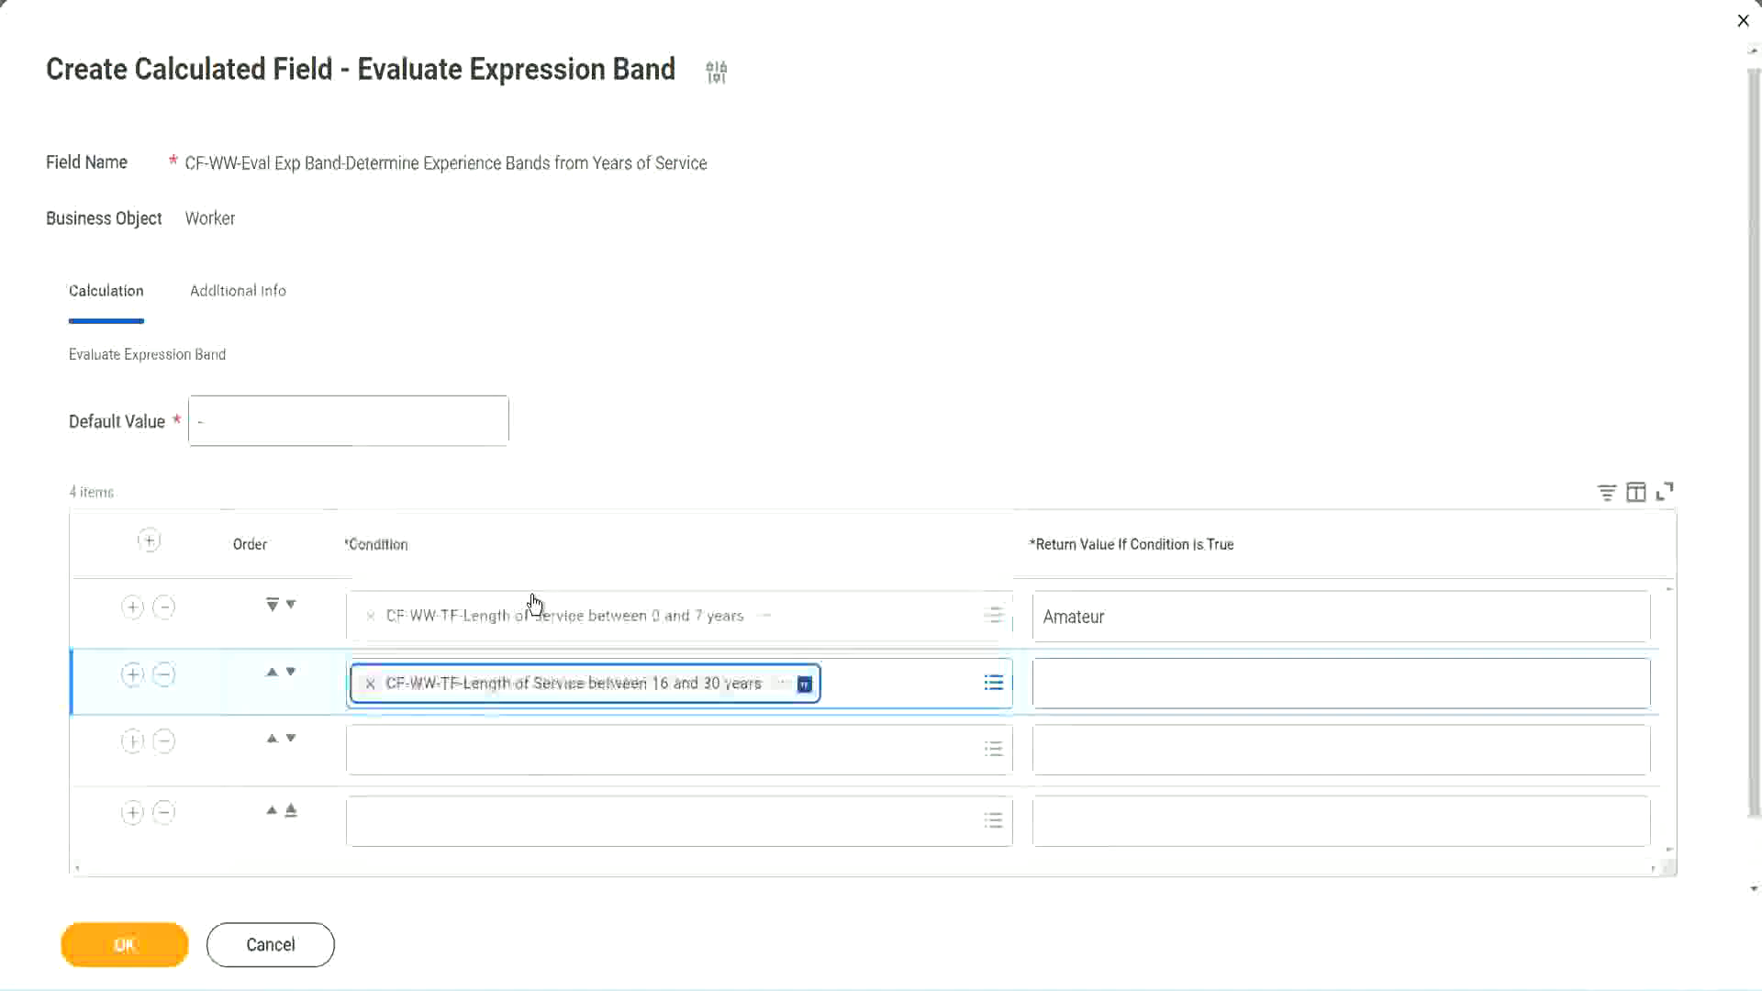
pyautogui.click(290, 672)
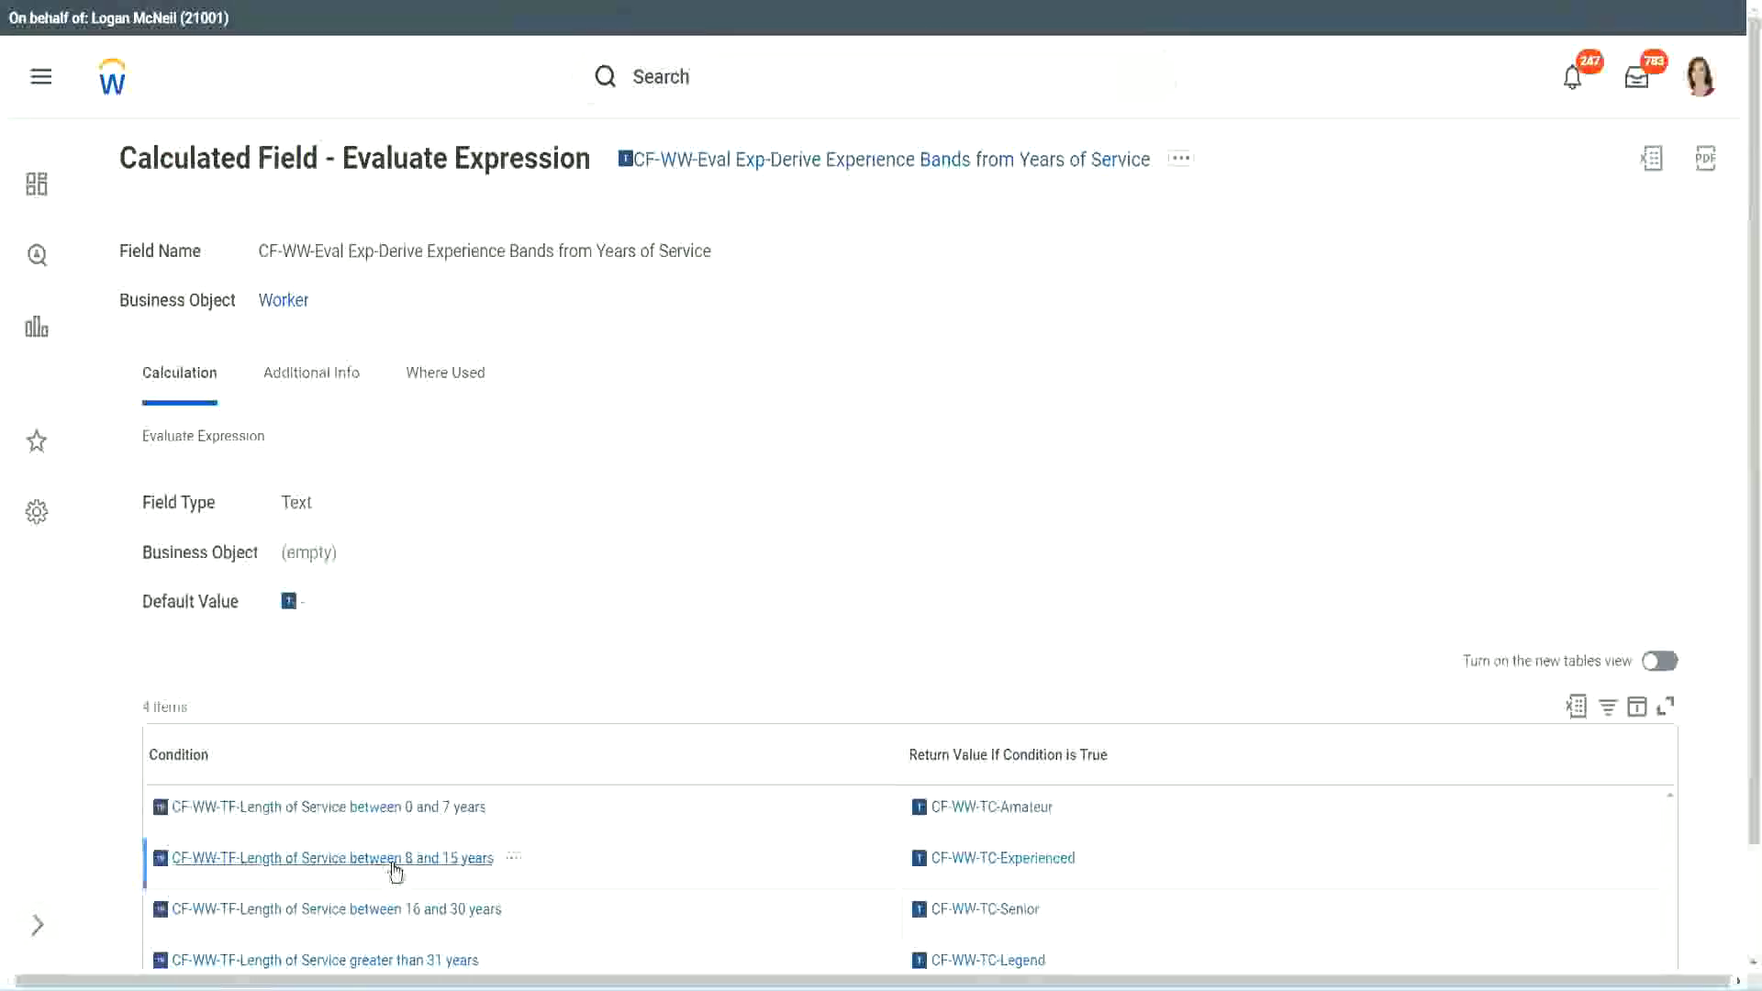
# Step: Copy the condition CF-WW-TF-Length of Service between 8 and 15 years from the existing field into the empty second row
pyautogui.rightClick(396, 872)
pyautogui.click(448, 746)
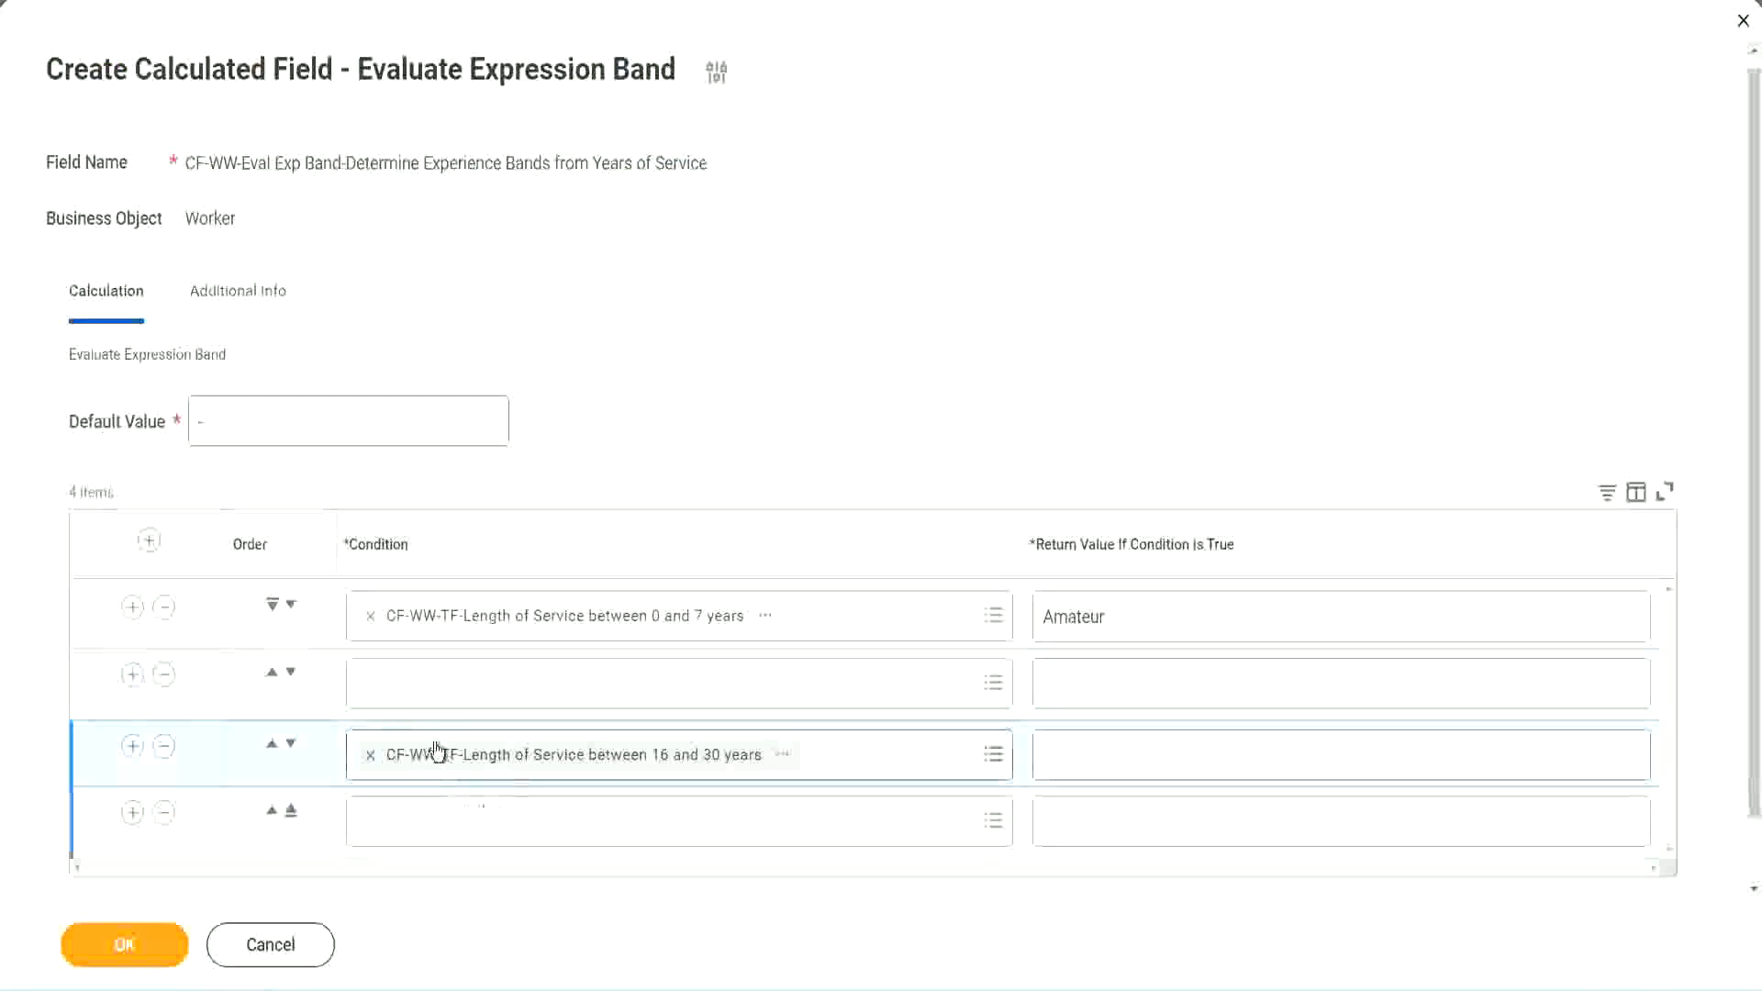
pyautogui.click(442, 703)
pyautogui.hotkey('ctrl', 'v')
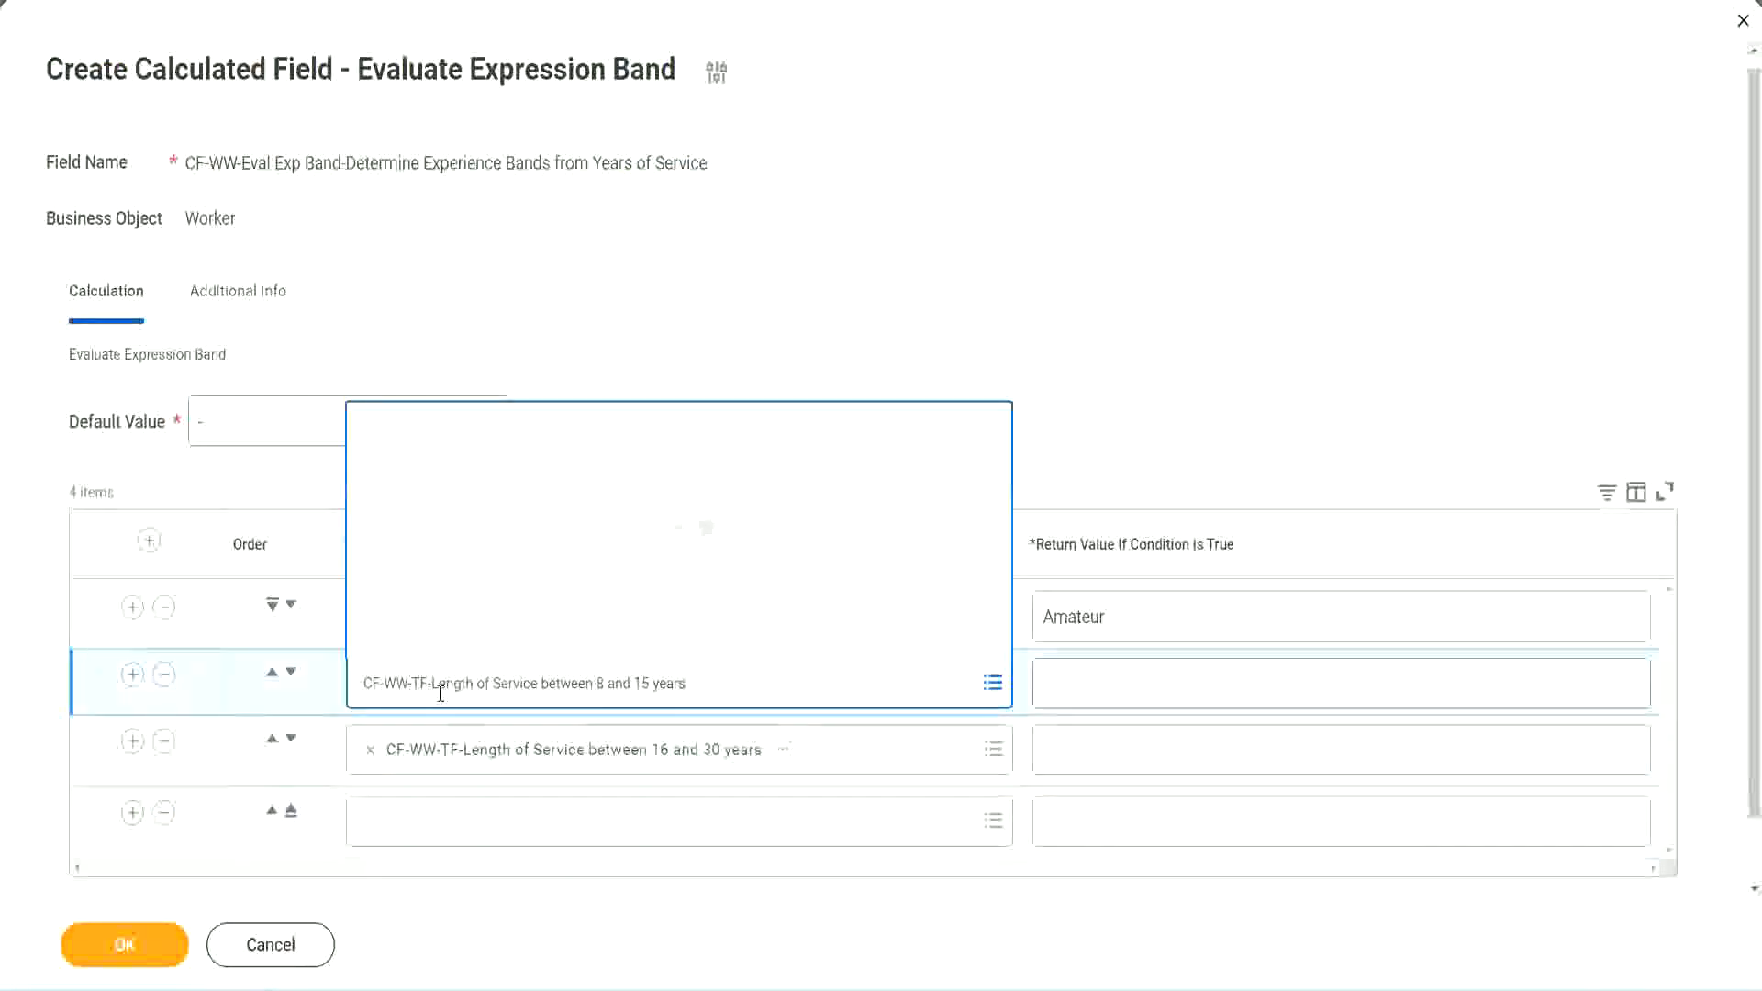
pyautogui.press('Return')
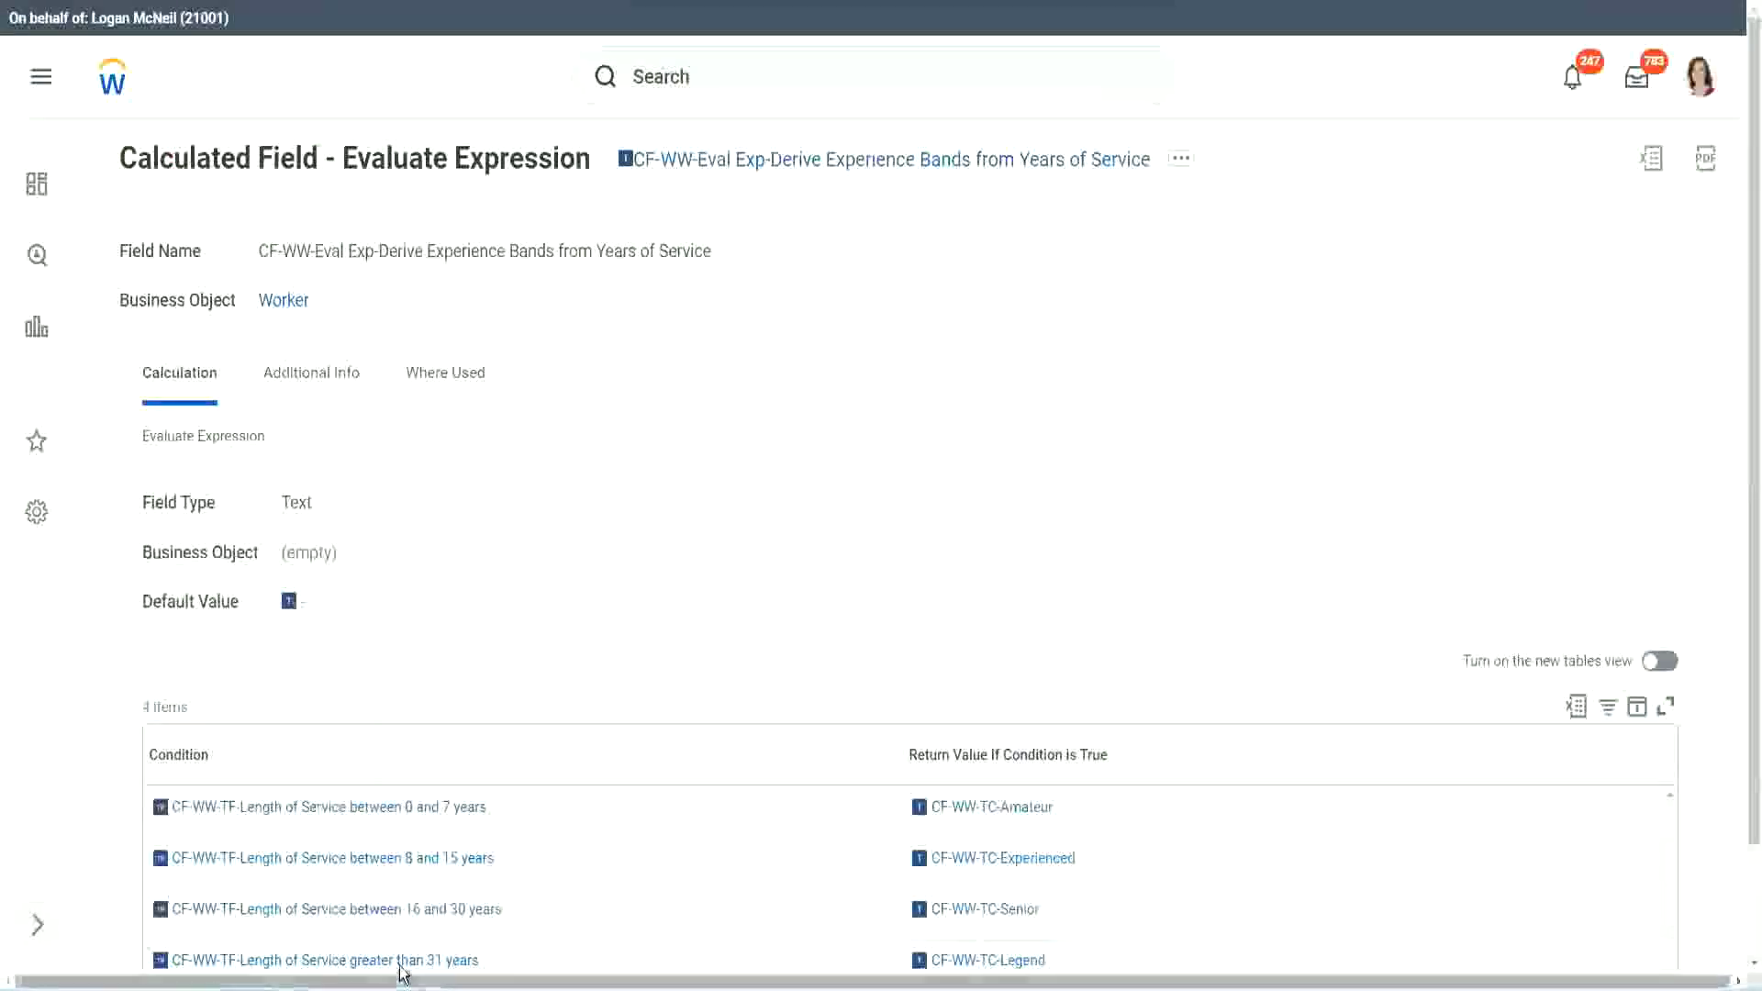
# Step: Copy CF-WW-TF-Length of Service greater than 31 years from the existing field into the fourth condition, with return value "Legend"
pyautogui.rightClick(402, 973)
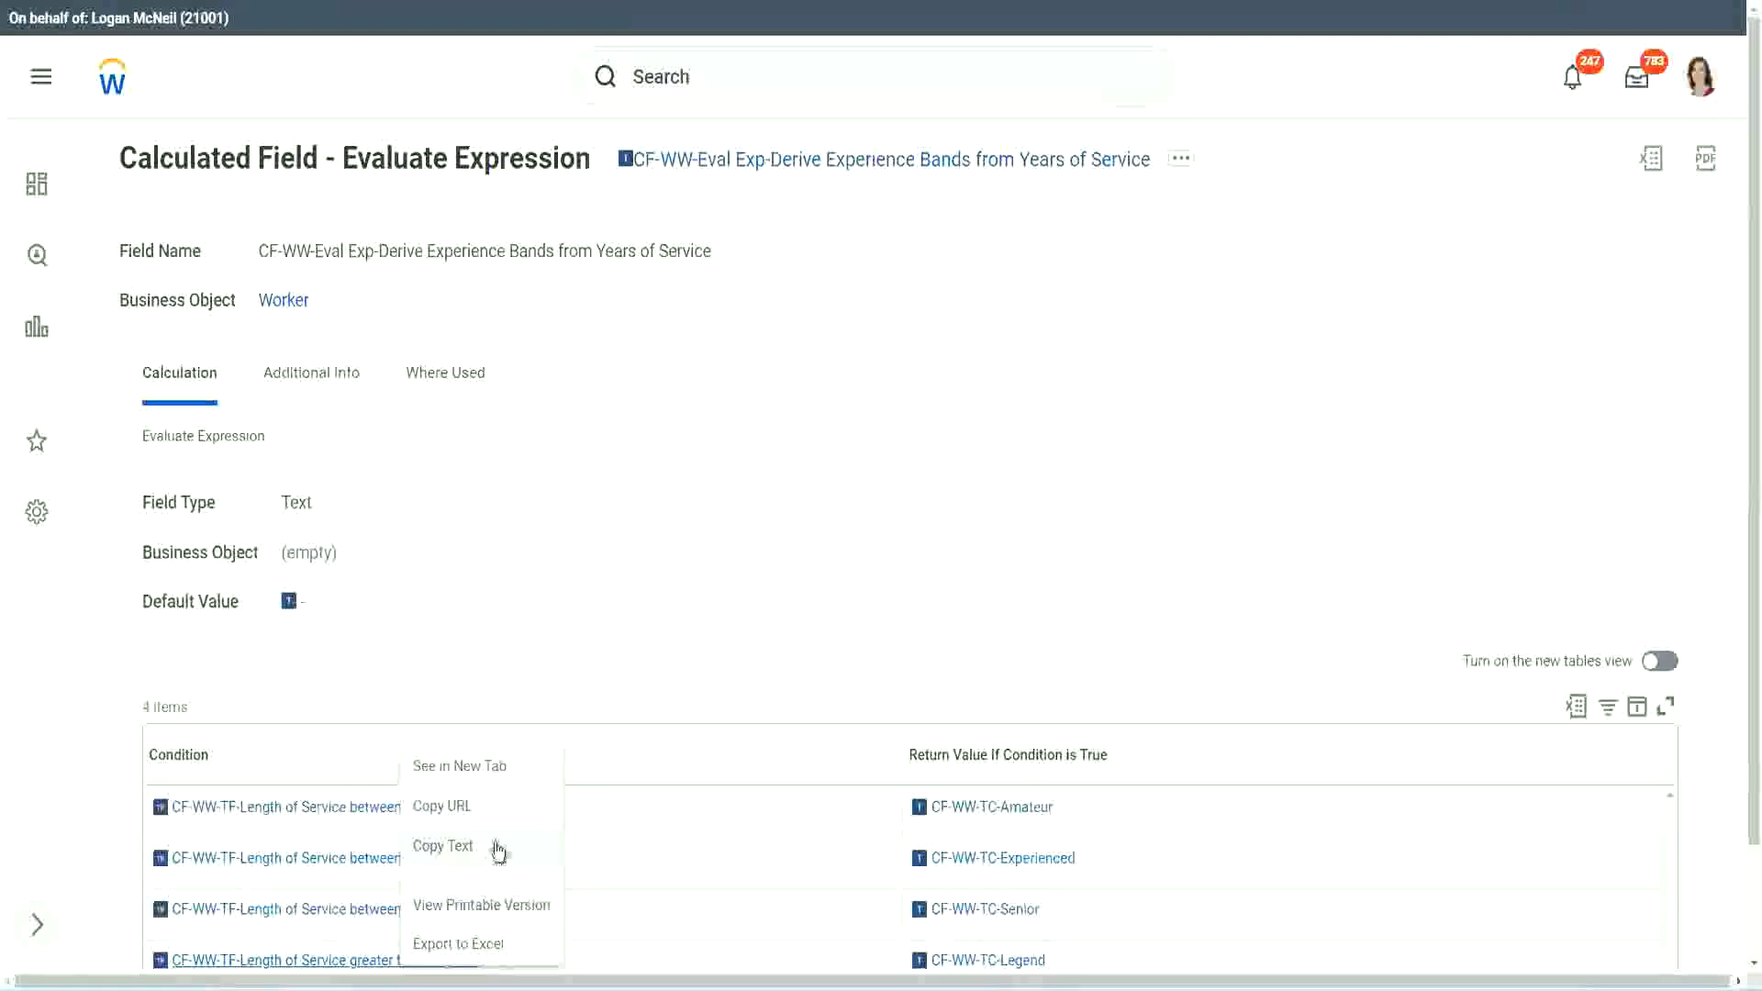
pyautogui.click(498, 849)
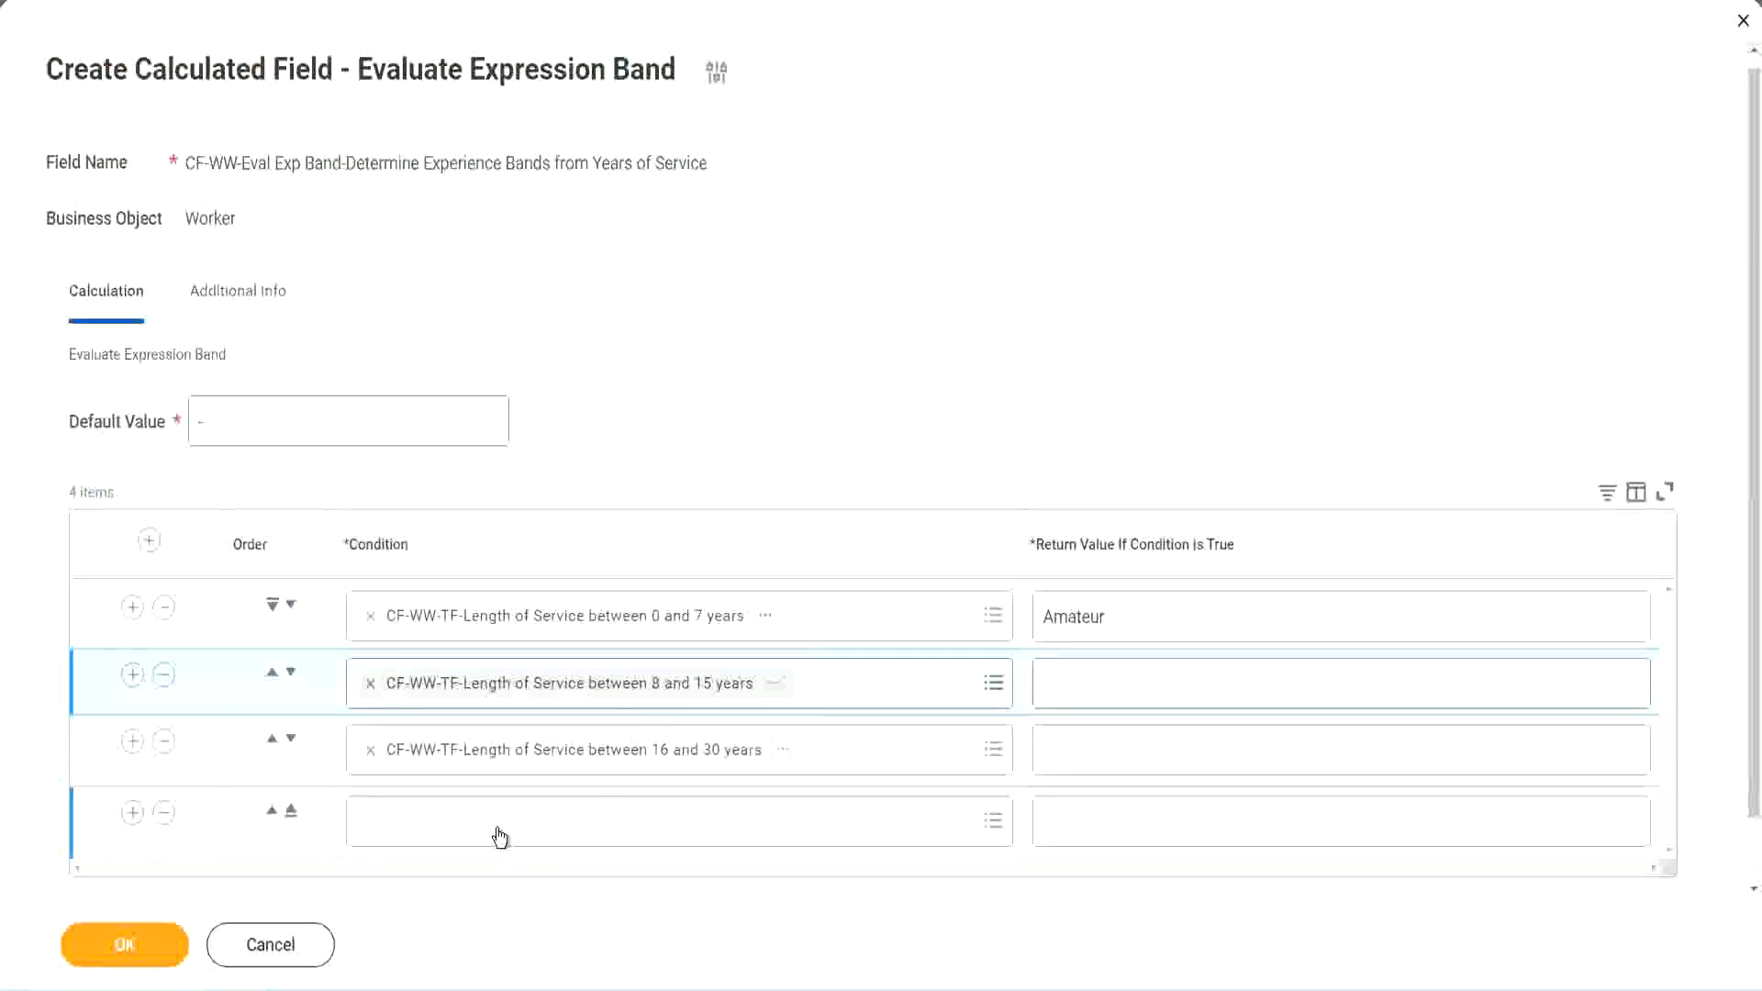
pyautogui.click(499, 837)
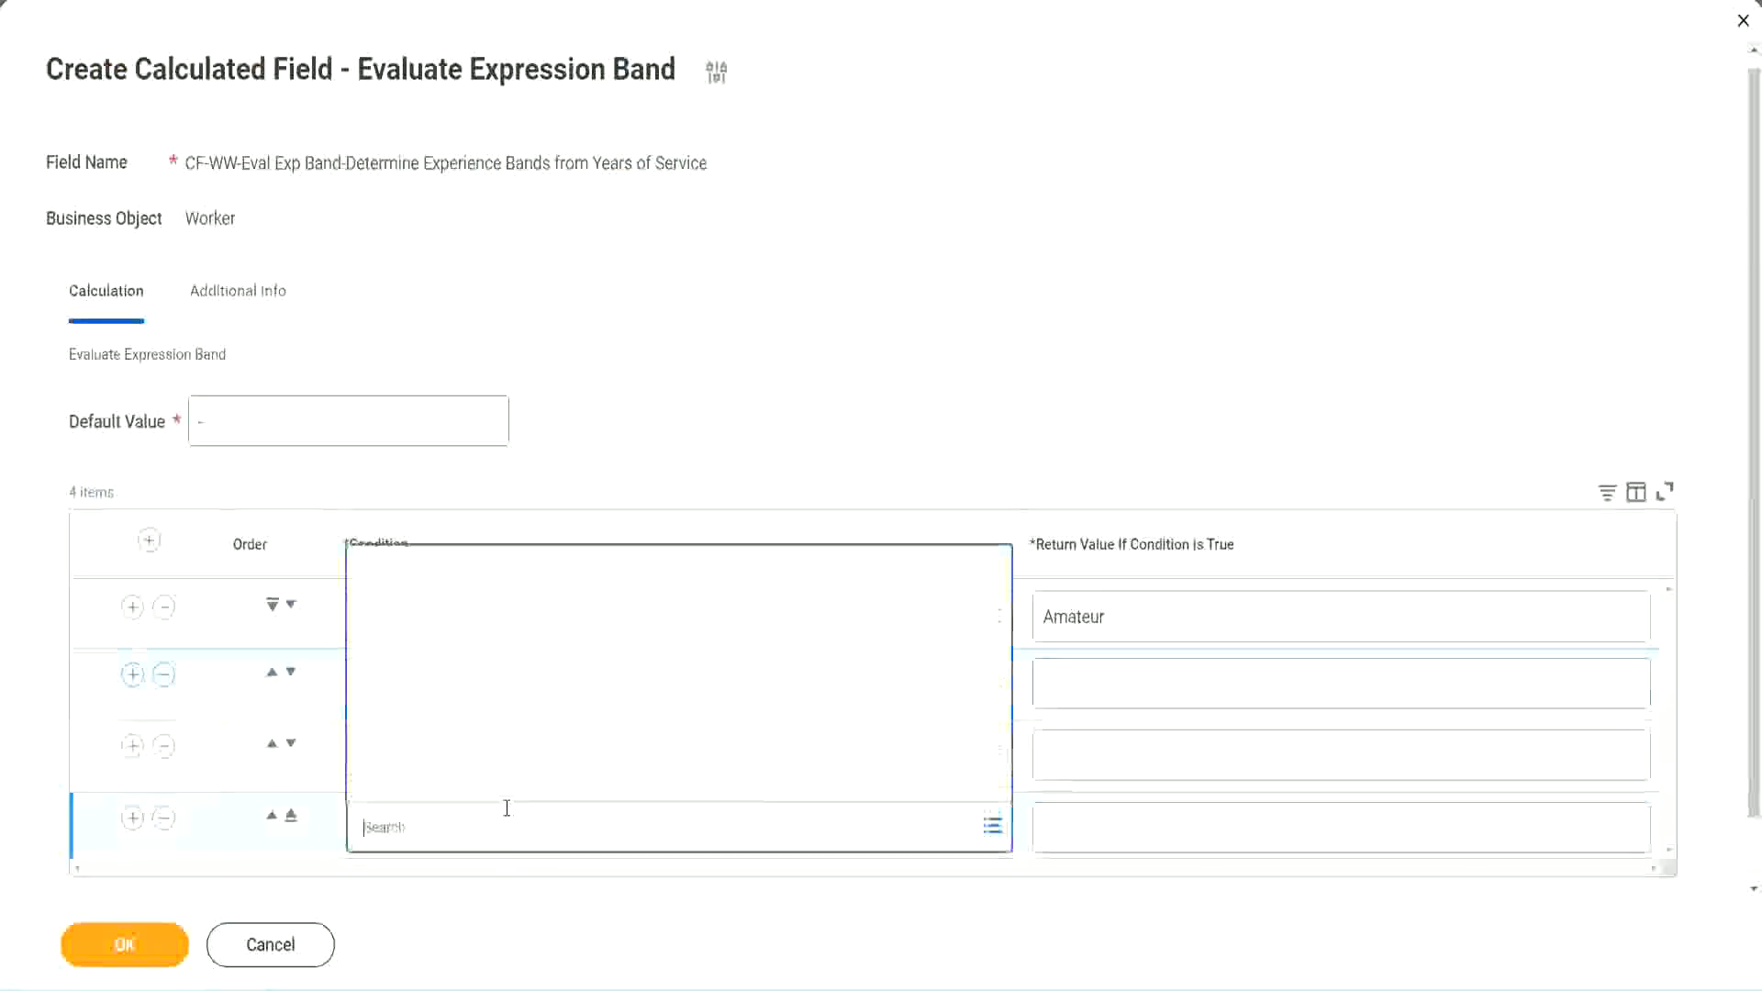
pyautogui.hotkey('ctrl', 'v')
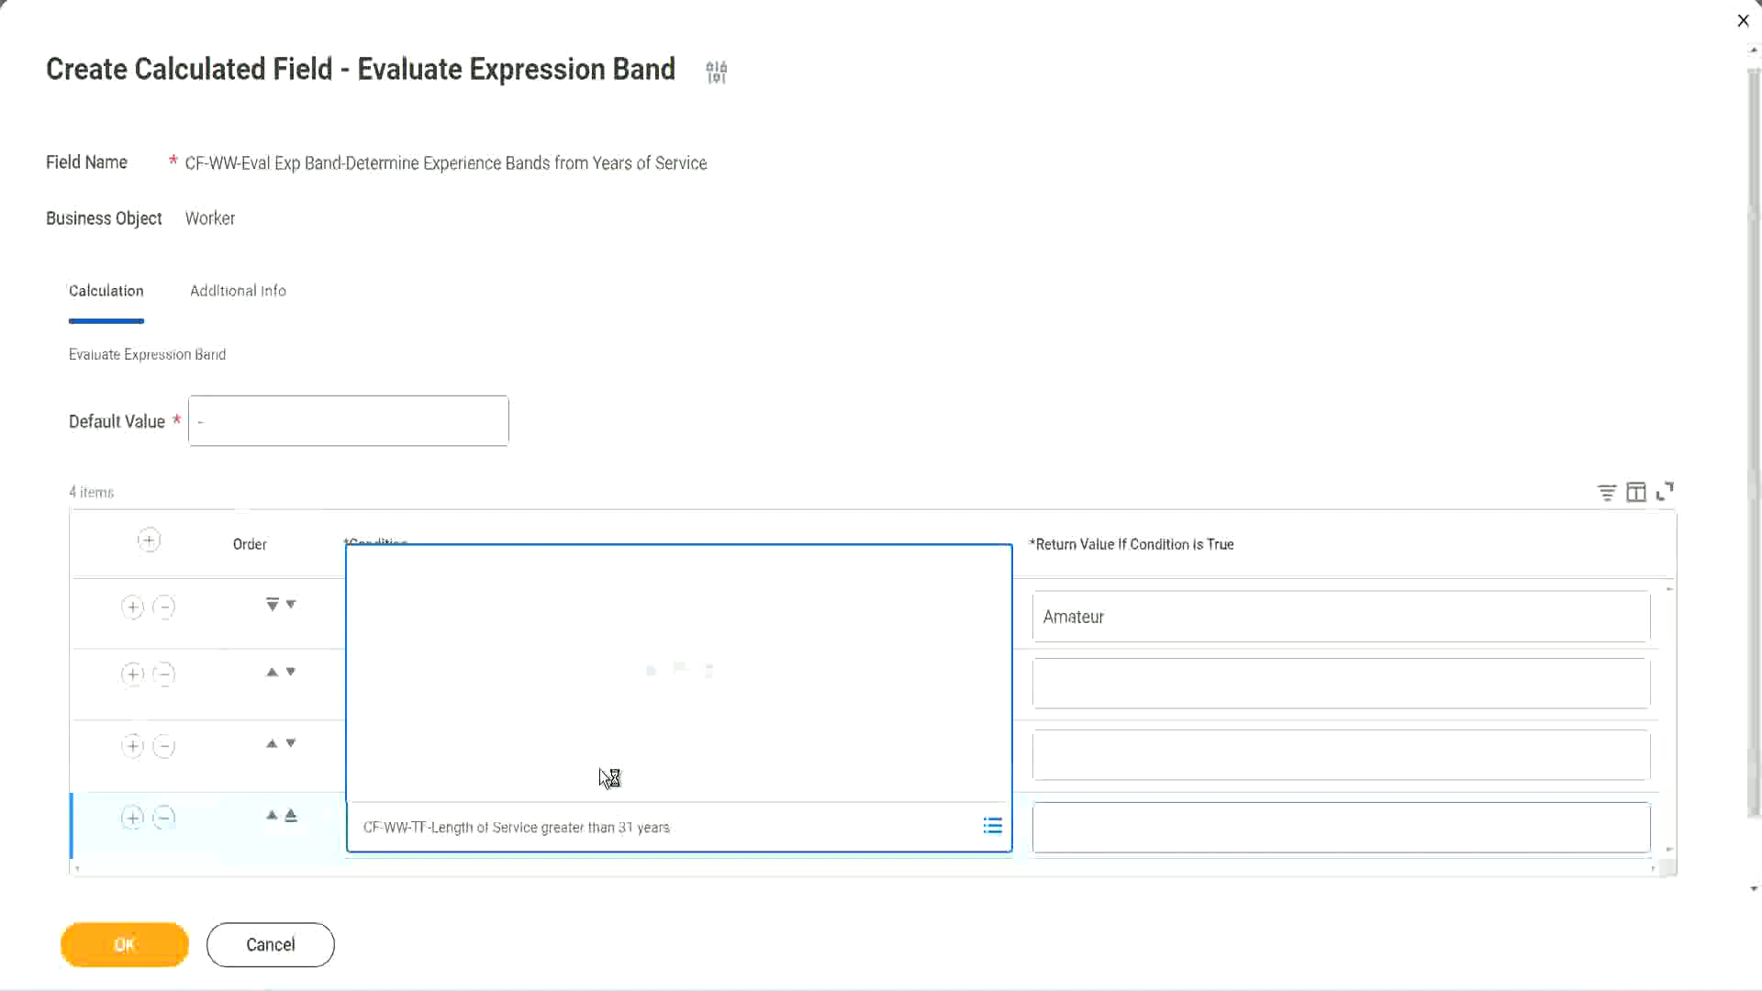
pyautogui.click(1159, 826)
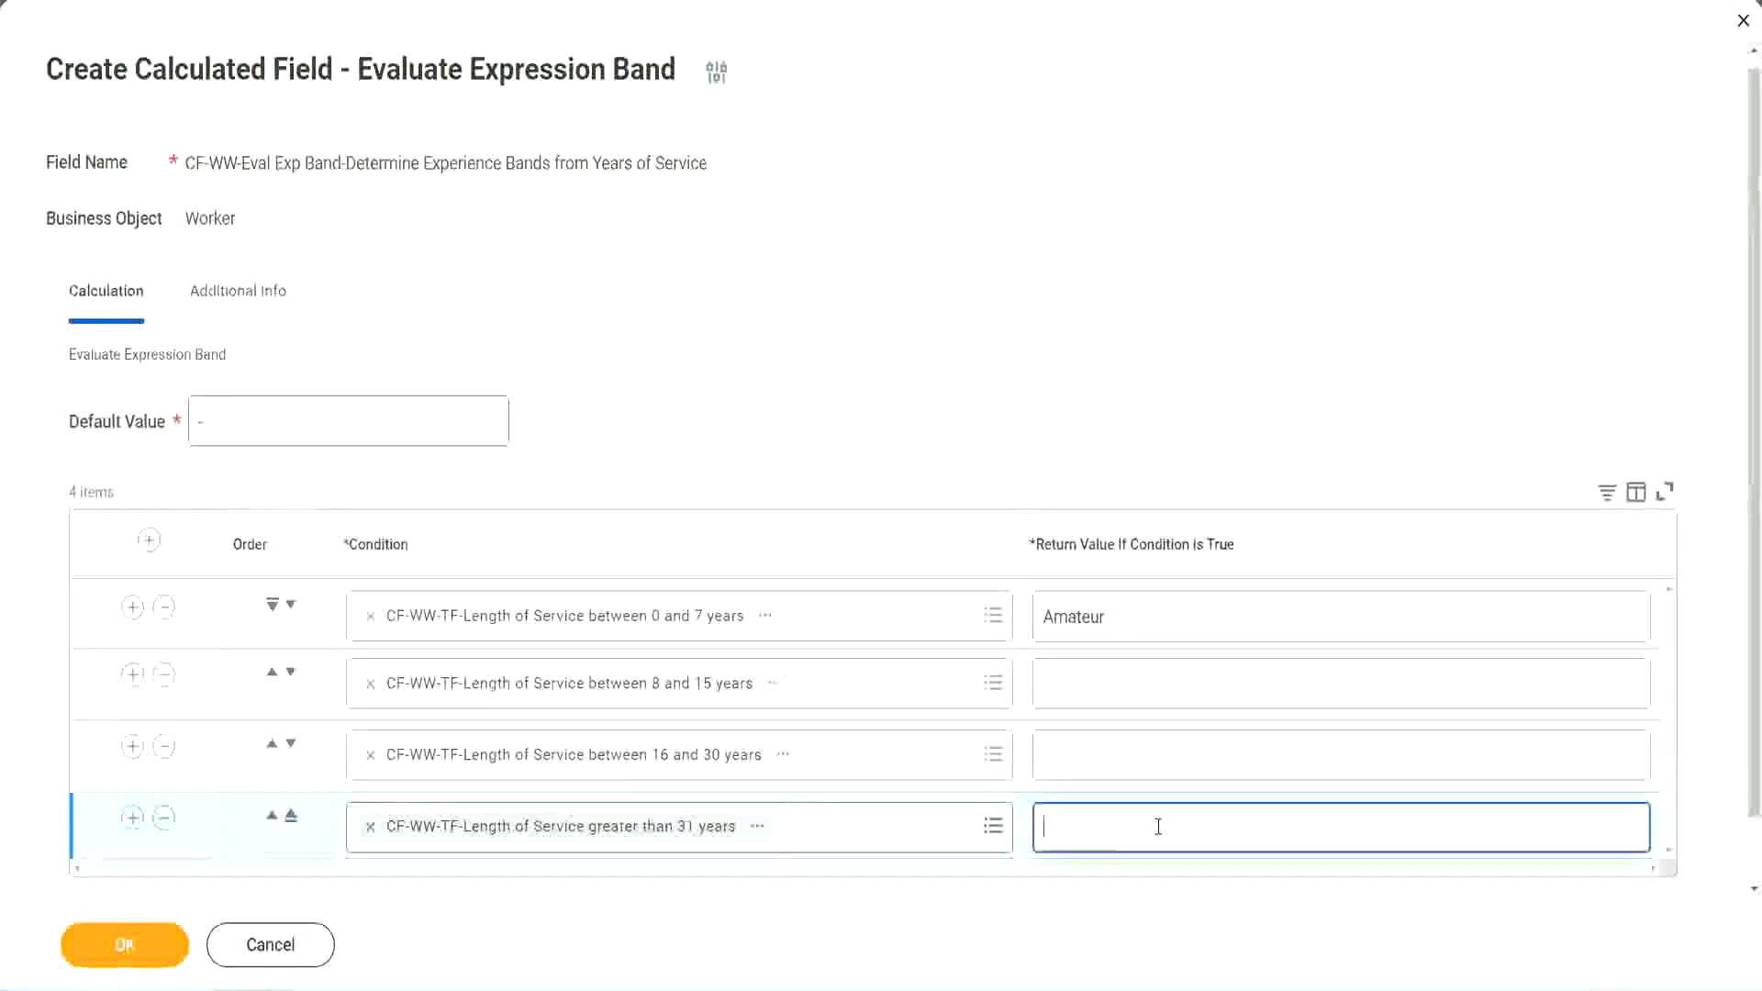
pyautogui.write('Le')
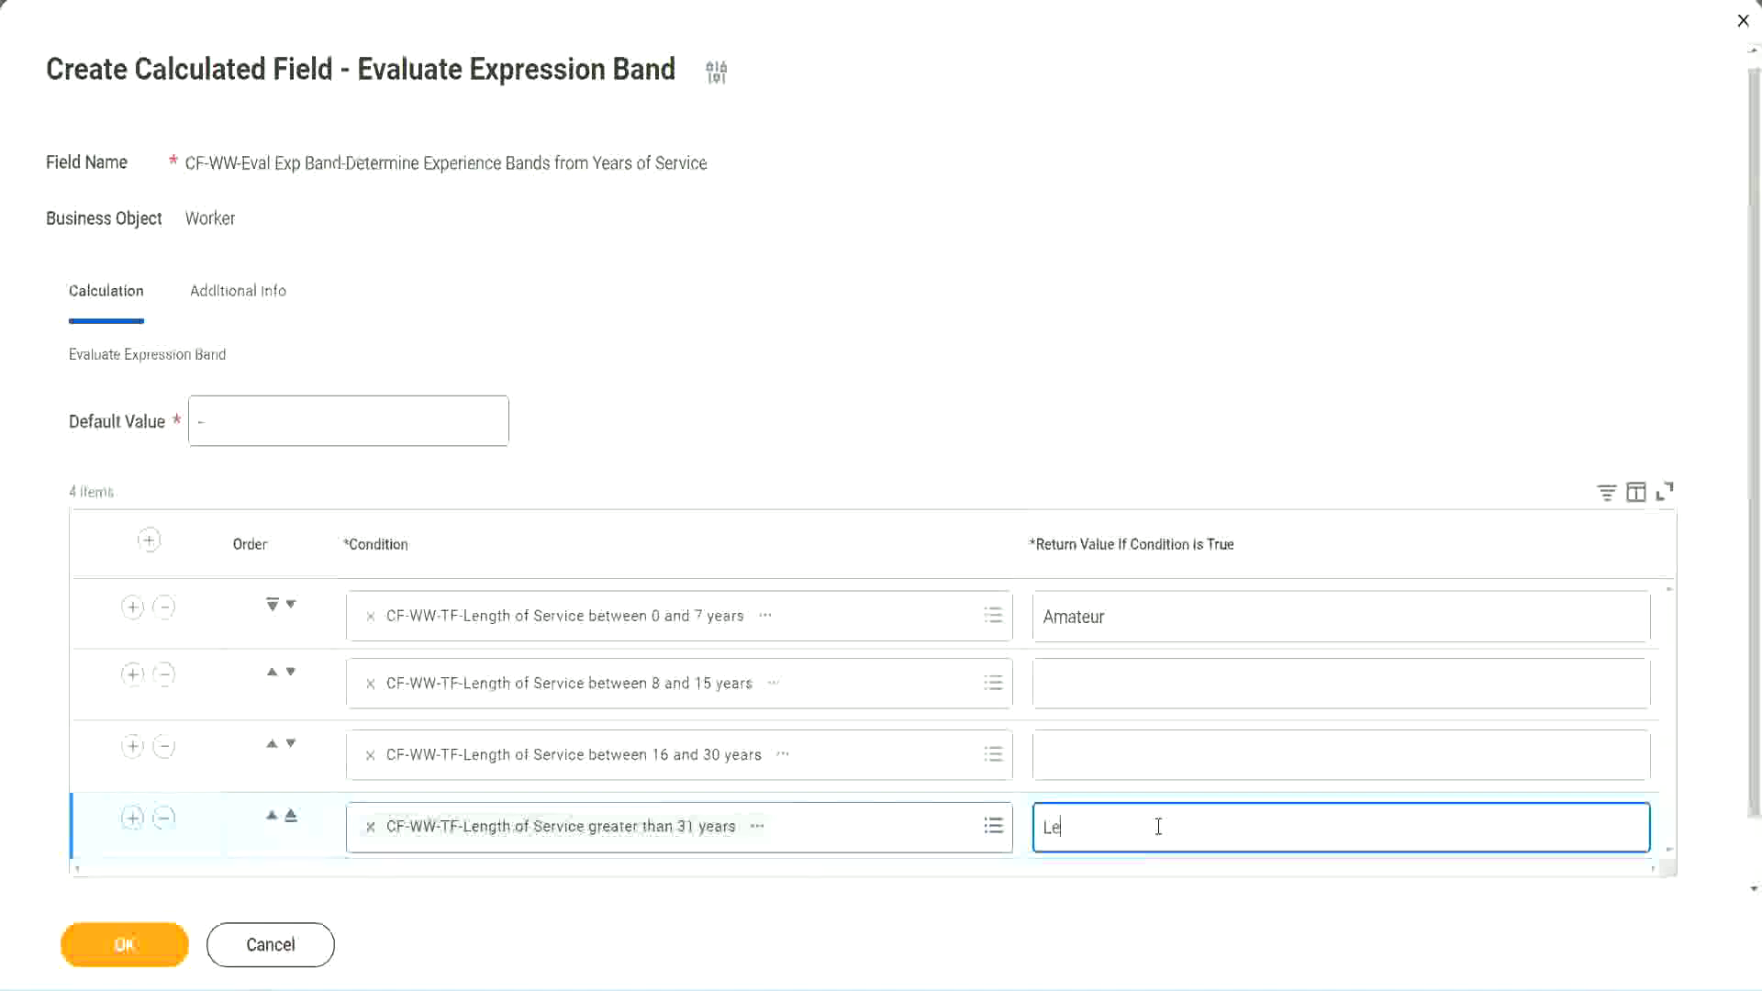
pyautogui.write('gend')
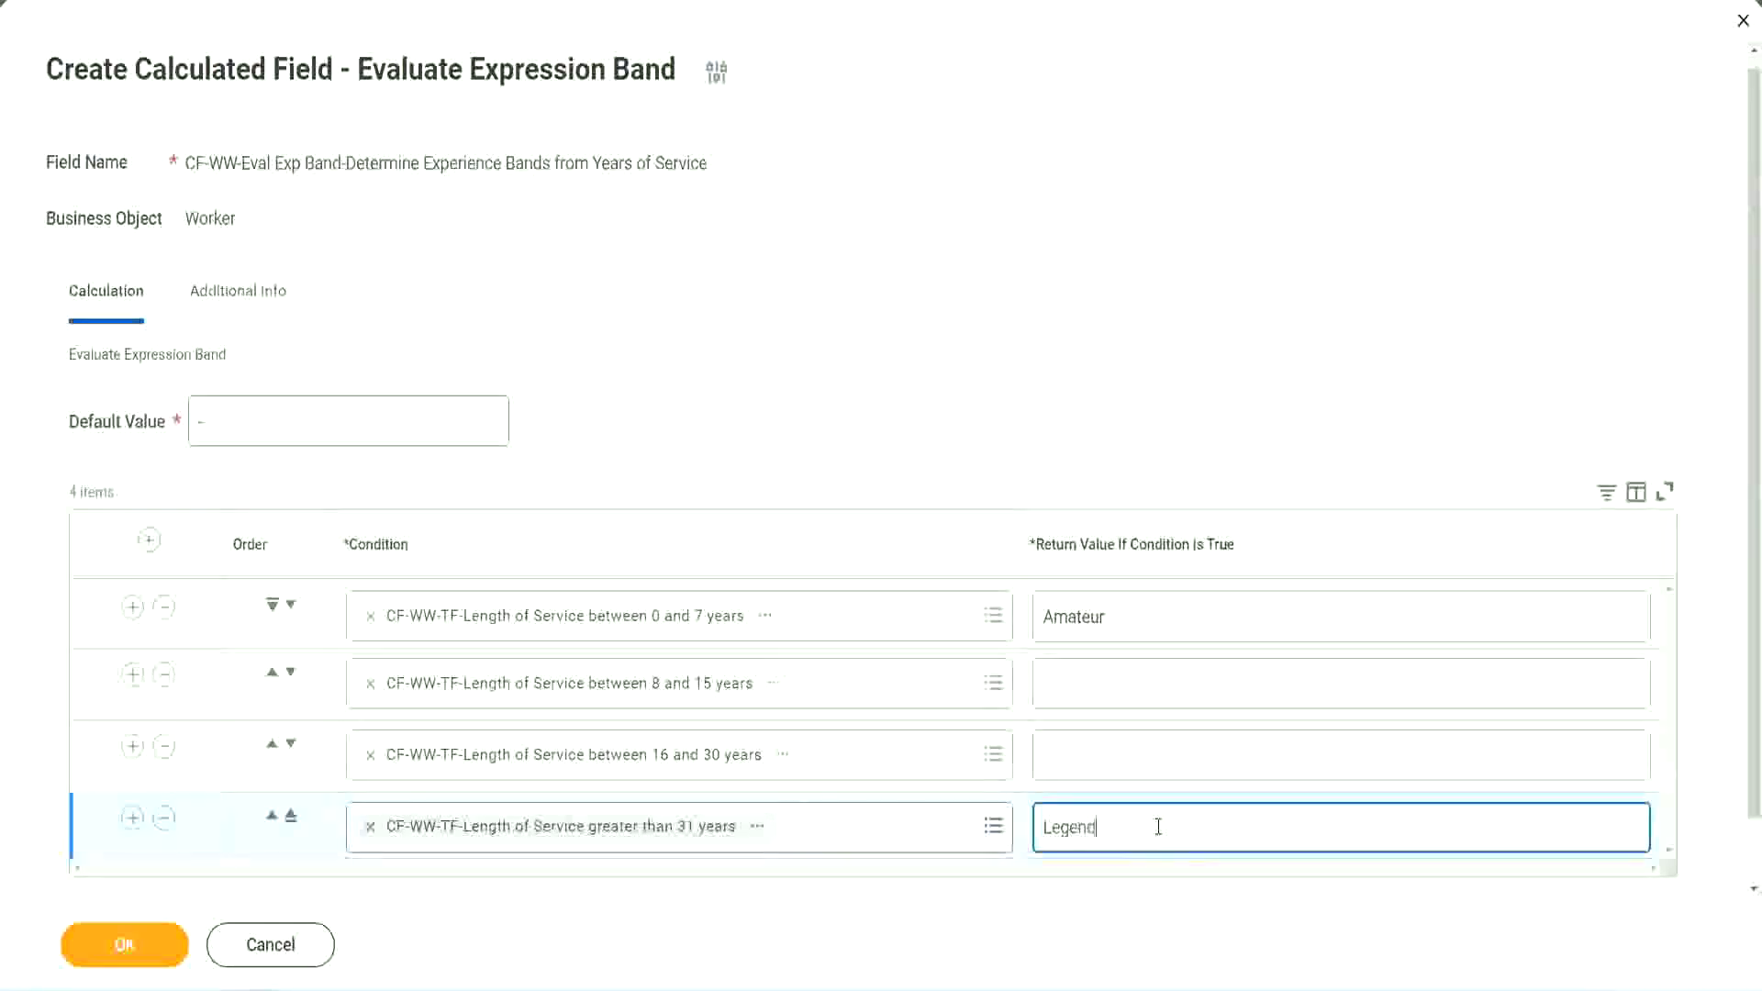
# Step: Set the return values to "Senior" for 16 to 30 years and "Experienced" for 8 to 15 years, and save the calculated field
pyautogui.click(1083, 753)
pyautogui.write('Senior')
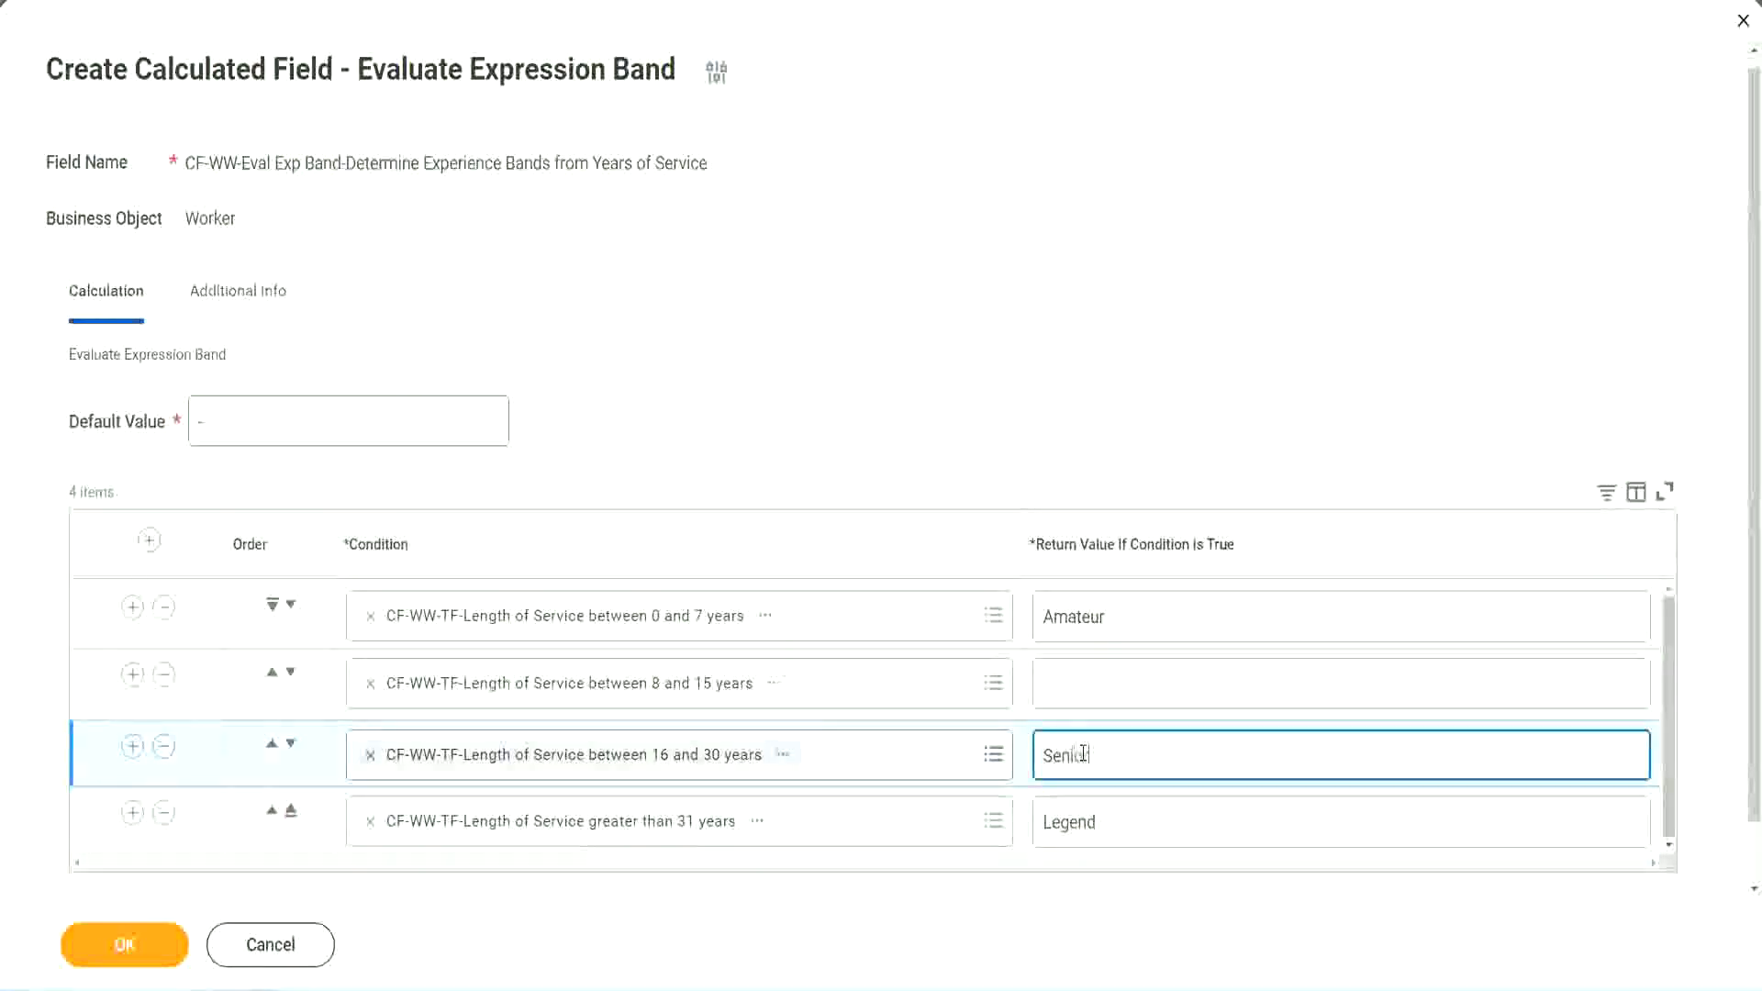
pyautogui.click(1111, 685)
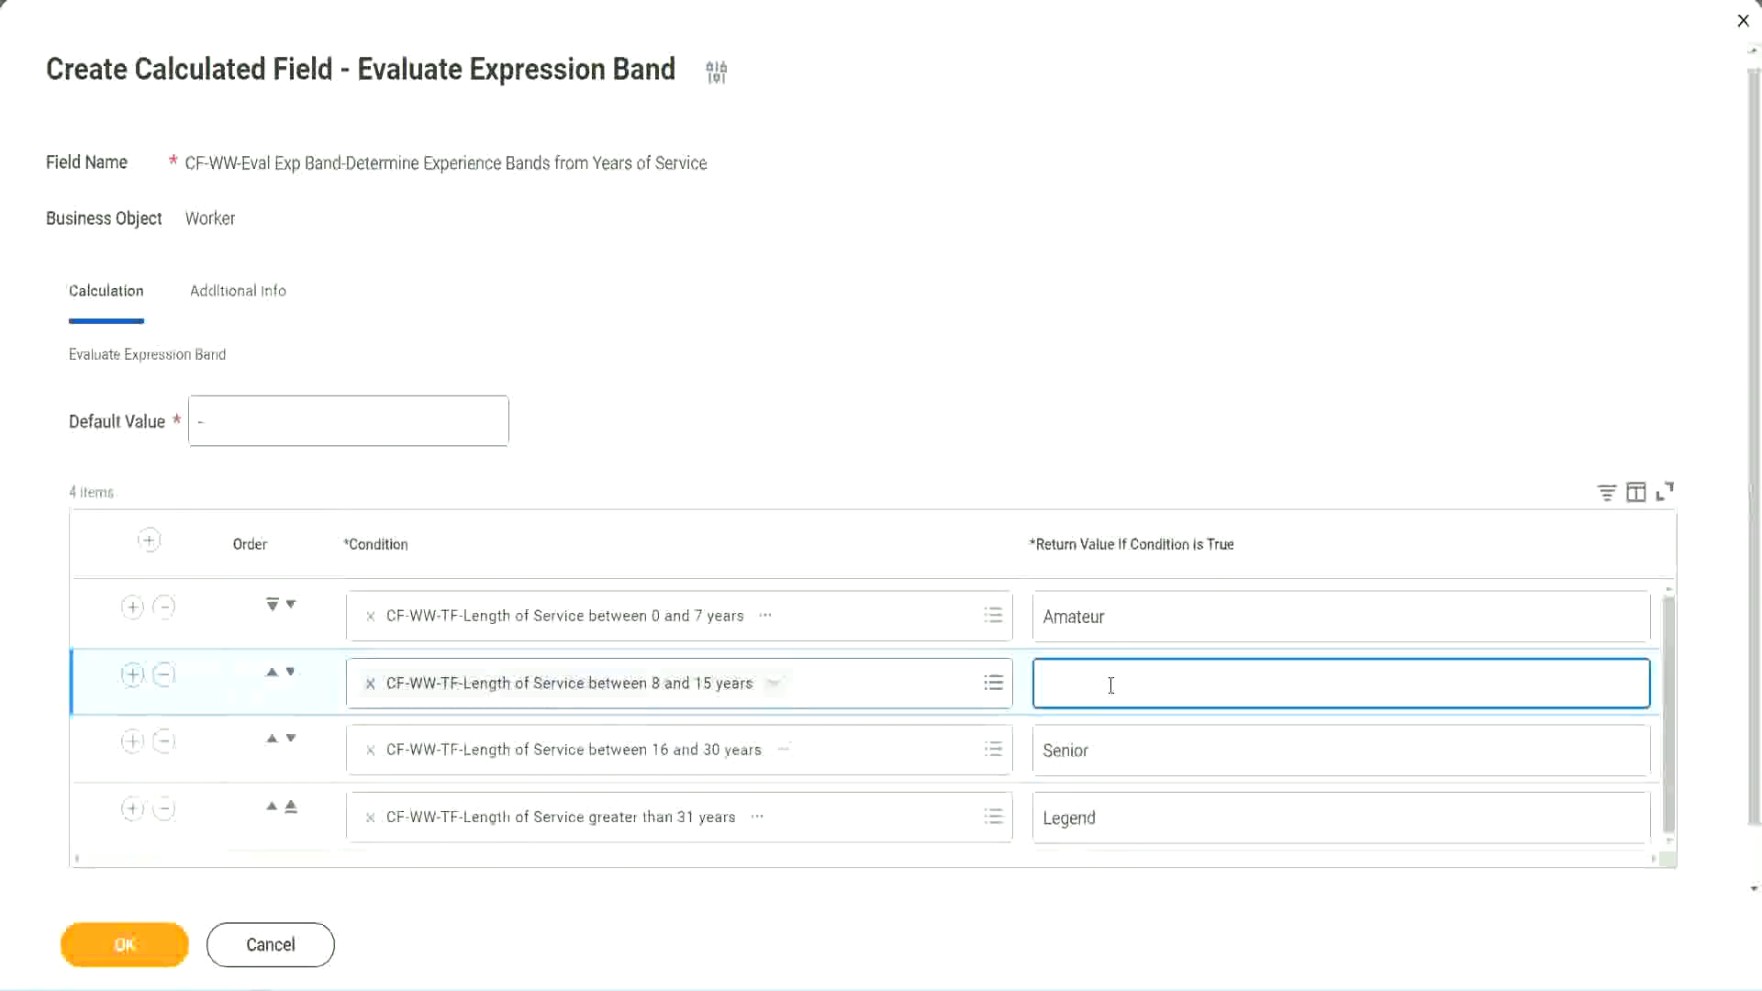
pyautogui.write('Experienced')
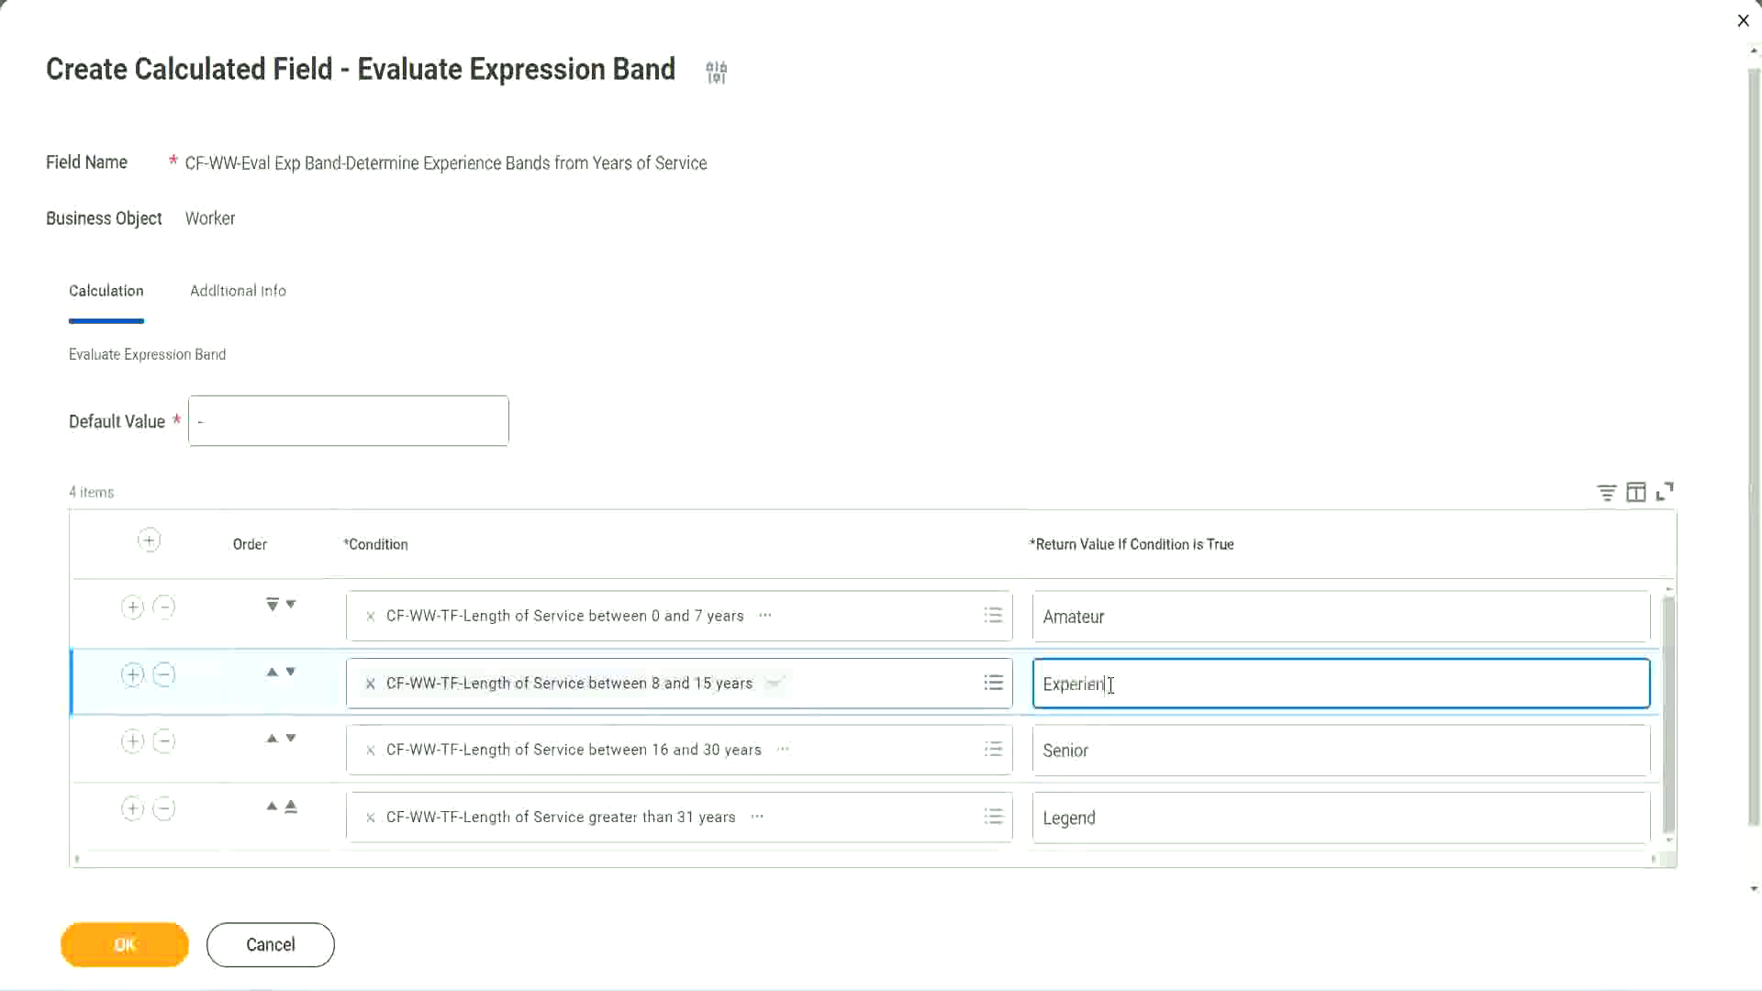
pyautogui.click(179, 929)
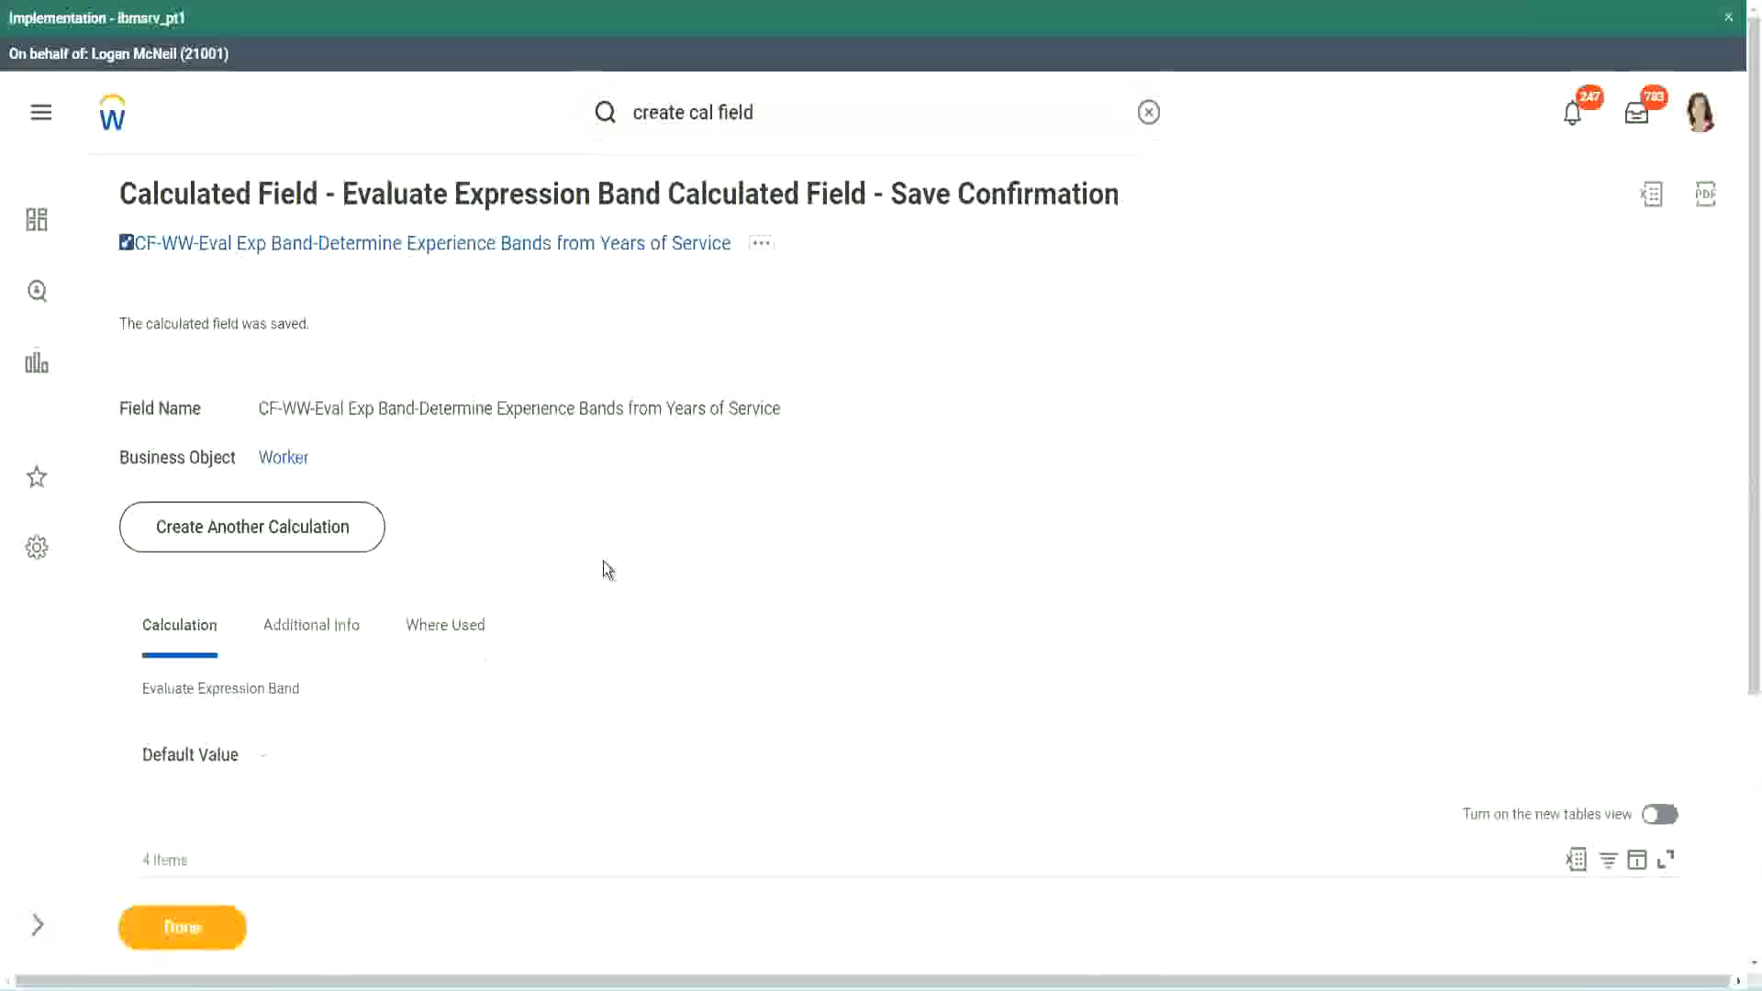
# Step: Check the return value of each length-of-service condition in the saved calculated field
pyautogui.scroll(-3, 603, 560)
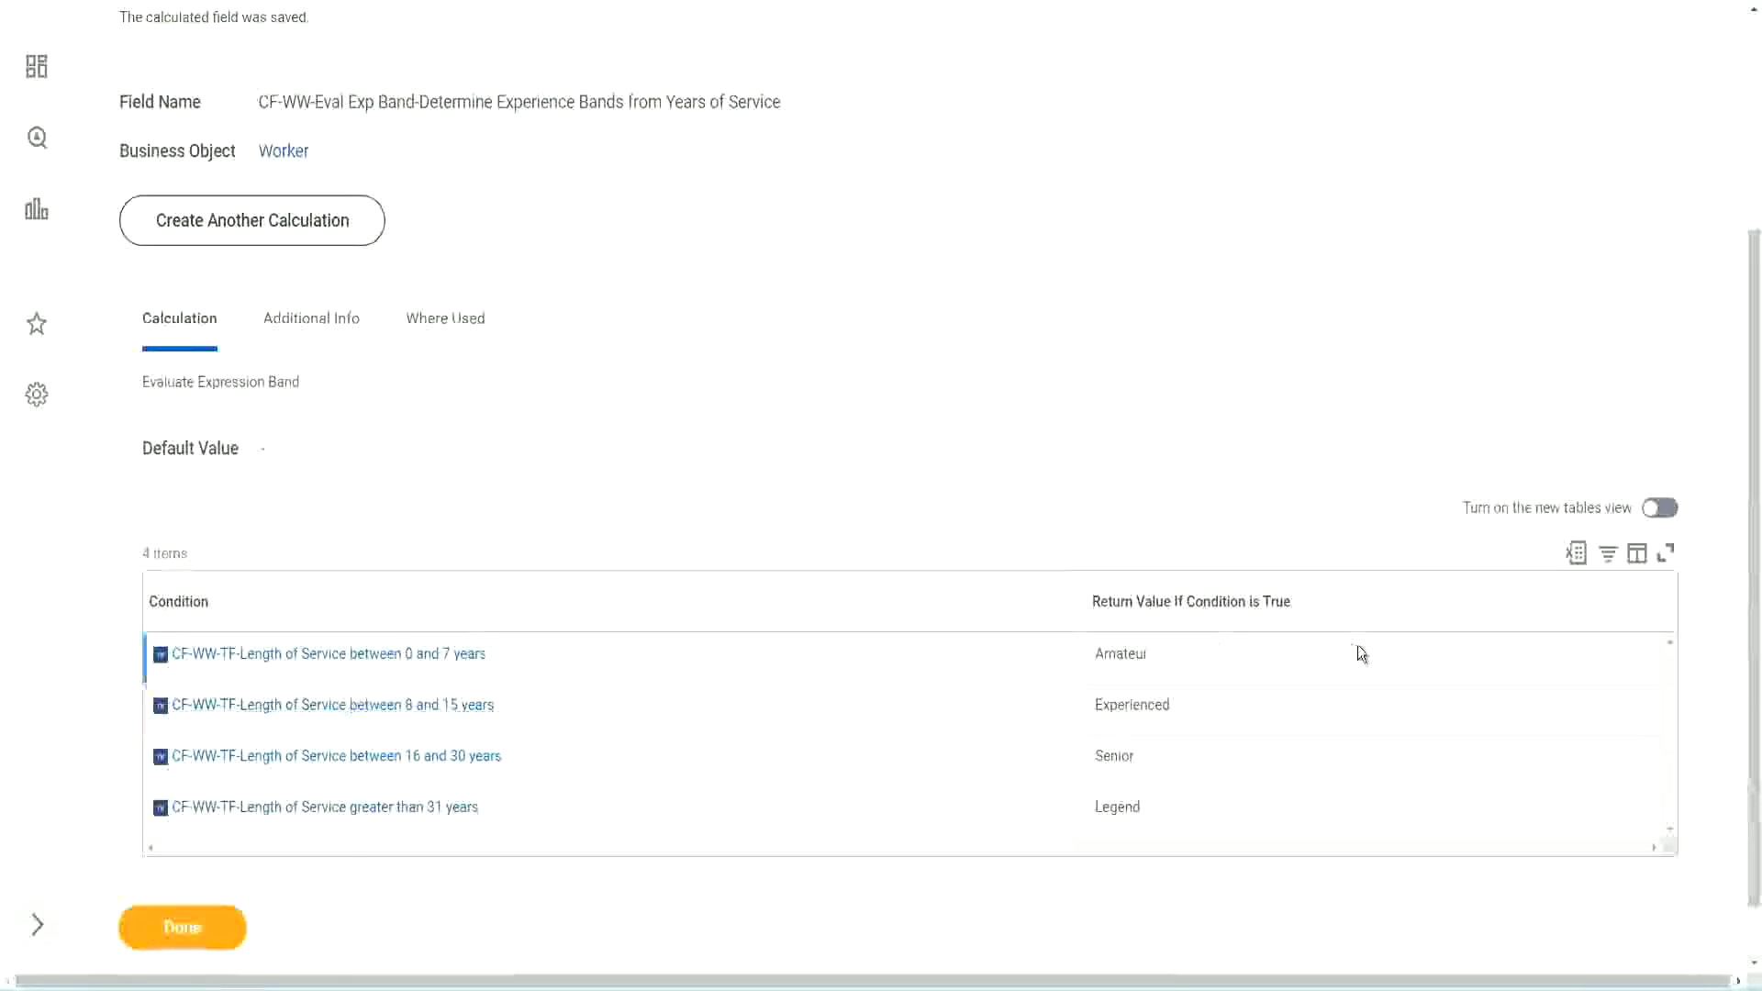
pyautogui.doubleClick(1128, 652)
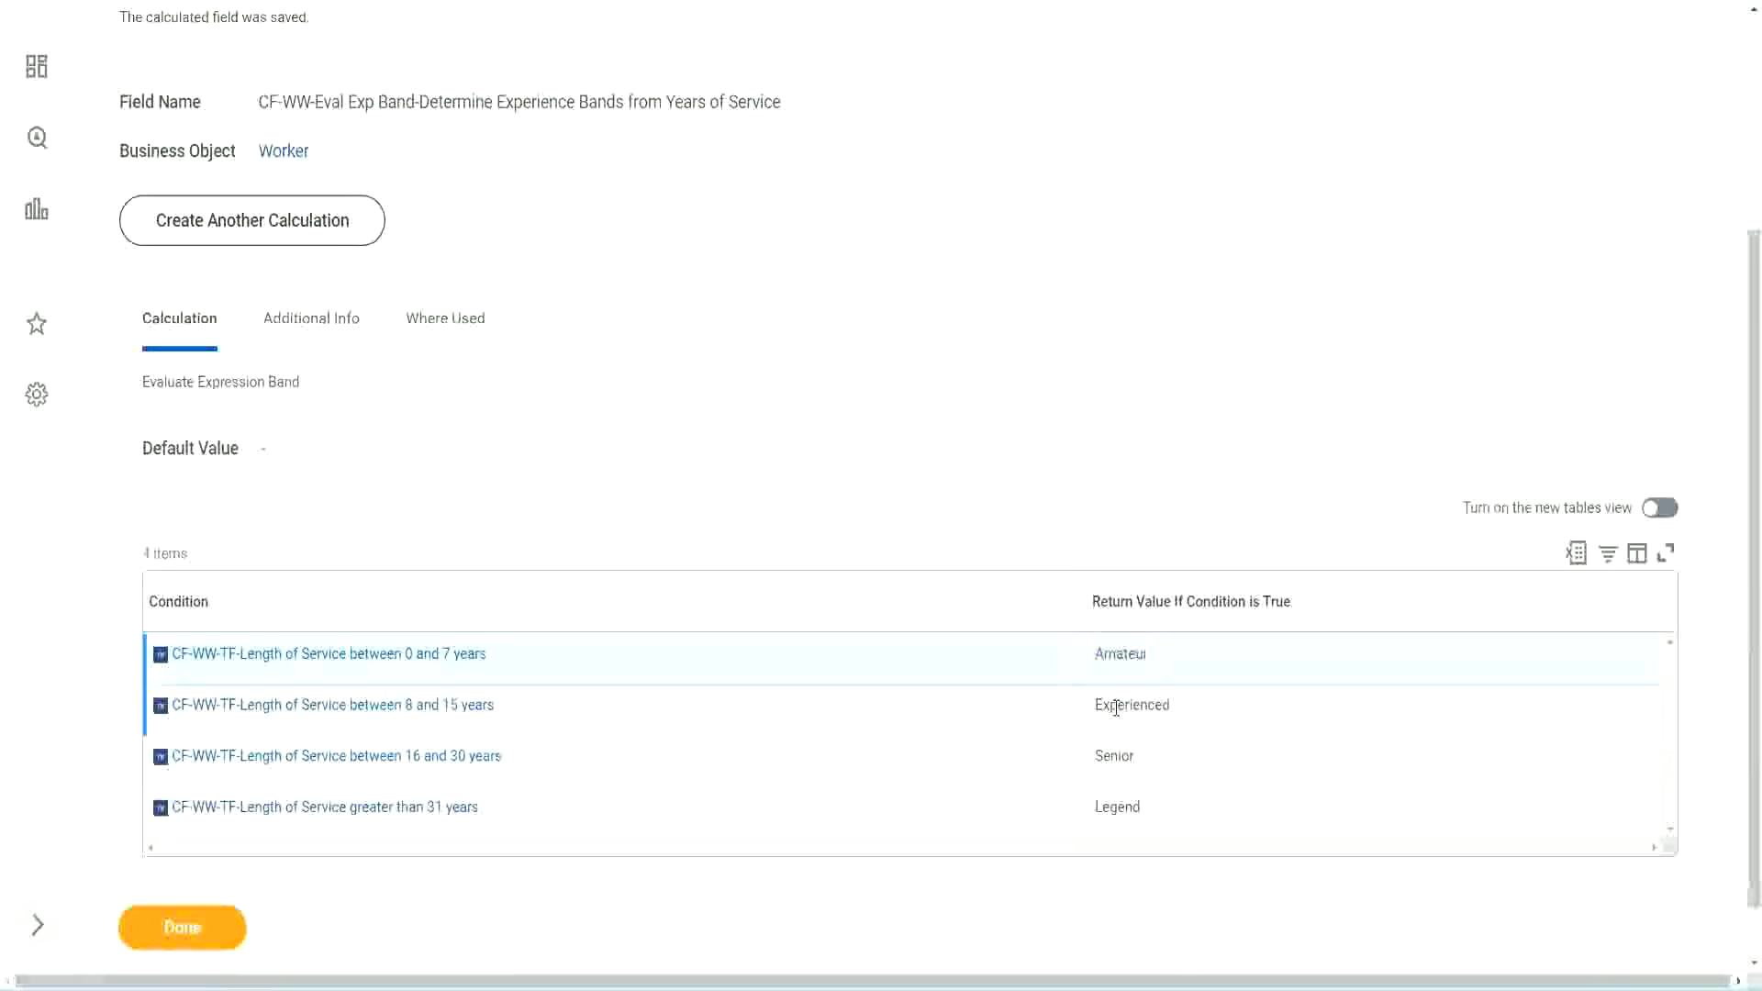
pyautogui.doubleClick(1122, 707)
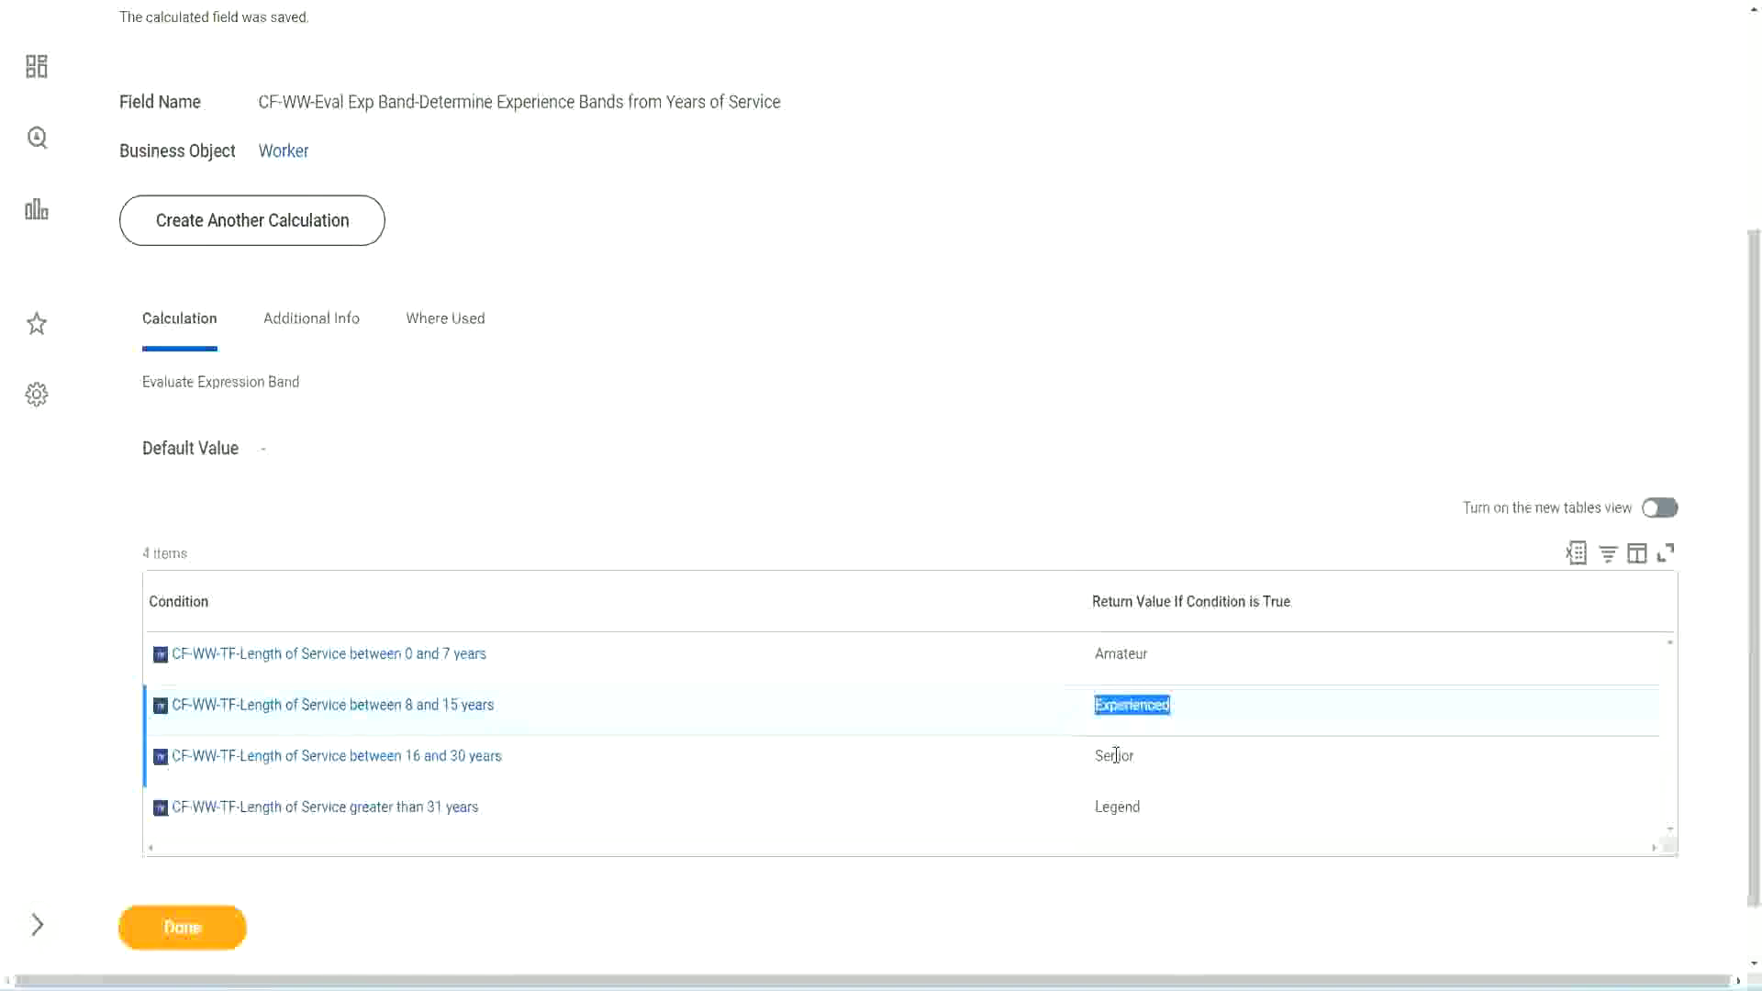
pyautogui.doubleClick(1114, 755)
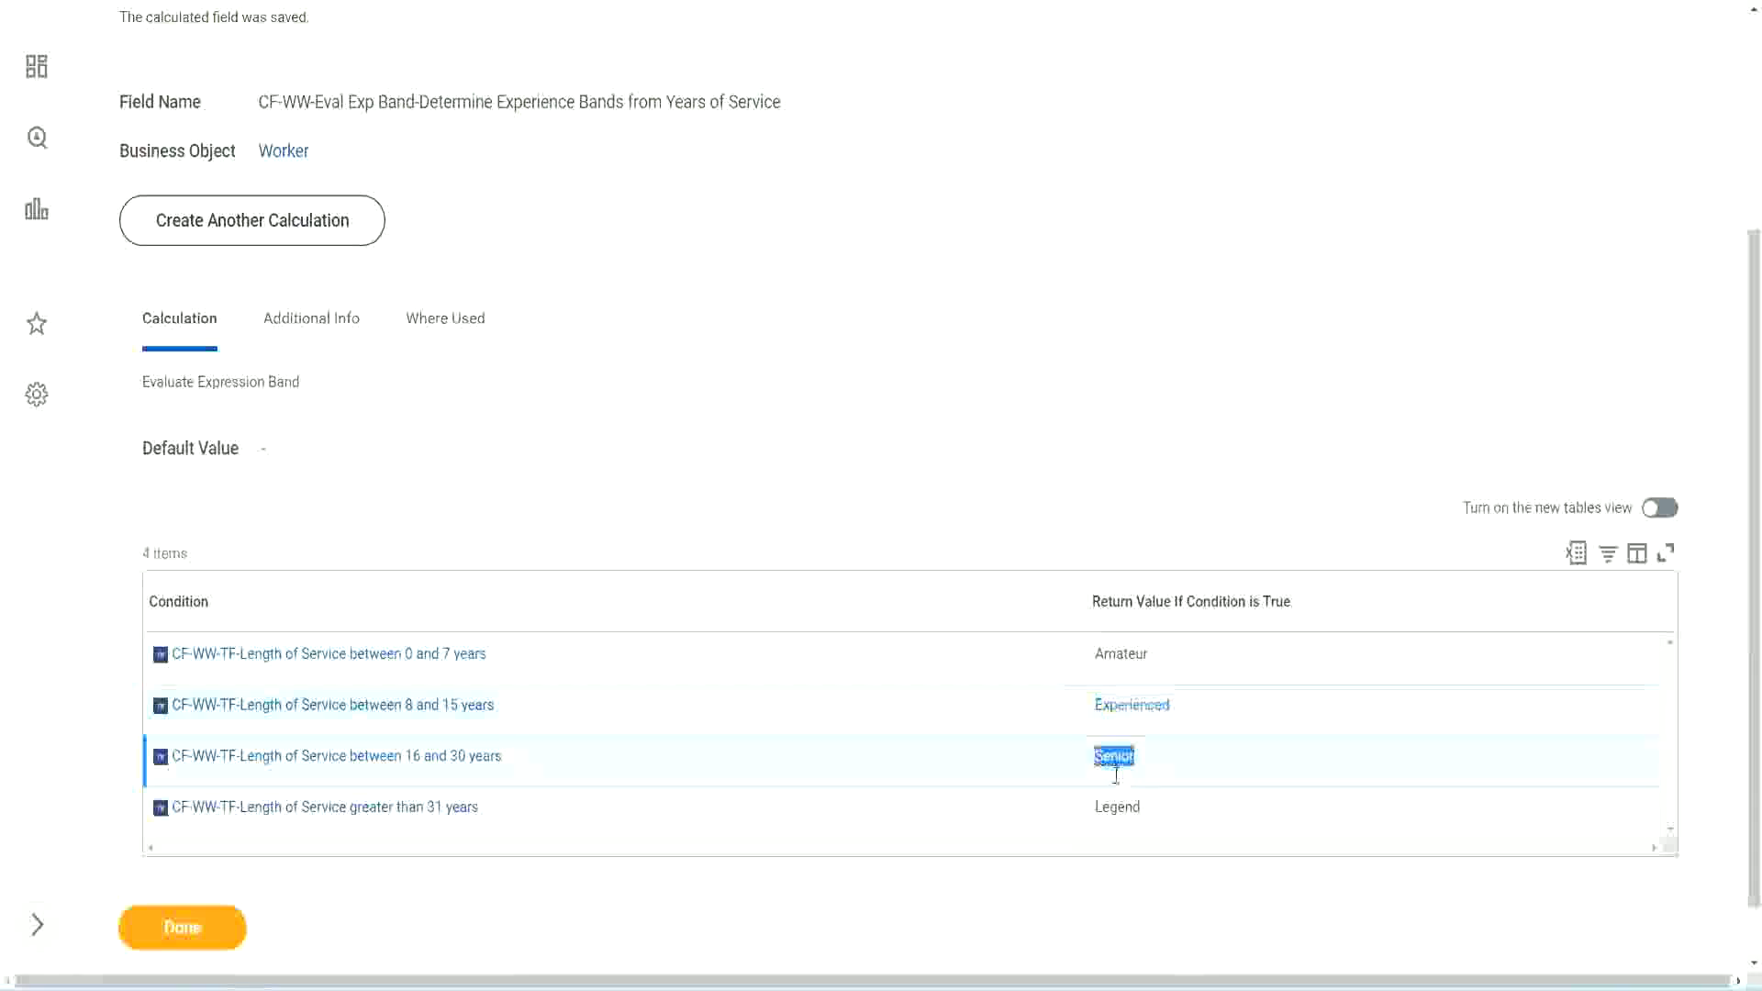
pyautogui.click(1122, 804)
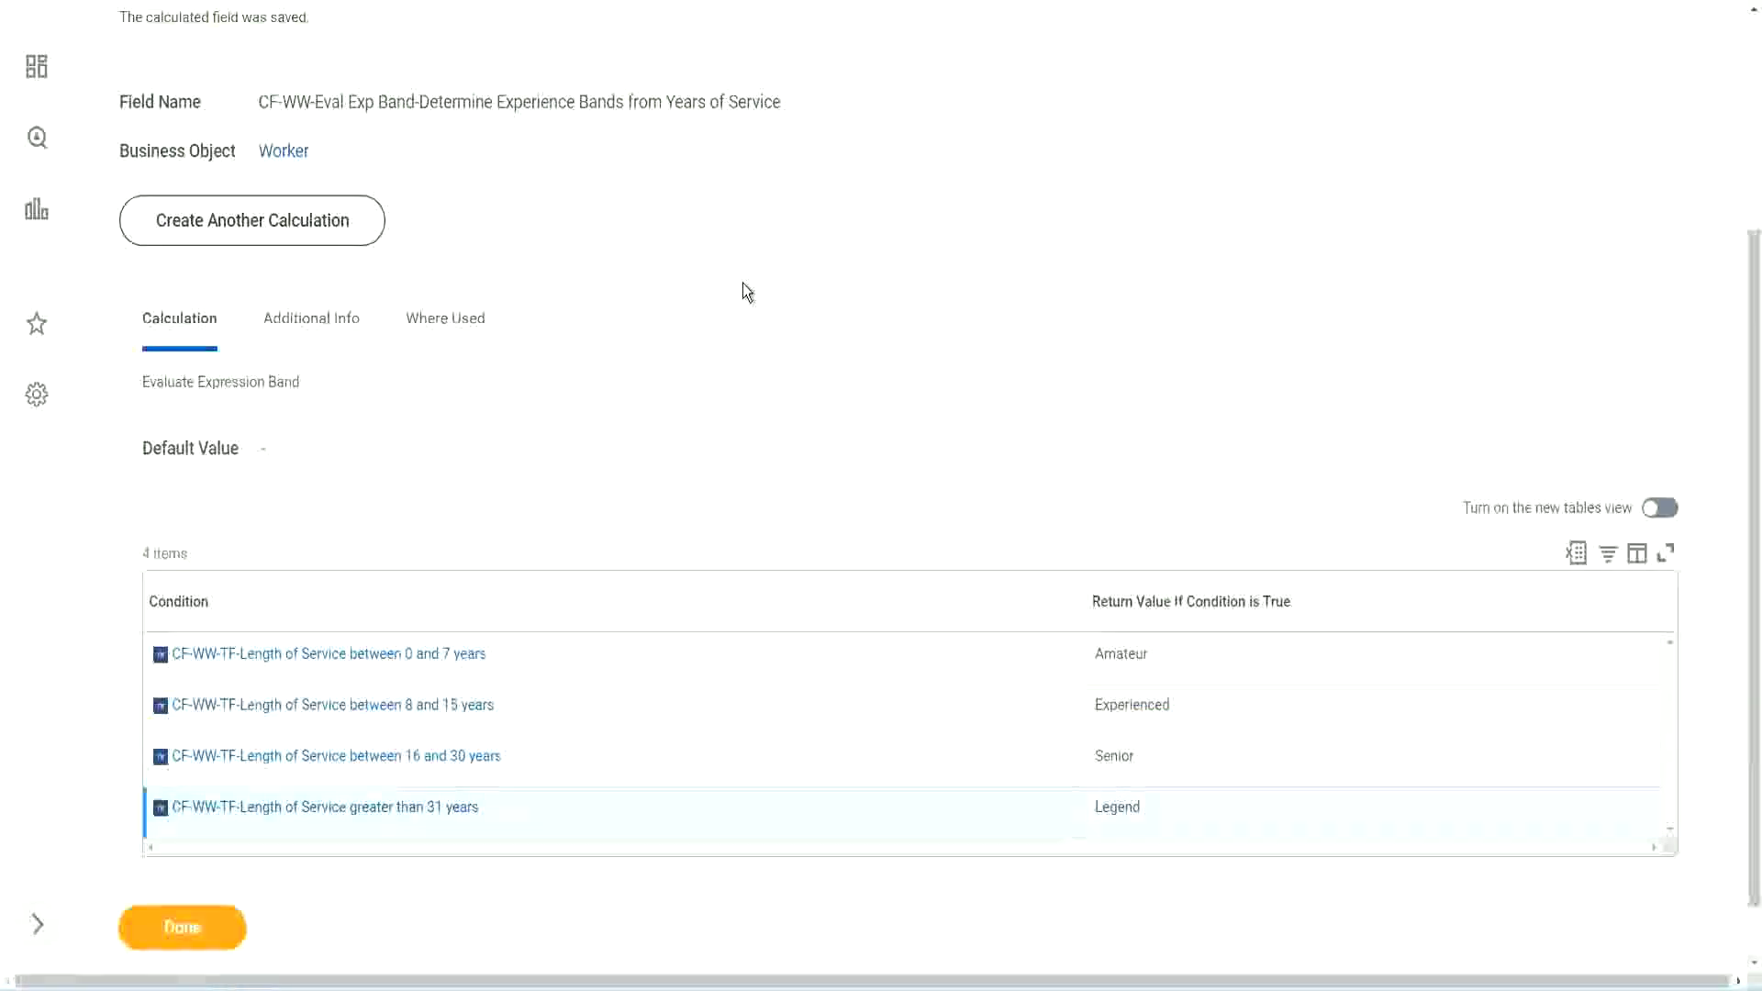
# Step: Copy the name of the saved calculated field, CF-WW-Eval Exp Band-Determine Experience Bands from Years of Service
pyautogui.scroll(4, 748, 291)
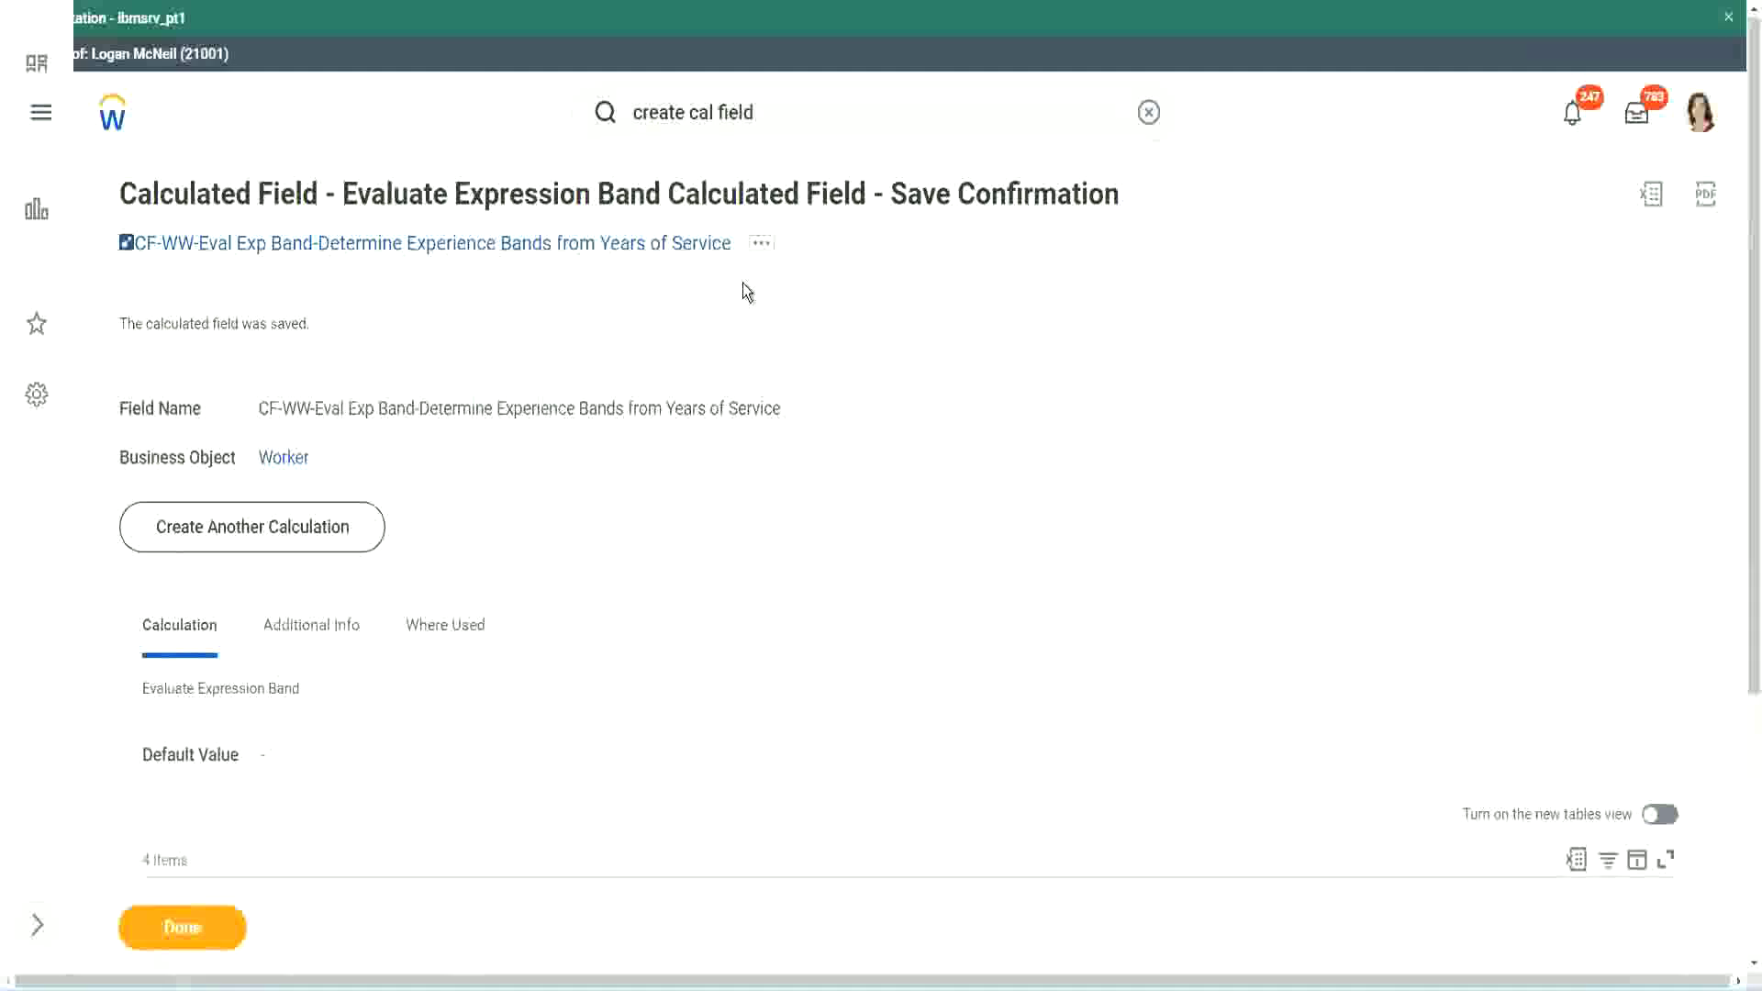
pyautogui.rightClick(577, 251)
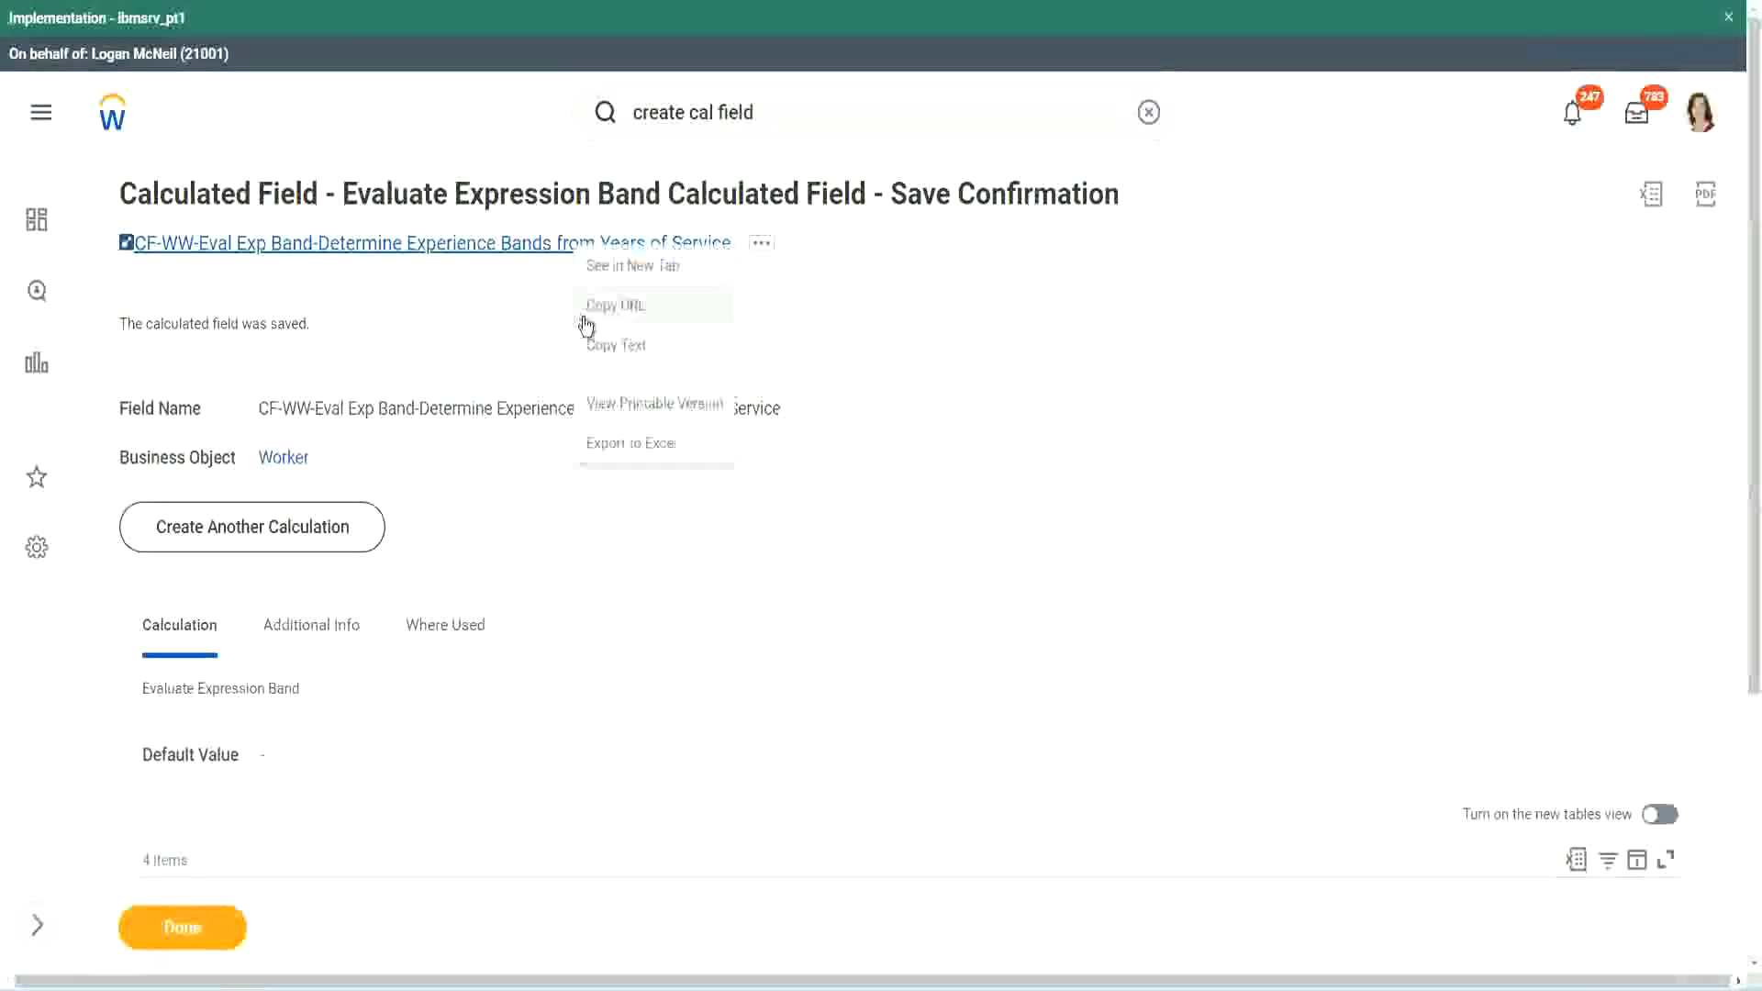
pyautogui.click(611, 345)
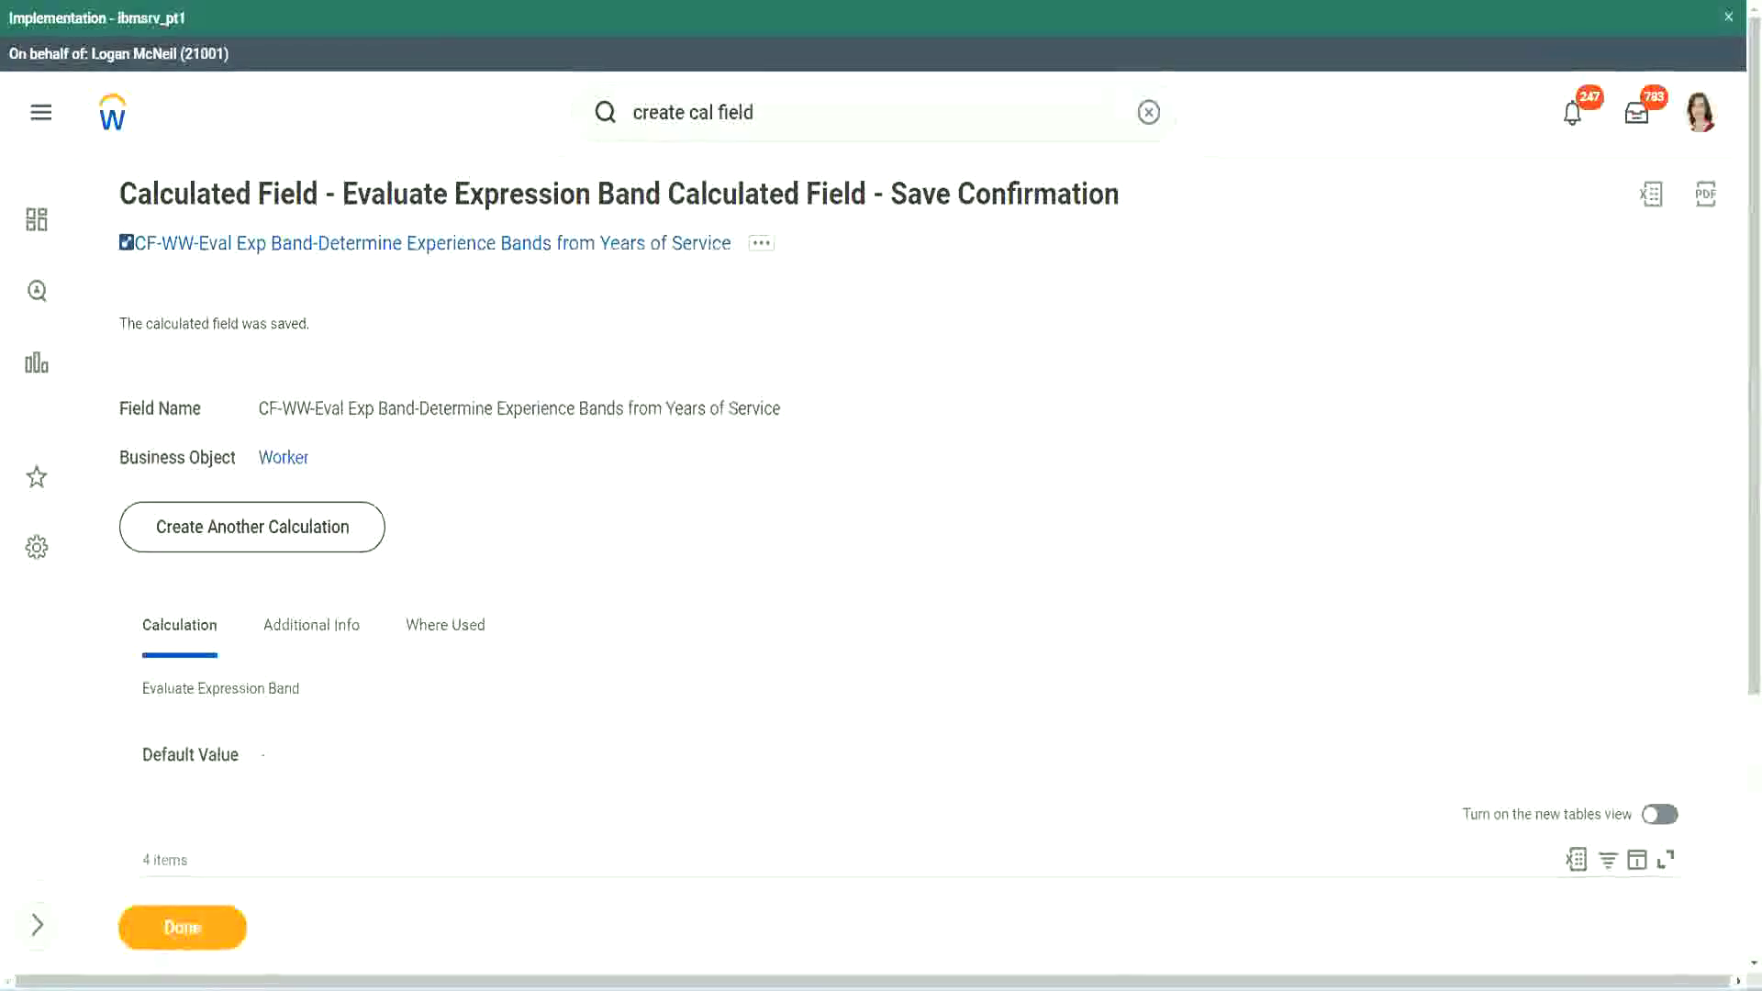
# Step: Review the saved field's default value and conditions, together with the calculated field functions slide and the band notes in Notepad++
pyautogui.scroll(-2, 582, 710)
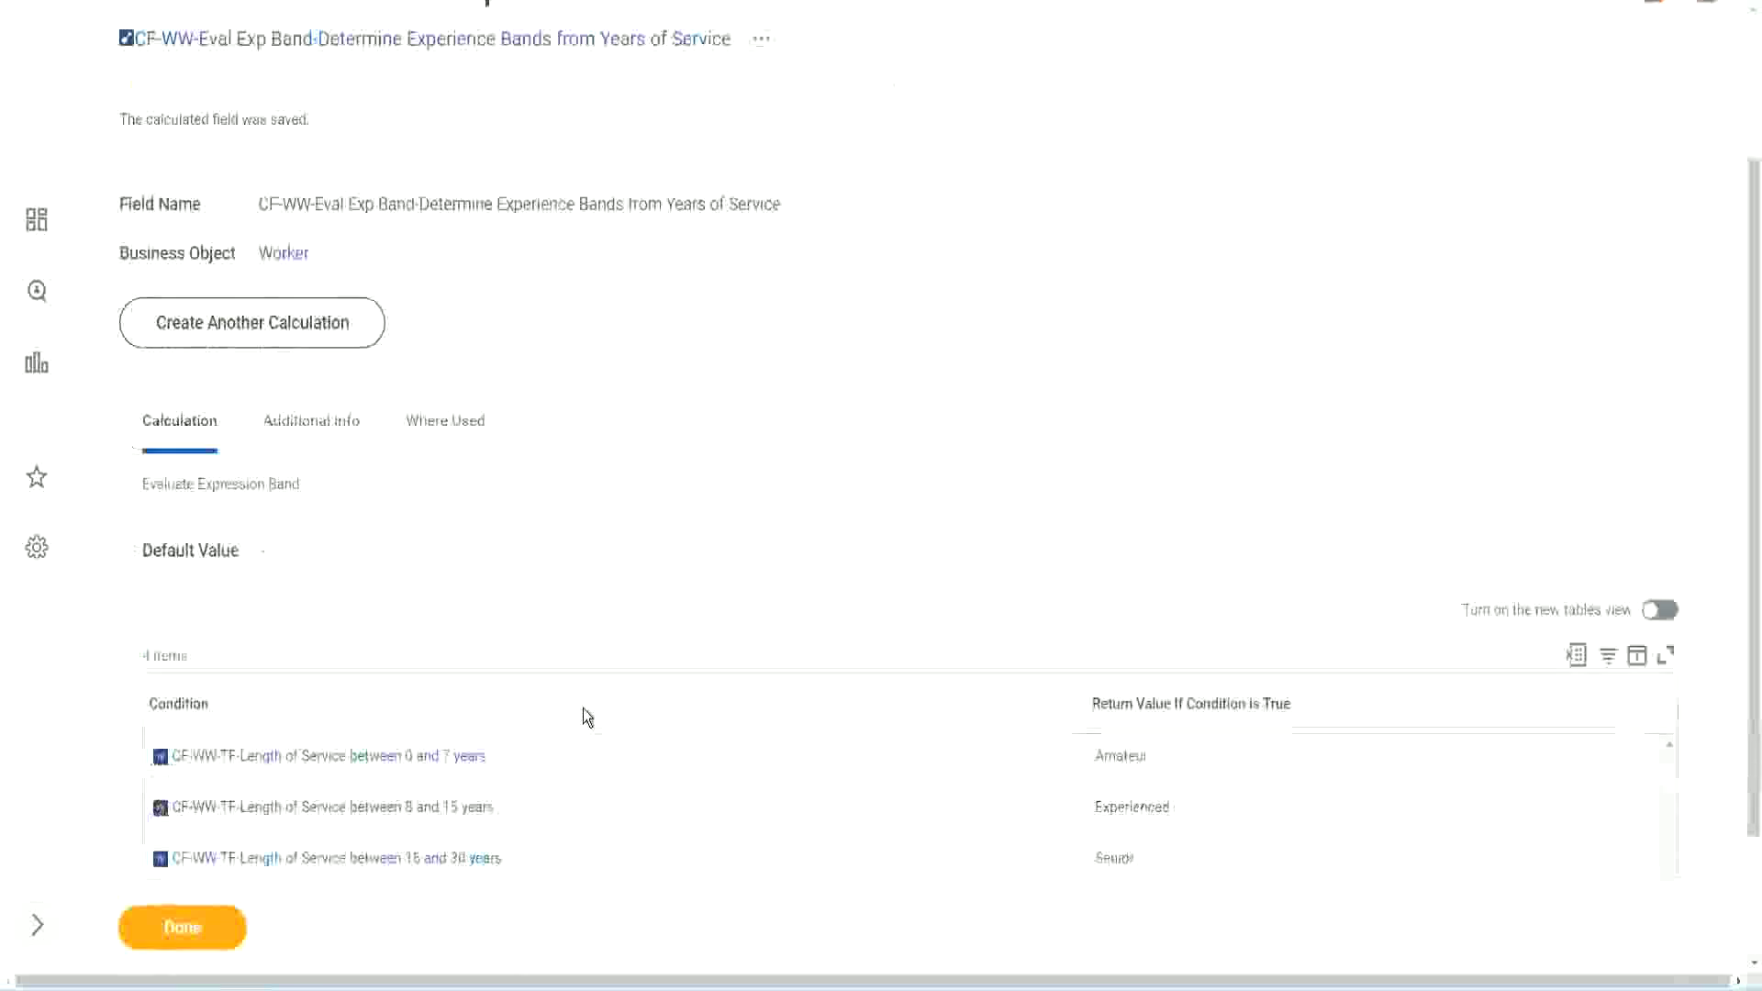
pyautogui.scroll(-1, 587, 717)
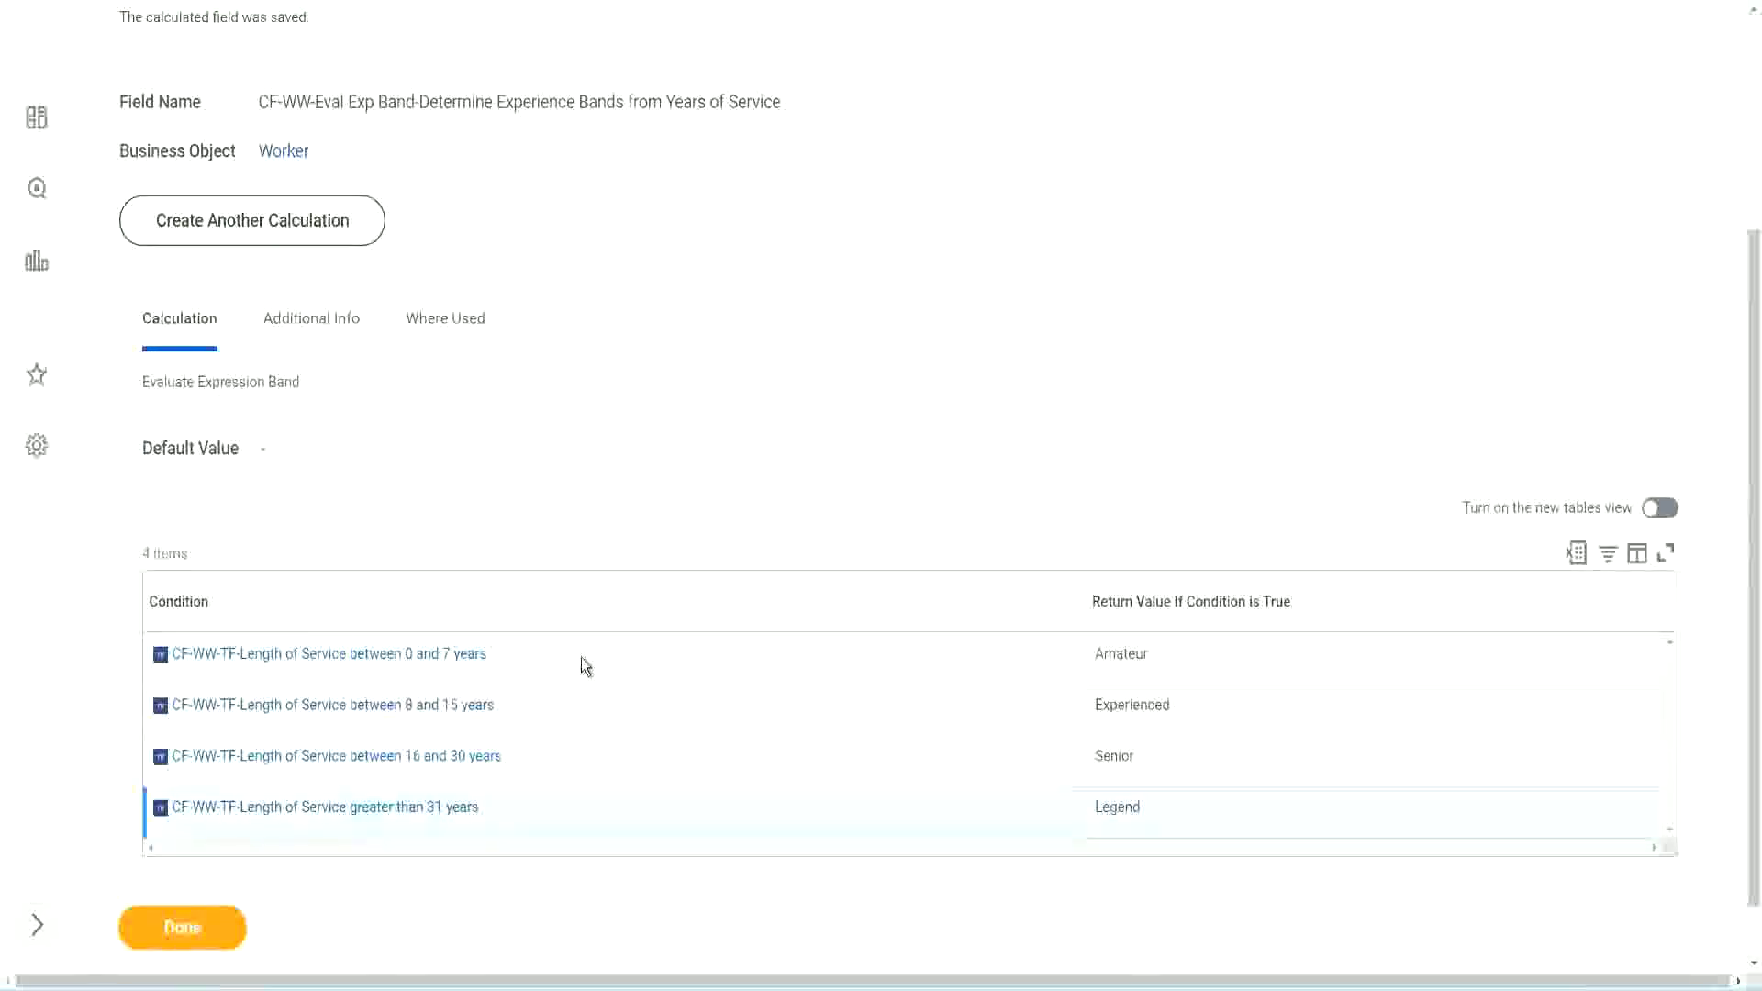
pyautogui.scroll(-1, 597, 647)
pyautogui.scroll(2, 614, 409)
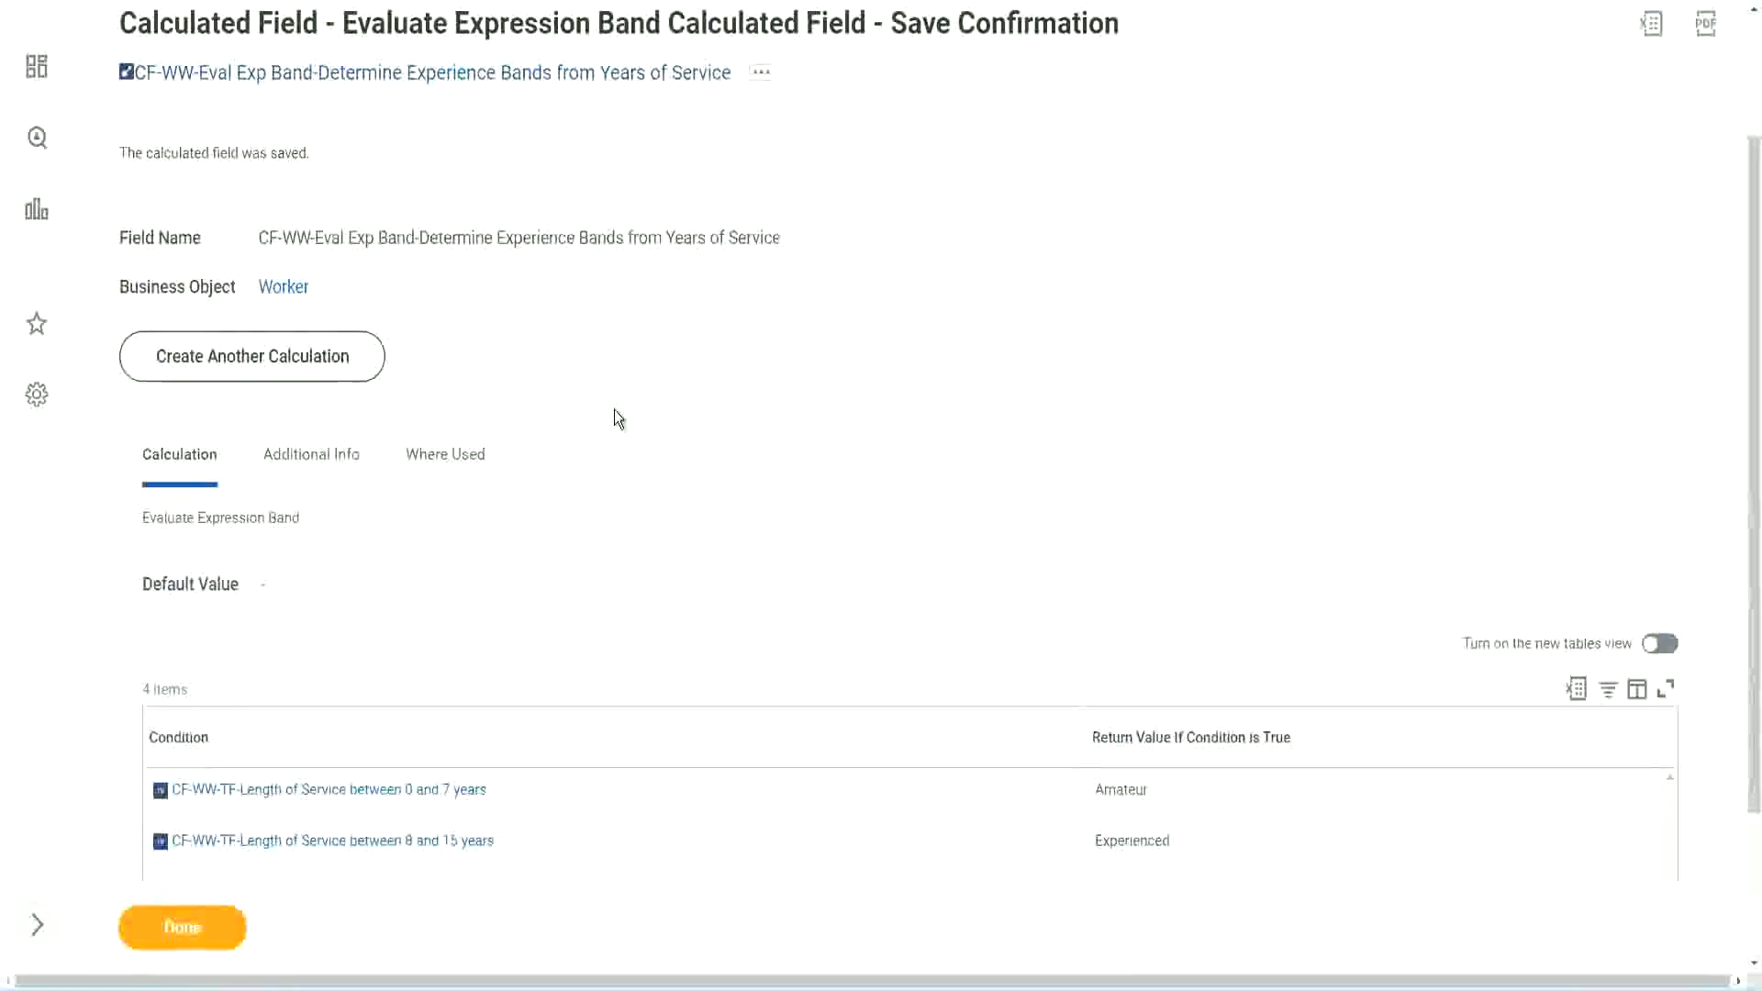
pyautogui.scroll(-2, 614, 409)
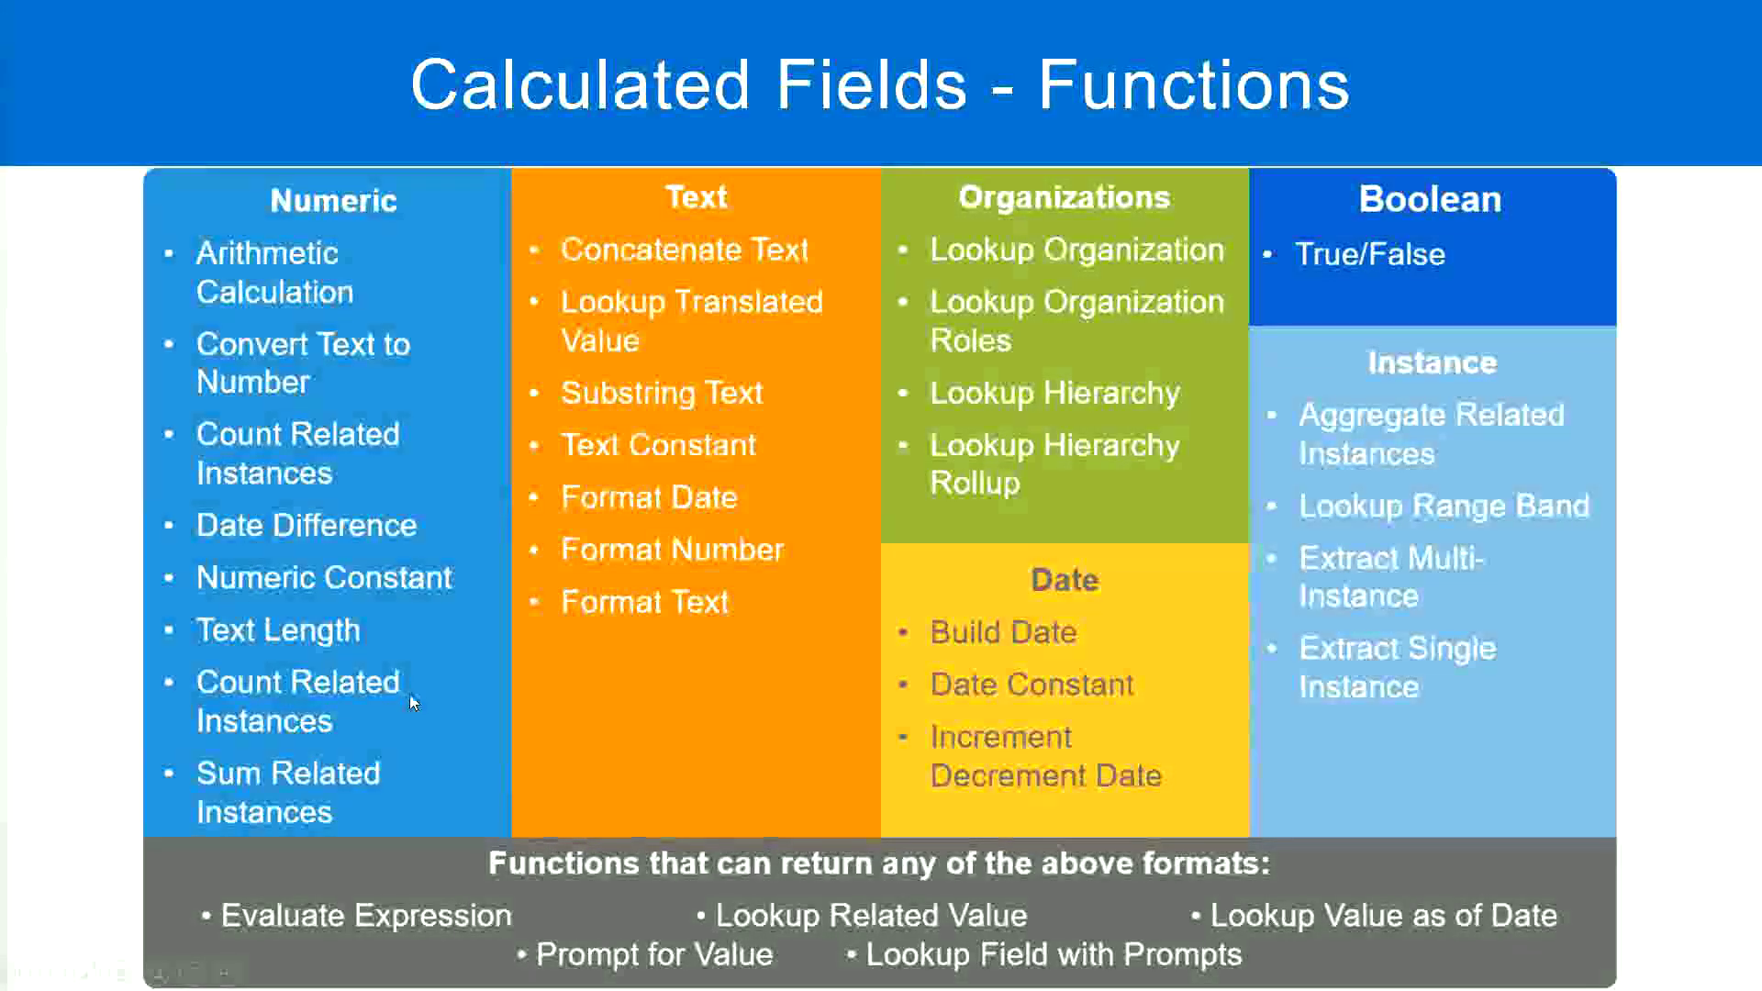
pyautogui.hotkey('alt', 'Tab')
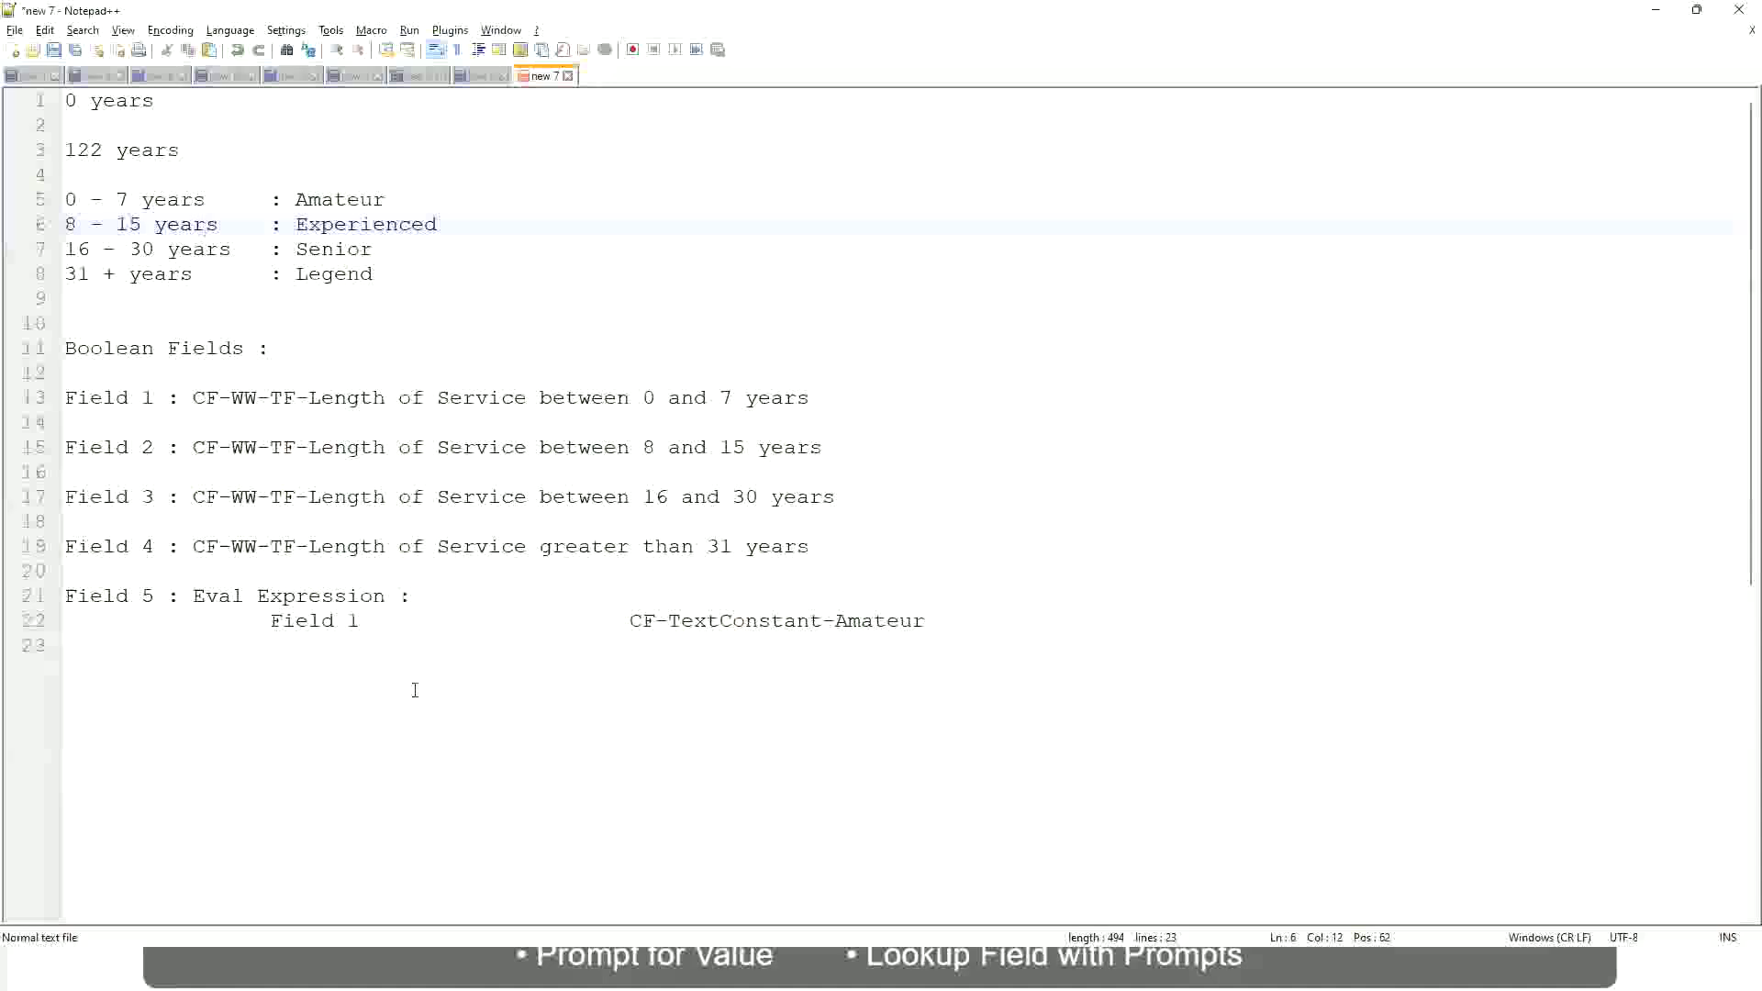
pyautogui.hotkey('alt', 'Tab')
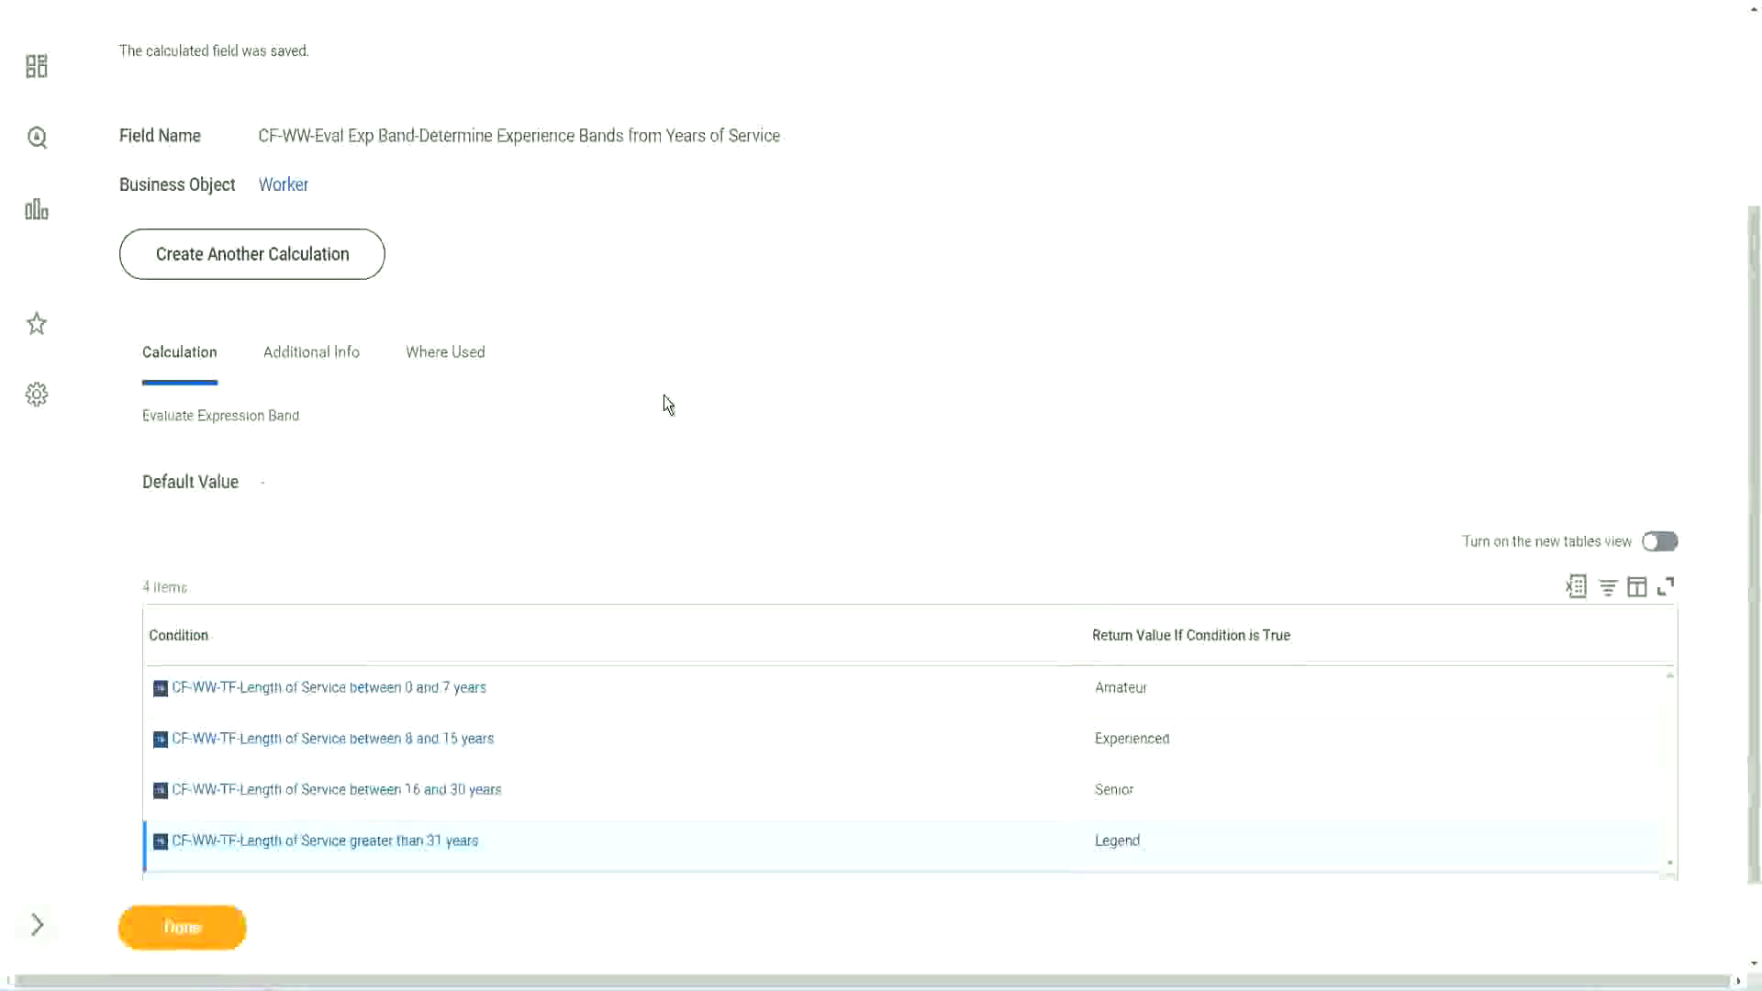
pyautogui.scroll(3, 663, 395)
pyautogui.scroll(-4, 664, 395)
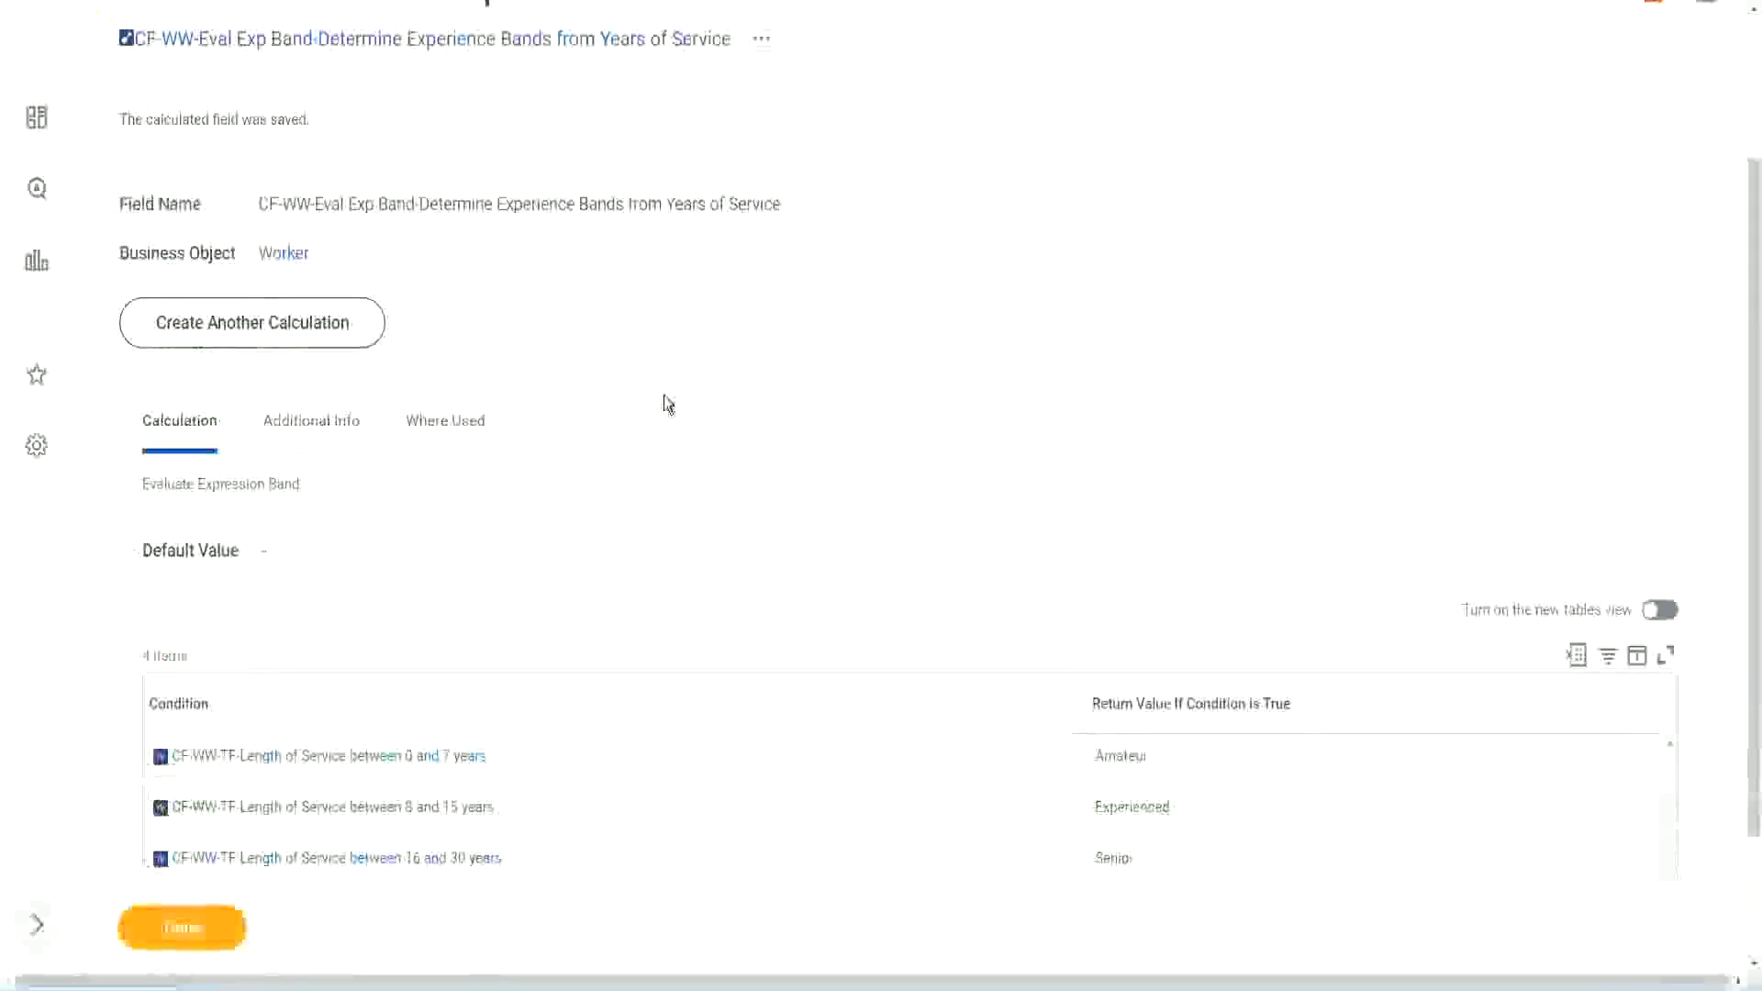
# Step: Close the calculated field's save confirmation and open the WW Employee Details custom report for editing
pyautogui.click(189, 927)
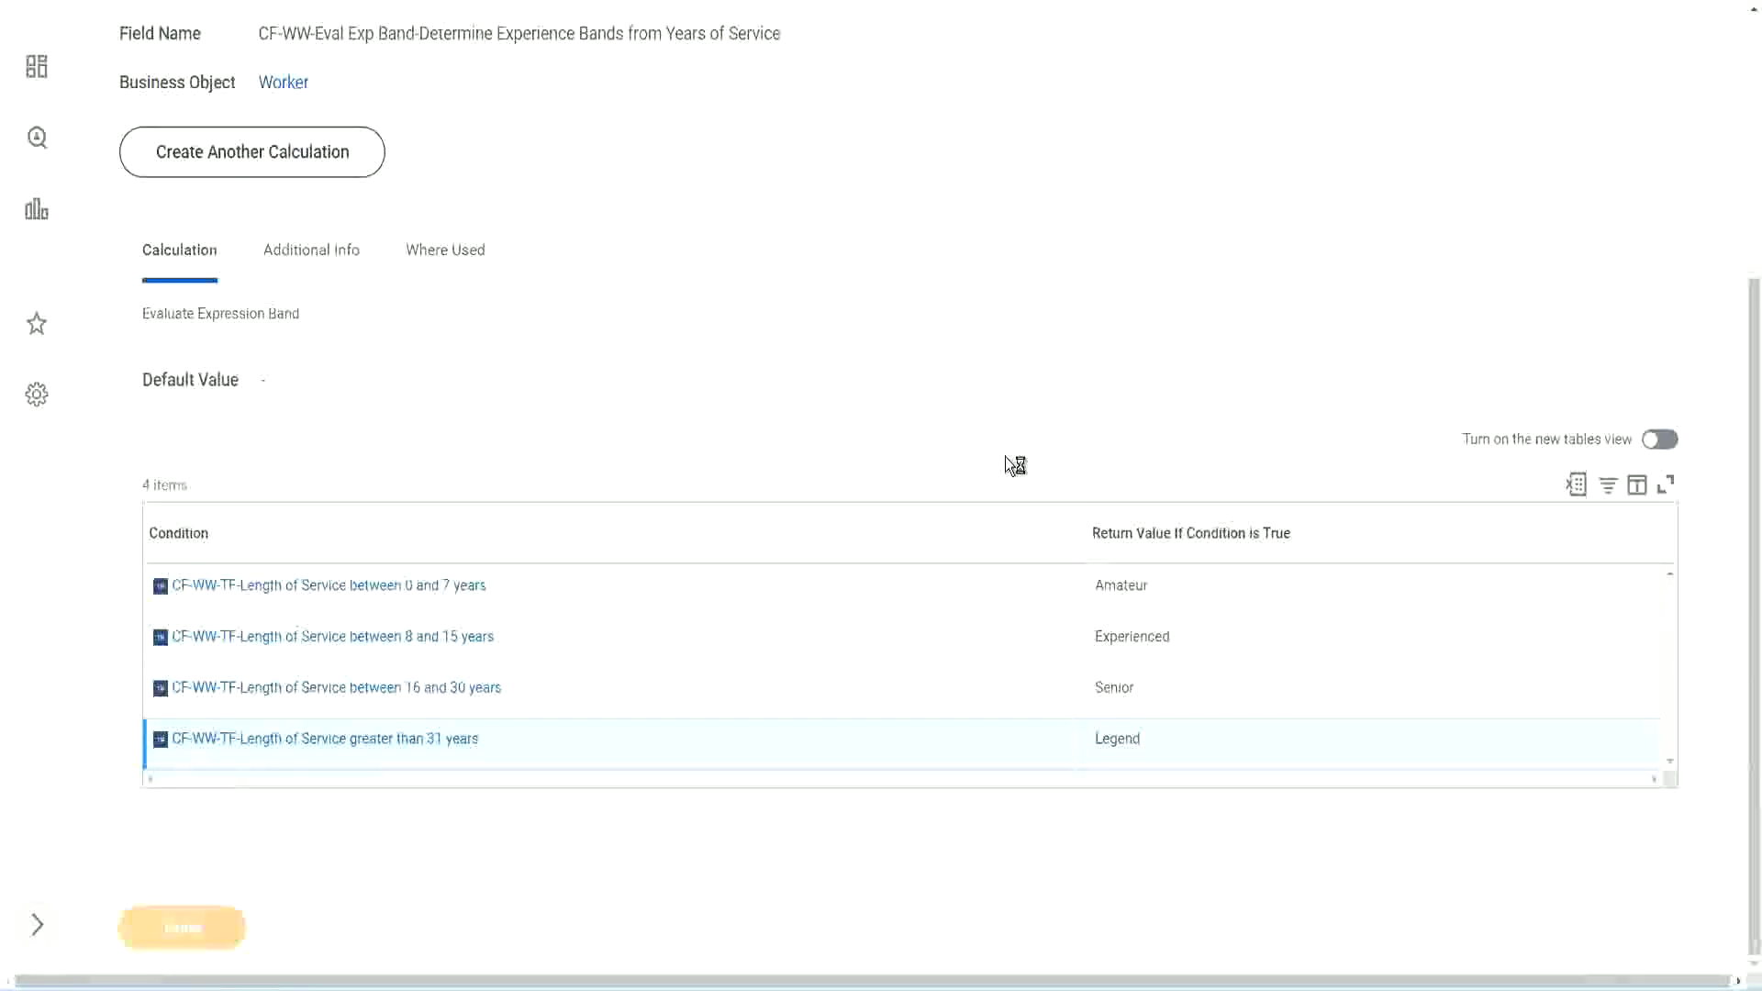
pyautogui.scroll(-3, 789, 412)
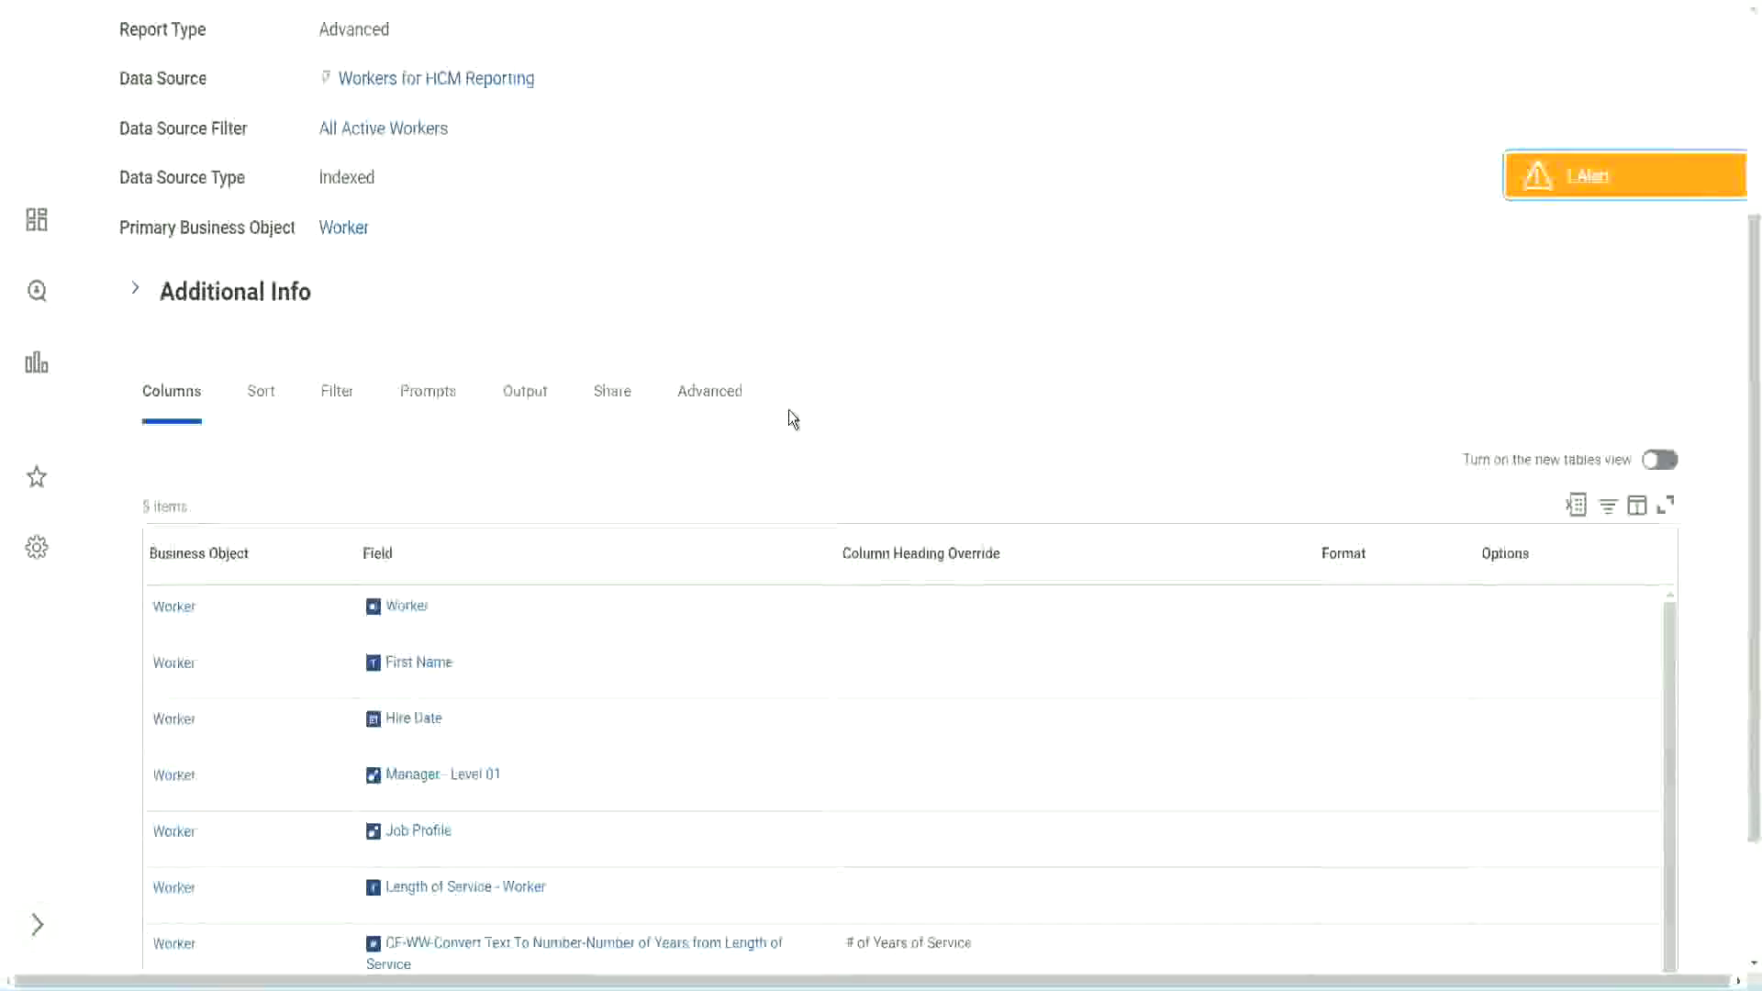
pyautogui.scroll(3, 789, 411)
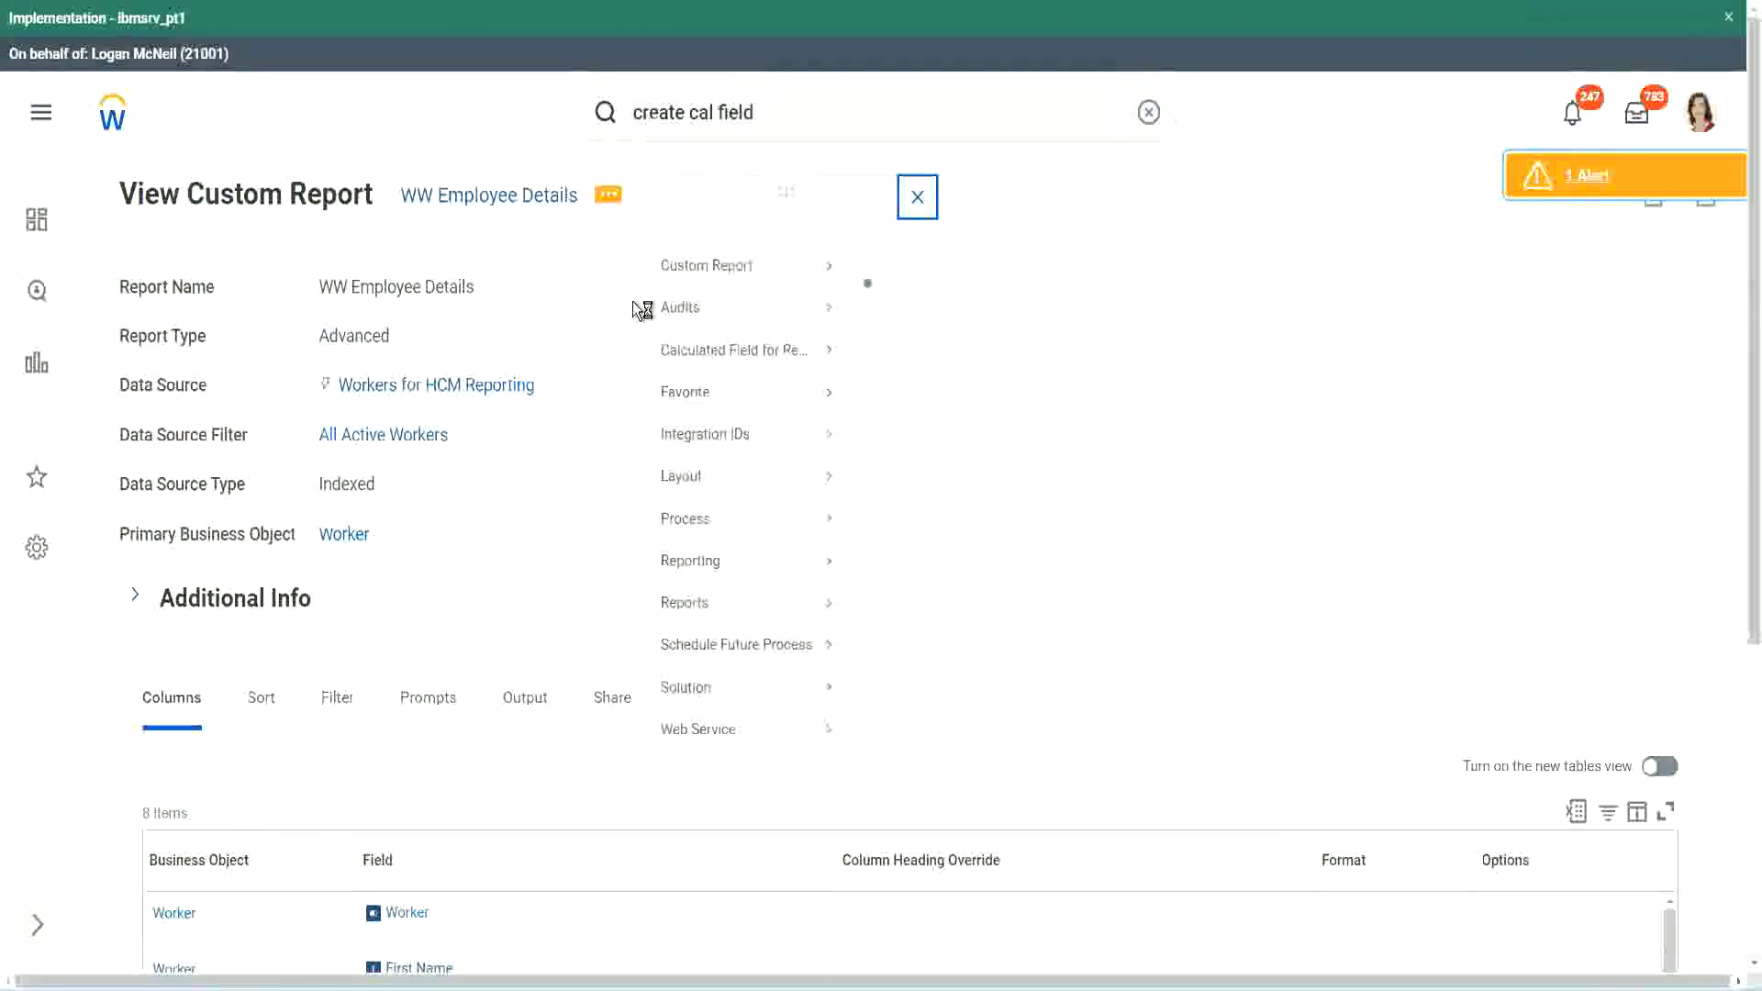
pyautogui.moveTo(700, 293)
pyautogui.click(891, 298)
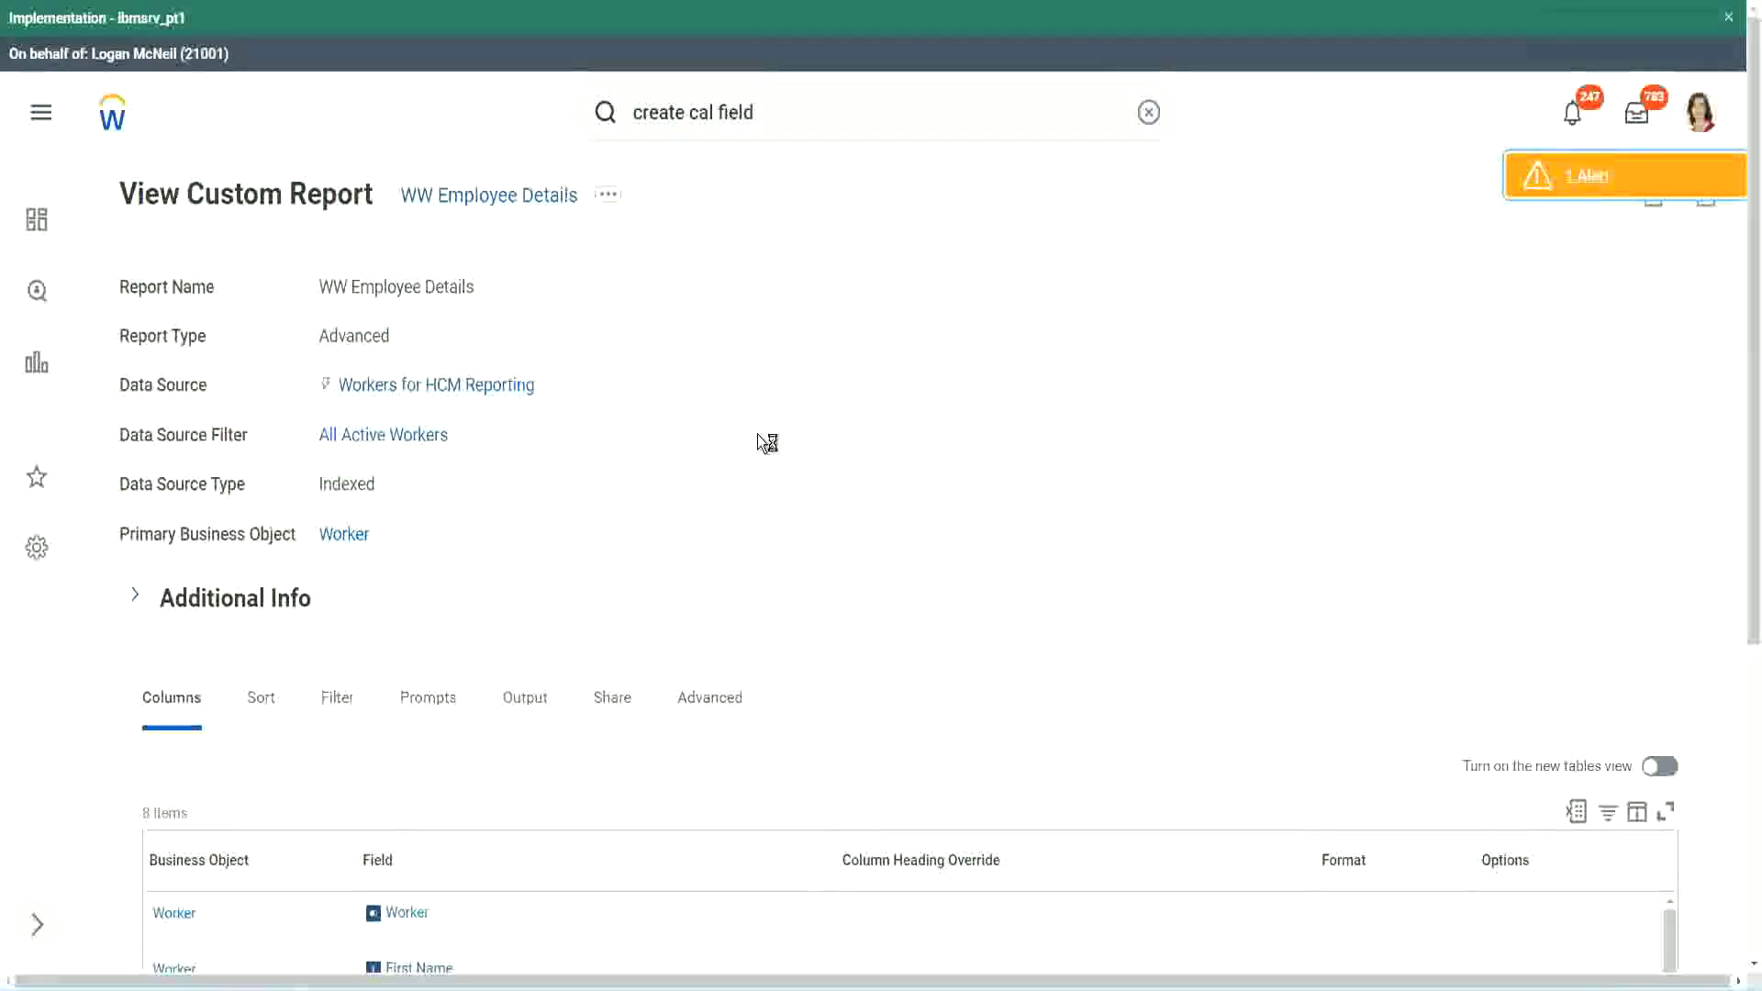
pyautogui.scroll(-1, 767, 443)
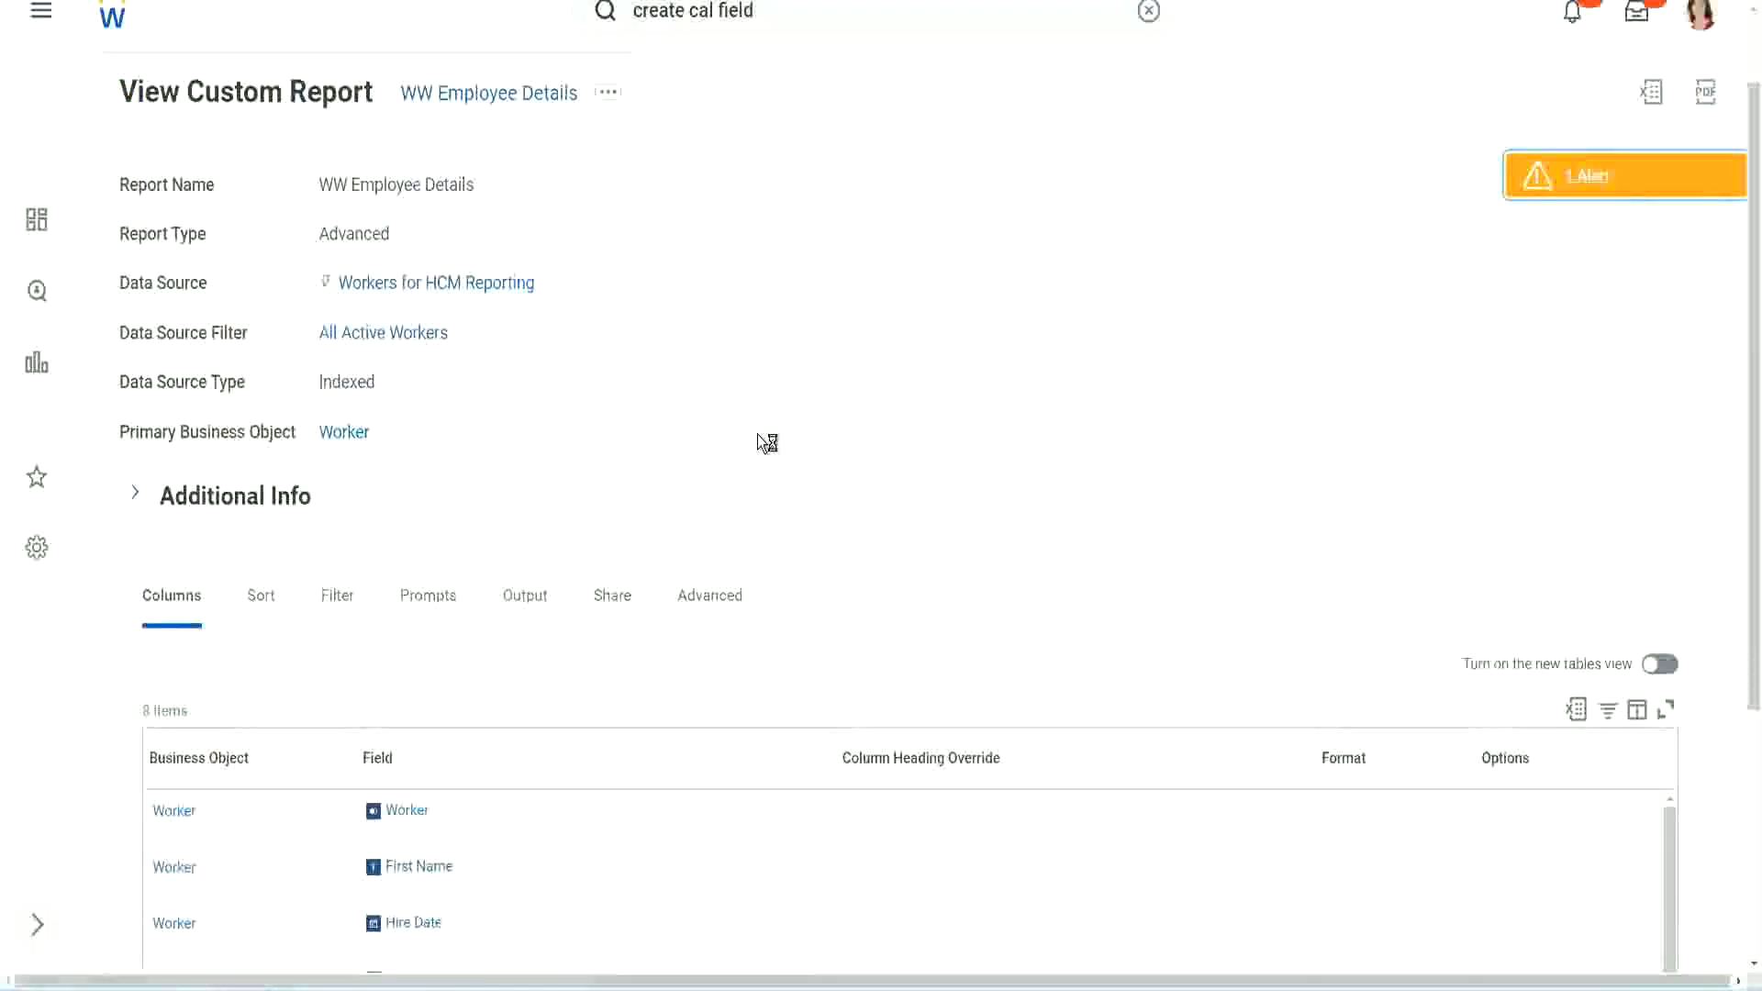
pyautogui.scroll(-4, 758, 435)
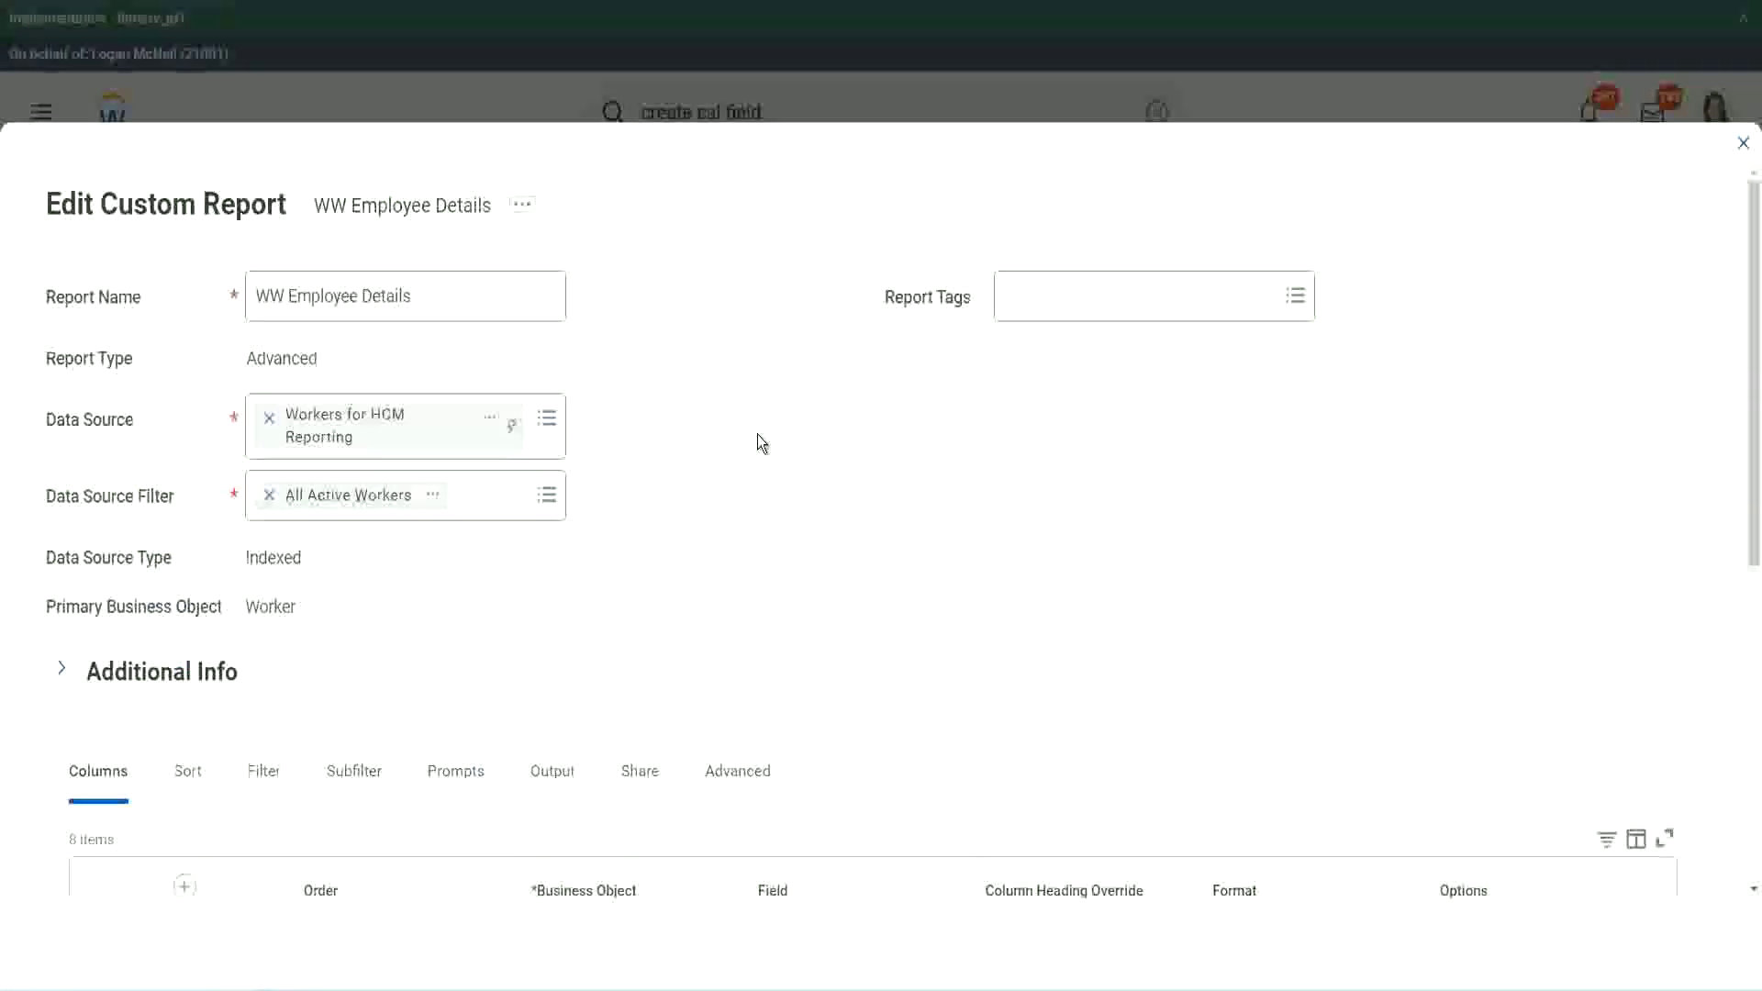
# Step: Add a new Worker row below the Experience Bands column and copy that column's calculated field name
pyautogui.scroll(-8, 758, 434)
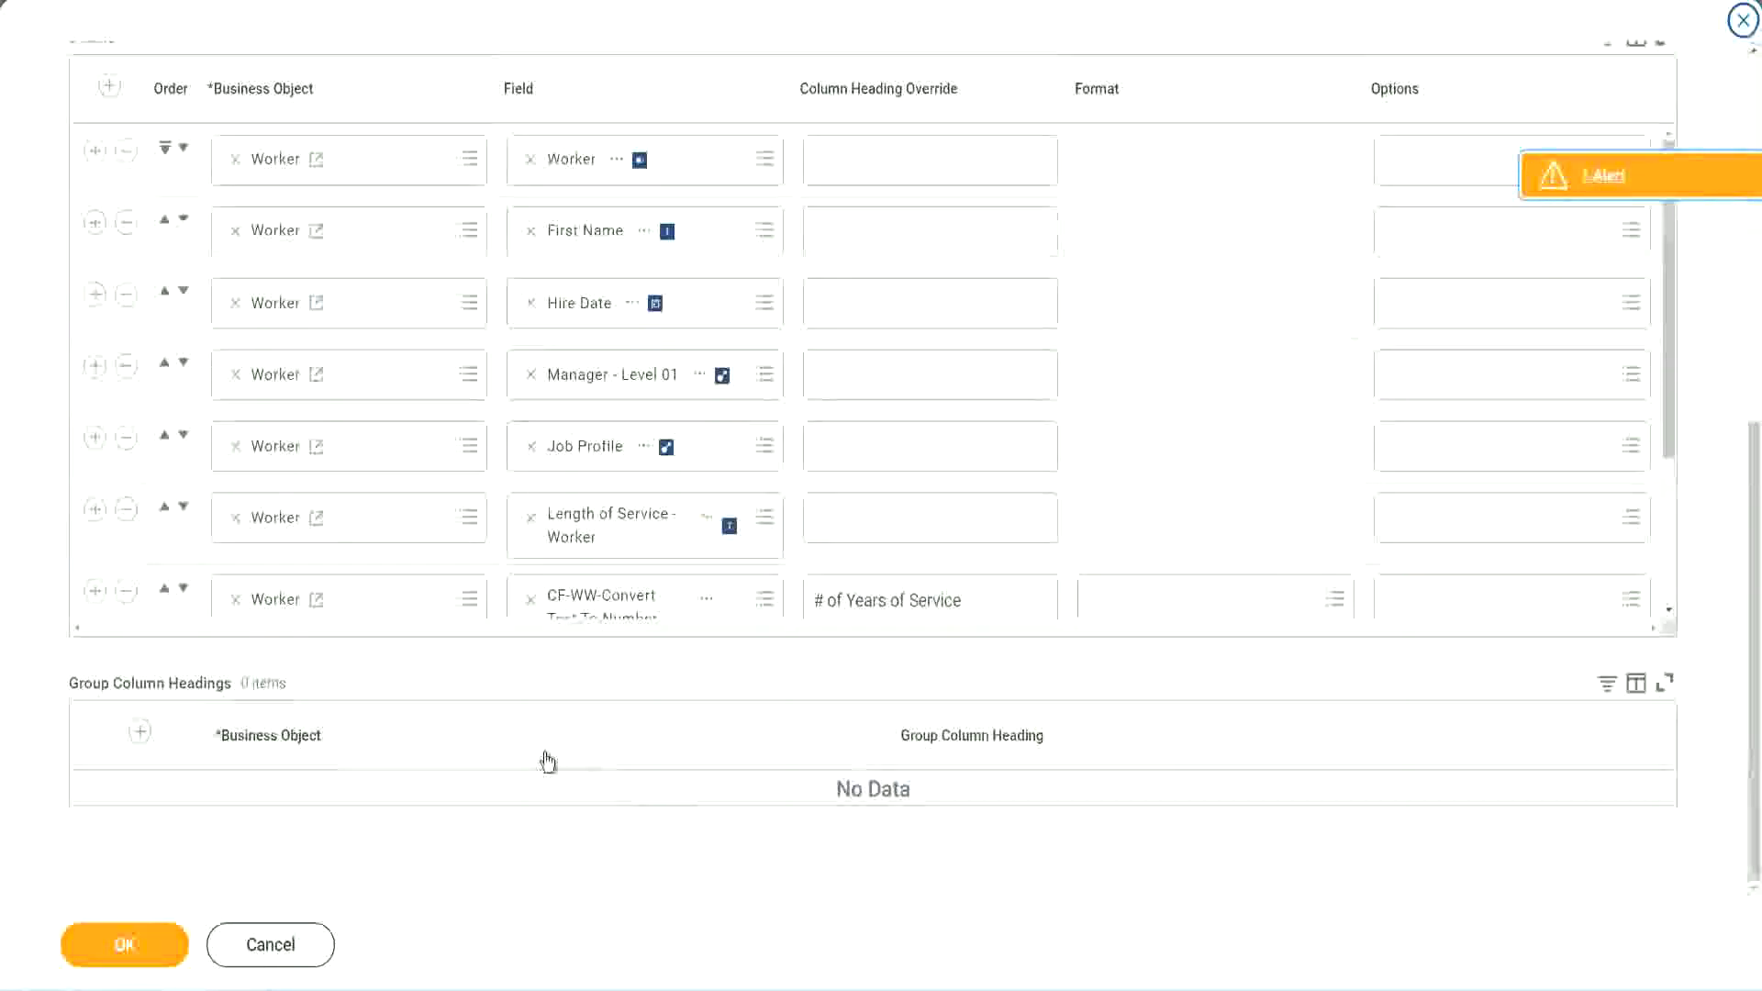
pyautogui.scroll(-3, 322, 507)
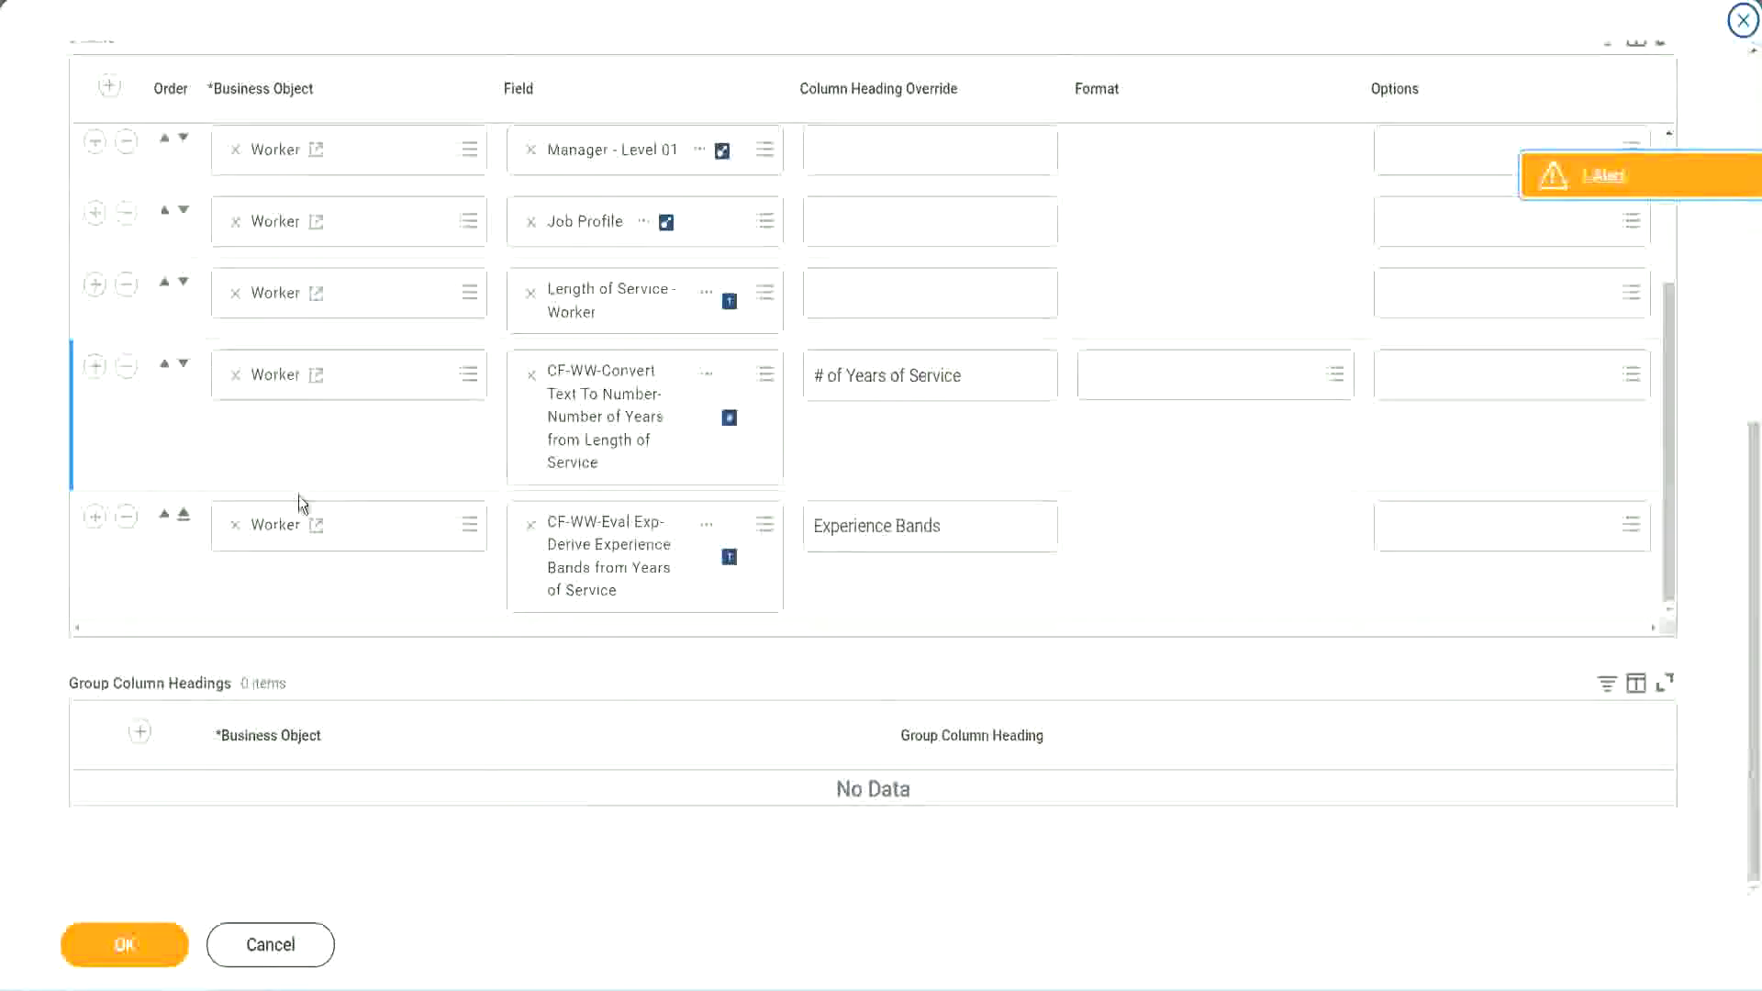
pyautogui.click(95, 517)
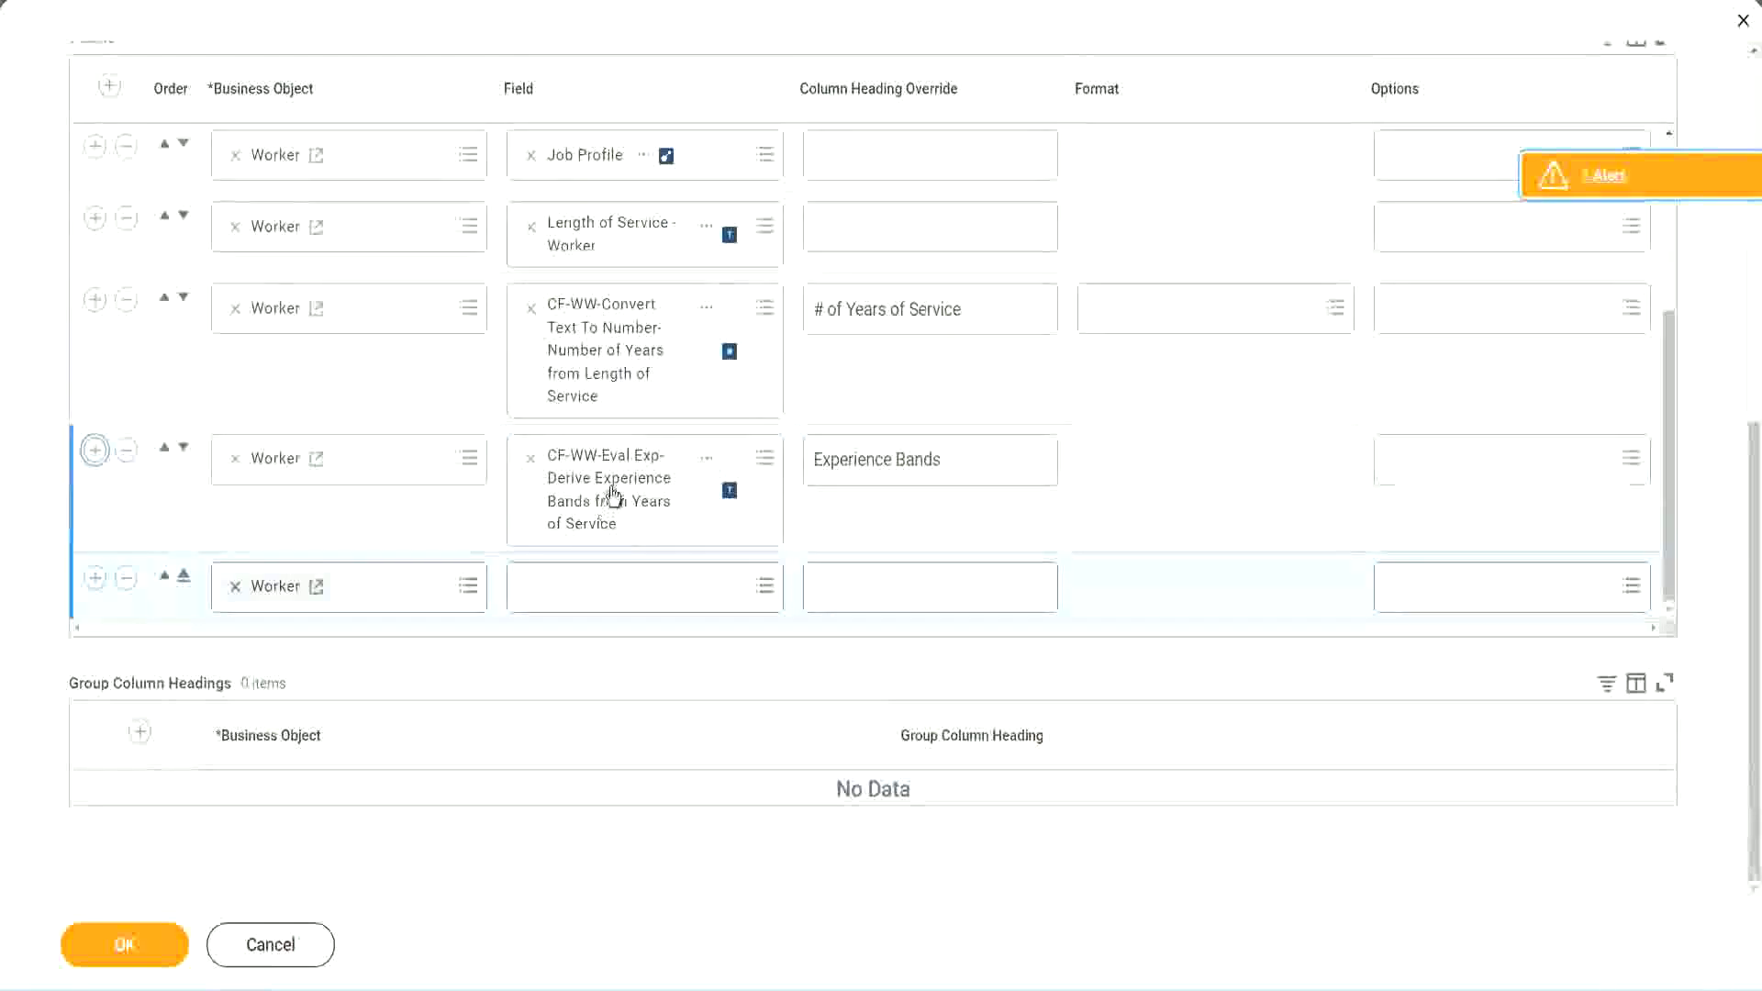
pyautogui.rightClick(615, 497)
pyautogui.click(664, 588)
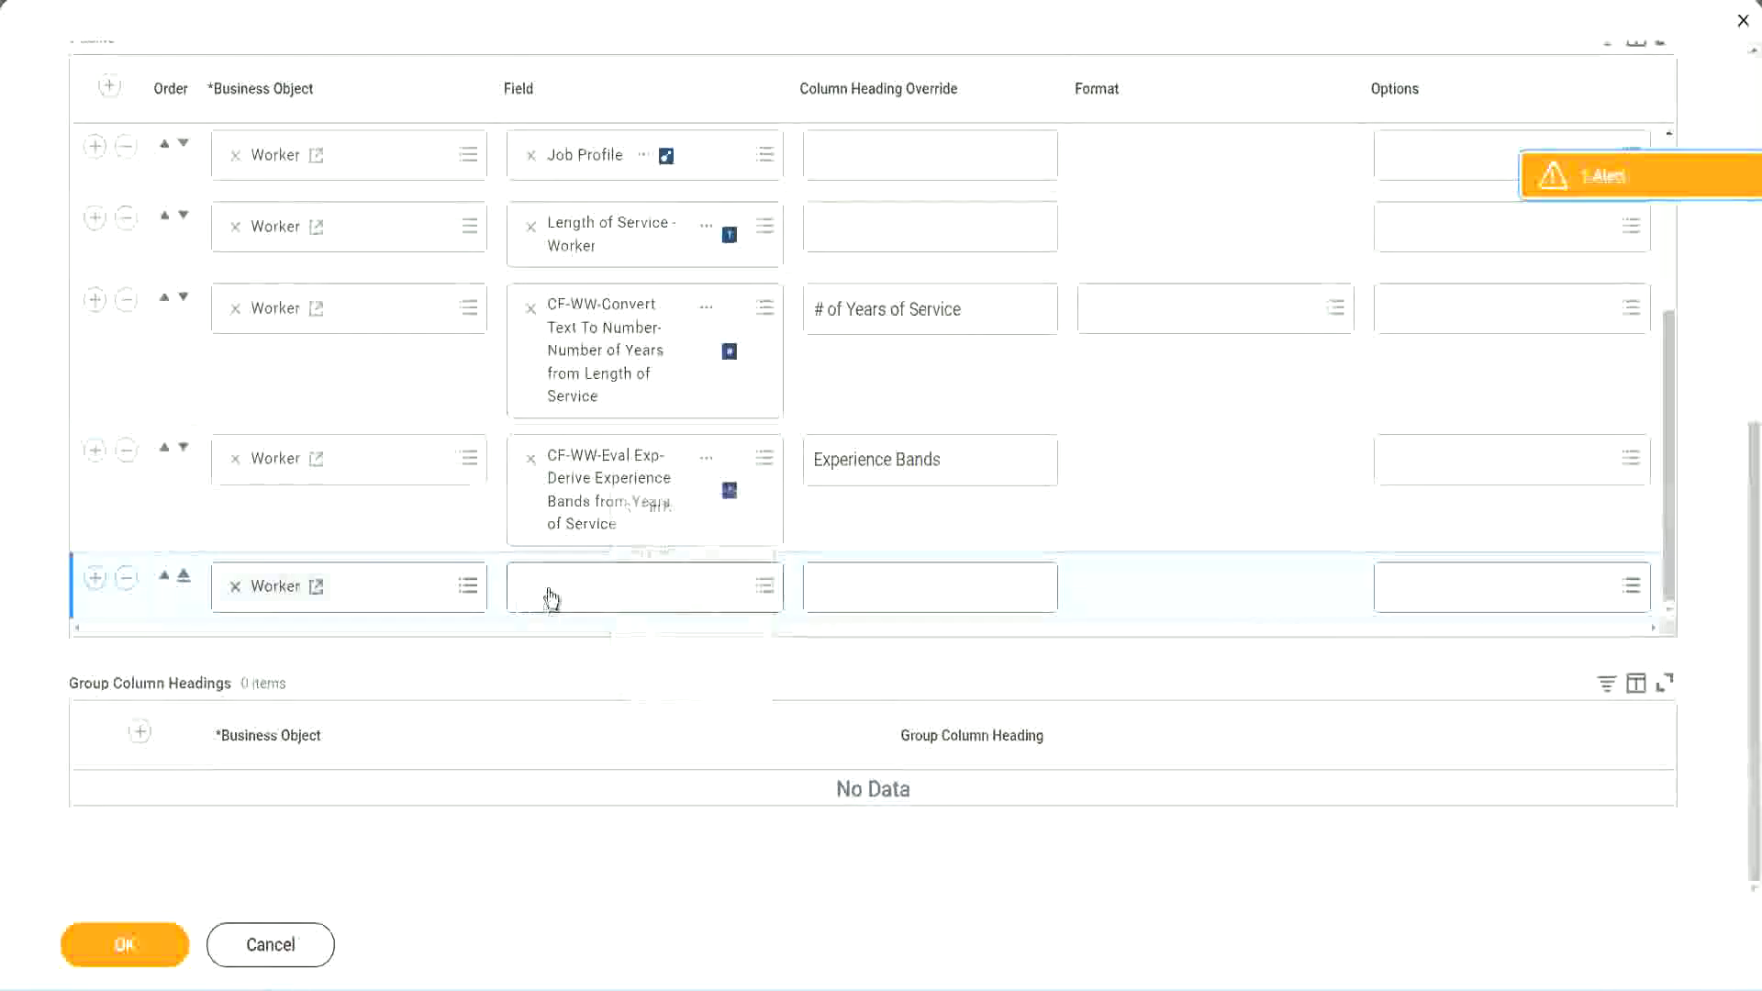
# Step: Search the new row's field for CF-WW-Eval Exp Band and select CF-WW-Eval Exp Band-Determine Experience Bands from Years of Service
pyautogui.click(657, 597)
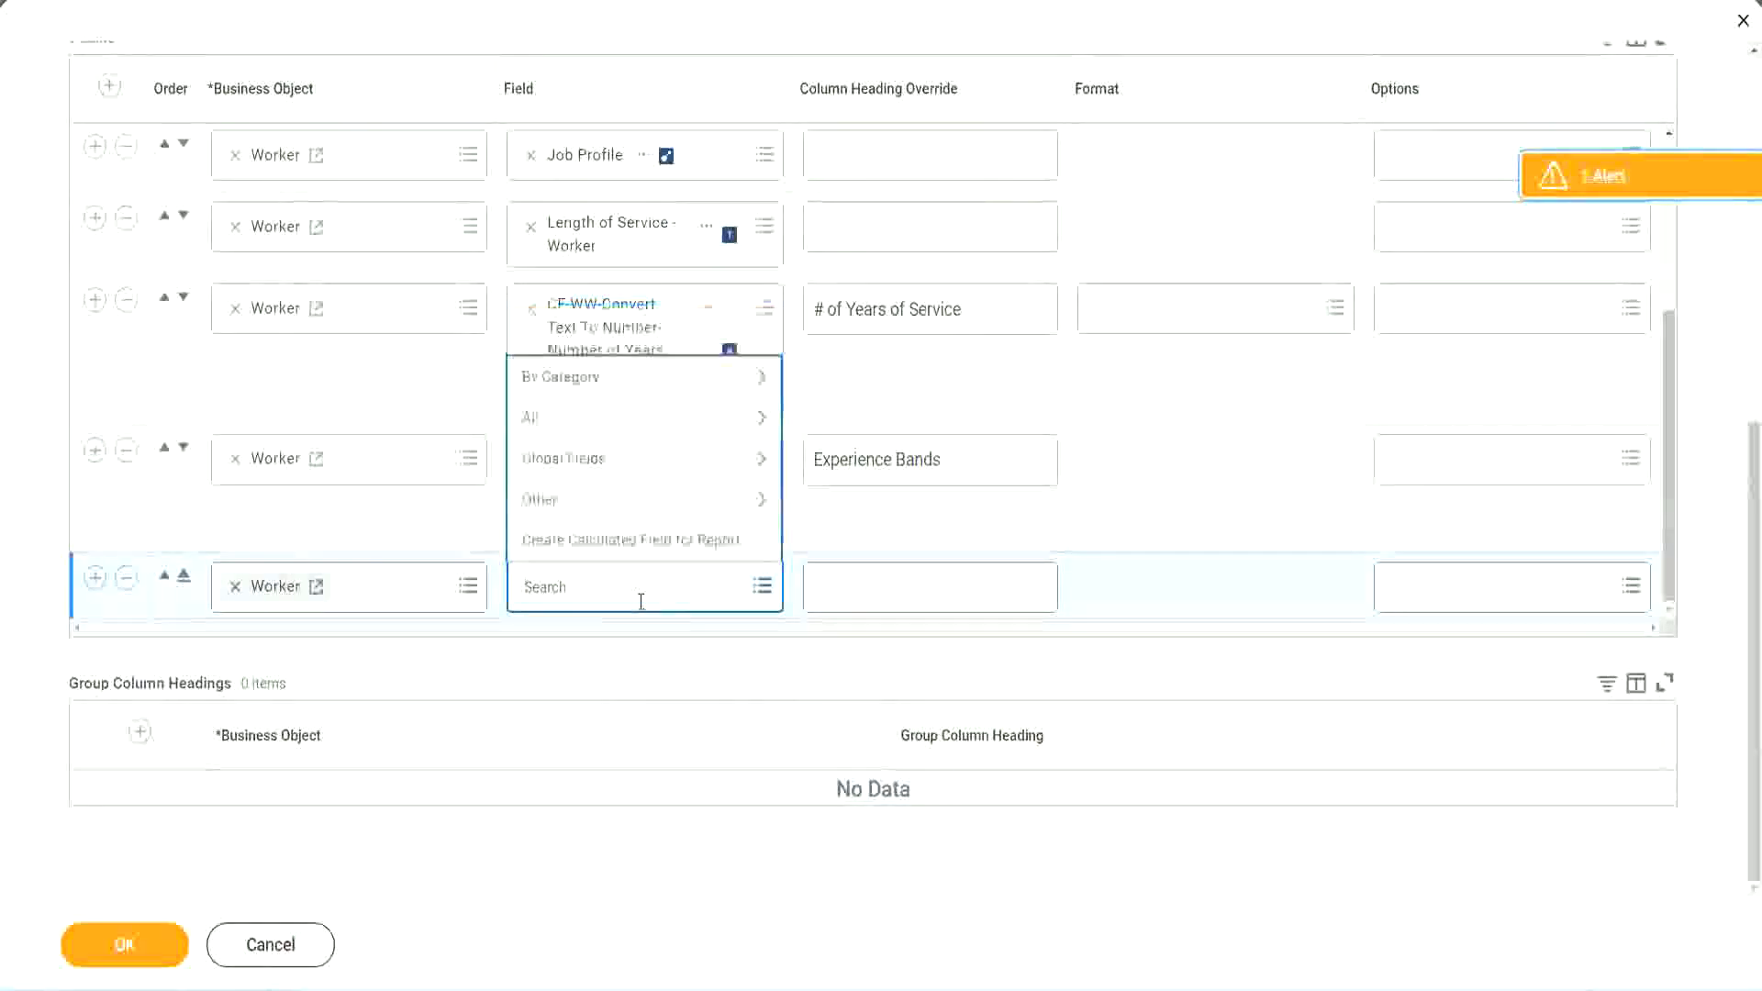
pyautogui.hotkey('ctrl', 'v')
pyautogui.hotkey('ctrl', 'a')
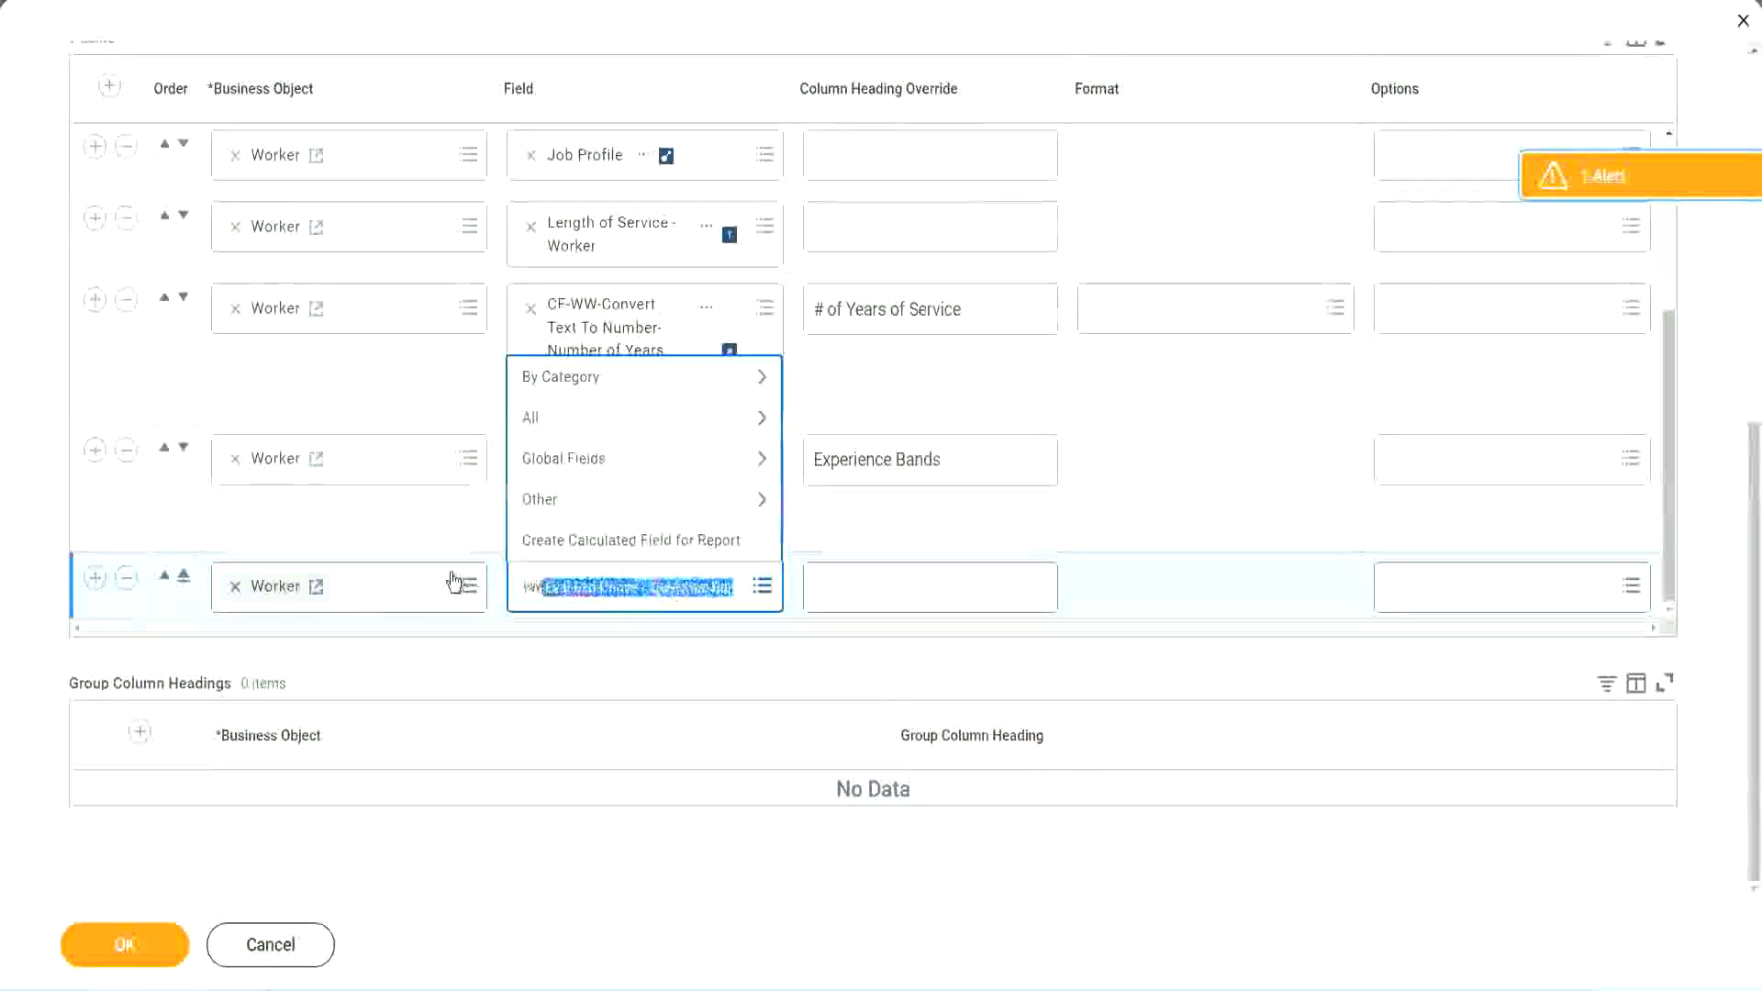
pyautogui.press('Return')
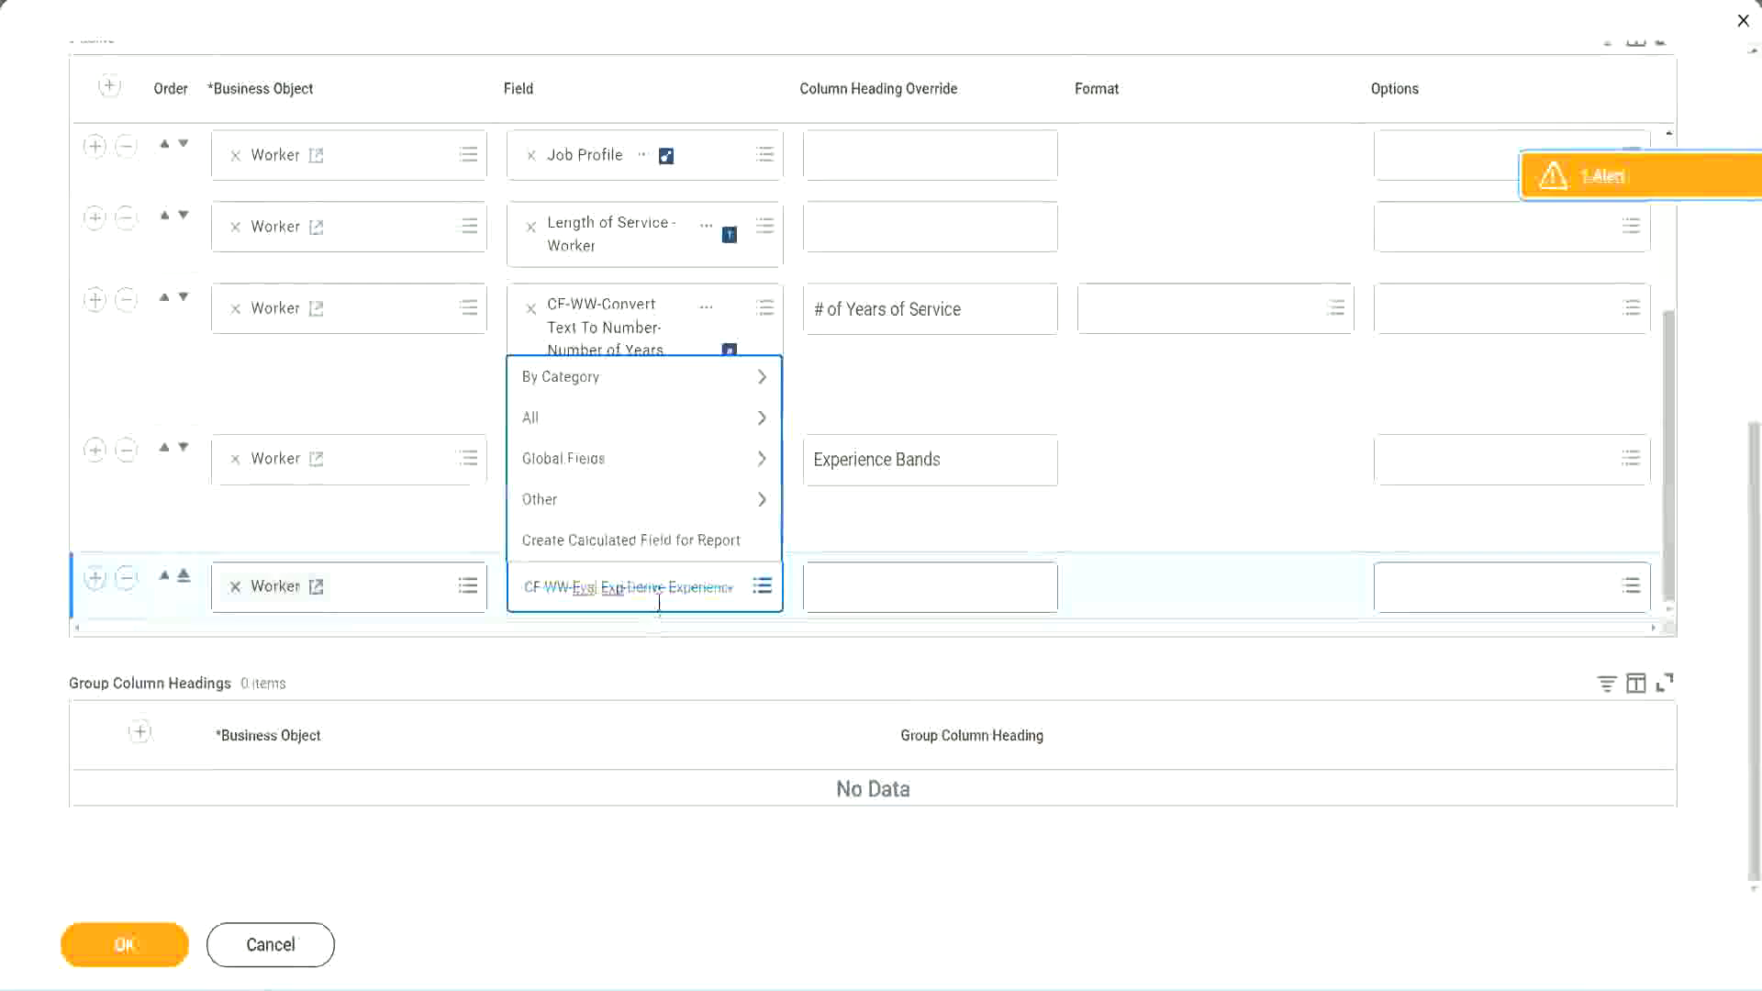
pyautogui.click(659, 601)
pyautogui.write('Bands')
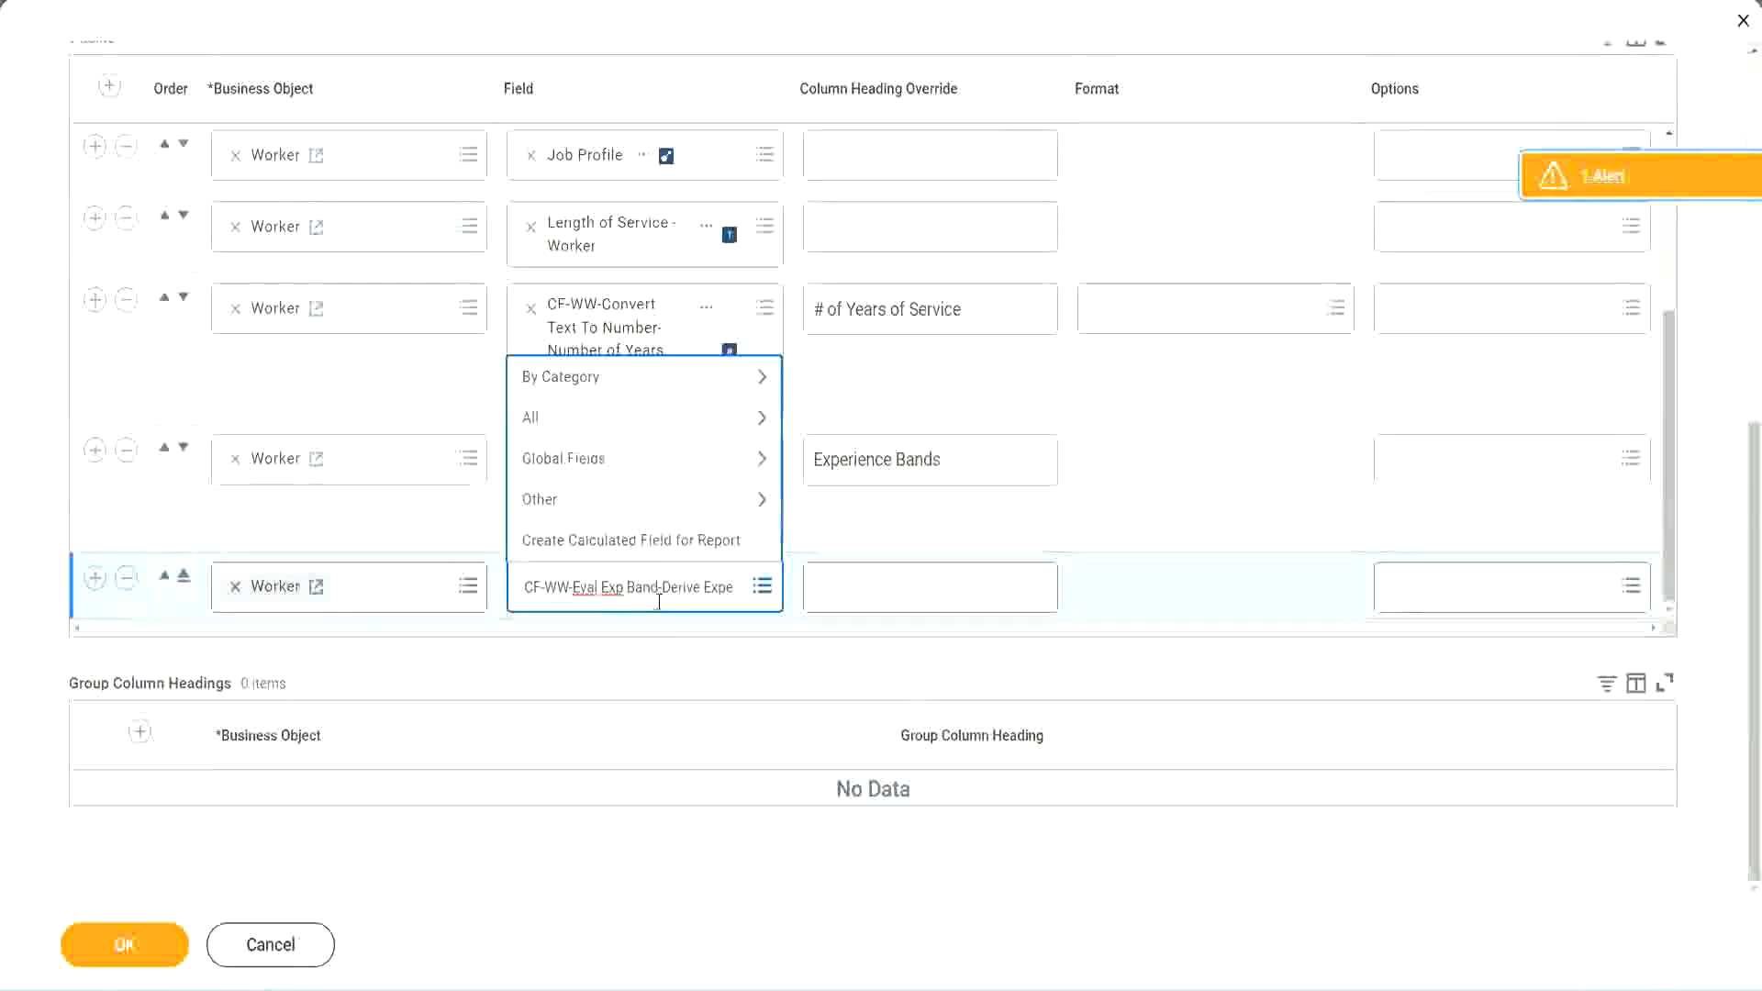
pyautogui.press('BackSpace')
pyautogui.hotkey('ctrl', 'Delete')
pyautogui.hotkey('ctrl', 'Delete')
pyautogui.hotkey('ctrl', 'Delete')
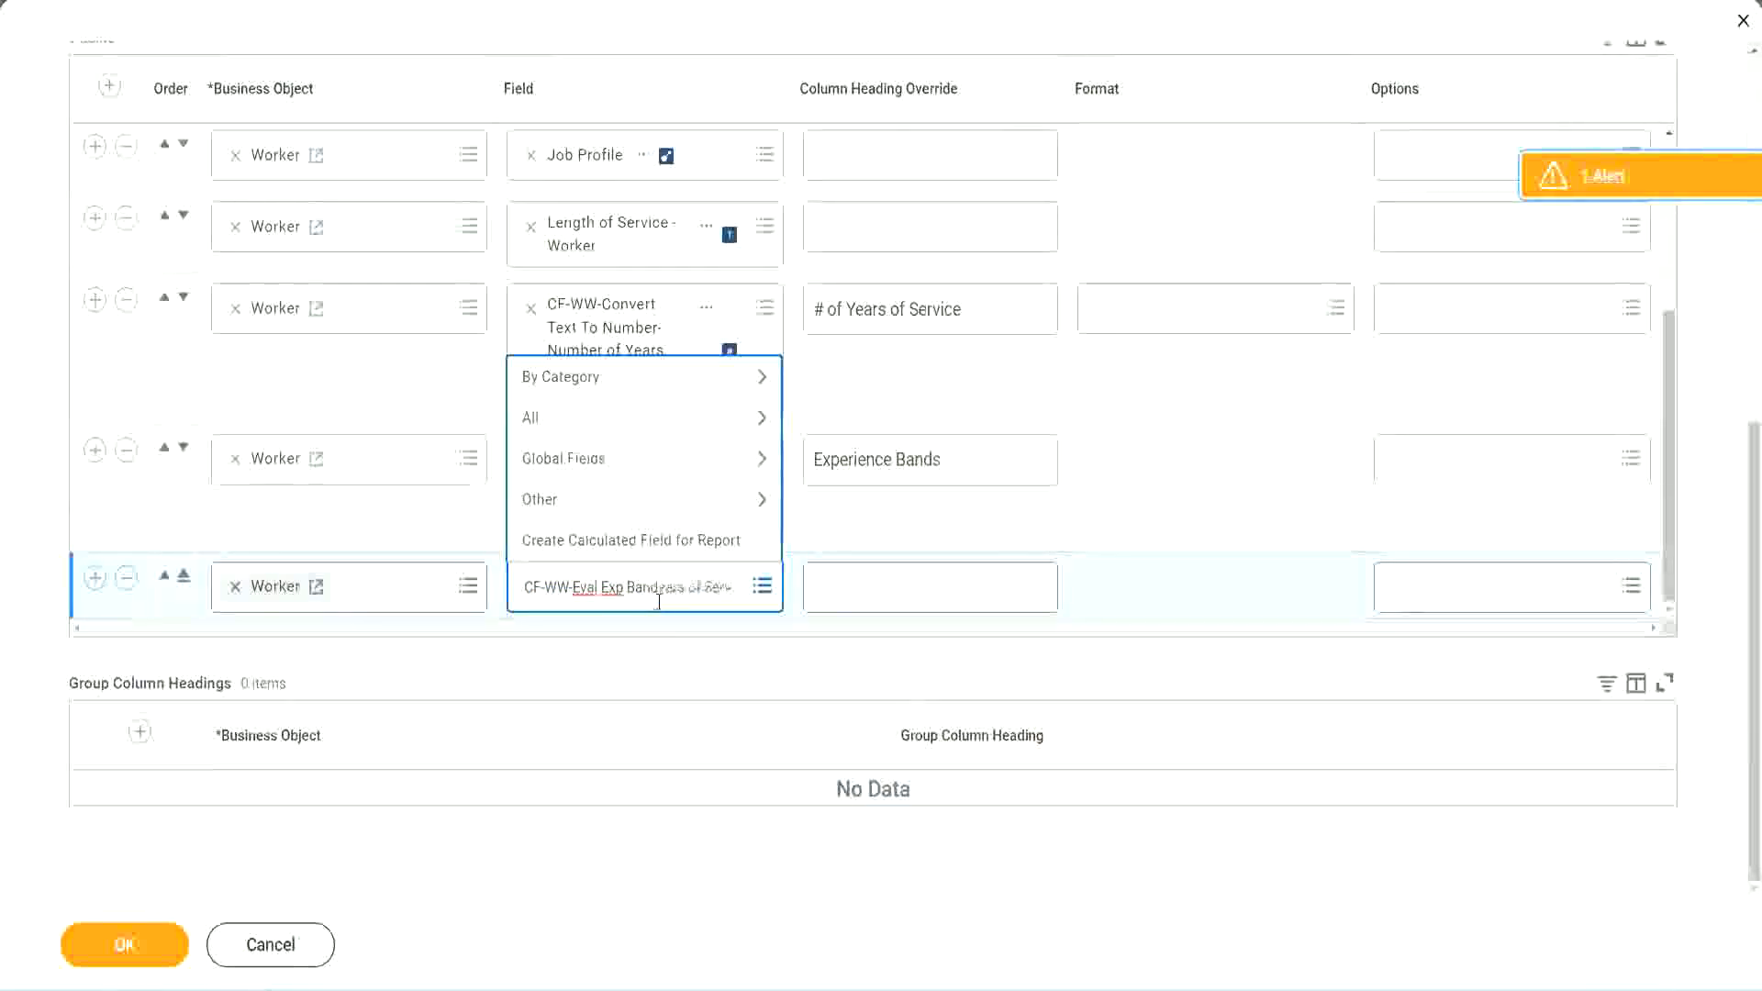
pyautogui.hotkey('ctrl', 'Delete')
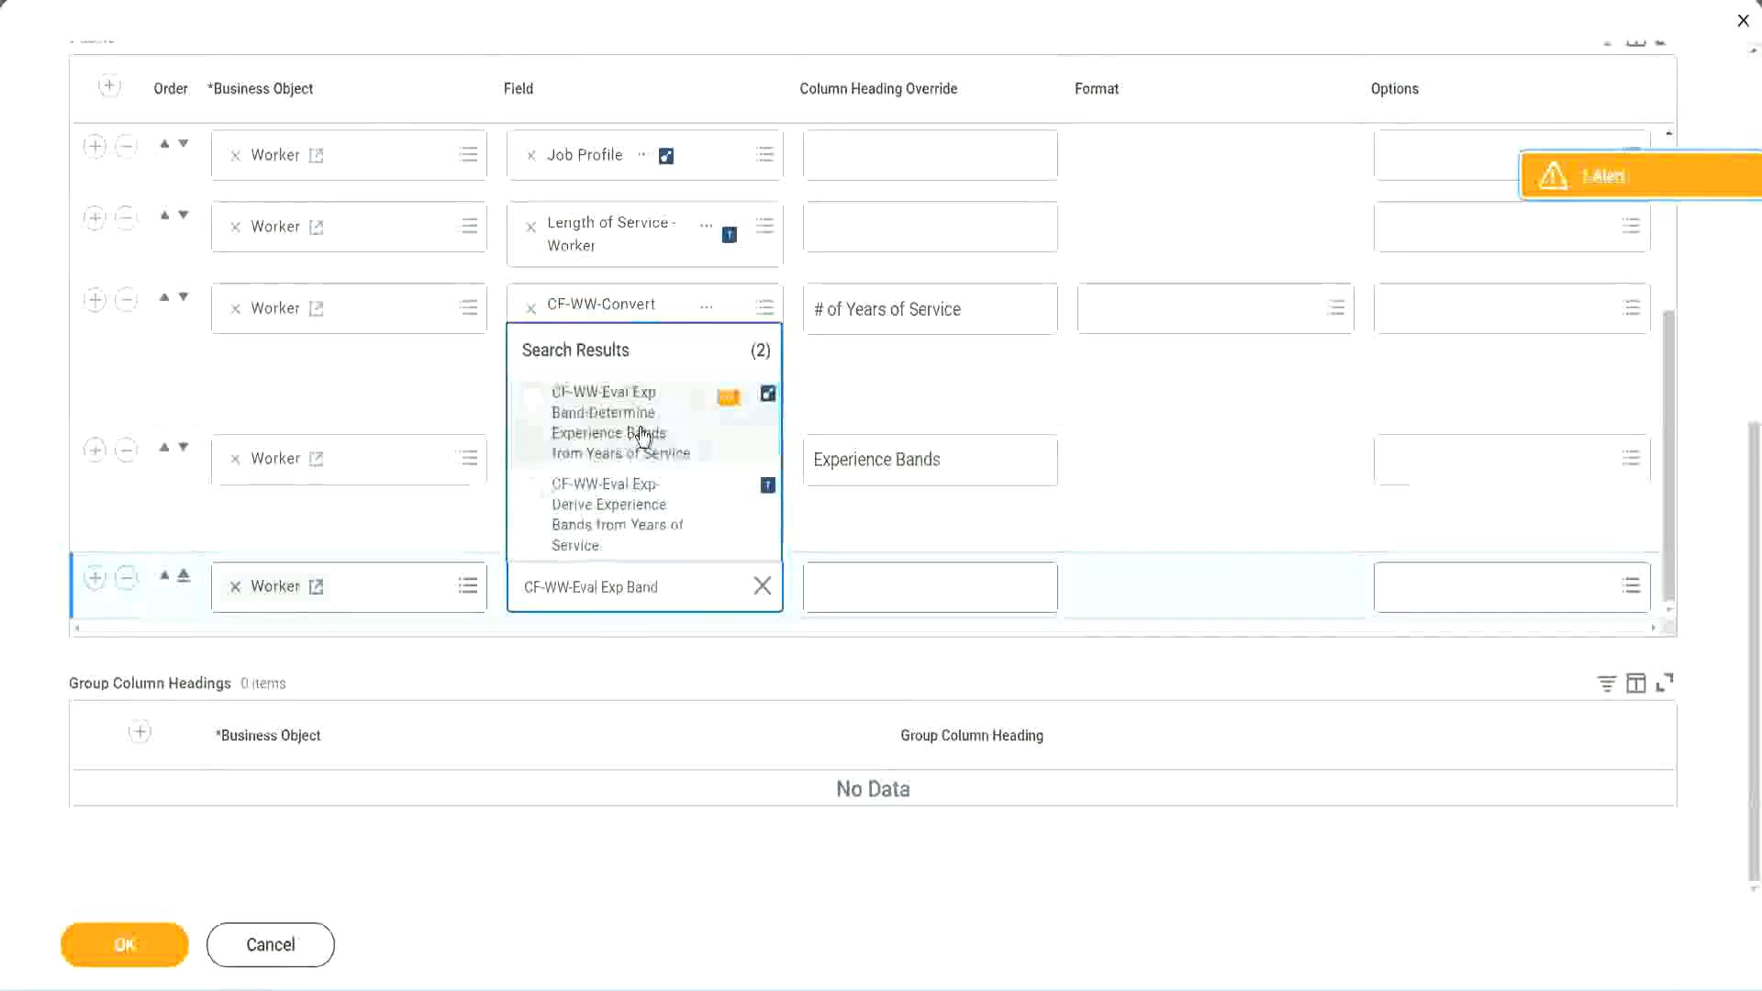
pyautogui.click(643, 431)
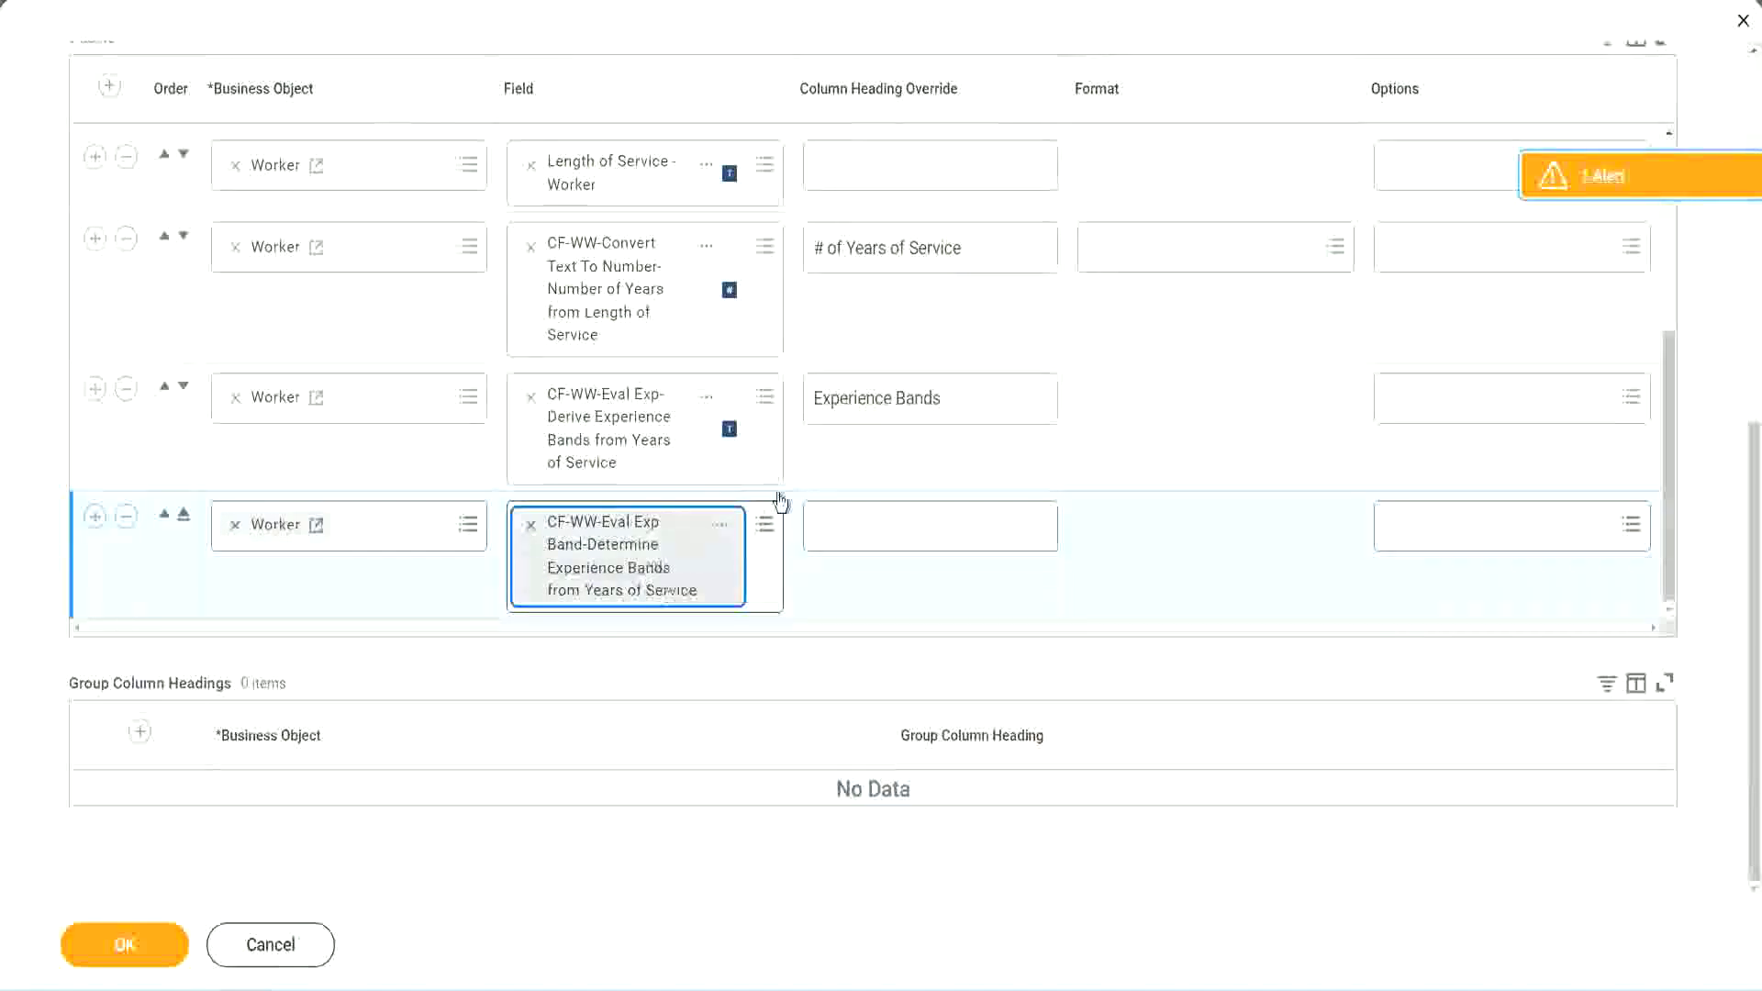
# Step: Set the new column's heading override to Experience Bands (Eval Exp Bands), reusing the existing Experience Bands heading text
pyautogui.tripleClick(970, 399)
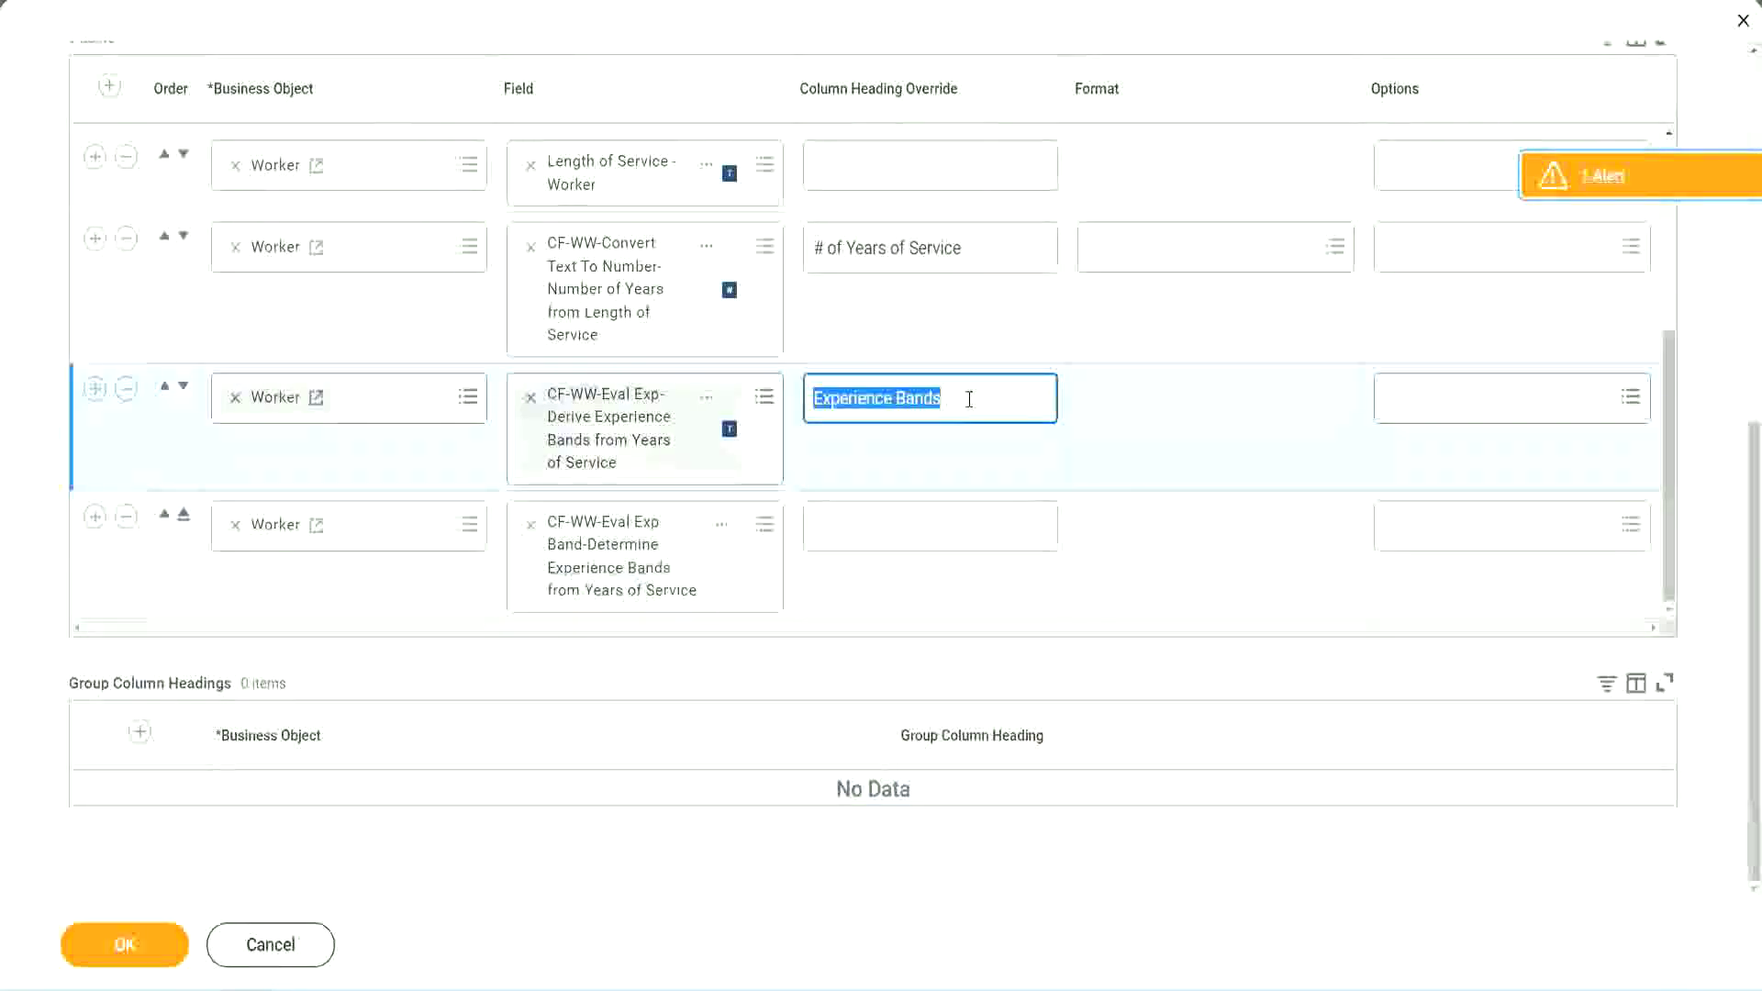
pyautogui.click(856, 524)
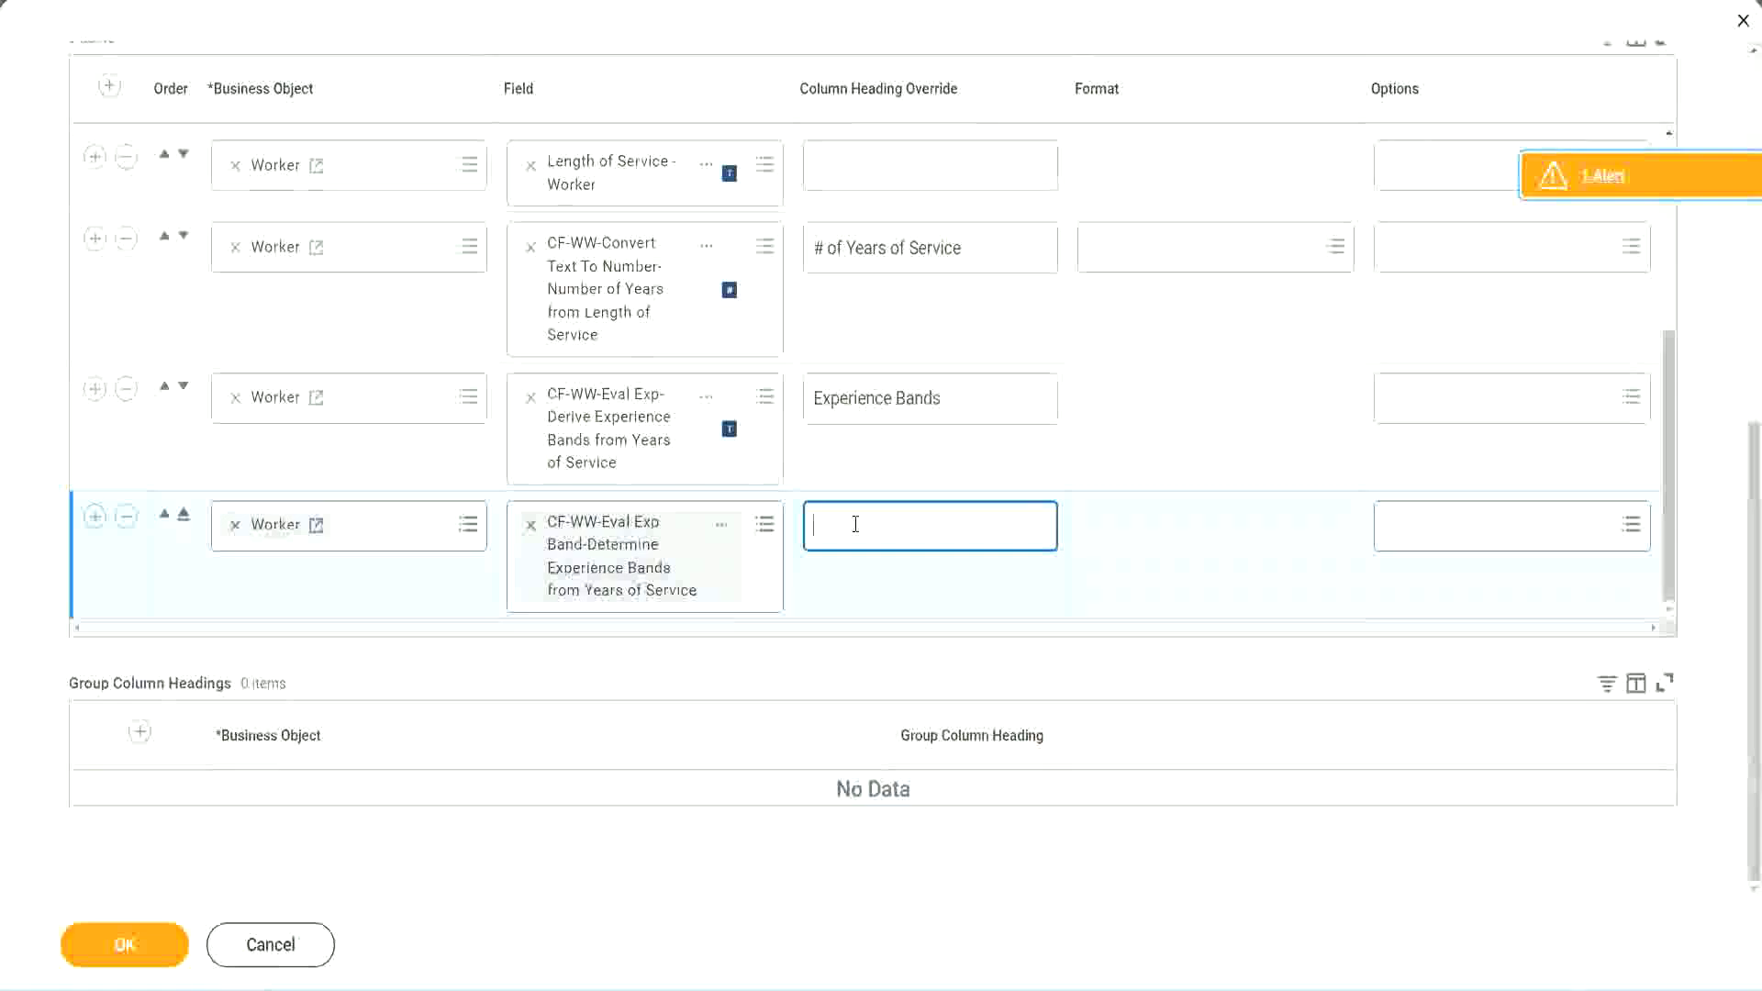
pyautogui.hotkey('ctrl', 'v')
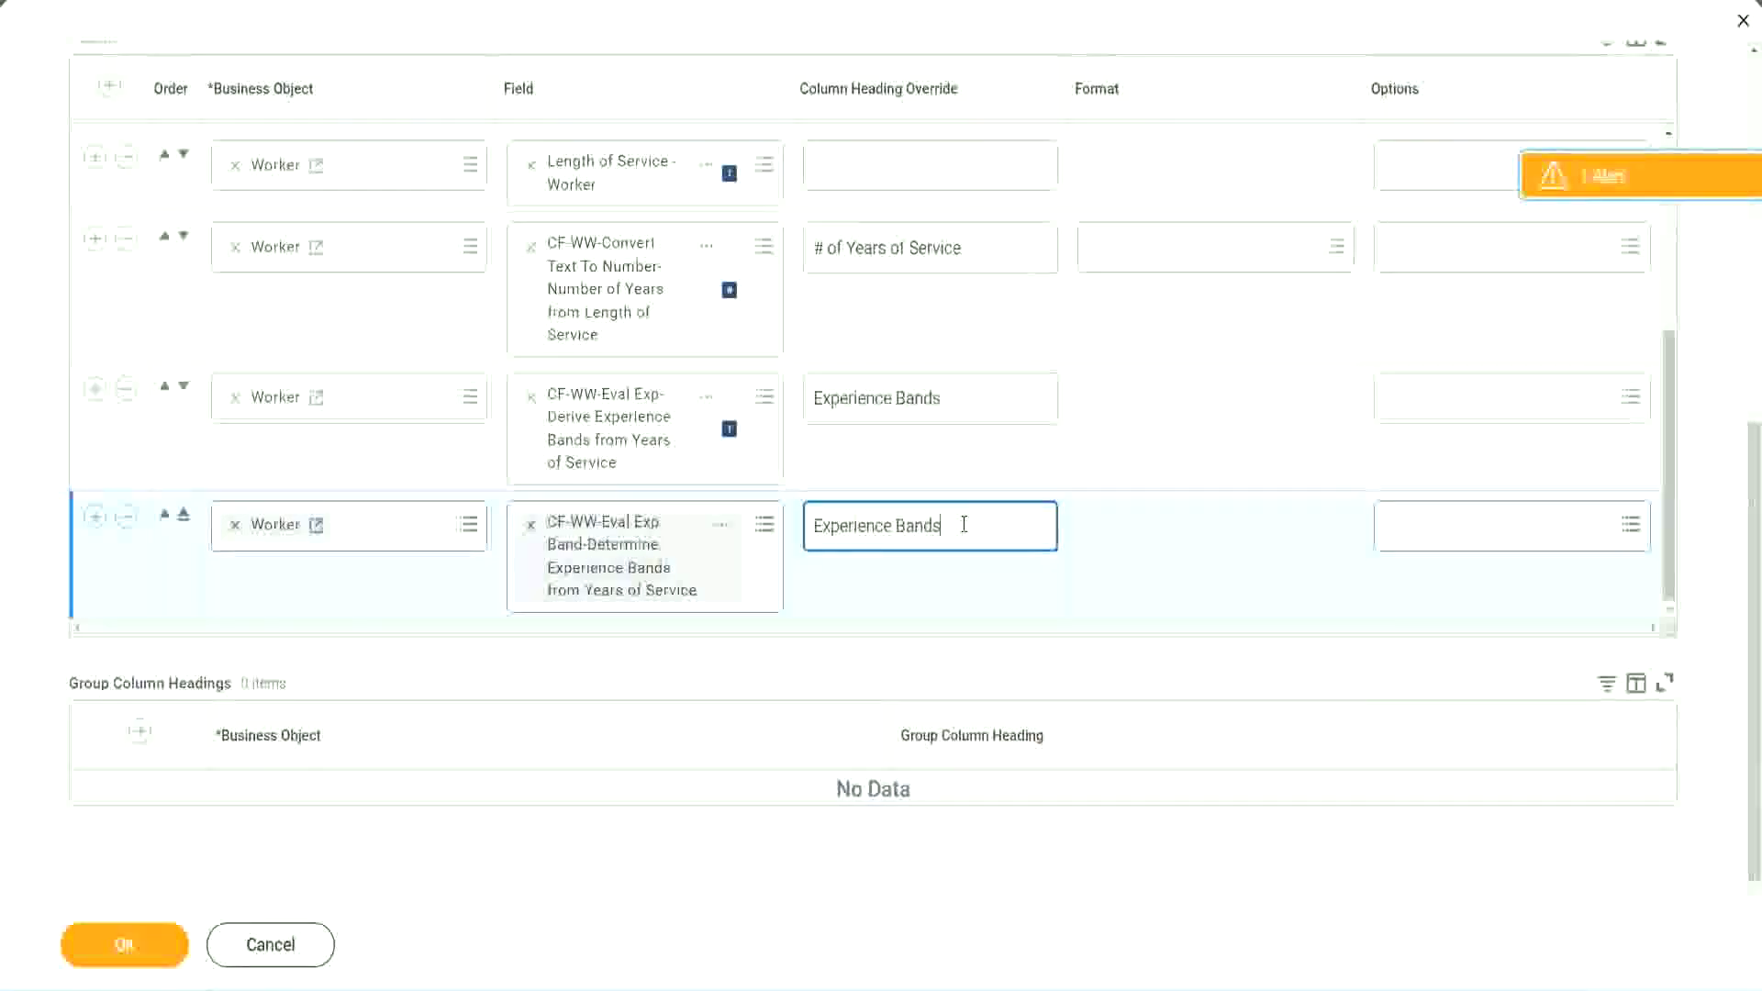
pyautogui.write('(')
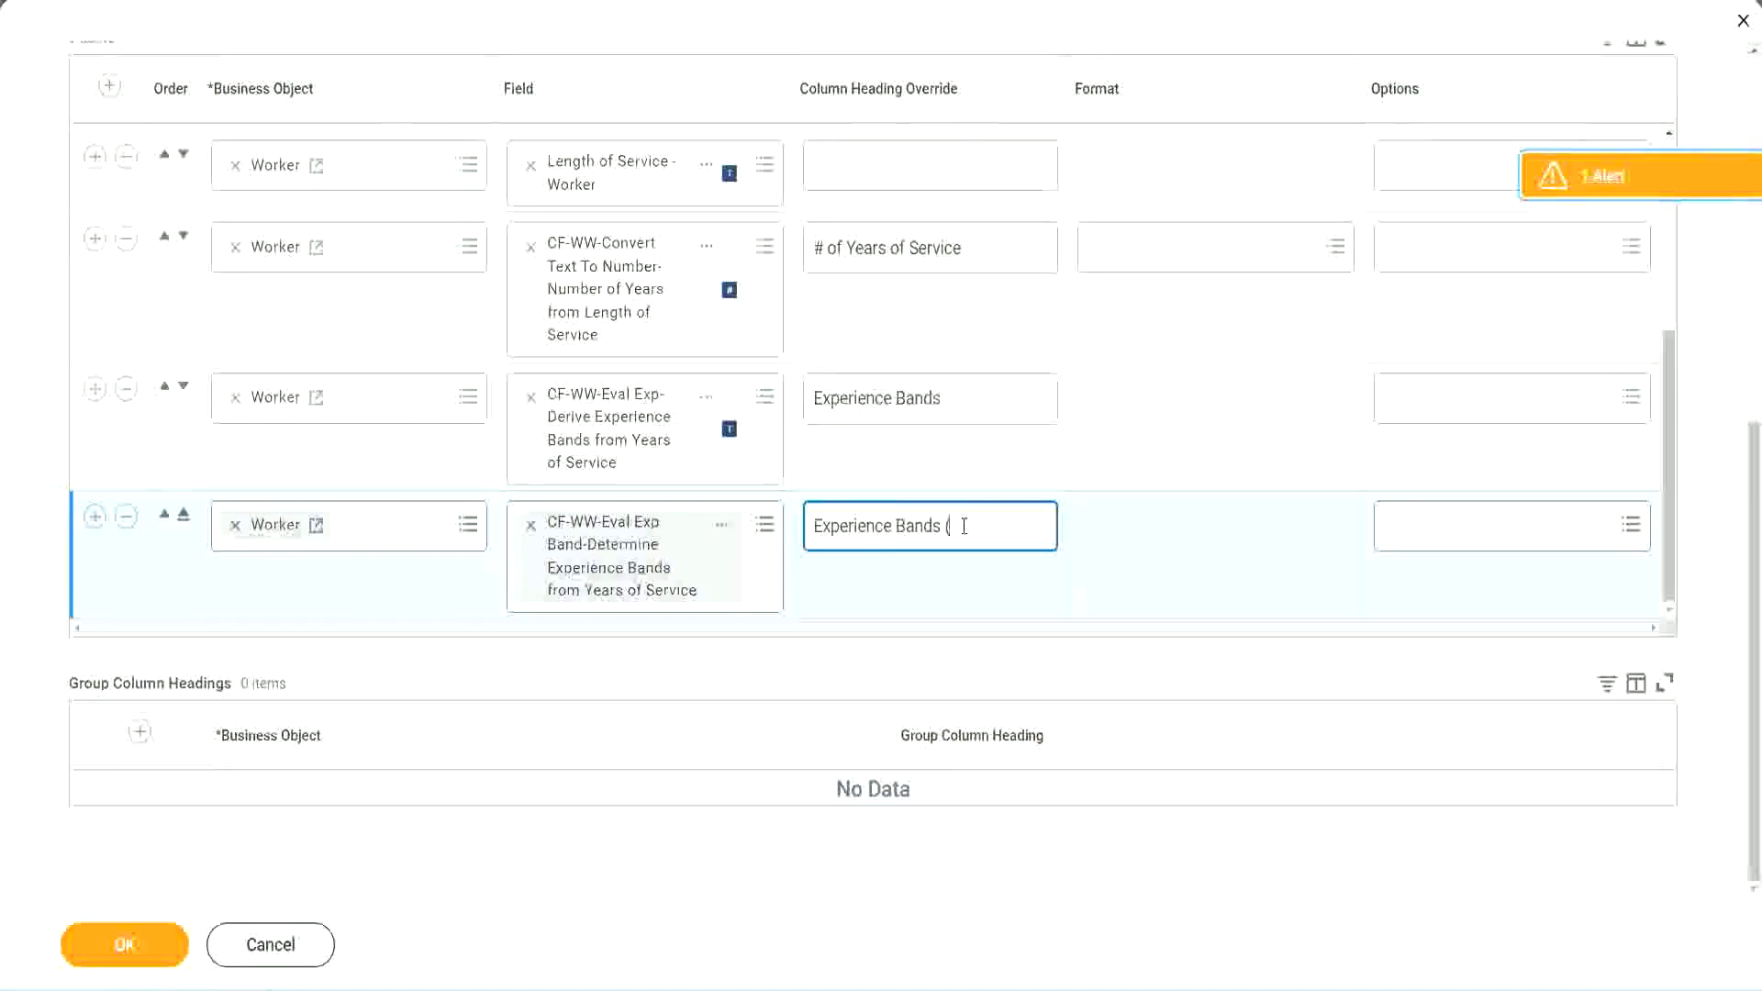
pyautogui.write('Eval Exp Bands)')
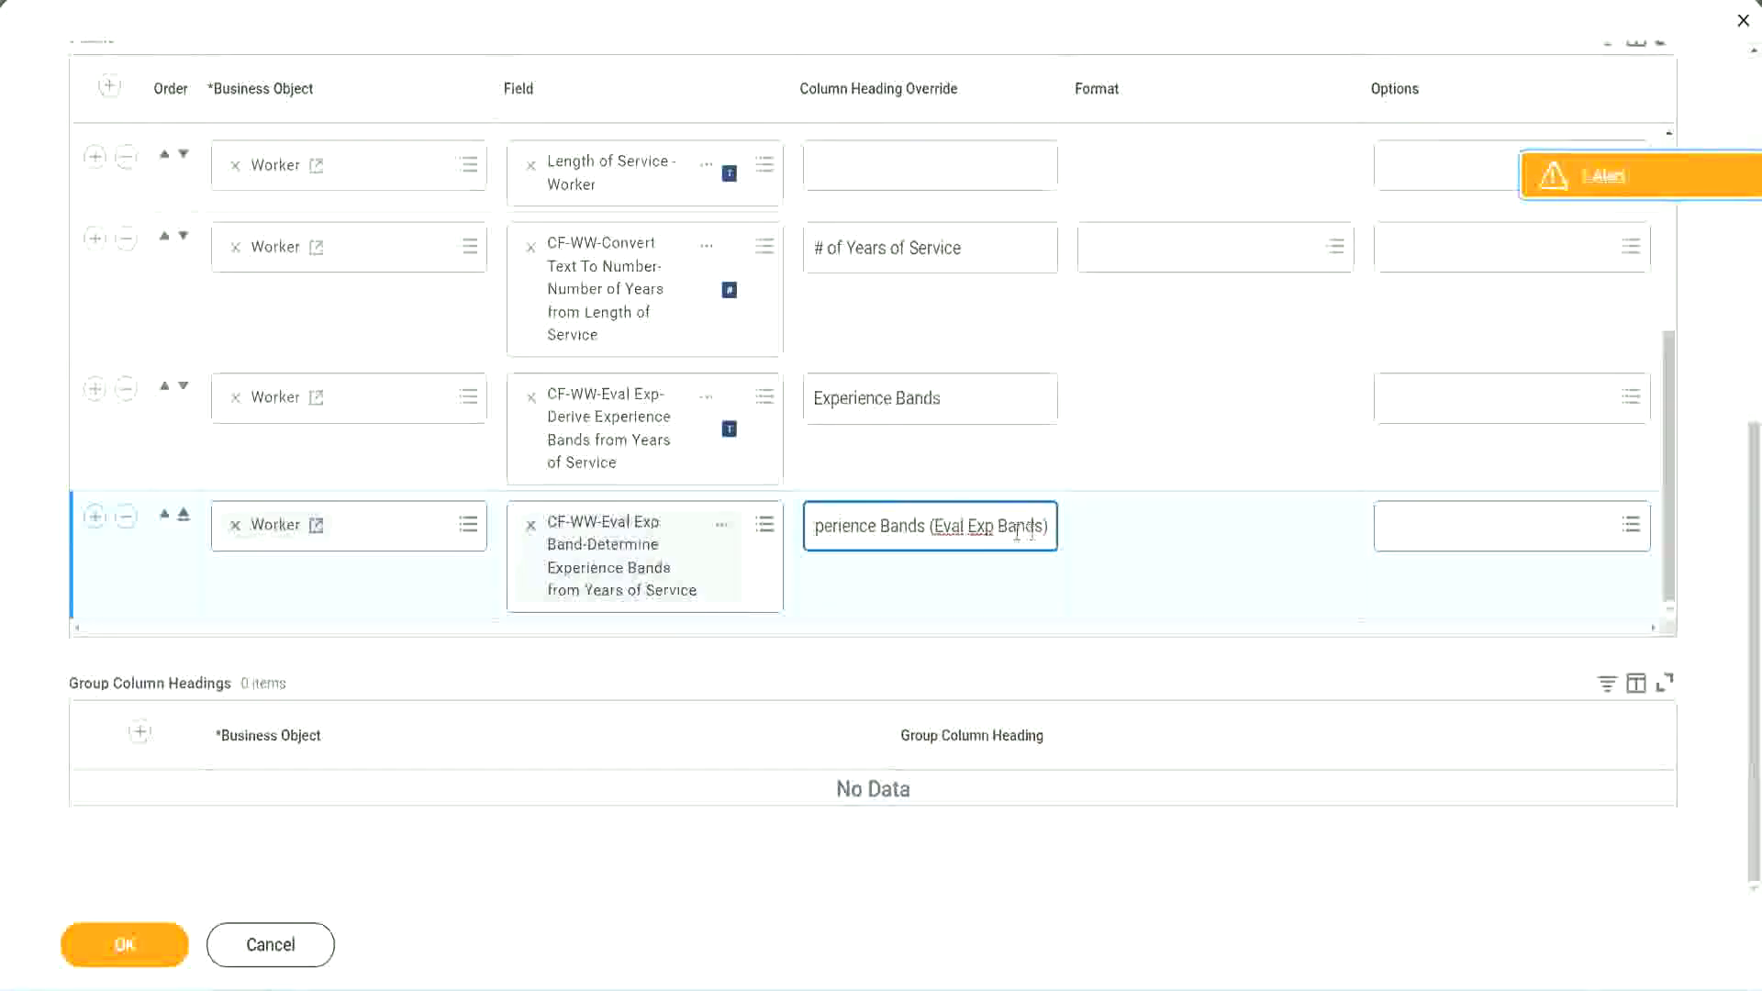
pyautogui.doubleClick(981, 526)
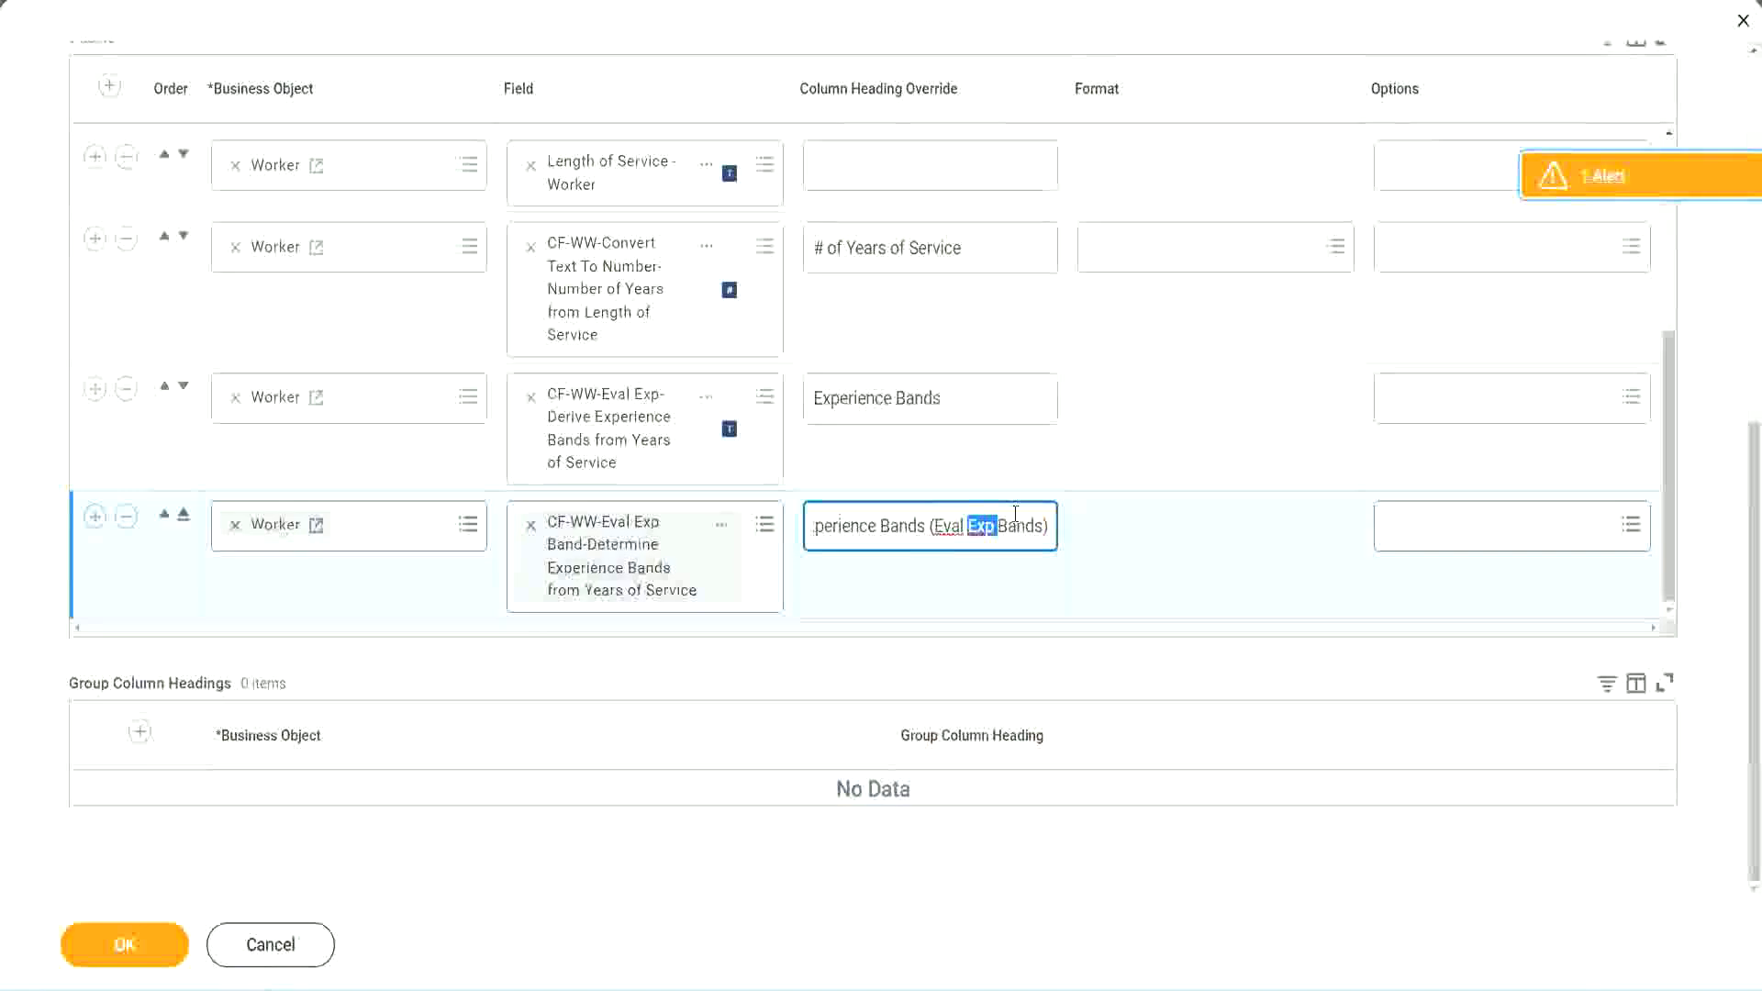
pyautogui.click(1015, 518)
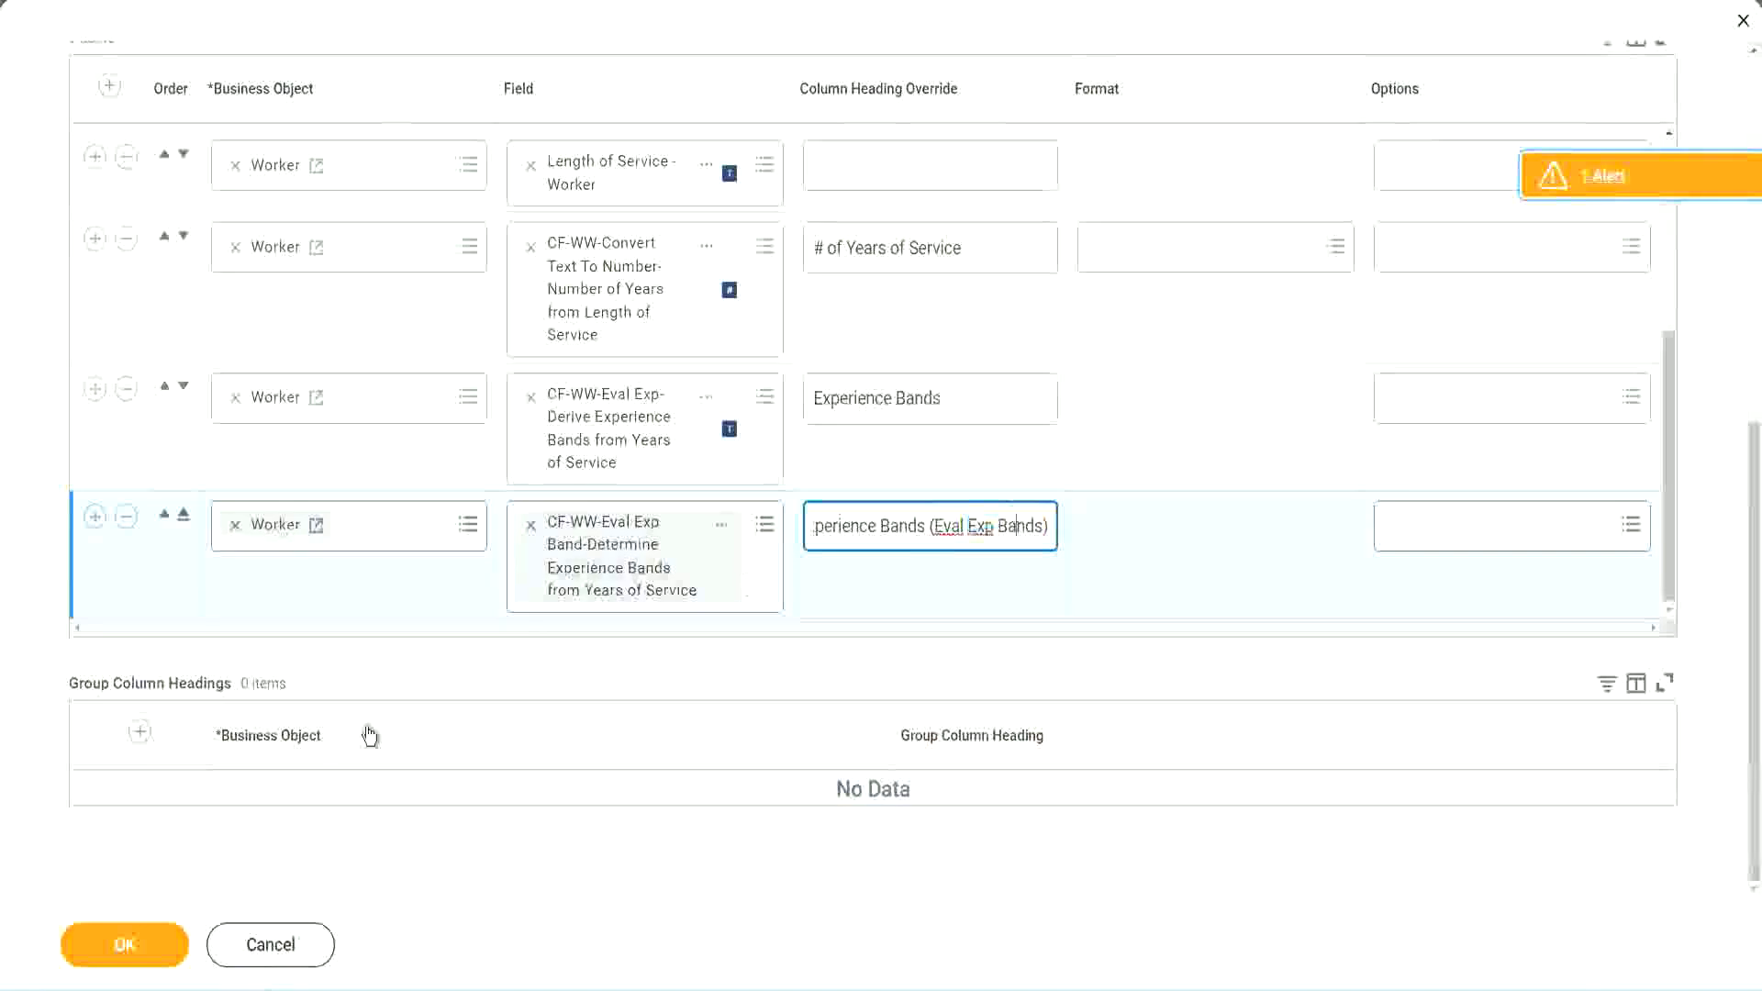
# Step: Save the WW Employee Details report definition and run the report
pyautogui.click(129, 947)
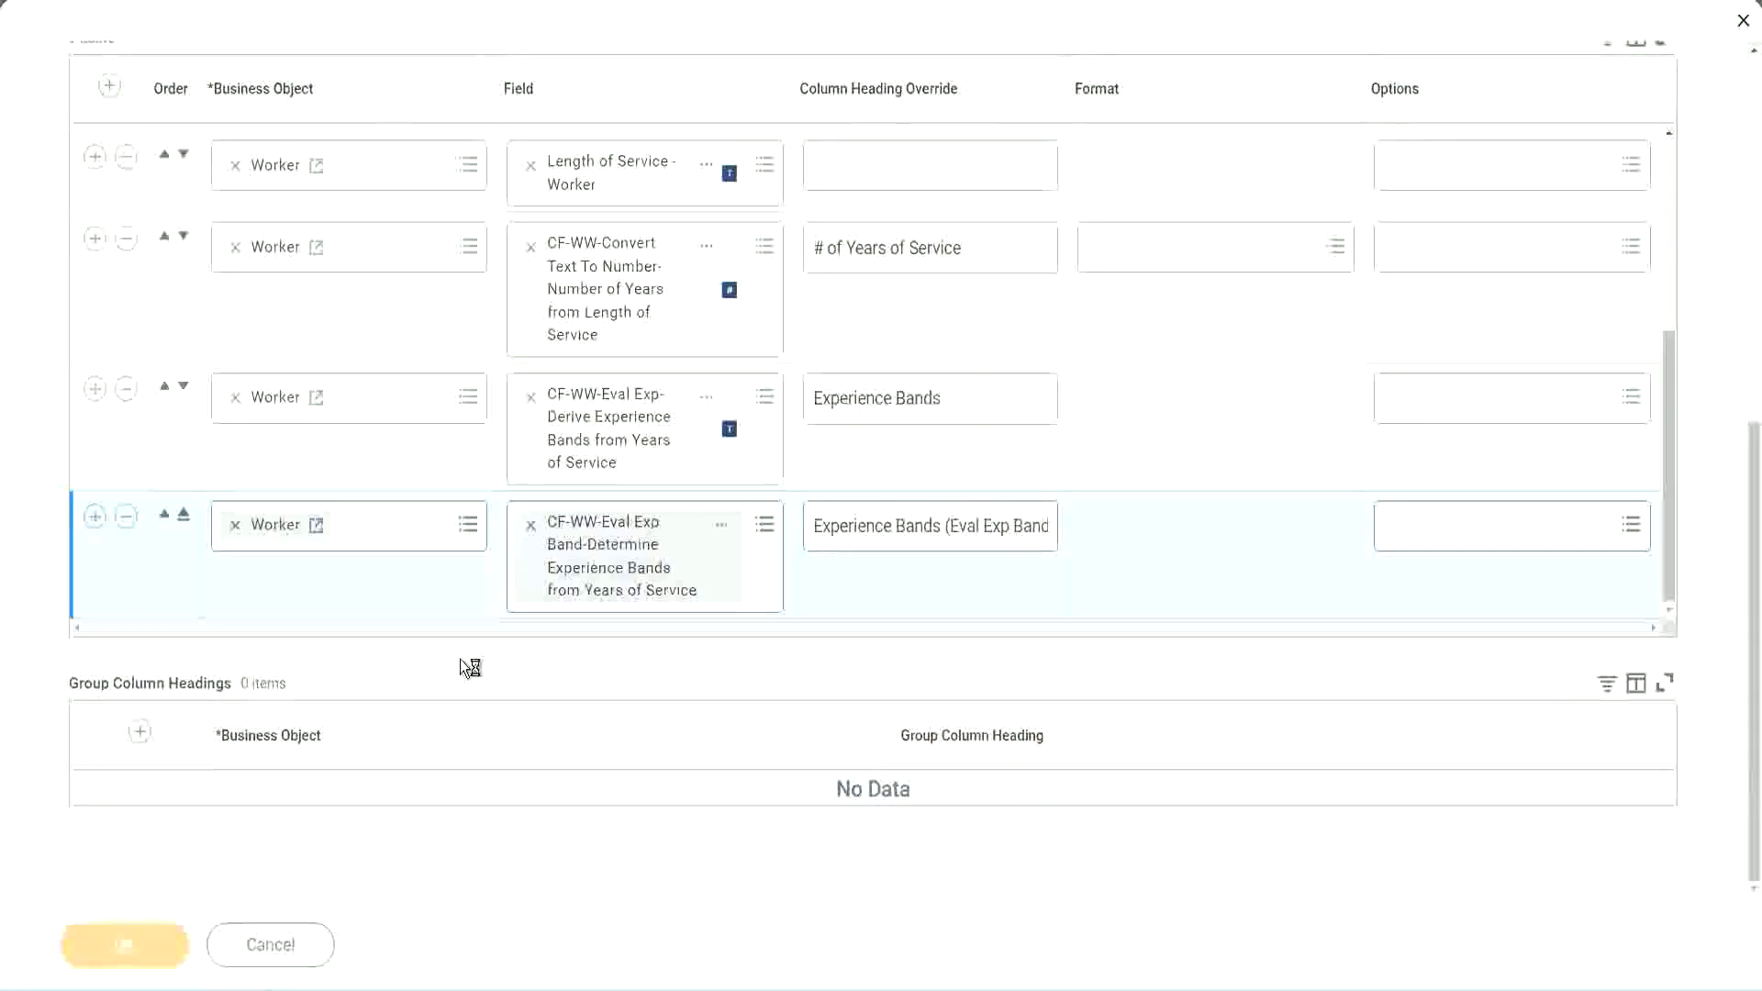
pyautogui.click(207, 932)
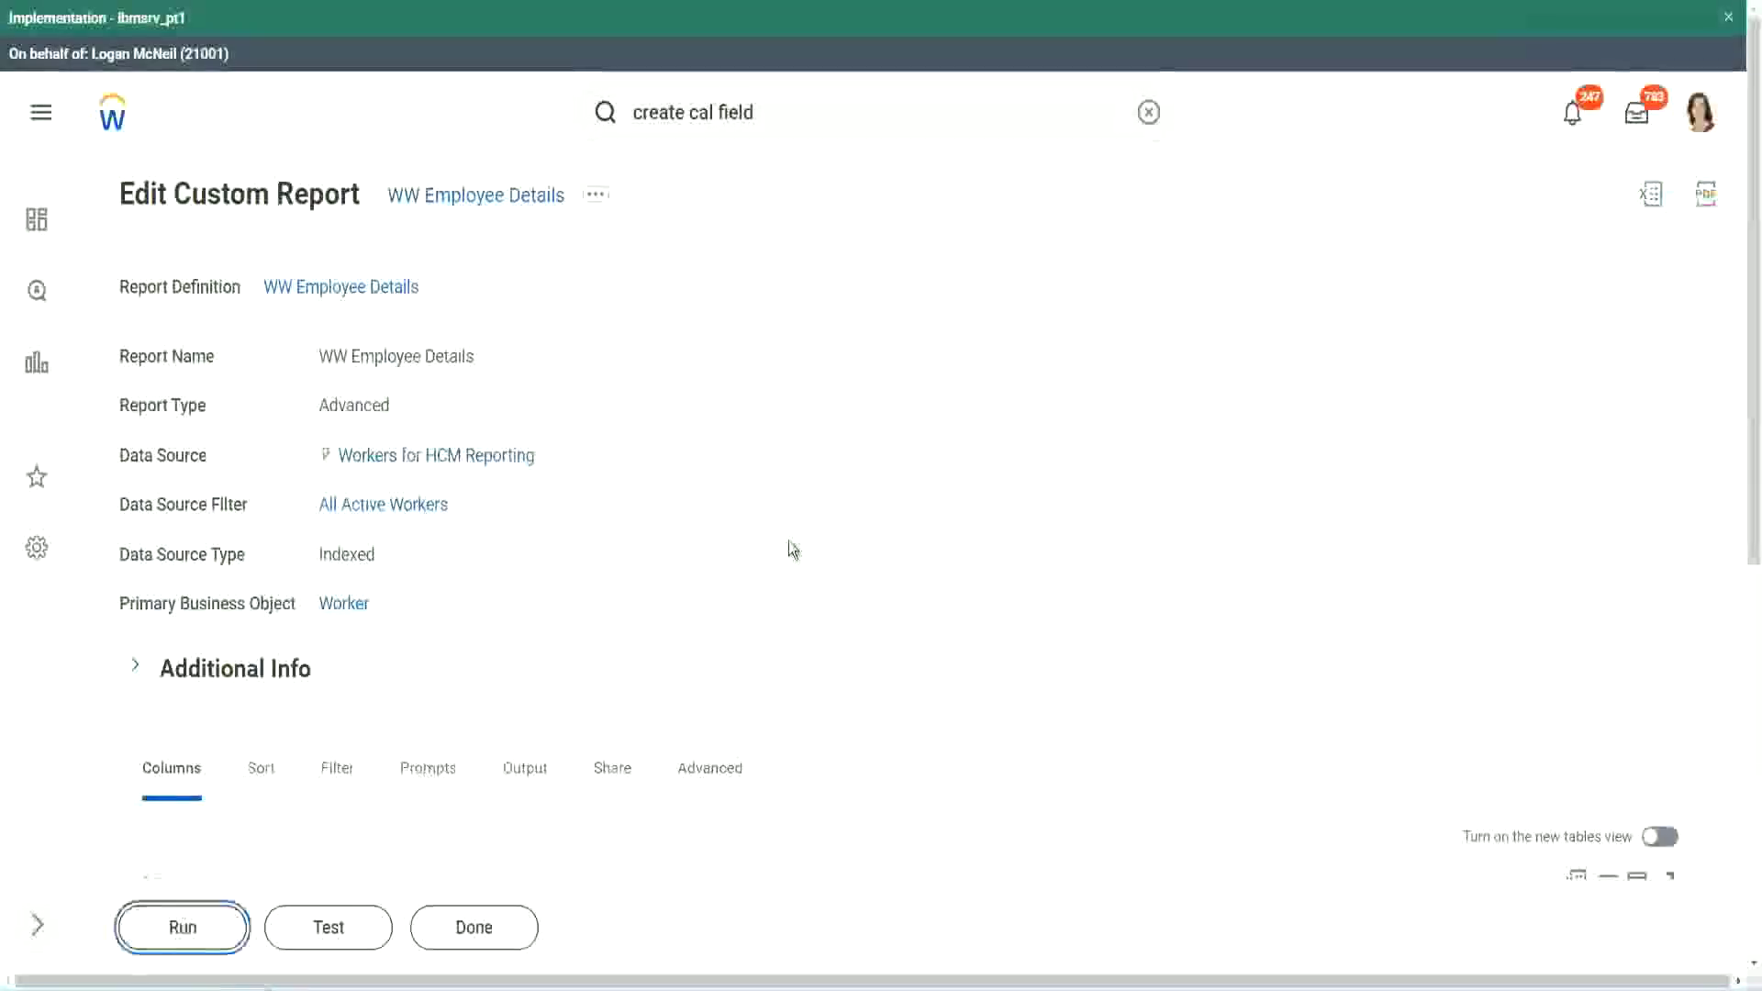